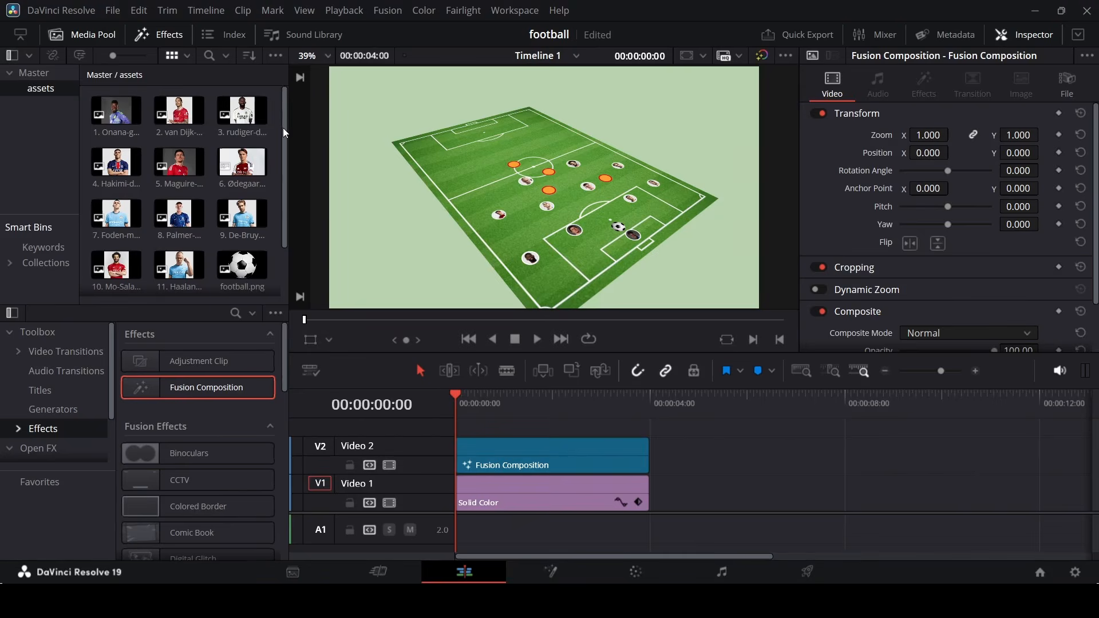
Place a Fusion Composition on the Video 1 track after the existing clips and open it for compositing in Fusion.
left_click_drag(282, 128, 288, 194)
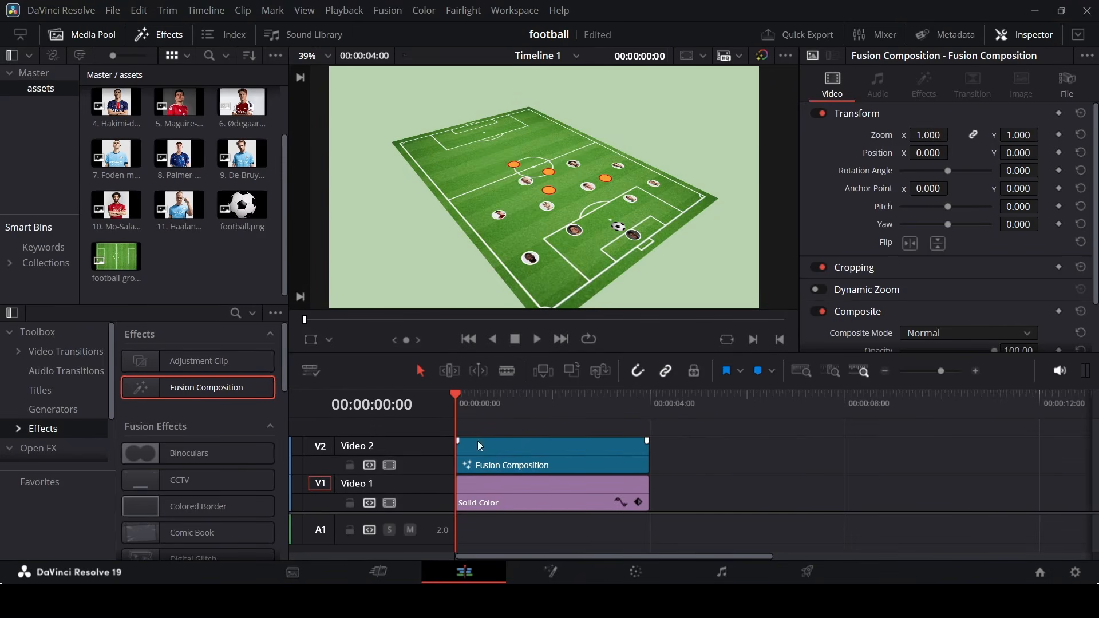
scroll(630, 452, "right", 3)
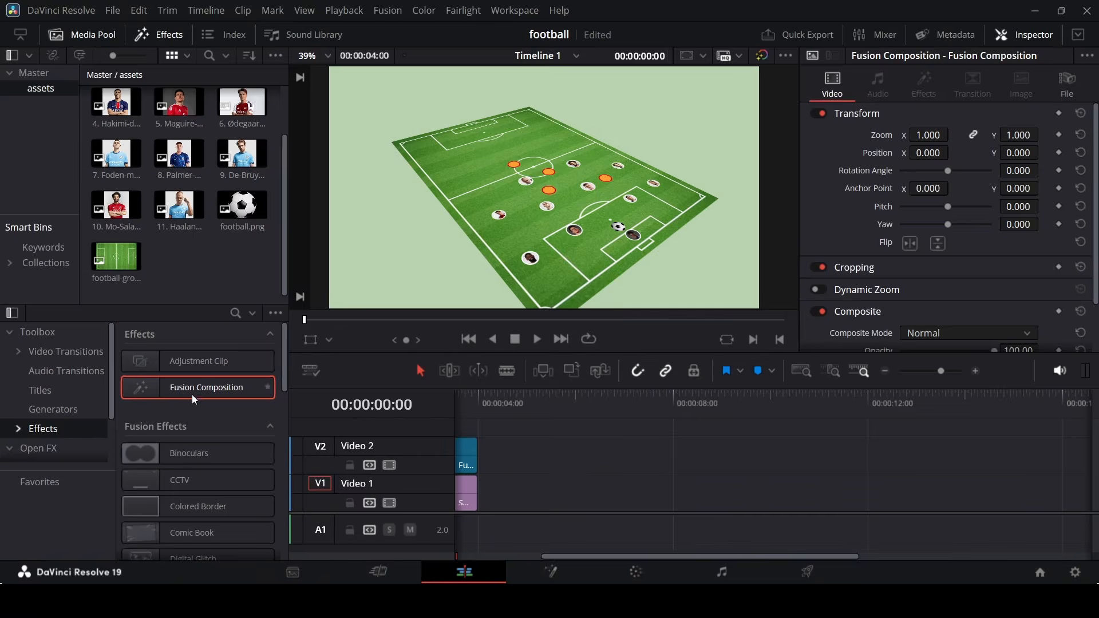
left_click_drag(263, 388, 551, 499)
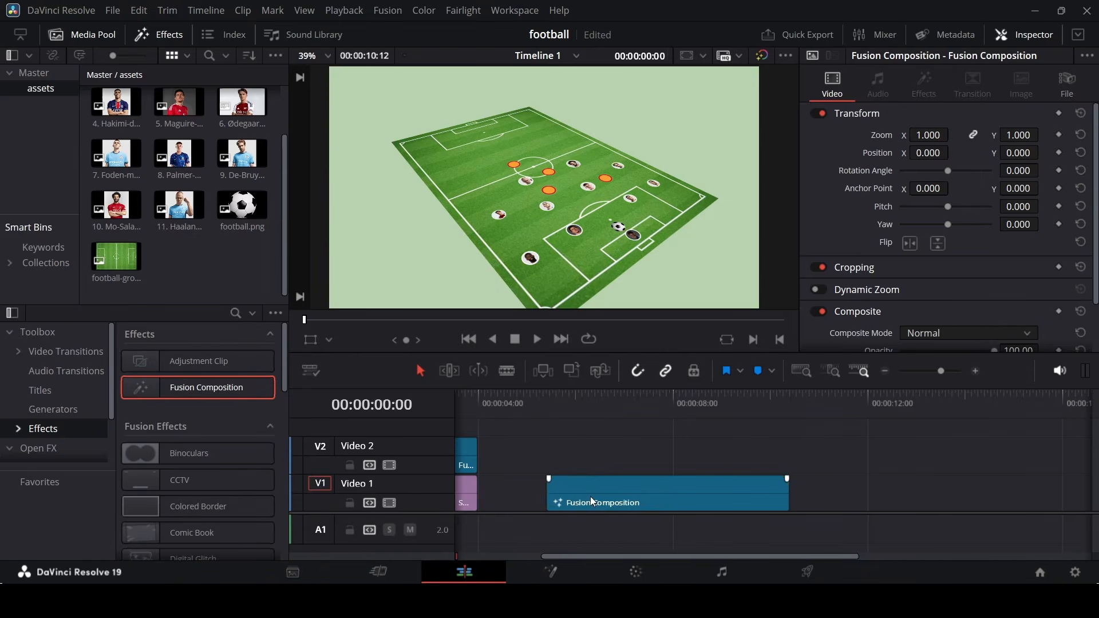
scroll(581, 450, "right", 2)
right_click(543, 490)
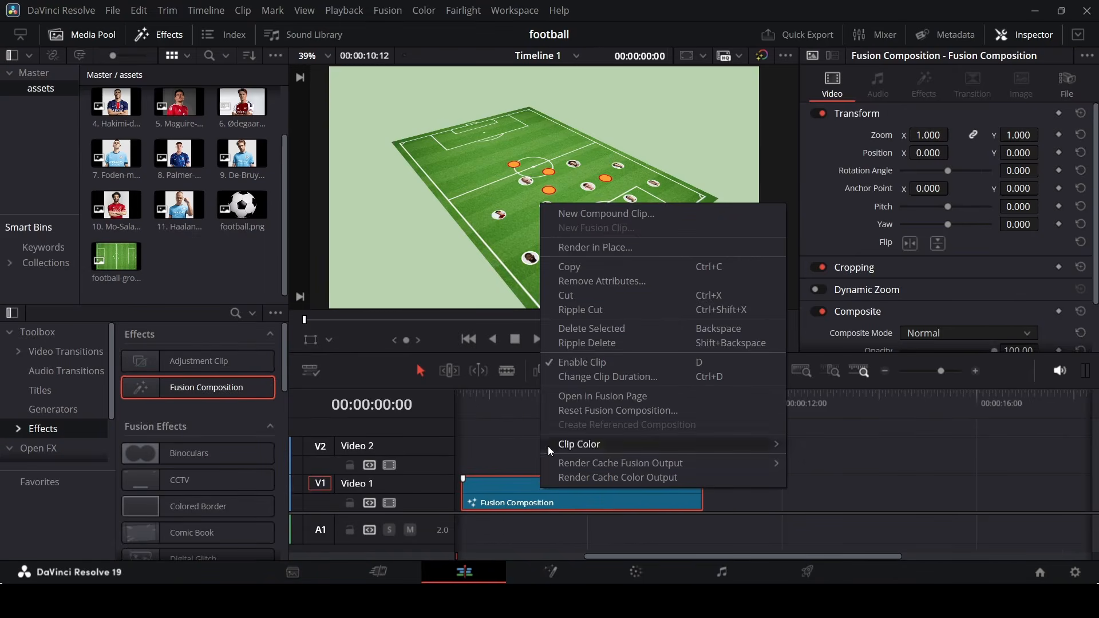
left_click(571, 397)
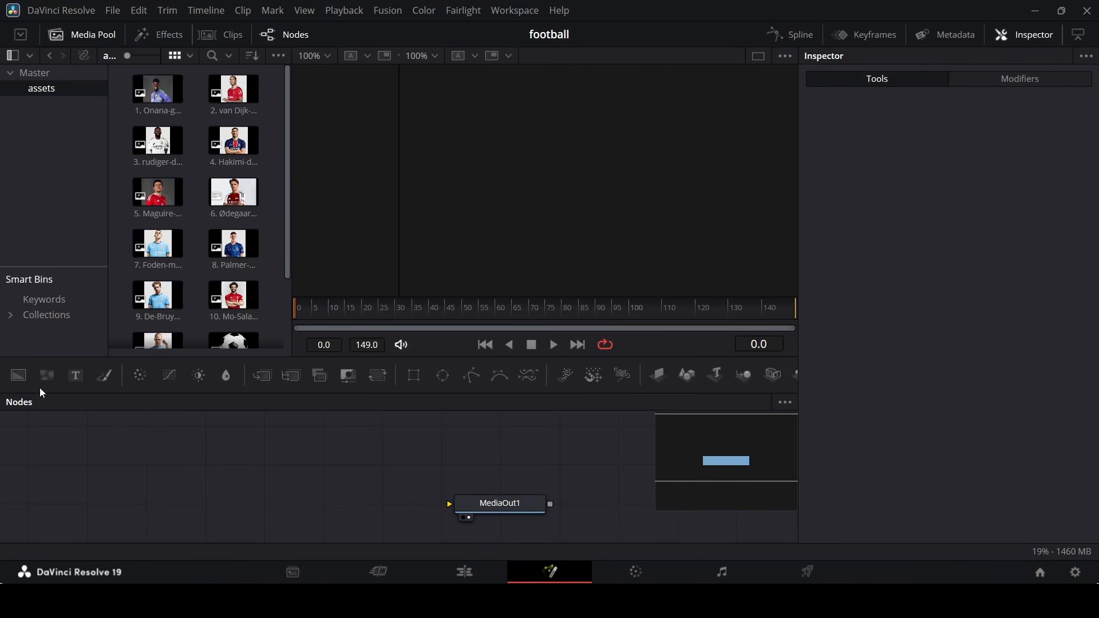
Feed a Background node with alpha 0 into MediaOut1 and merge football-ground.png over it.
left_click_drag(19, 382, 475, 510)
left_click_drag(1005, 323, 905, 325)
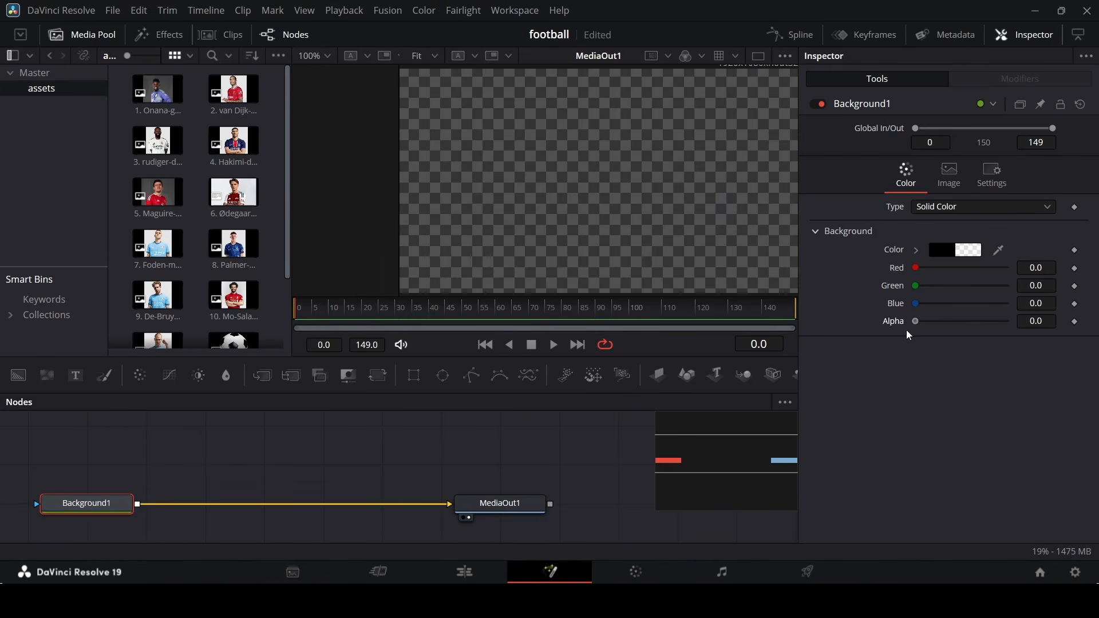
scroll(229, 258, "down", 3)
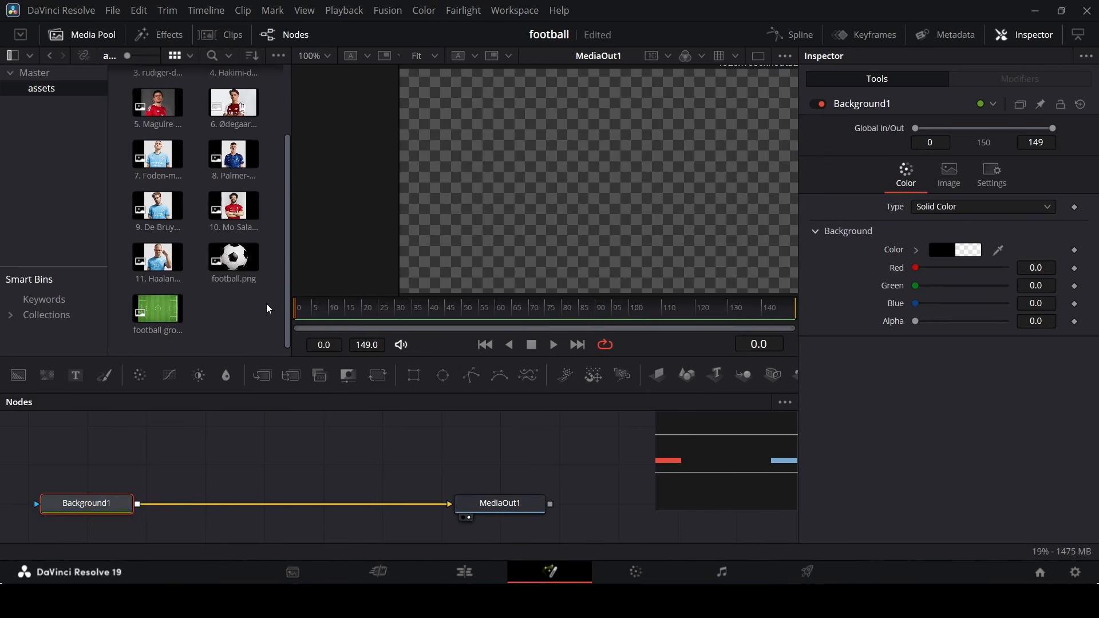
left_click_drag(158, 309, 149, 528)
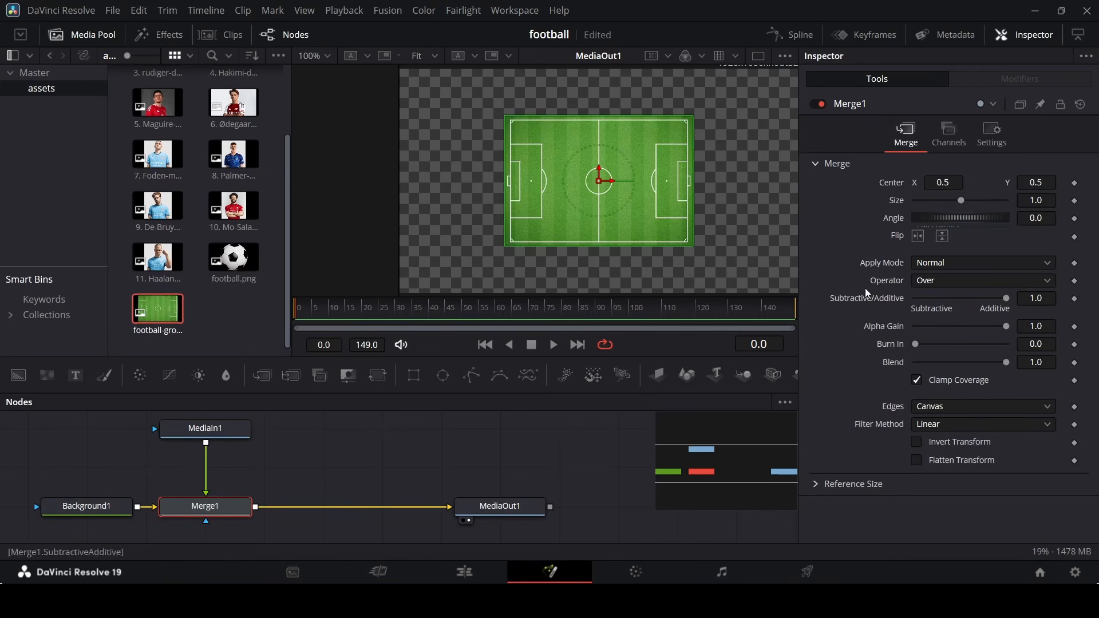
Set the size of the football ground's Merge node to 1.5.
left_click(1039, 201)
key("BackSpace")
type("5")
key("Return")
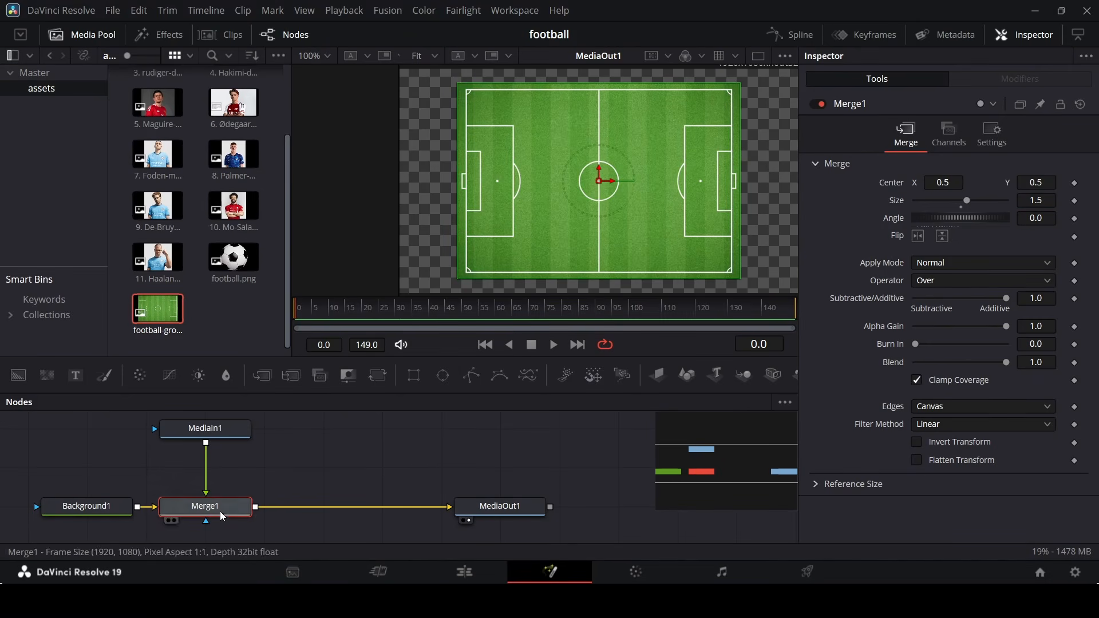
Add two more Merge nodes between Merge1 and MediaOut1, and move MediaIn1 closer to Merge1.
double_click(256, 378)
left_click(372, 456)
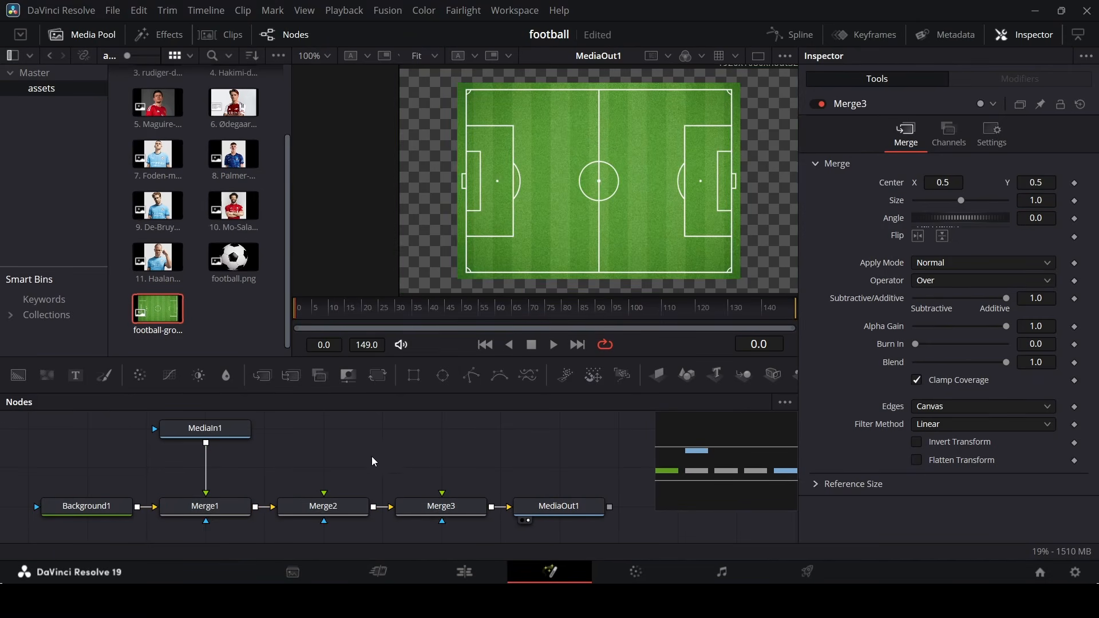
left_click_drag(223, 430, 224, 469)
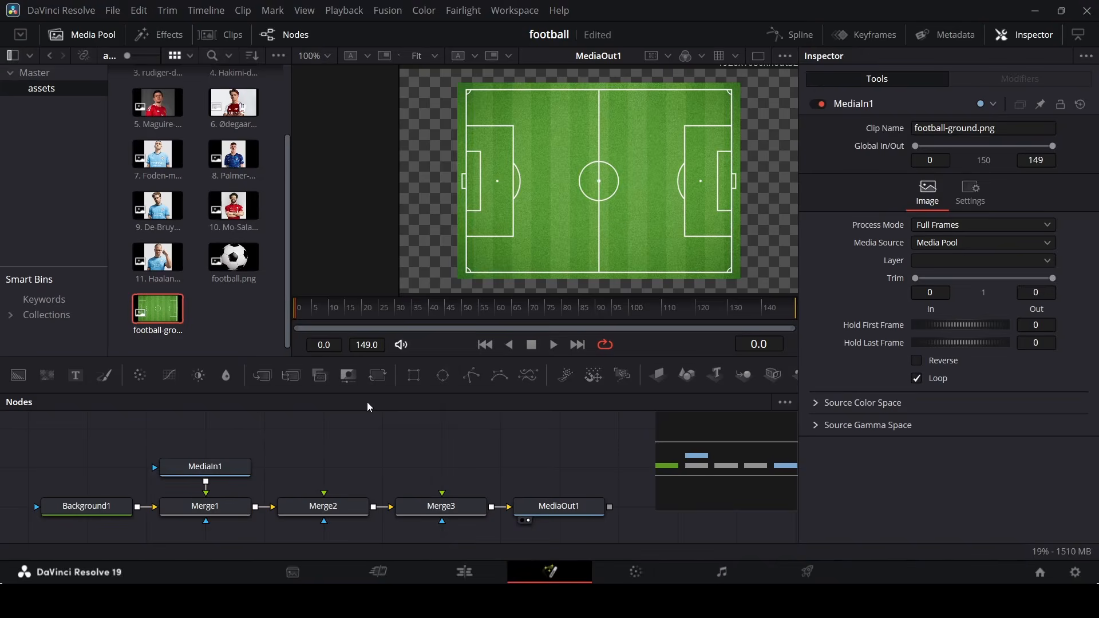
Add the Onana player image above Merge2, and move the Background1, Merge1 and MediaIn1 nodes away from Merge2.
scroll(194, 200, "up", 3)
left_click_drag(157, 91, 369, 475)
left_click_drag(98, 468, 200, 527)
left_click_drag(178, 511, 61, 512)
left_click(197, 472)
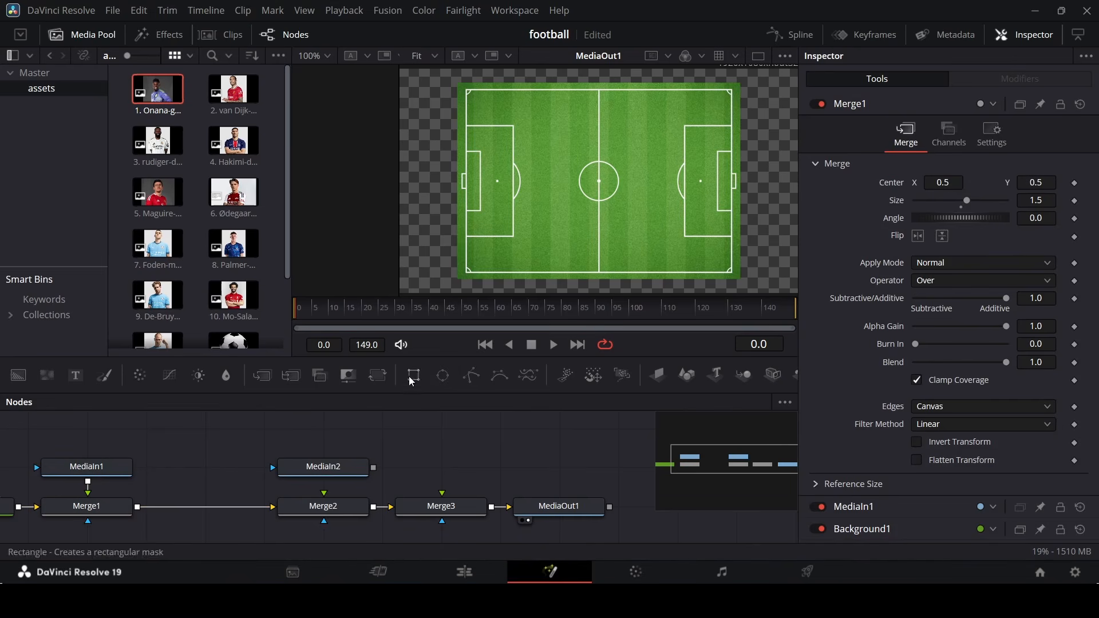
Merge the player image over the pitch with an Ellipse mask centred on his face at about X 0.46, Y 0.66.
left_click_drag(442, 375, 324, 504)
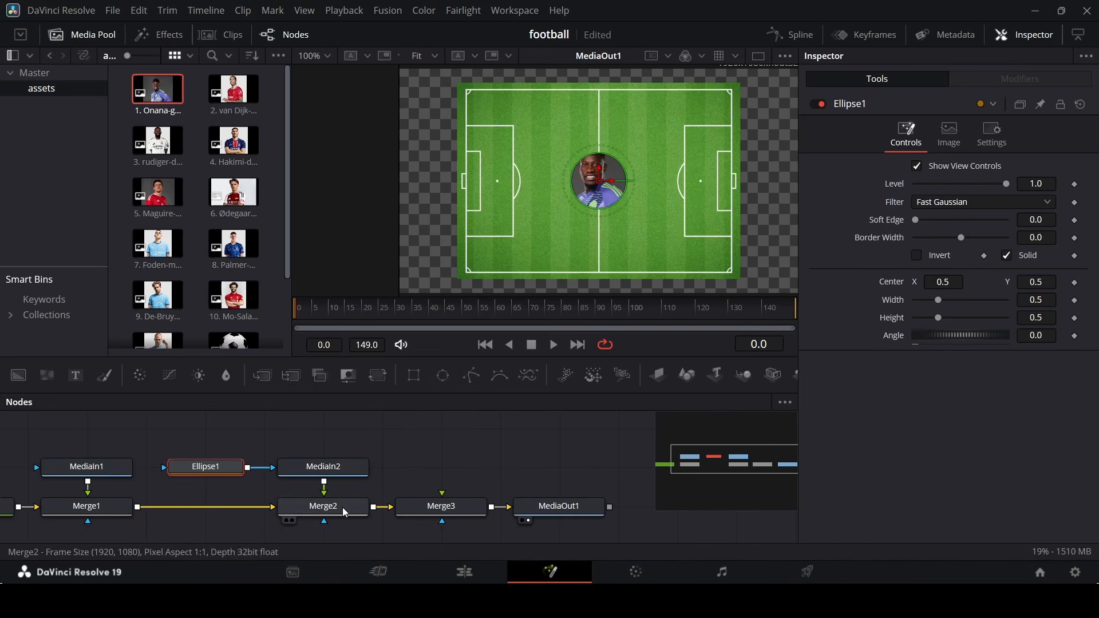
scroll(592, 195, "up", 5)
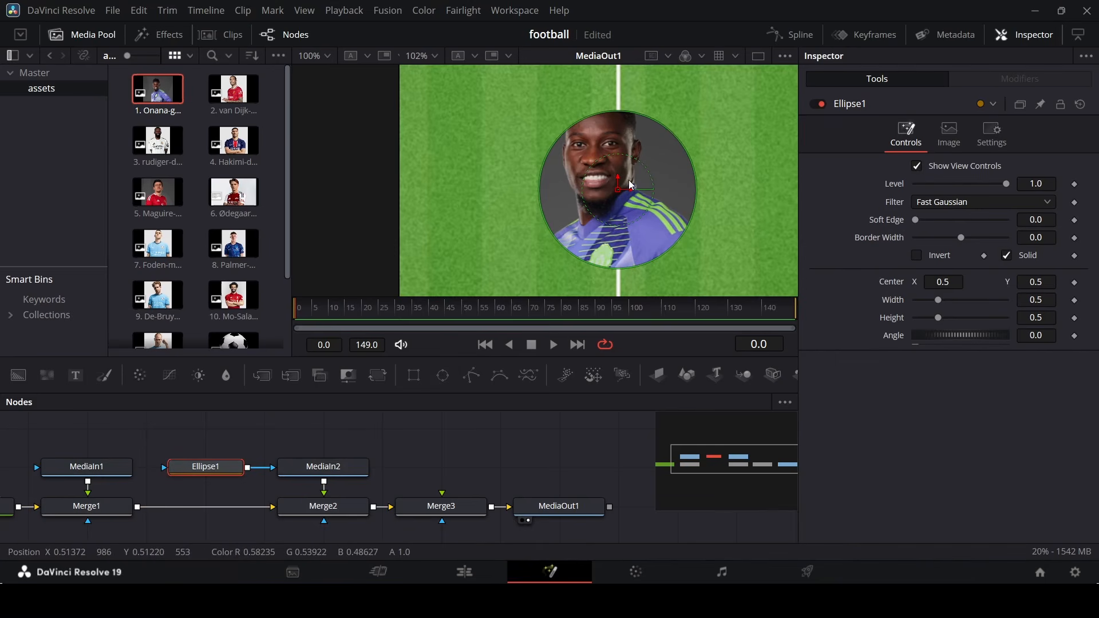
left_click_drag(618, 190, 616, 155)
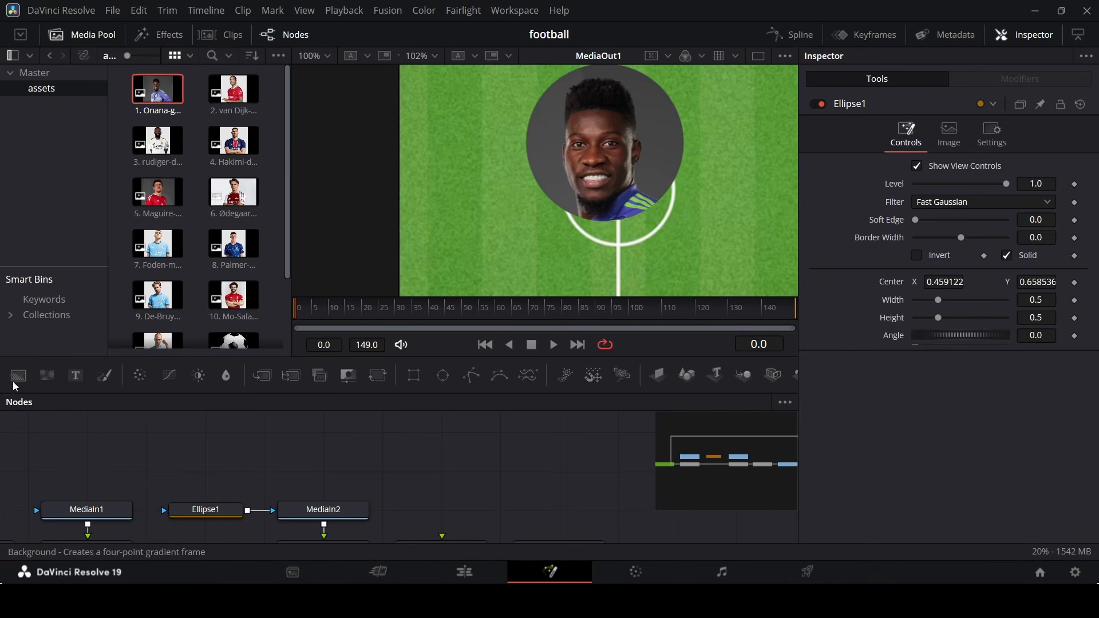
Create a second Background node with Green at 1.0 and connect a Matte Control node after it.
left_click(18, 376)
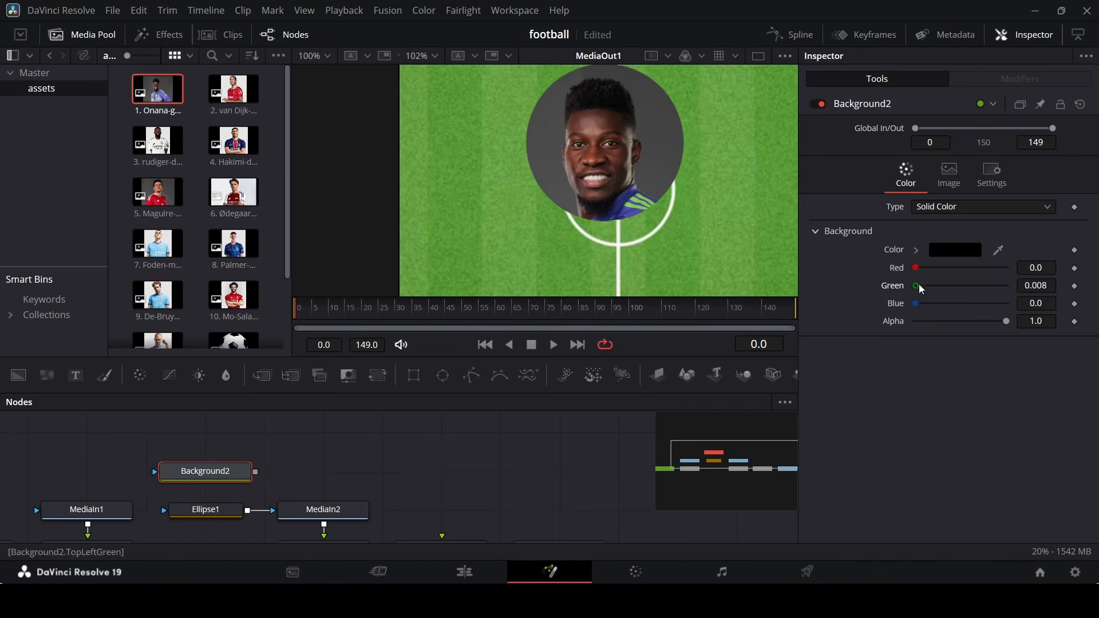
left_click_drag(917, 286, 994, 294)
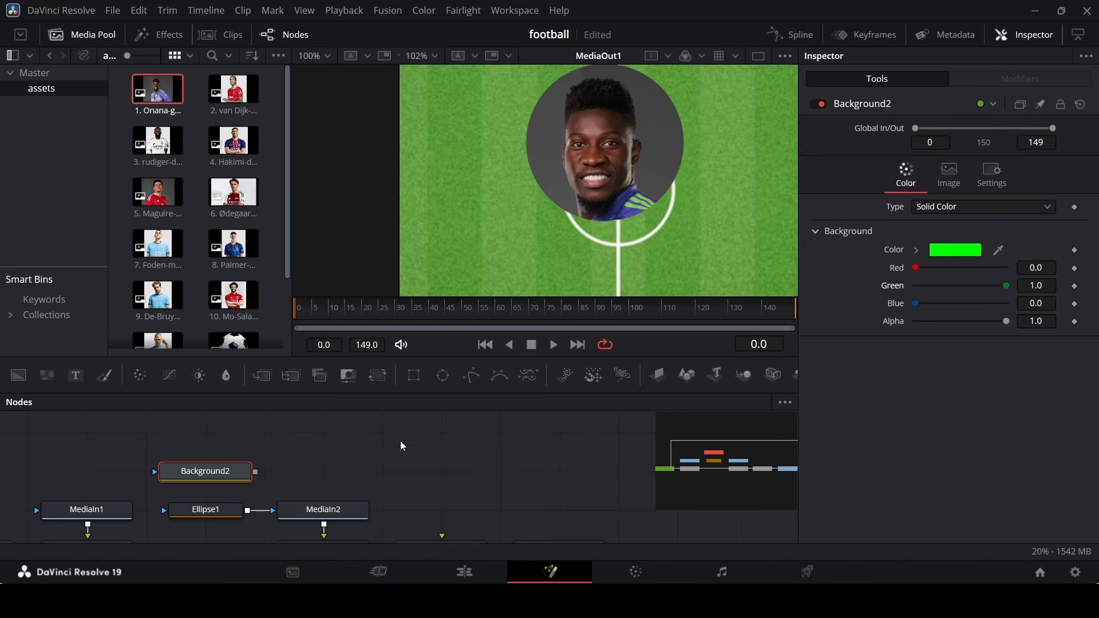
left_click(348, 375)
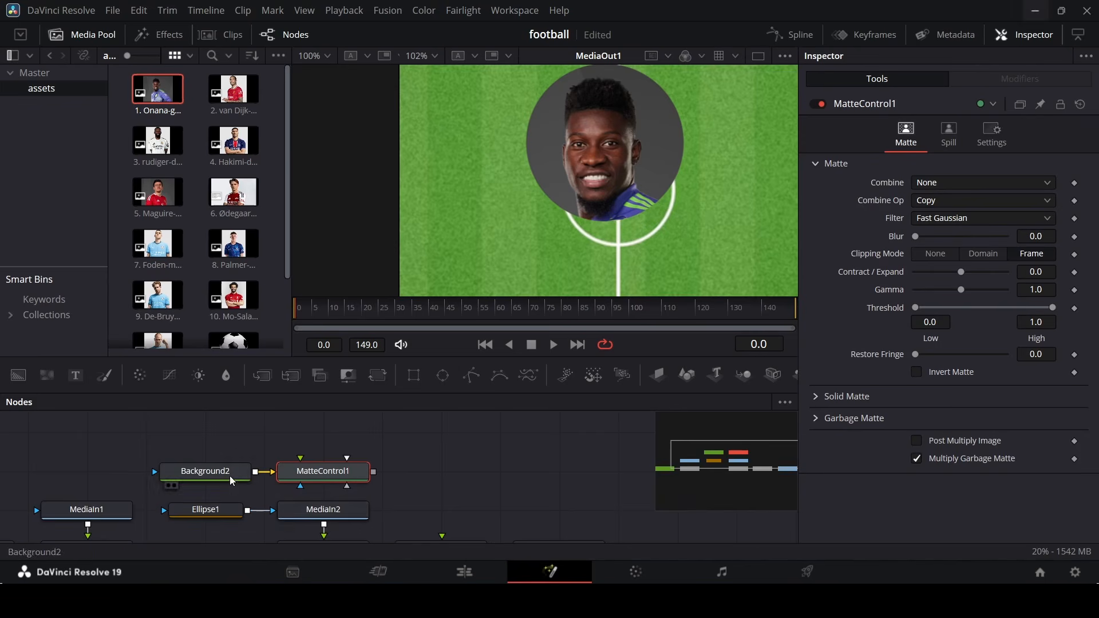
Connect MediaIn2's output to MatteControl1's garbage matte input and display MatteControl1 in the first viewer.
scroll(229, 475, "up", 2)
scroll(276, 478, "down", 1)
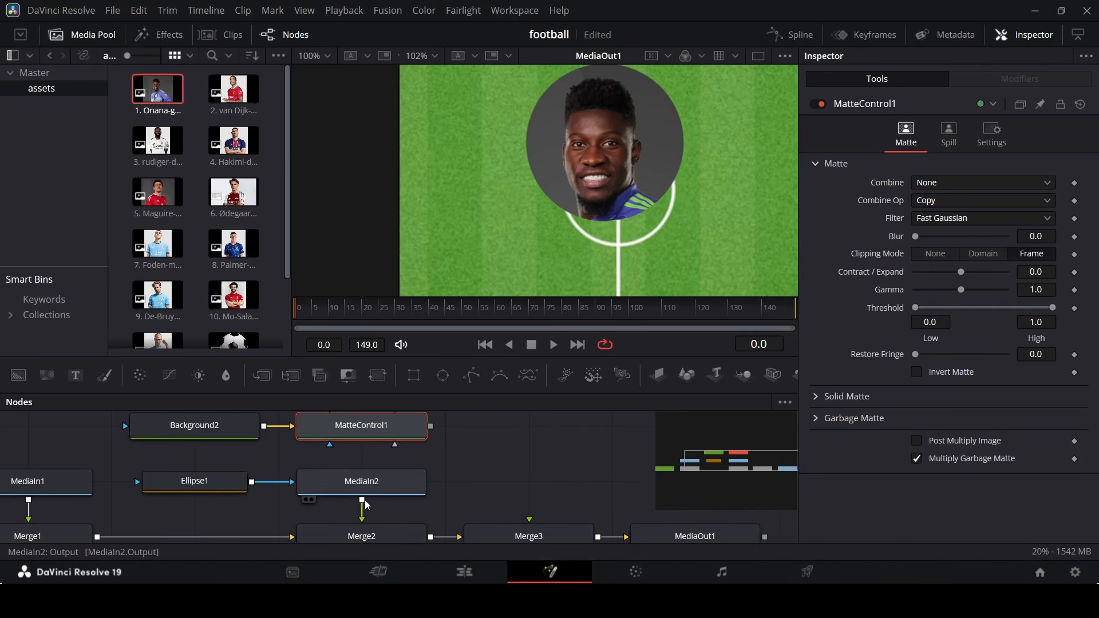
left_click_drag(365, 505, 377, 511)
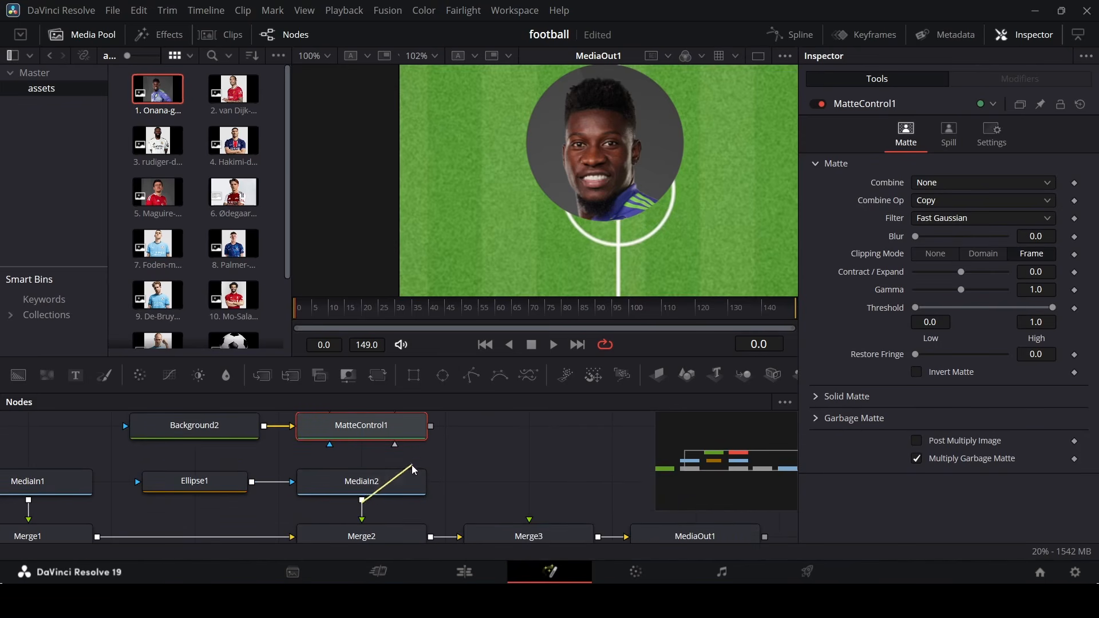
left_click_drag(414, 471, 395, 444)
key("1")
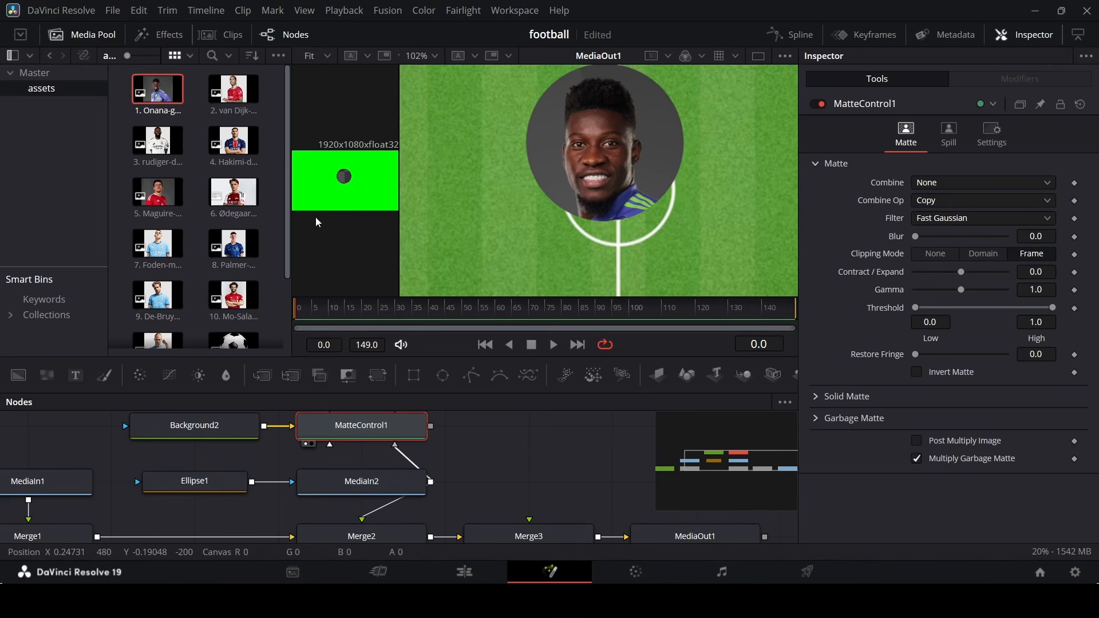
Add a Delta Keyer after MatteControl1, display it in the first viewer, and connect MediaIn2 to its garbage matte input.
key("shift+space")
type("del")
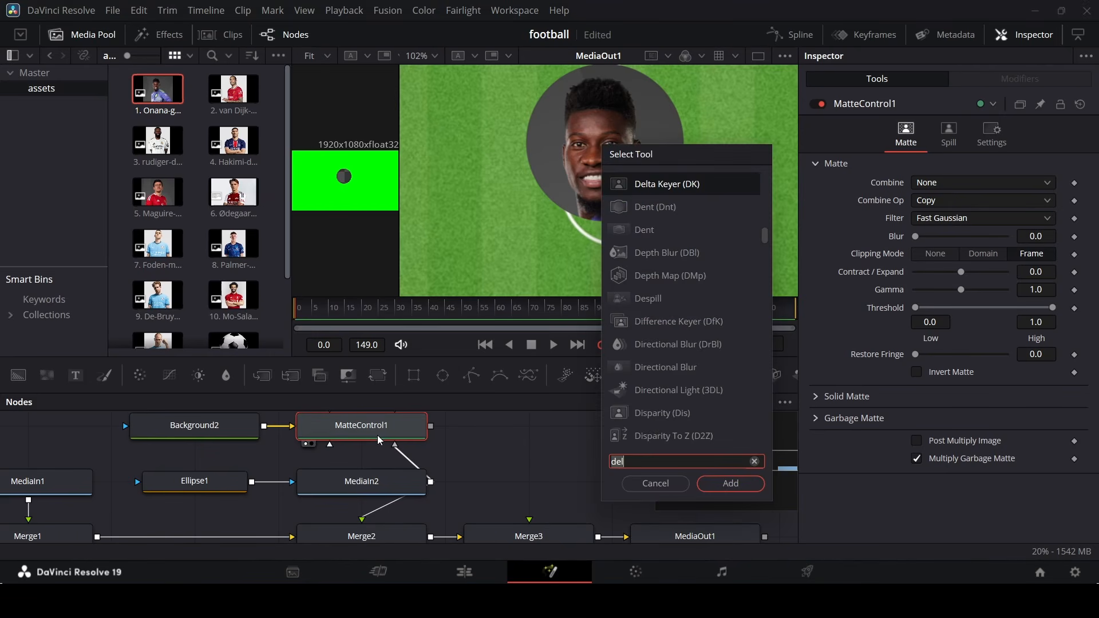
type("delt")
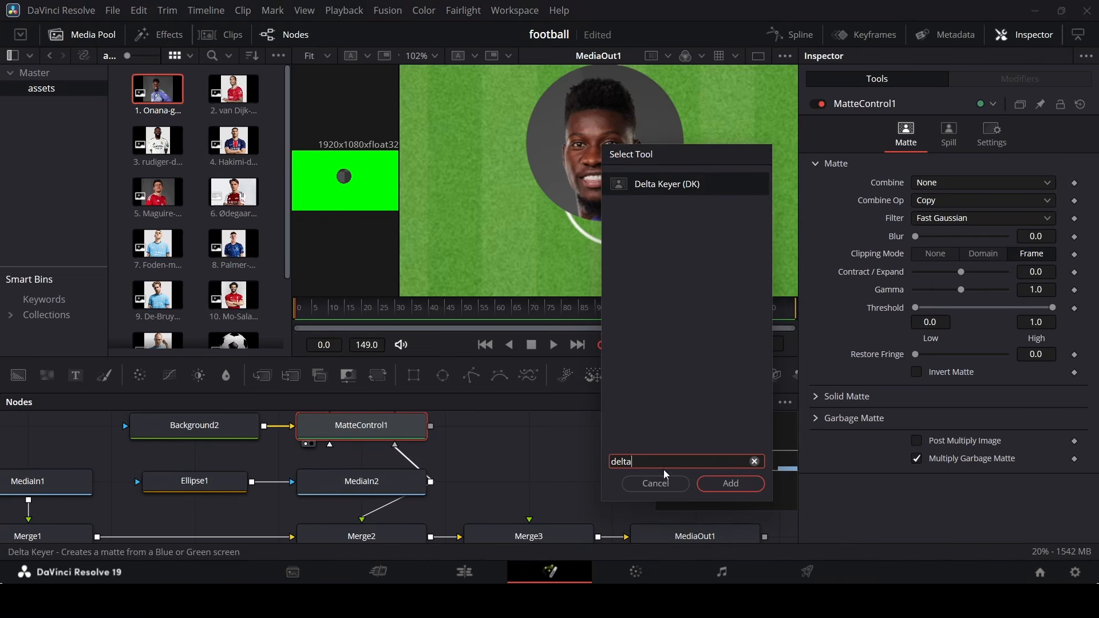
type("a")
left_click(719, 485)
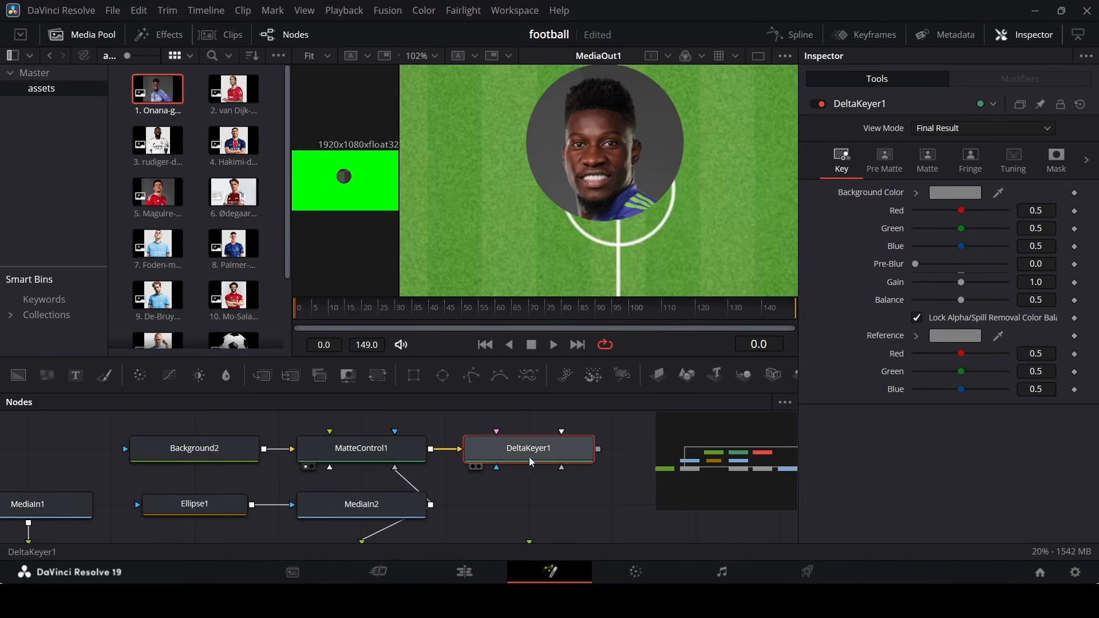
key("1")
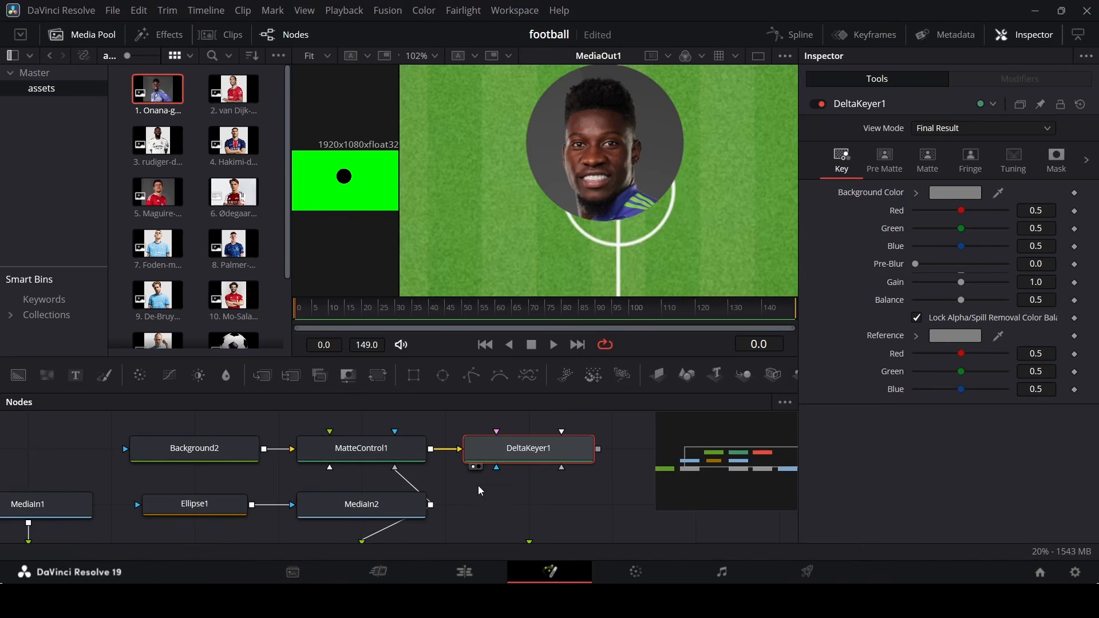
left_click_drag(431, 504, 561, 465)
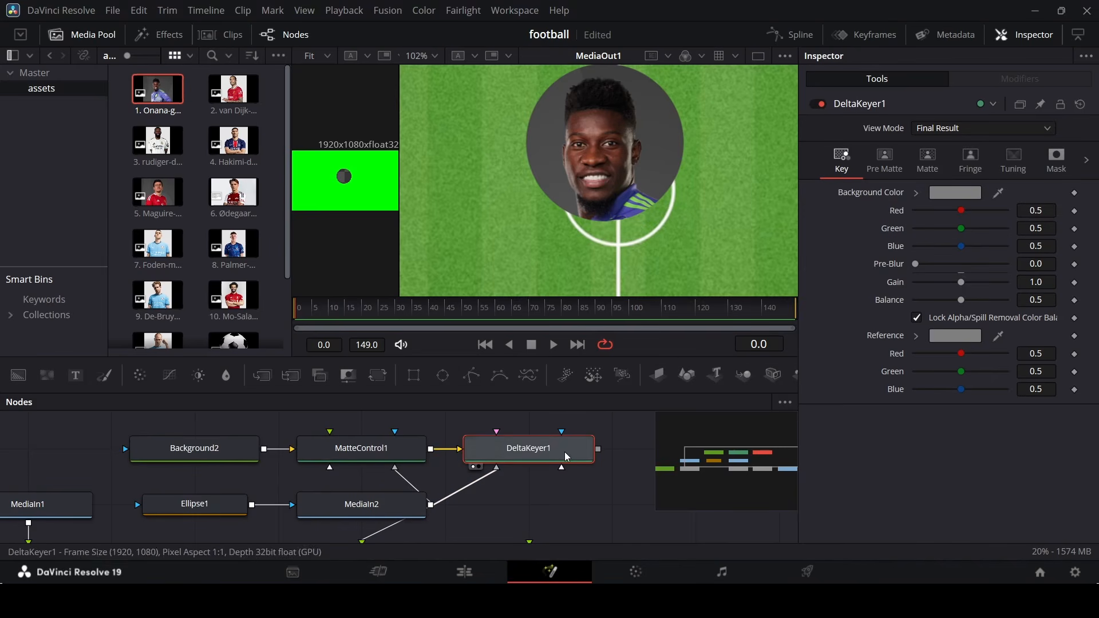
Sample the viewer's green as DeltaKeyer1's background color and connect the keyer's output to Merge3.
left_click_drag(996, 195, 355, 177)
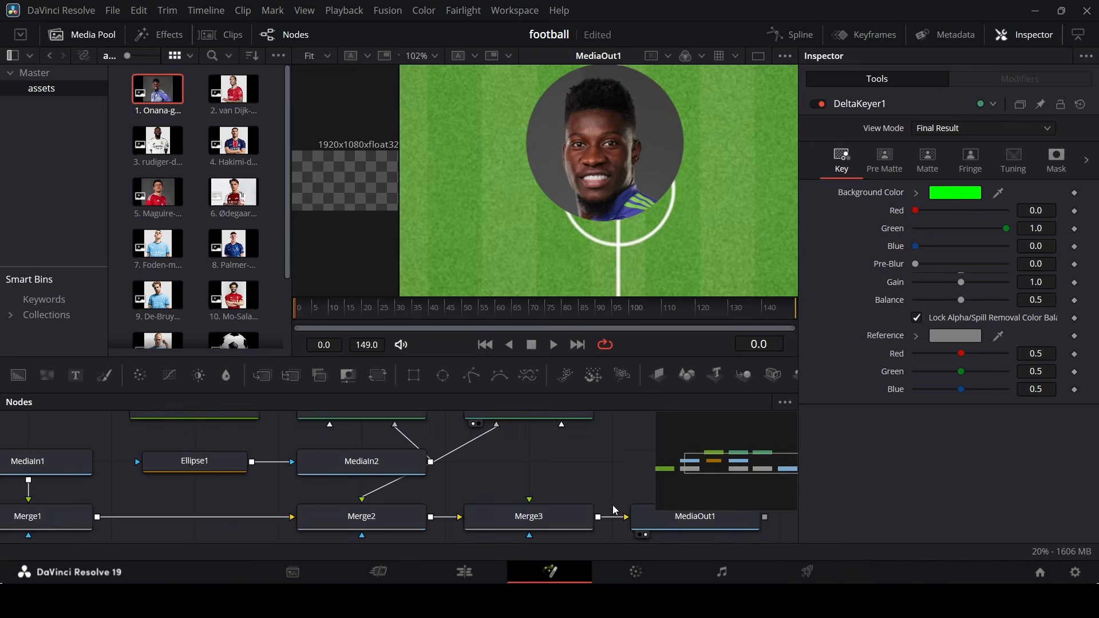
scroll(613, 505, "down", 2)
scroll(612, 492, "up", 2)
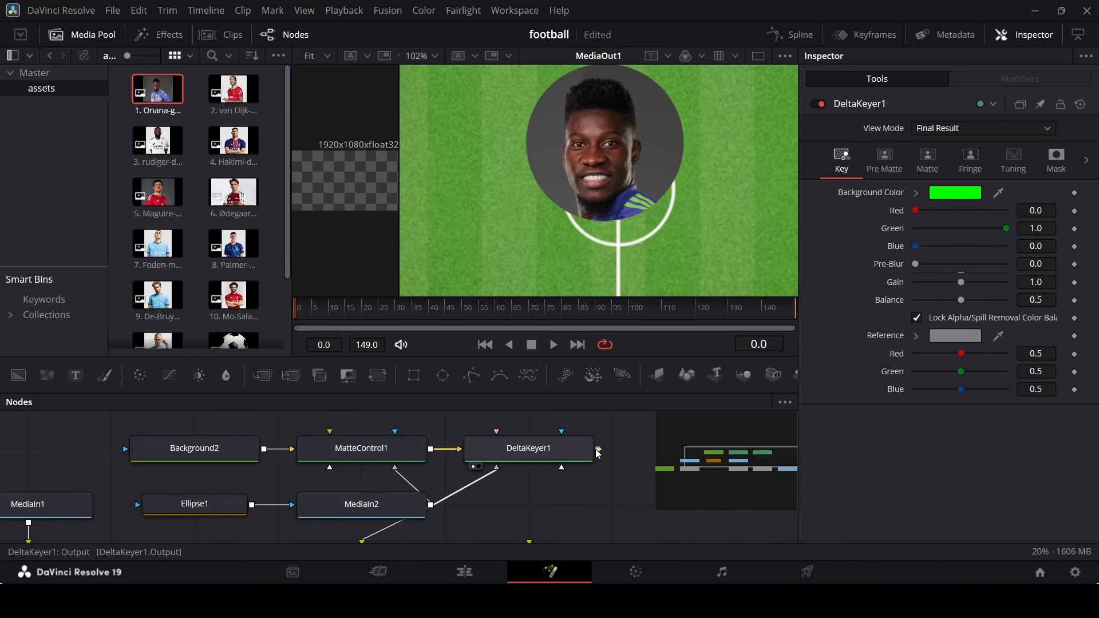
scroll(551, 498, "down", 2)
left_click(547, 512)
scroll(571, 464, "down", 2)
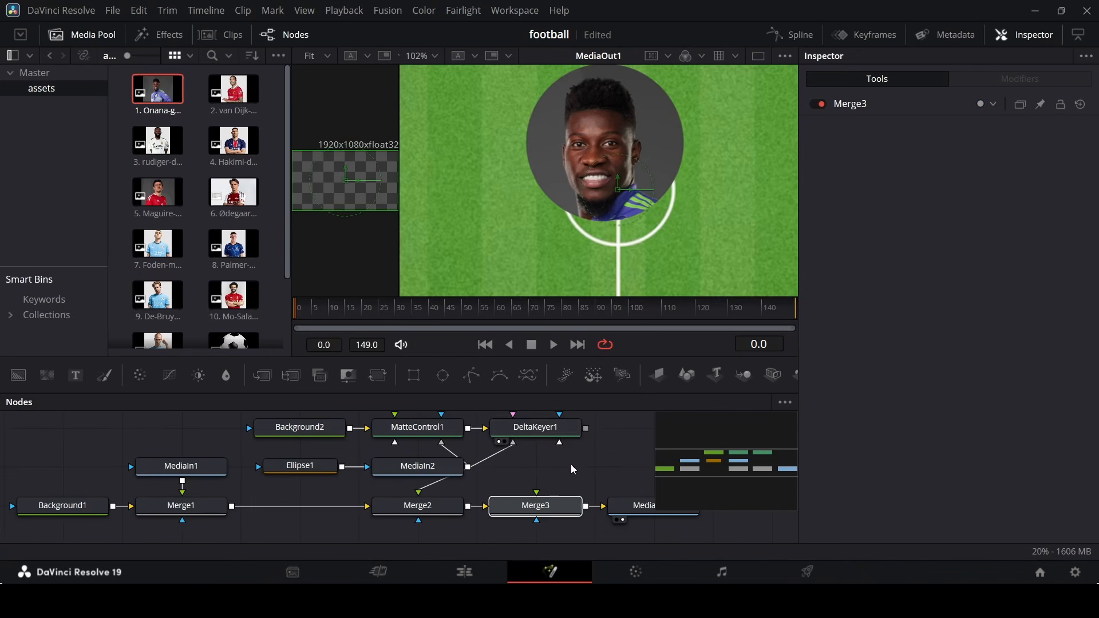
left_click_drag(585, 429, 551, 511)
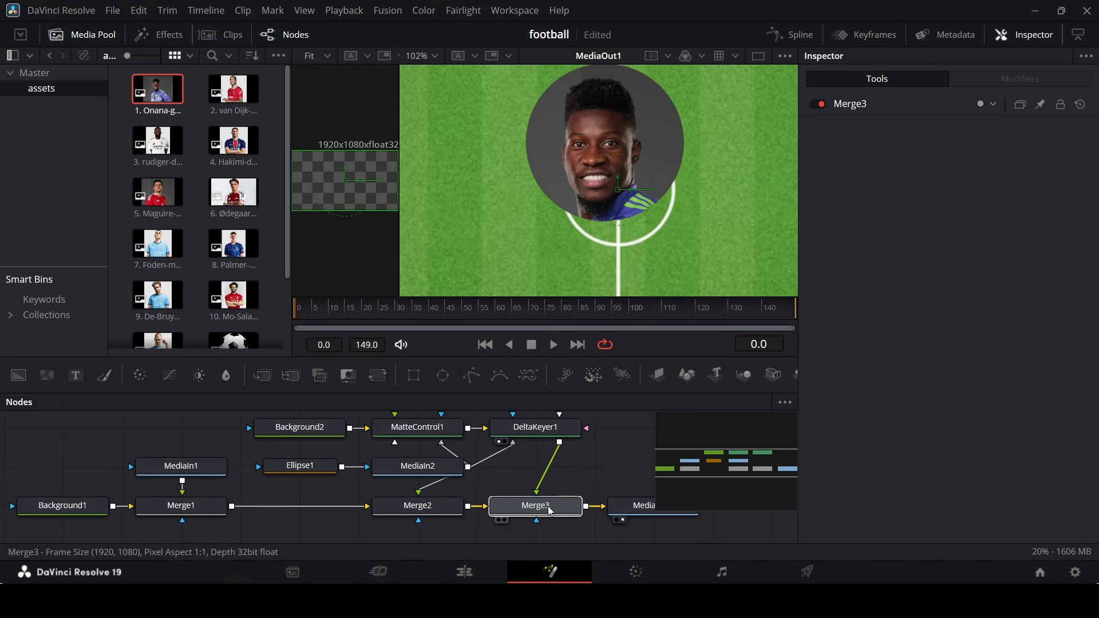
Set DeltaKeyer1's matte Erode/Dilate to 0.01 to create a ring around the player portrait.
left_click(537, 427)
scroll(543, 444, "up", 1)
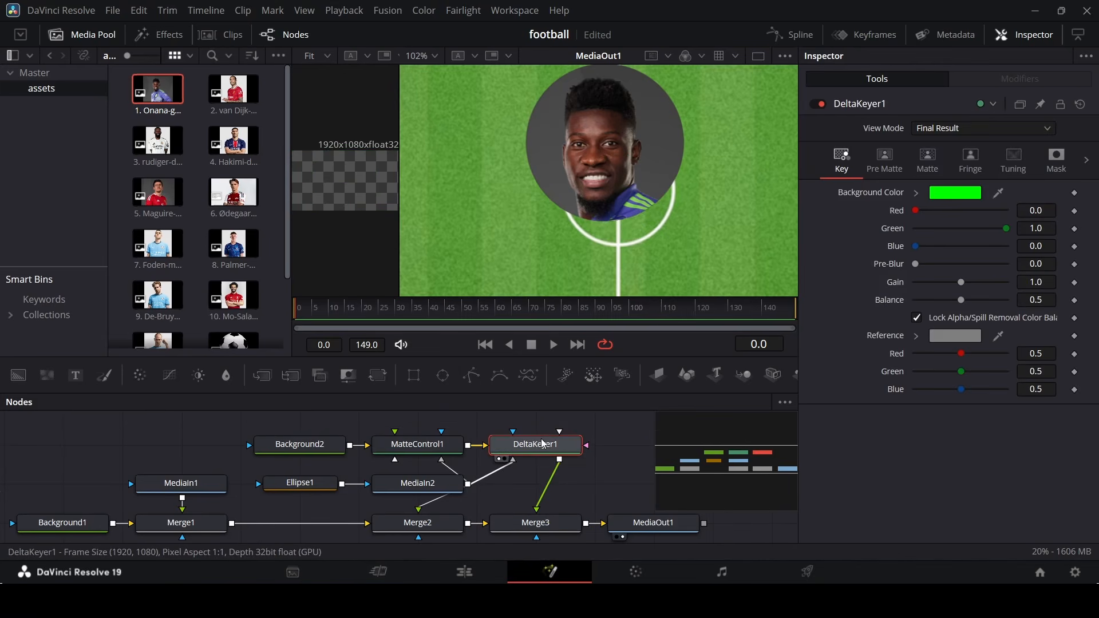
left_click(927, 160)
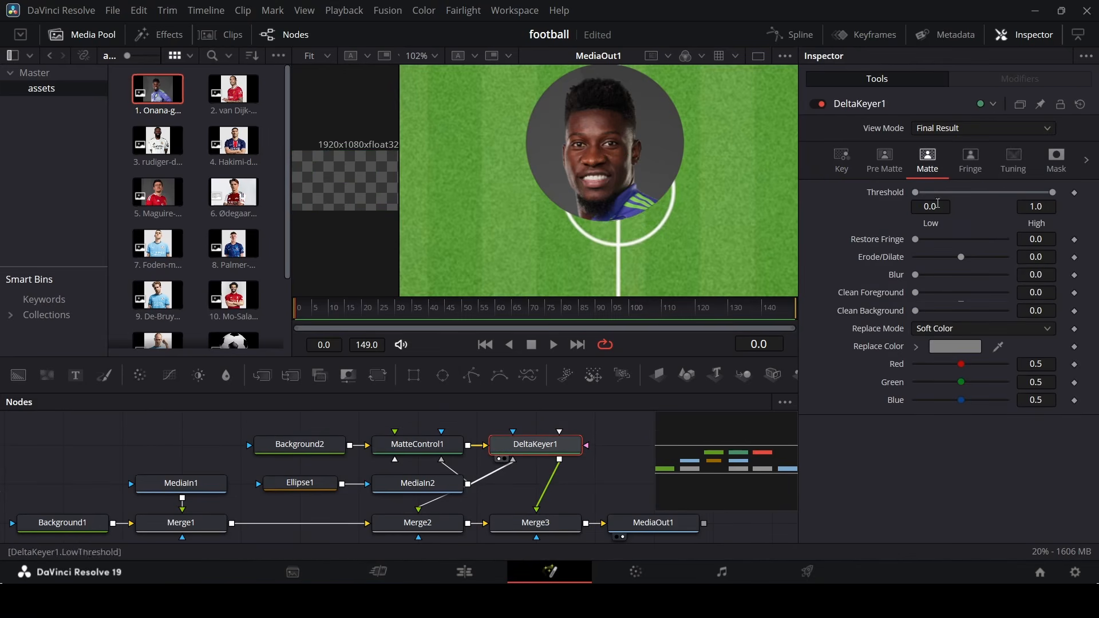
left_click(1047, 257)
type("1")
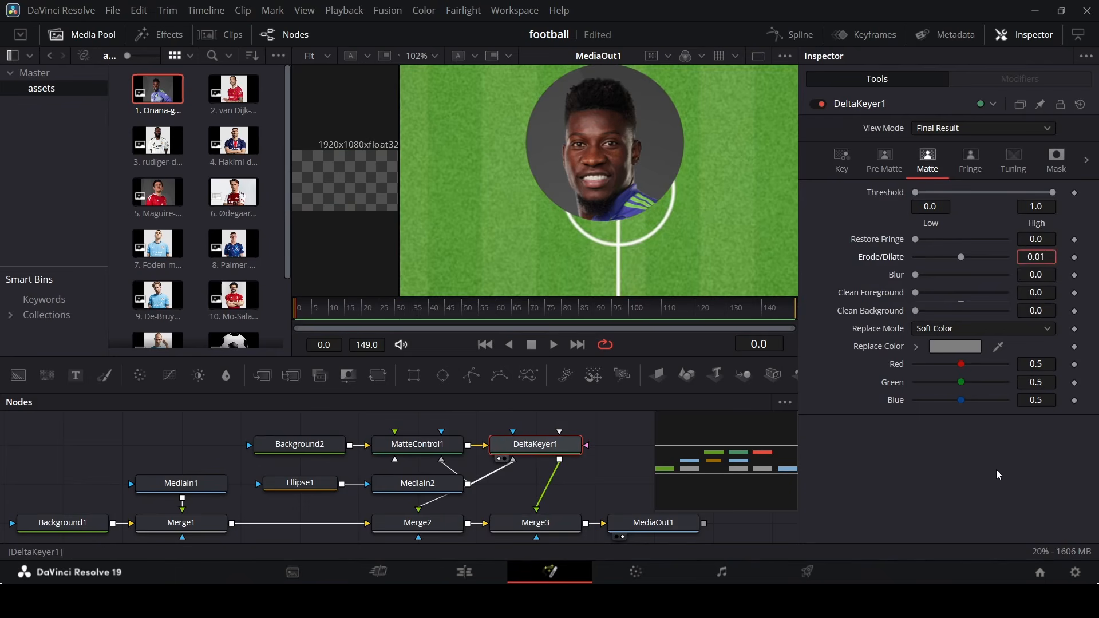
left_click(992, 489)
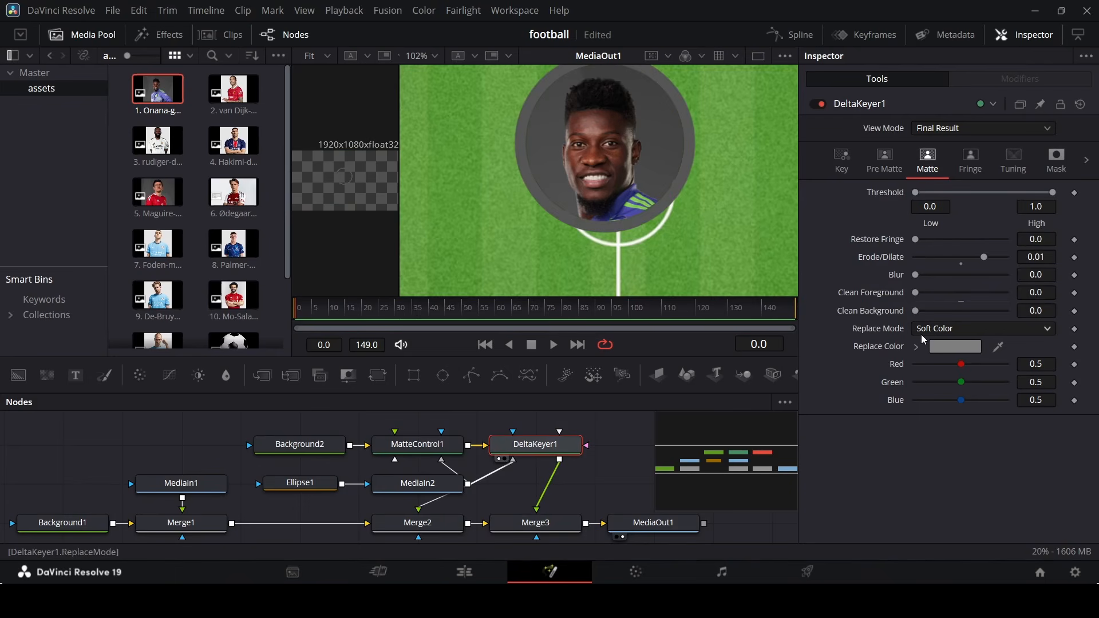
Set DeltaKeyer1's matte replace mode to Hard Color with a white replace color for the portrait's ring.
left_click(950, 329)
left_click(944, 380)
left_click(916, 348)
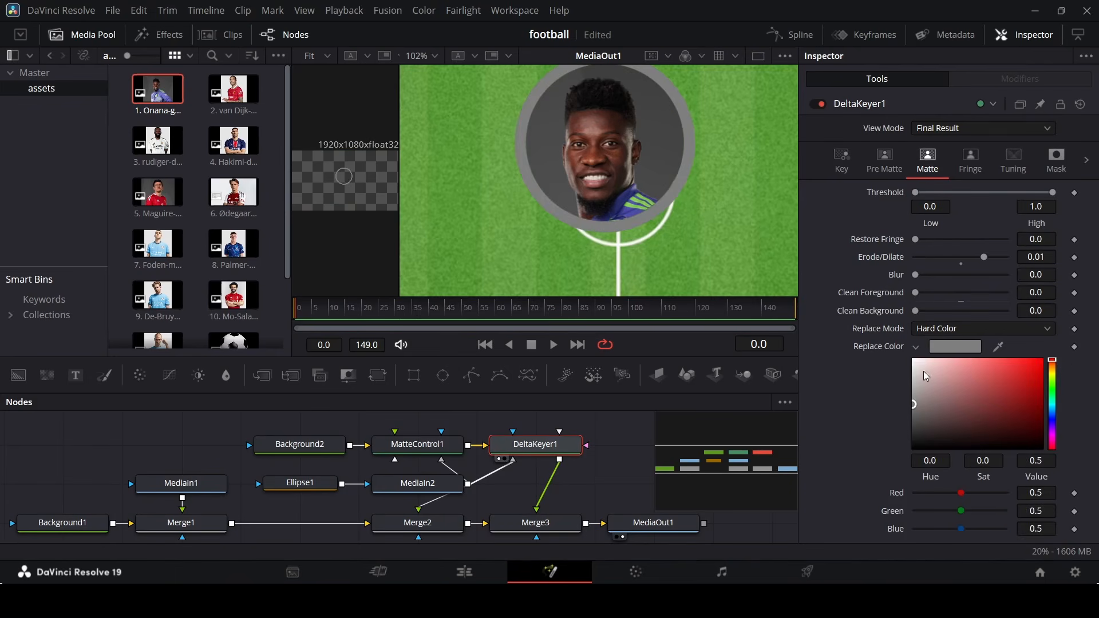
left_click_drag(922, 370, 910, 354)
left_click(916, 347)
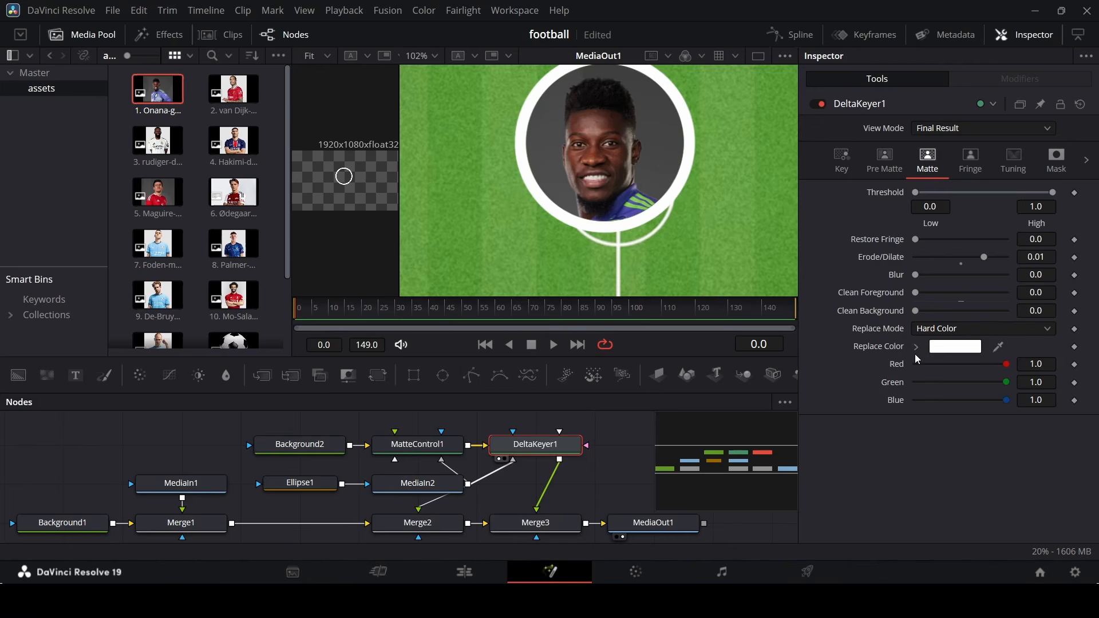
left_click(597, 467)
scroll(506, 184, "up", 2)
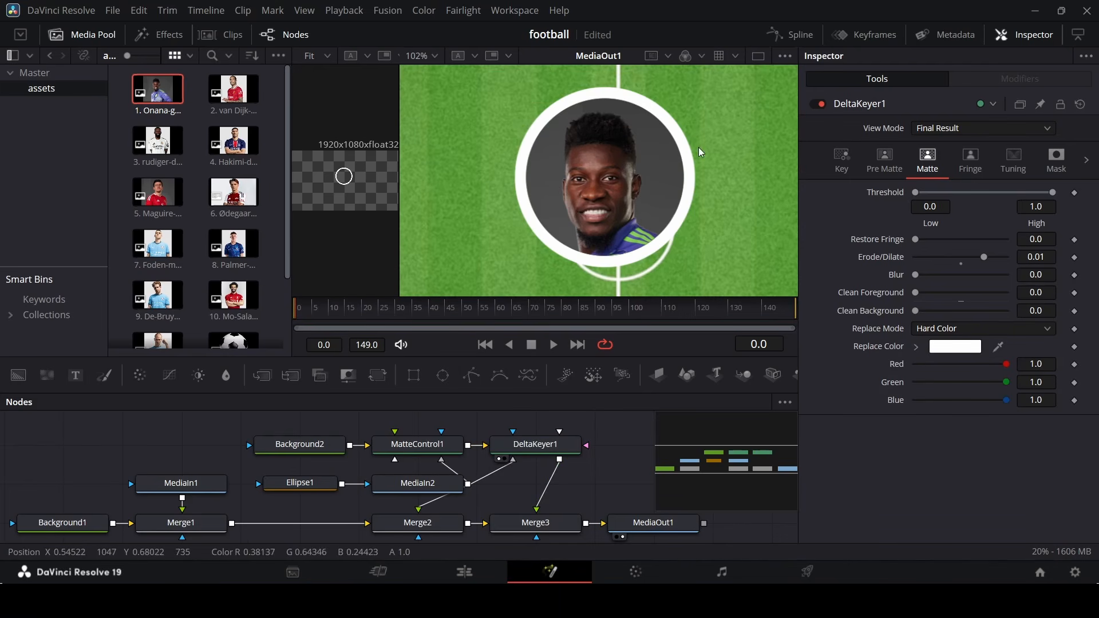
Pin Merge2's settings and select Merge3 to show the controls of both merges together.
left_click(426, 528)
scroll(428, 530, "down", 1)
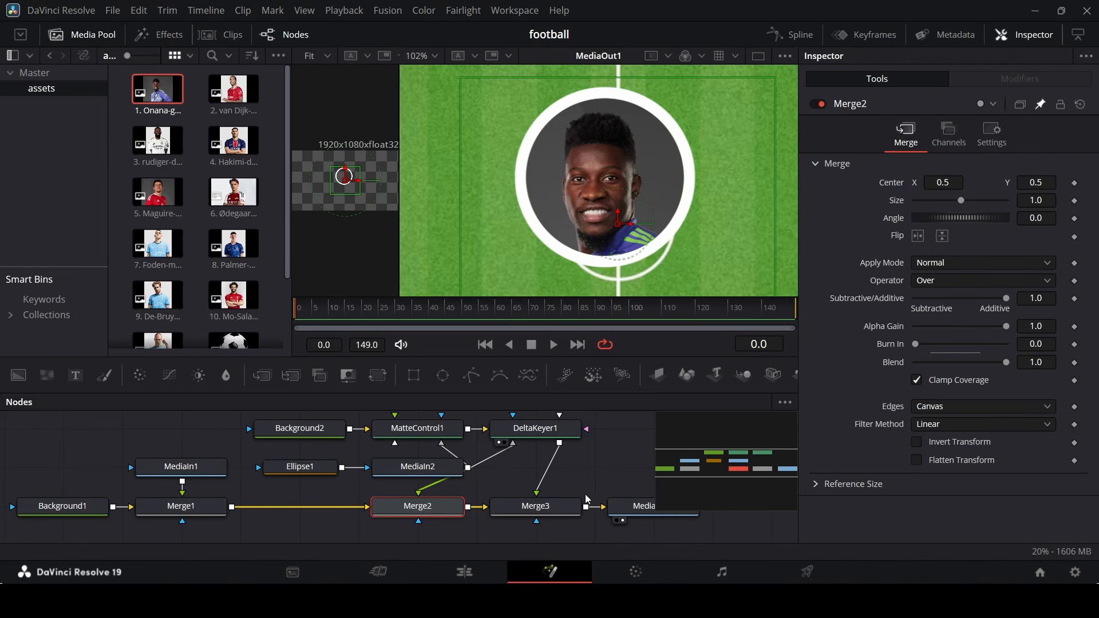
left_click(555, 510)
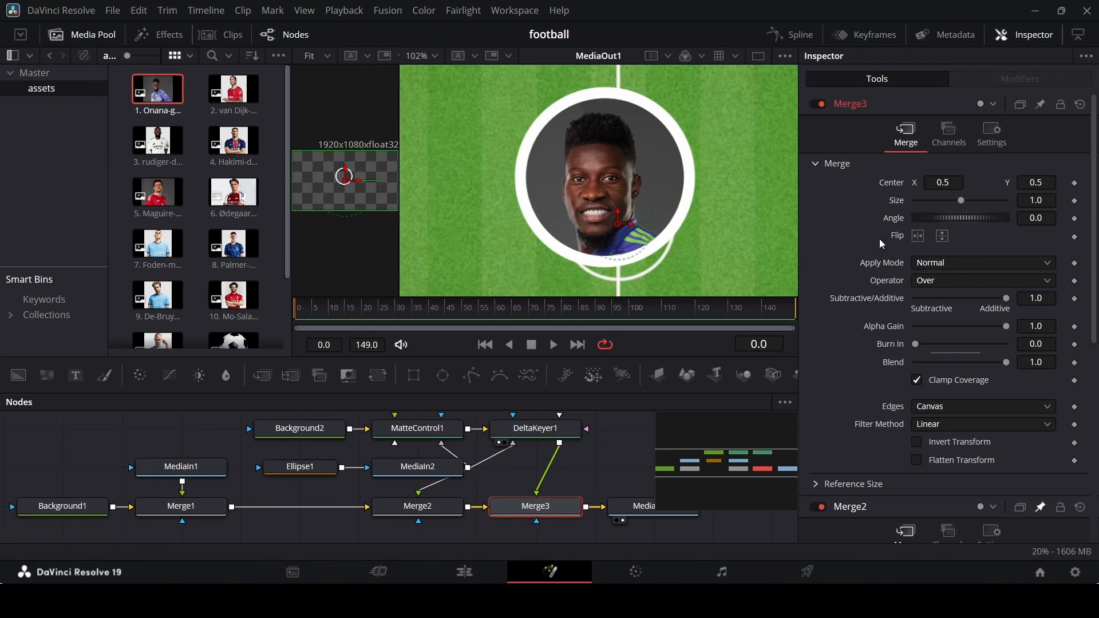
scroll(872, 251, "down", 5)
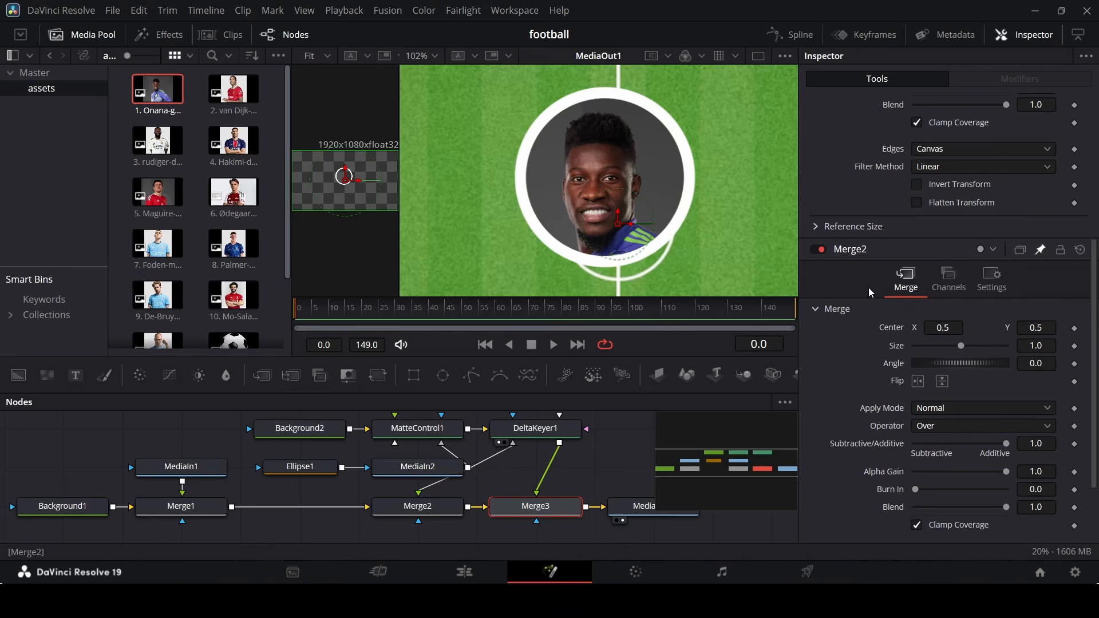
scroll(867, 287, "down", 2)
Enable expressions on Merge2's Center, Size and Angle parameters.
right_click(889, 243)
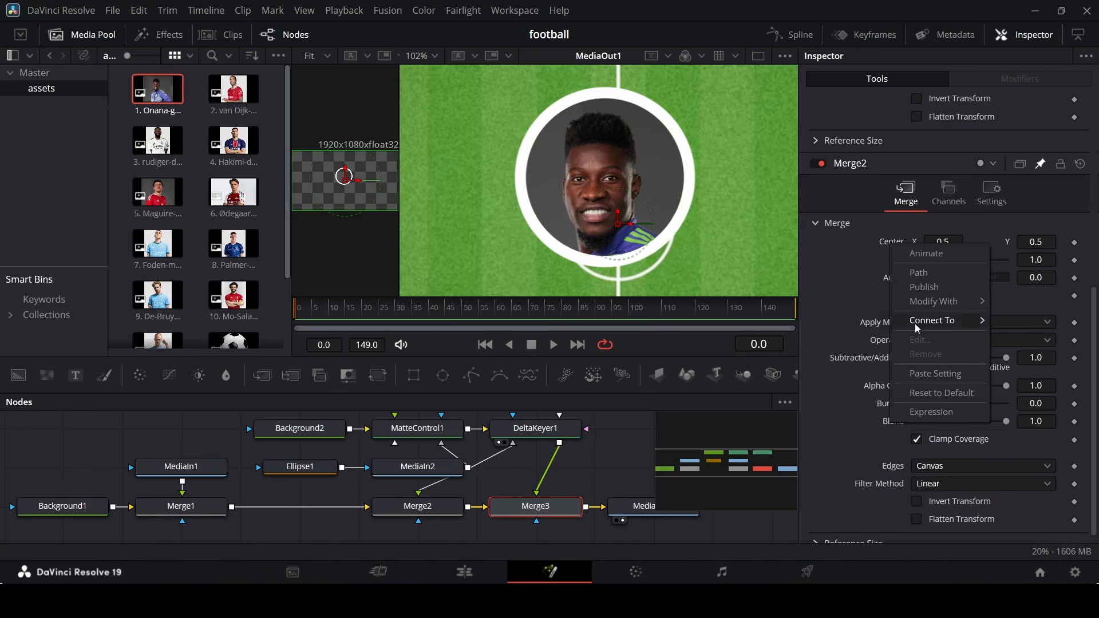
left_click(961, 411)
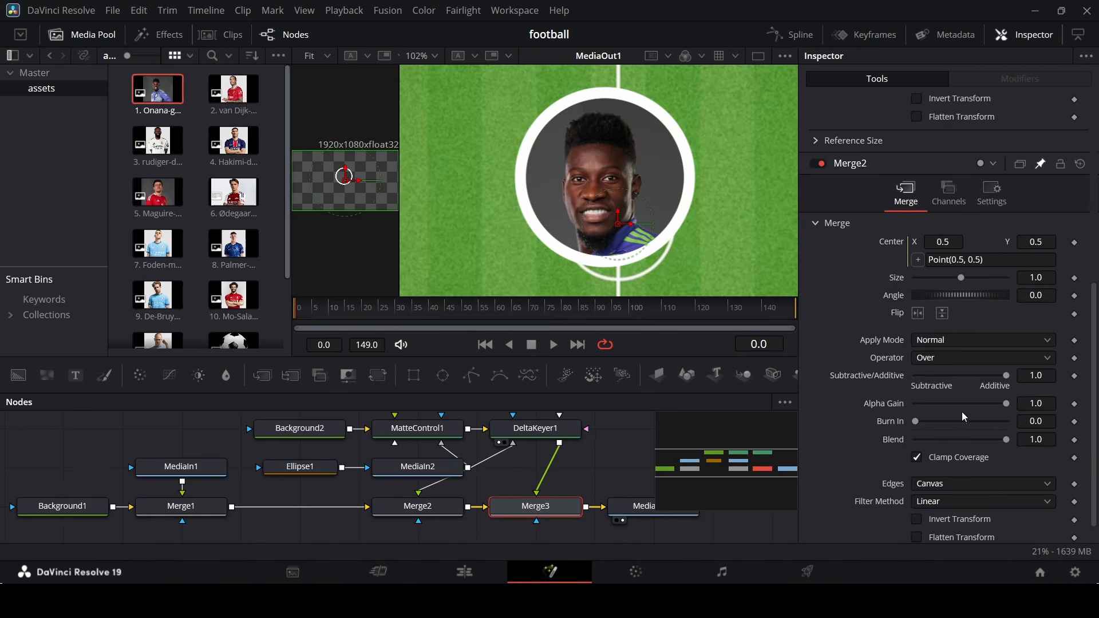
right_click(896, 284)
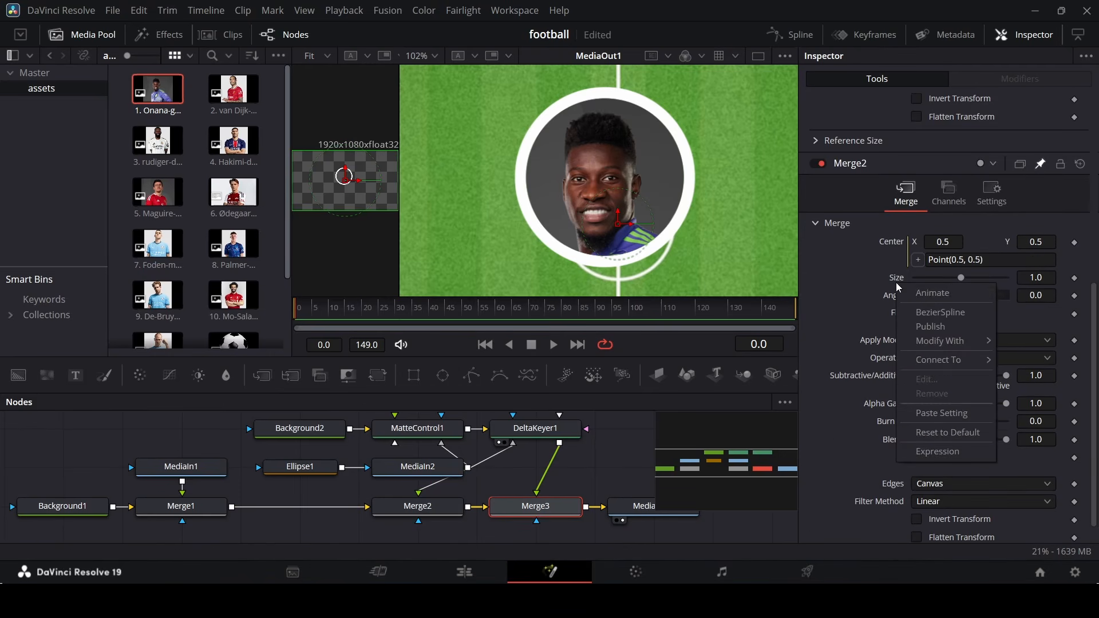
left_click(949, 452)
right_click(901, 324)
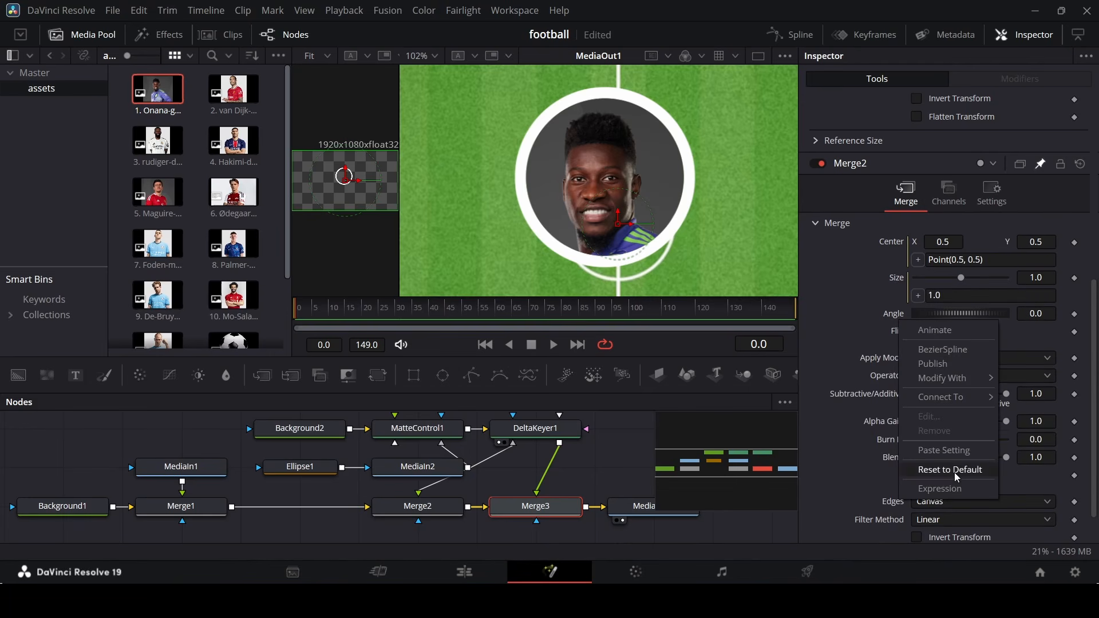
left_click(950, 488)
scroll(846, 384, "up", 3)
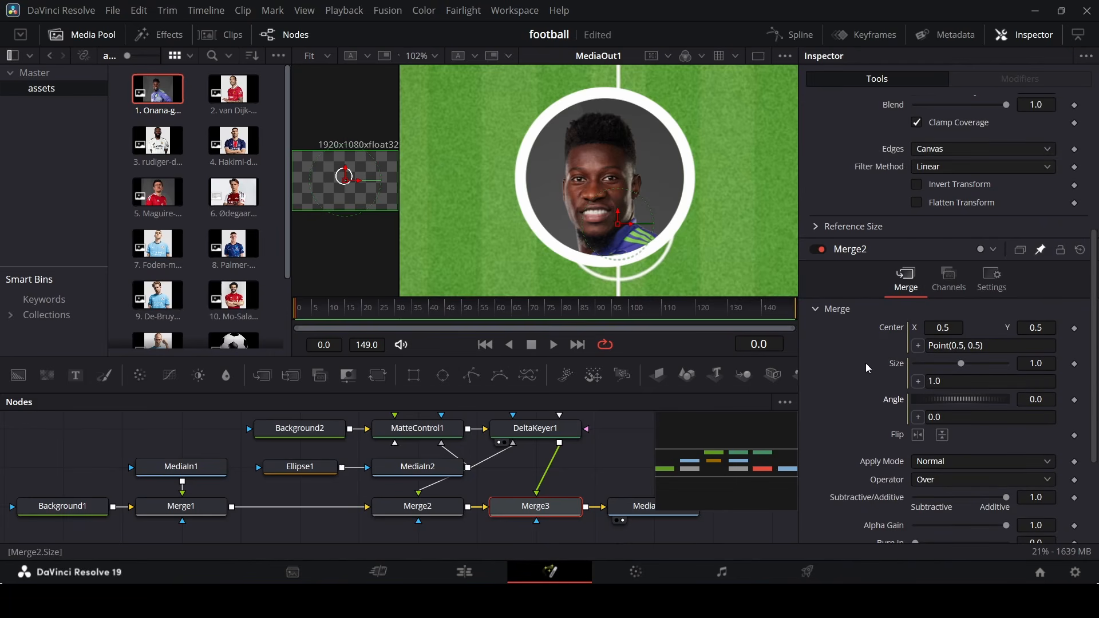
Link Merge2's Center to Merge3's Center with the expression Merge3.Center.
scroll(883, 374, "up", 8)
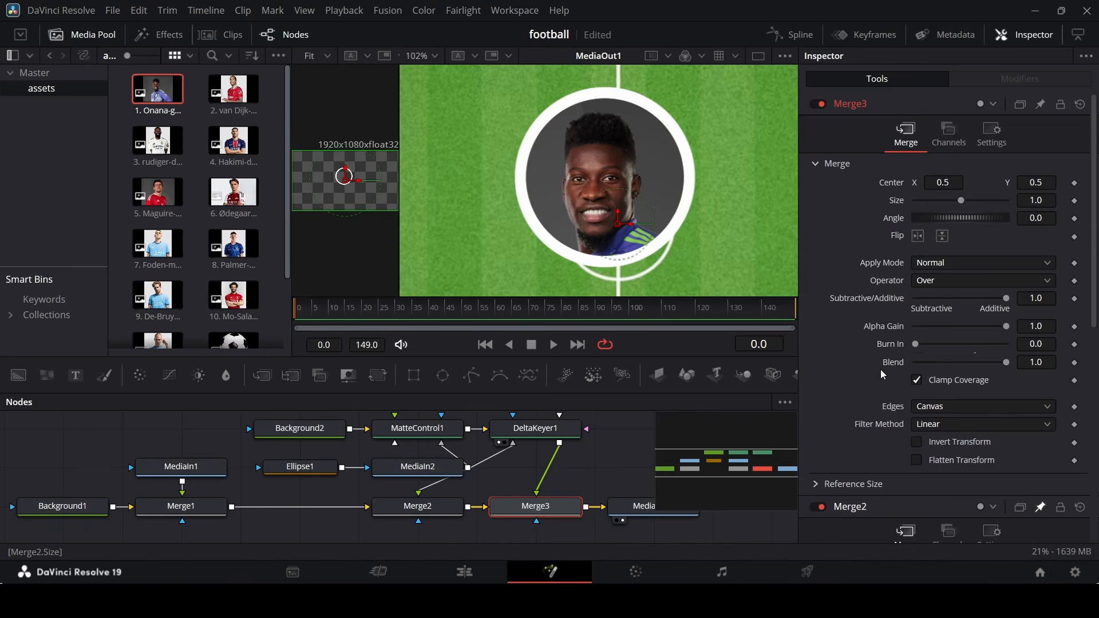
scroll(880, 369, "down", 5)
left_click_drag(918, 433, 887, 182)
scroll(904, 524, "up", 5)
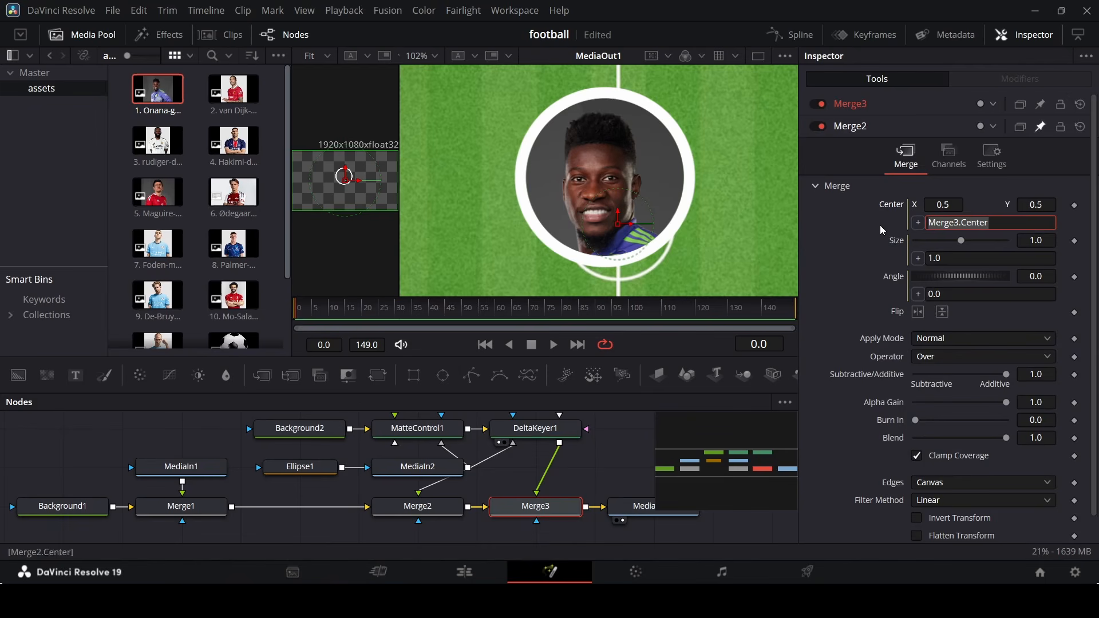
Copy Merge2's Center expression into its Size expression and change it to Merge3.Size.
left_click_drag(1004, 220, 926, 222)
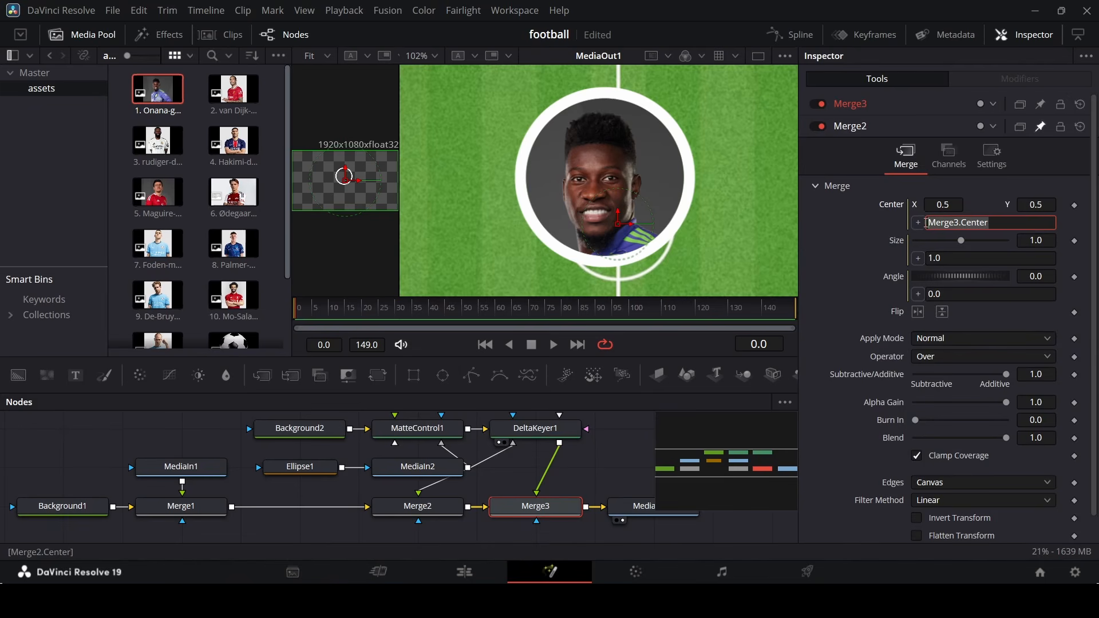
right_click(985, 226)
left_click(999, 289)
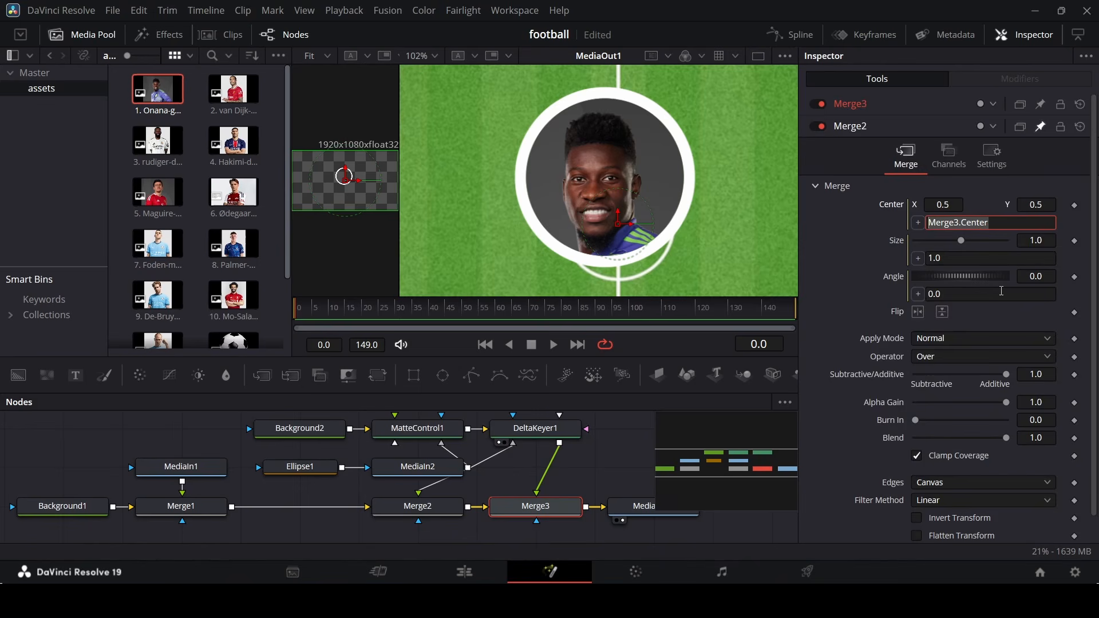
double_click(954, 257)
key("ctrl+v")
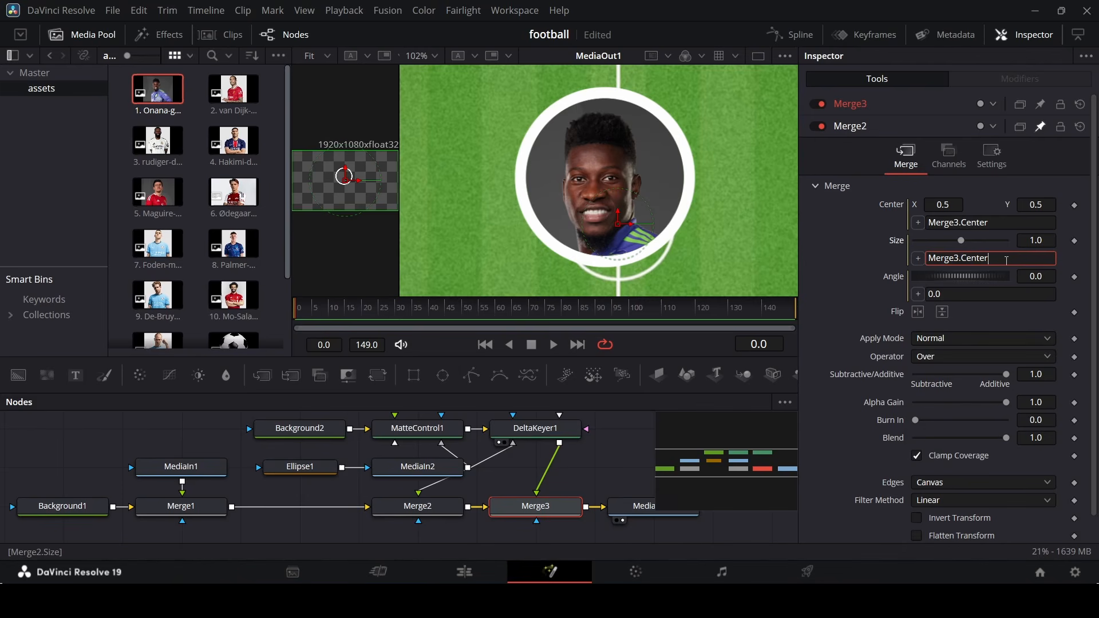
double_click(995, 258)
type("Size")
key("Tab")
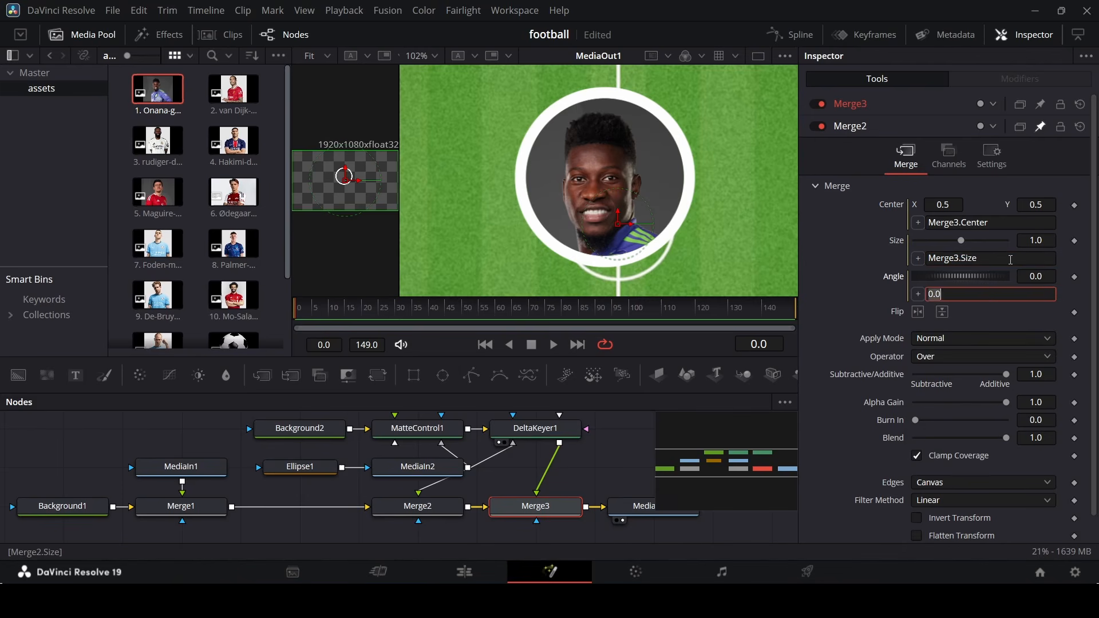
Set Merge2's Angle expression to Merge3.Angle.
key("ctrl+v")
key("ctrl+shift+Left")
type("Angle")
key("Return")
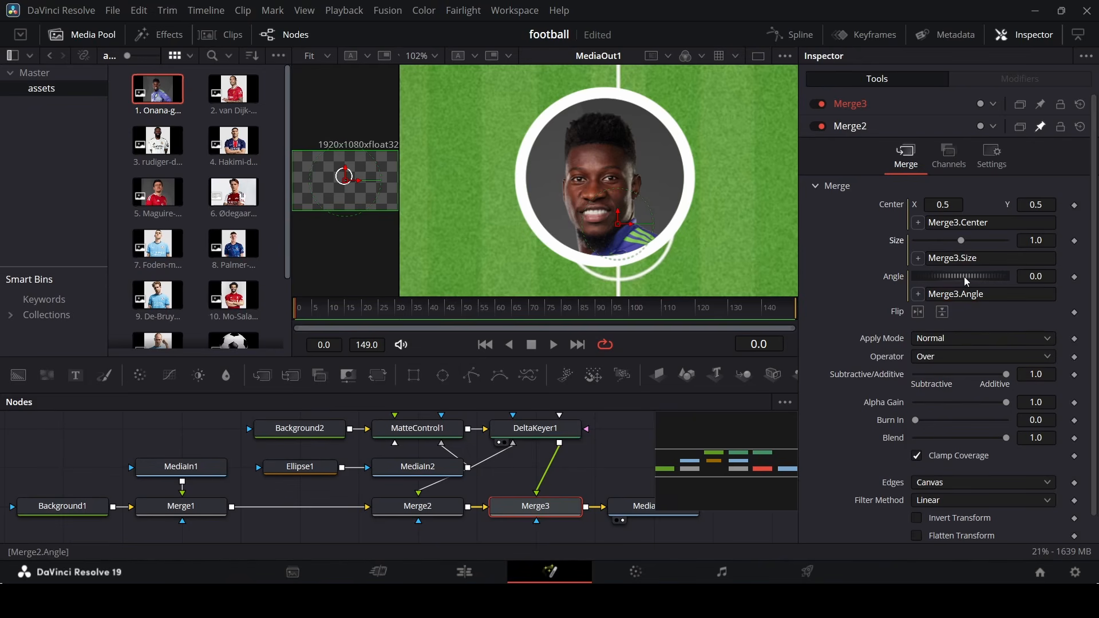
Test the linked merges by changing Merge3's Center X to 0.524, Size to 1.06 and Angle to 5.2.
left_click(863, 105)
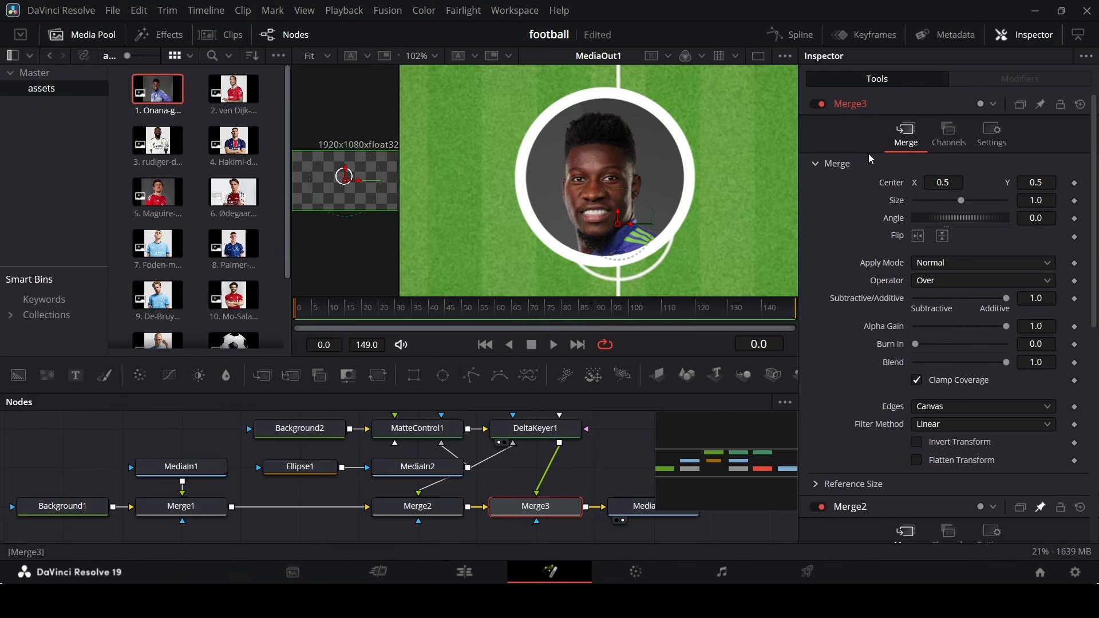
scroll(932, 228, "down", 5)
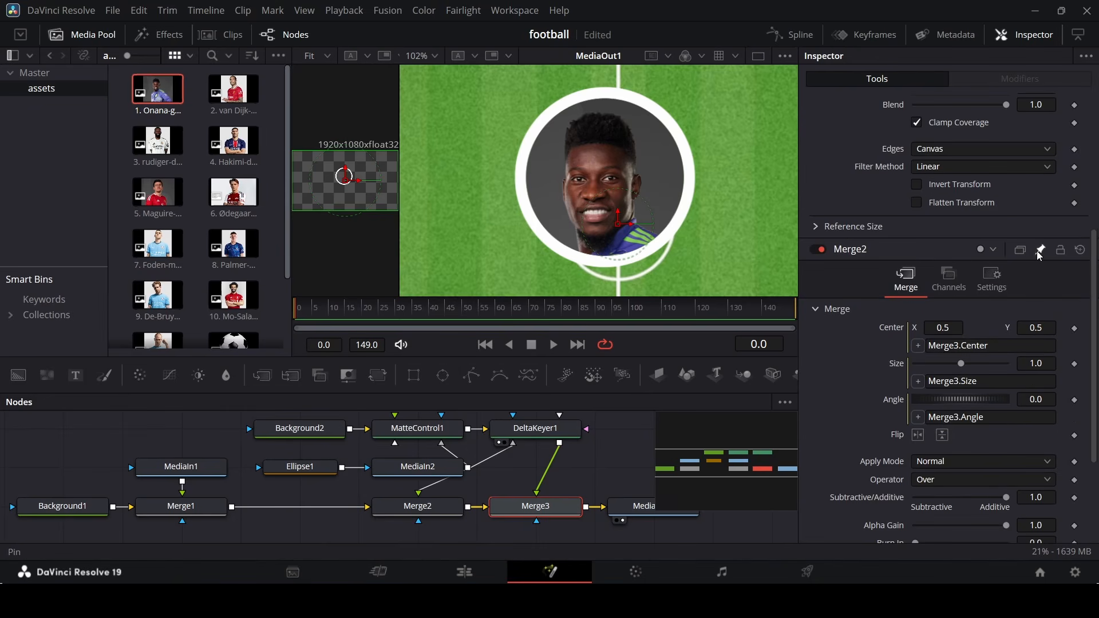
scroll(973, 271, "up", 5)
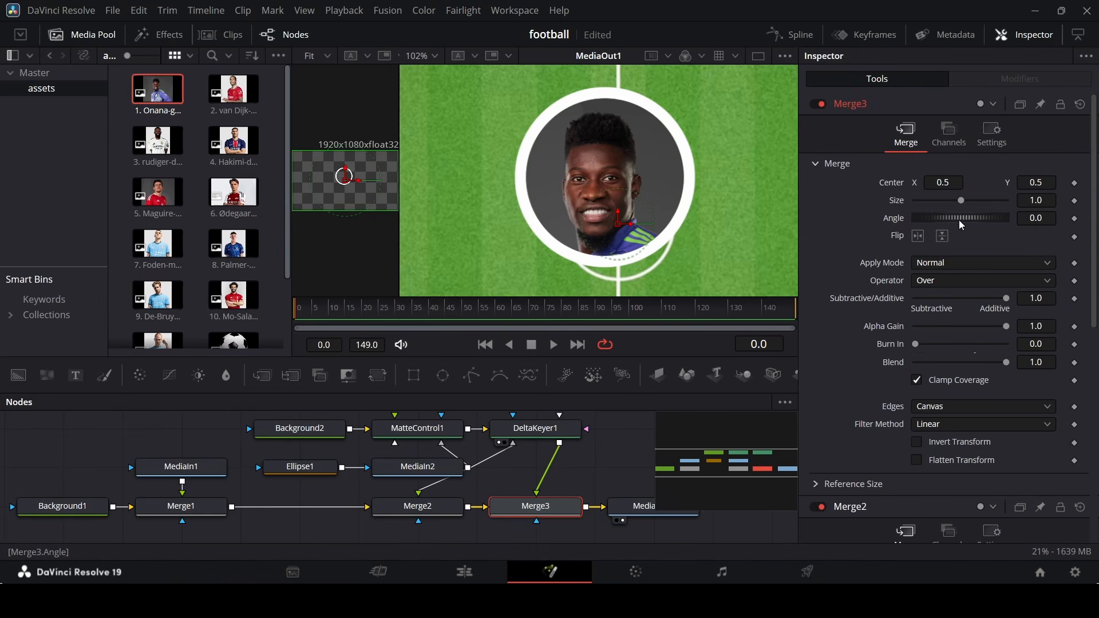
mouse_move(959, 223)
left_mouse_down()
mouse_move(977, 223)
mouse_move(949, 226)
mouse_move(966, 224)
left_mouse_up()
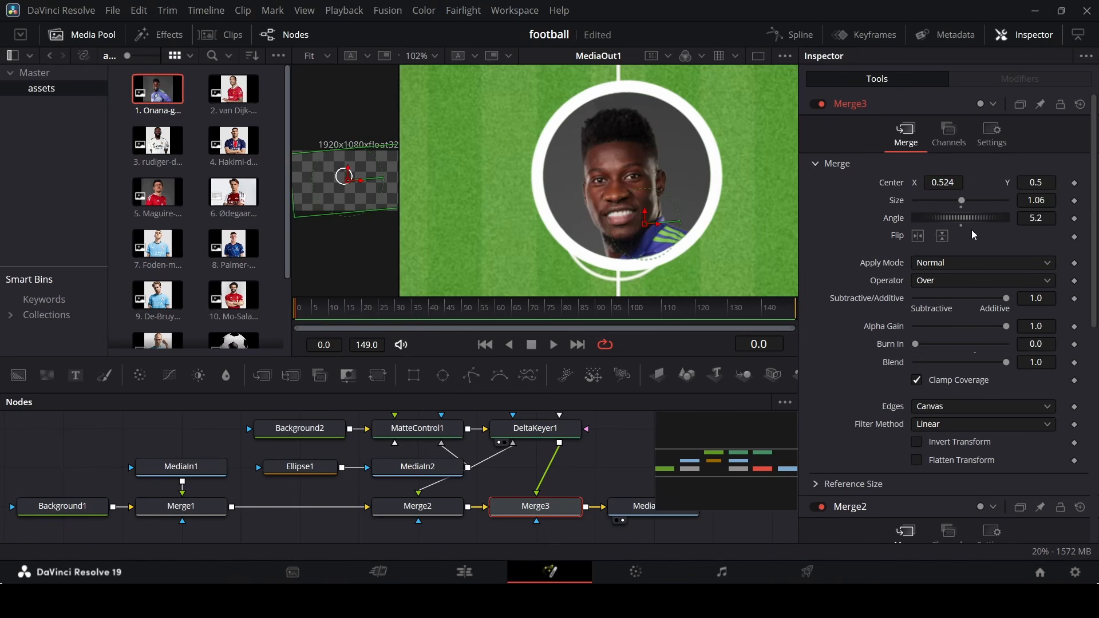
Set Merge3's Size to 0.5 and its Angle to 90.
left_click(1039, 200)
key("BackSpace")
key("BackSpace")
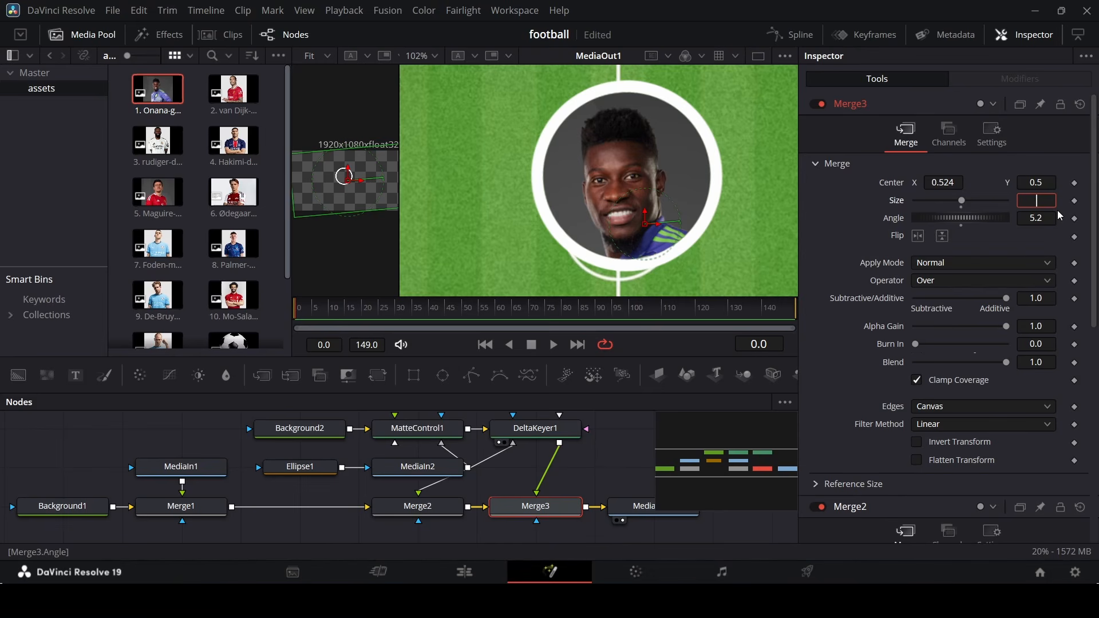
key("Tab")
scroll(562, 223, "down", 3)
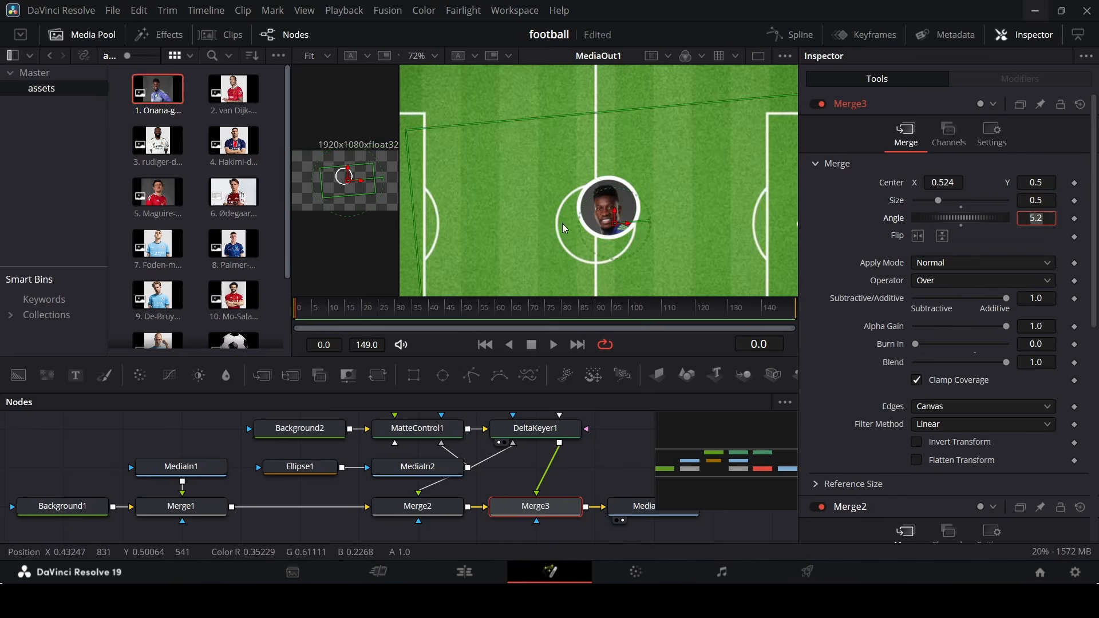
type("90")
key("Tab")
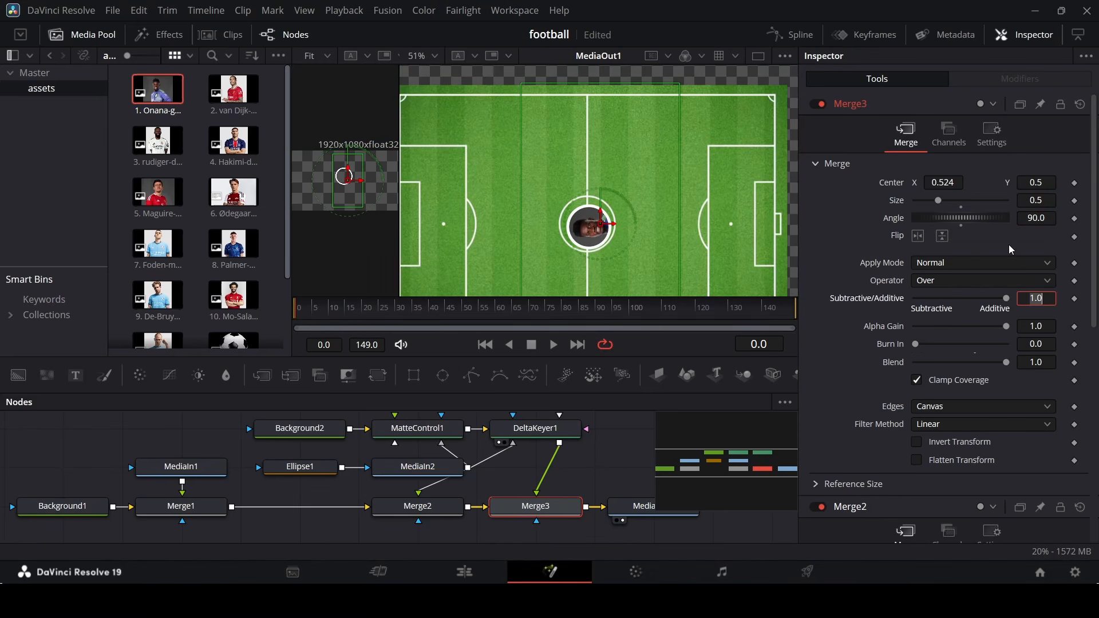
Move the player portrait from the pitch's centre into the right penalty area, with Center X about 0.79.
scroll(606, 255, "up", 3)
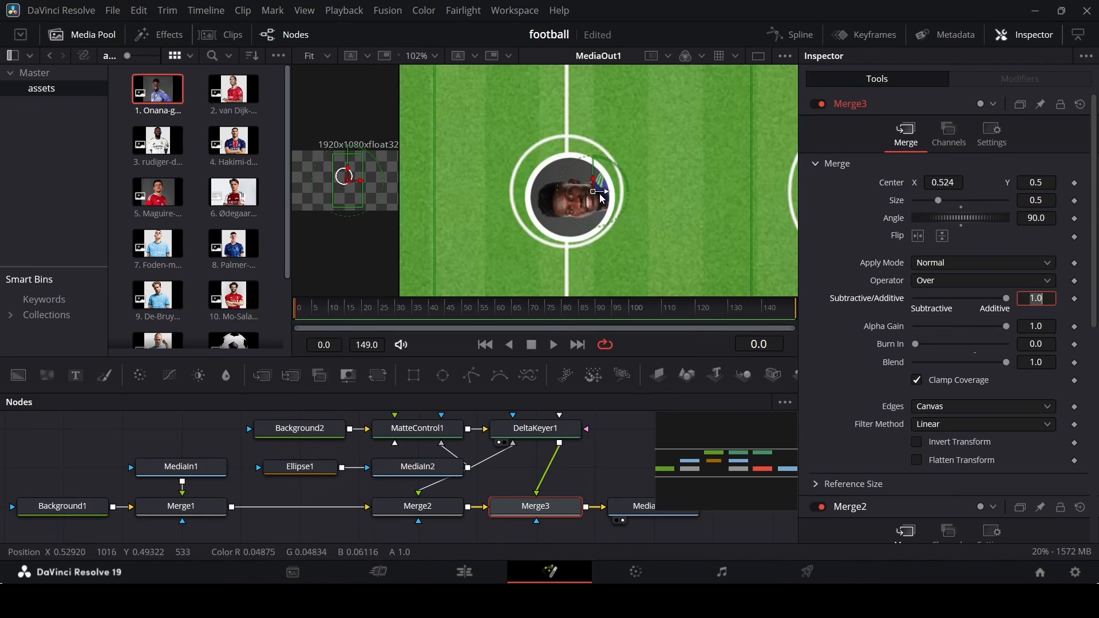
left_click_drag(572, 188, 722, 202)
scroll(722, 202, "down", 3)
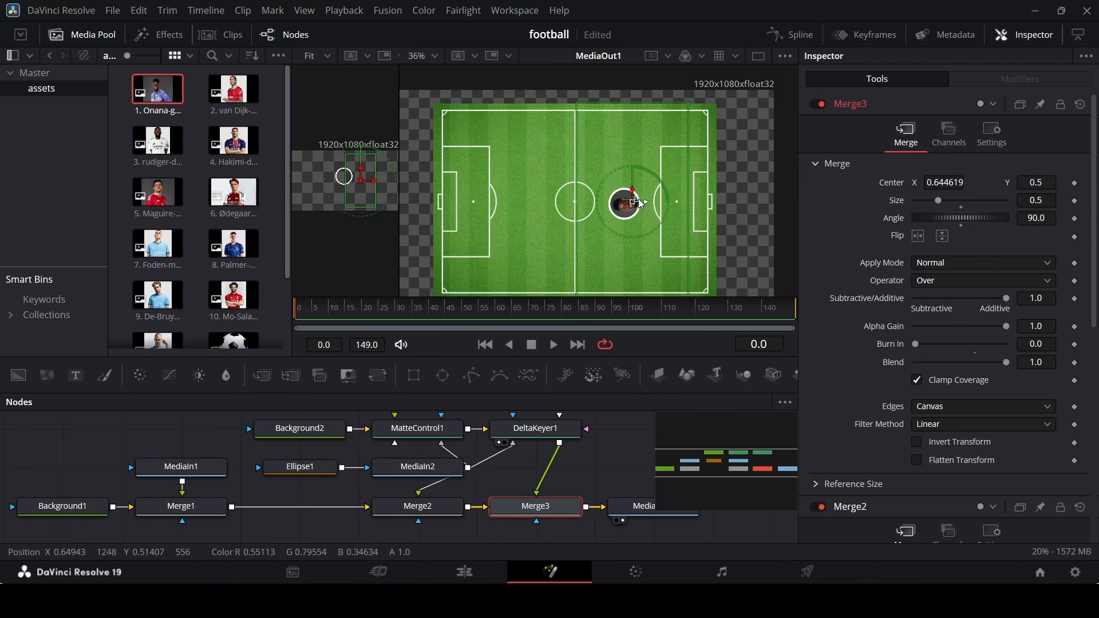
left_click_drag(633, 198, 715, 200)
scroll(715, 201, "up", 4)
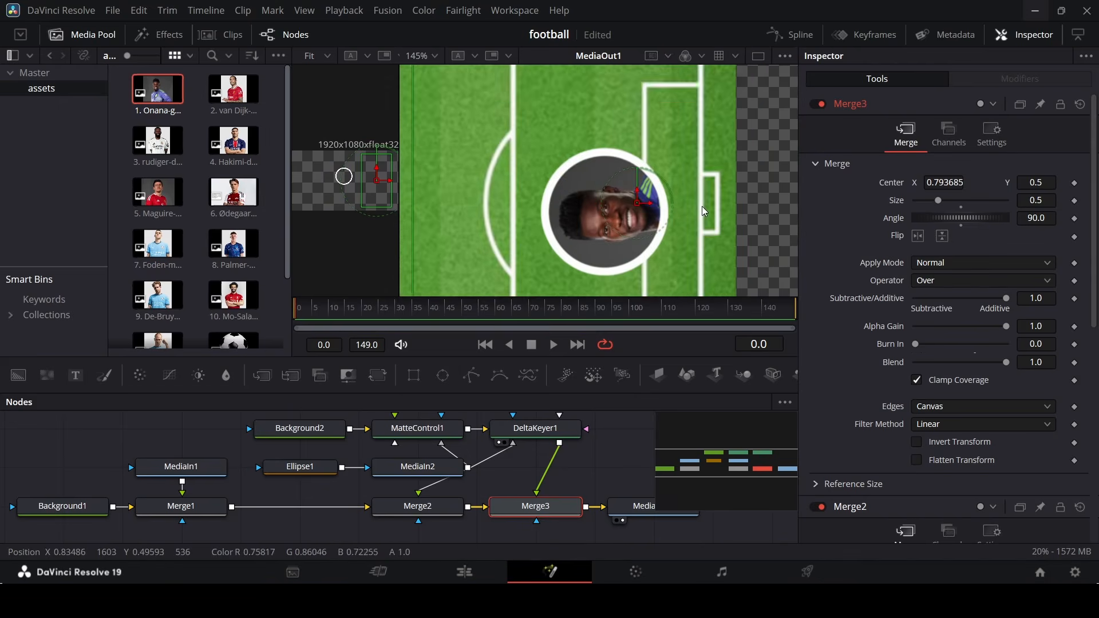
Set Merge3's Size to 0.2 and place the portrait in front of the right goal, centred at about 0.817, 0.505.
left_click(1054, 200)
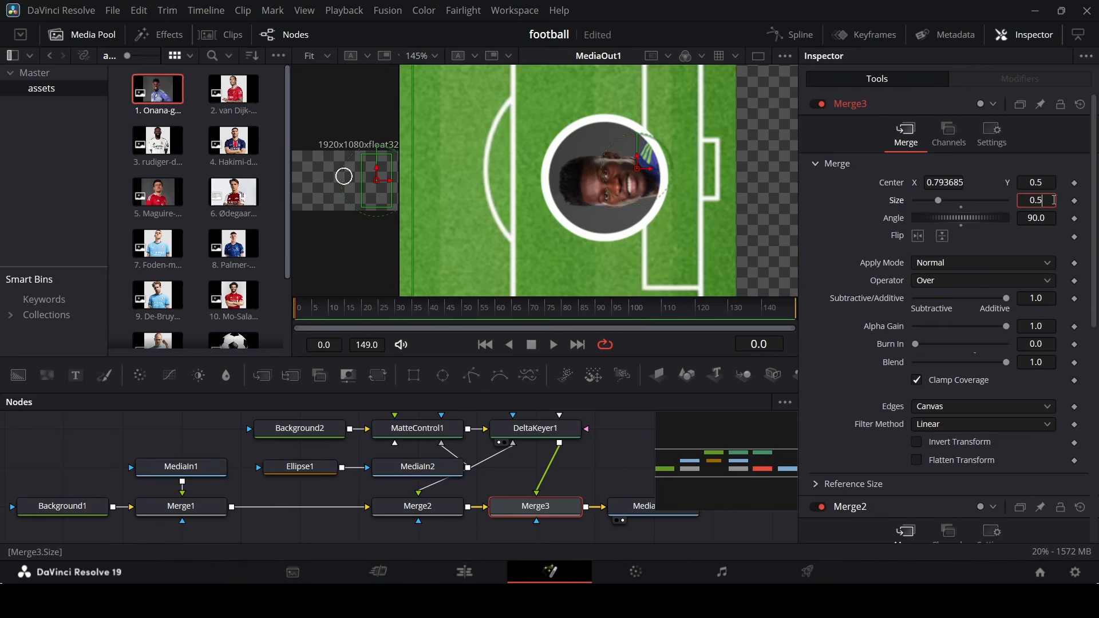
key("BackSpace")
type("2")
key("Tab")
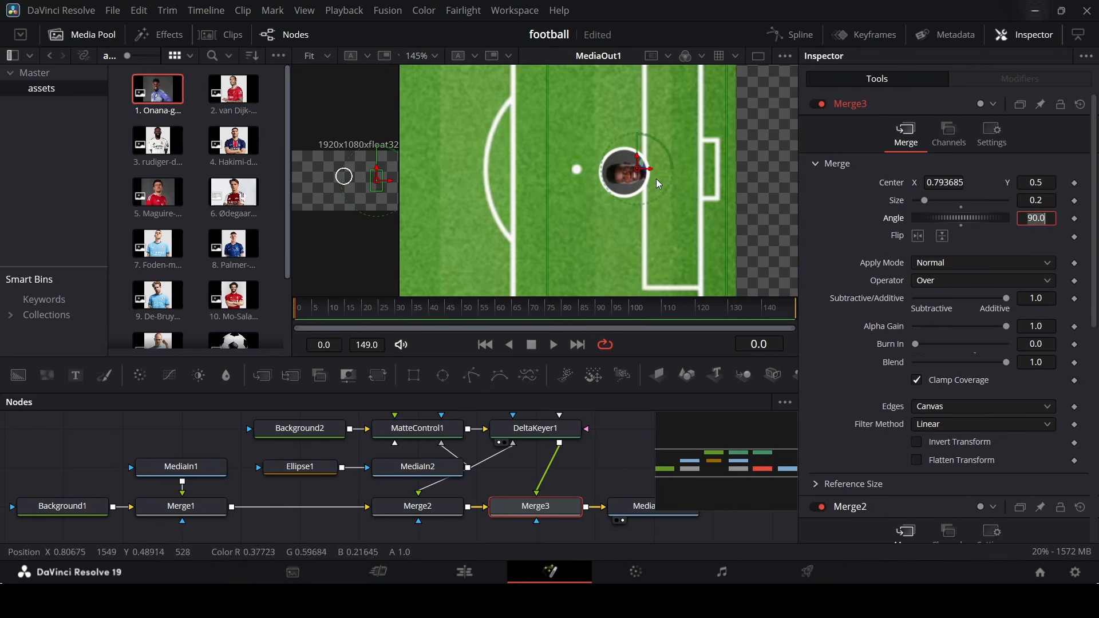
scroll(656, 179, "up", 2)
left_click_drag(619, 191, 695, 199)
scroll(695, 200, "down", 4)
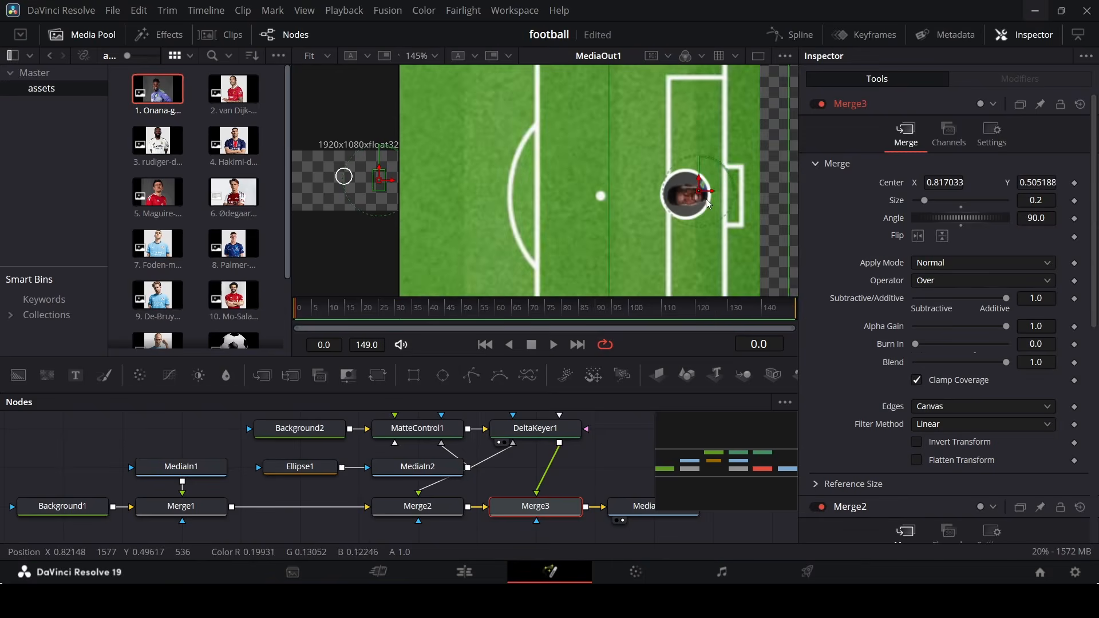
Unpin Merge2's settings and rename the Merge3 node to player1.
scroll(705, 198, "down", 1)
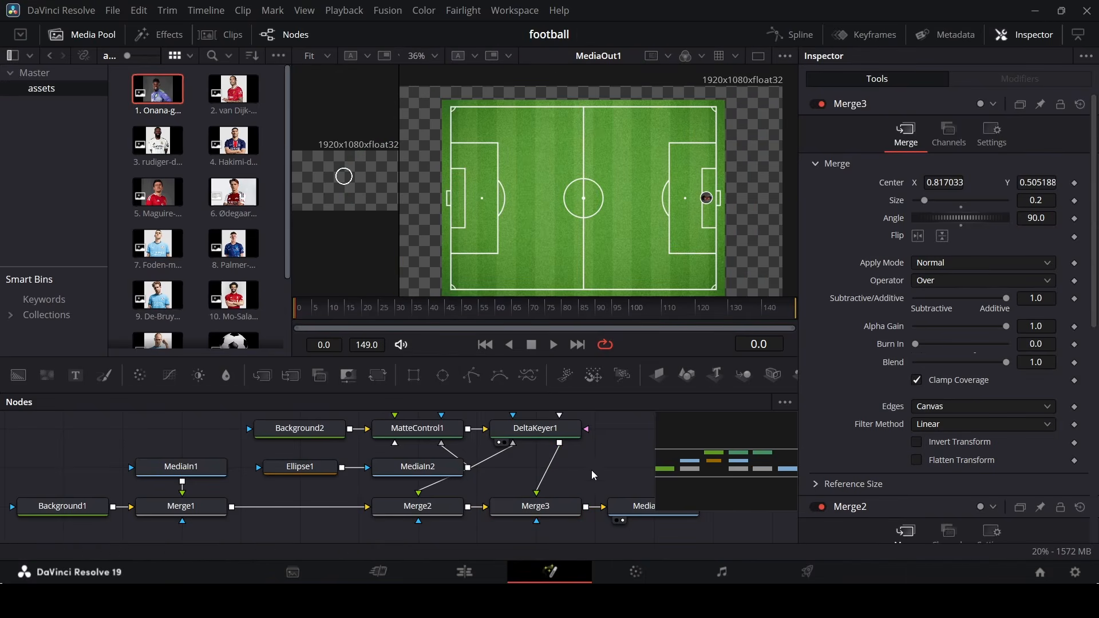
left_click(539, 507)
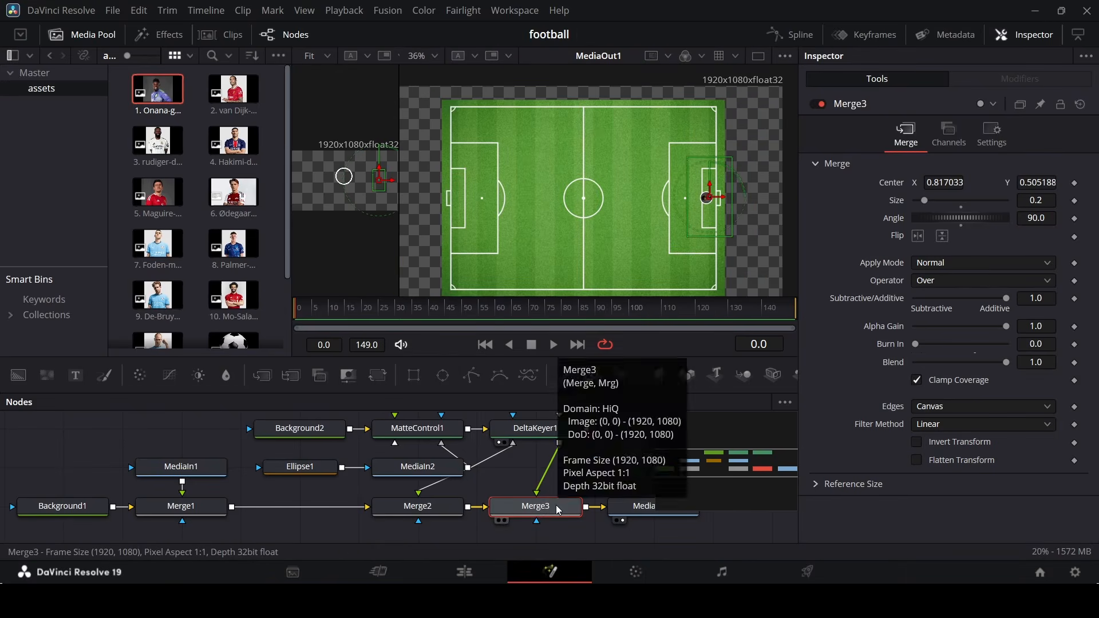
key("F2")
type("player1")
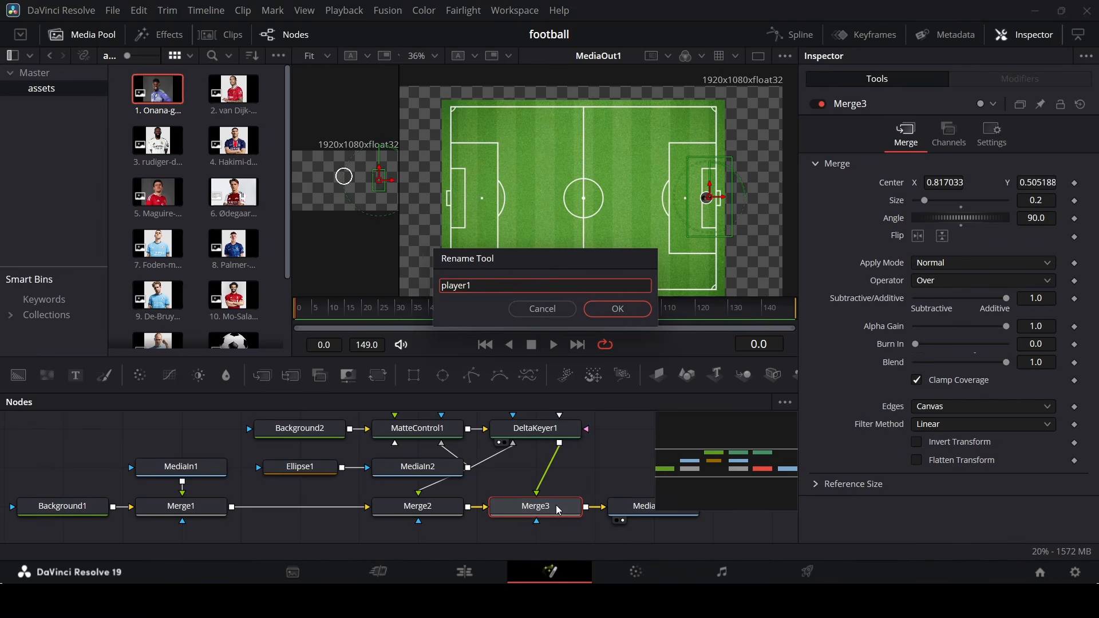
key("Return")
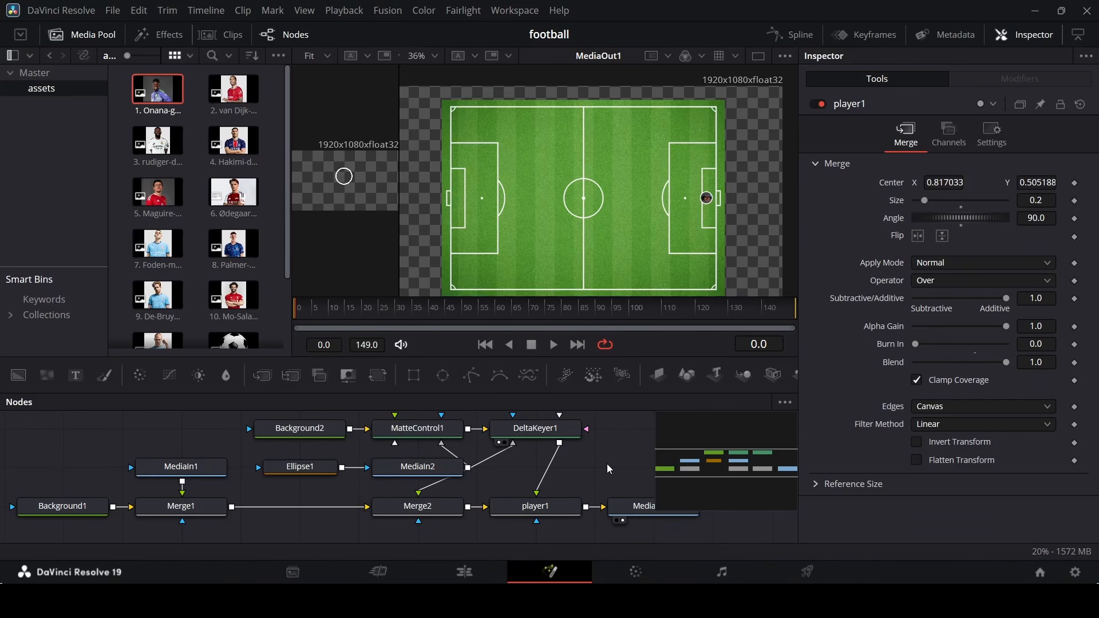
Duplicate the complete player1 node group, including Merge2 and player1, and place the copy beneath the original chain.
scroll(496, 474, "down", 2)
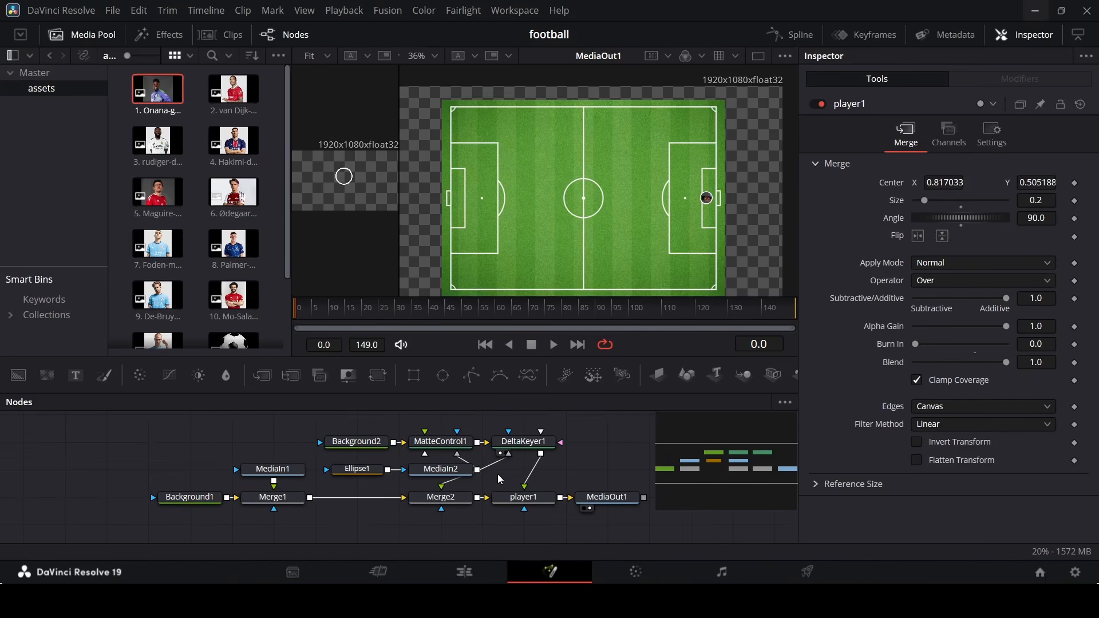
left_click_drag(380, 527, 564, 430)
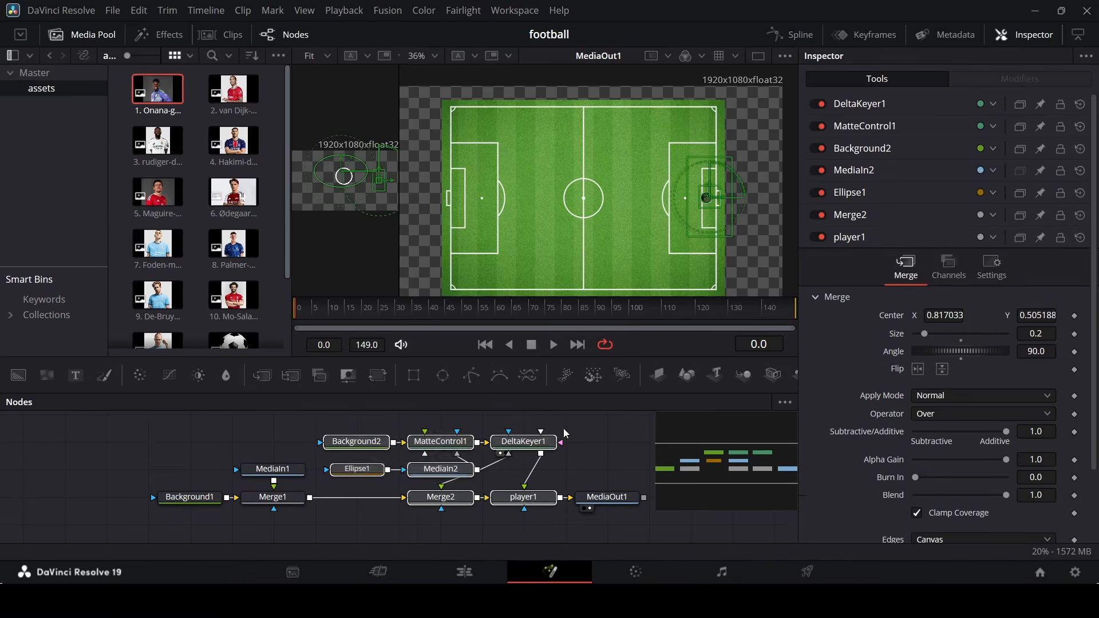
scroll(490, 510, "down", 2)
key("ctrl+v")
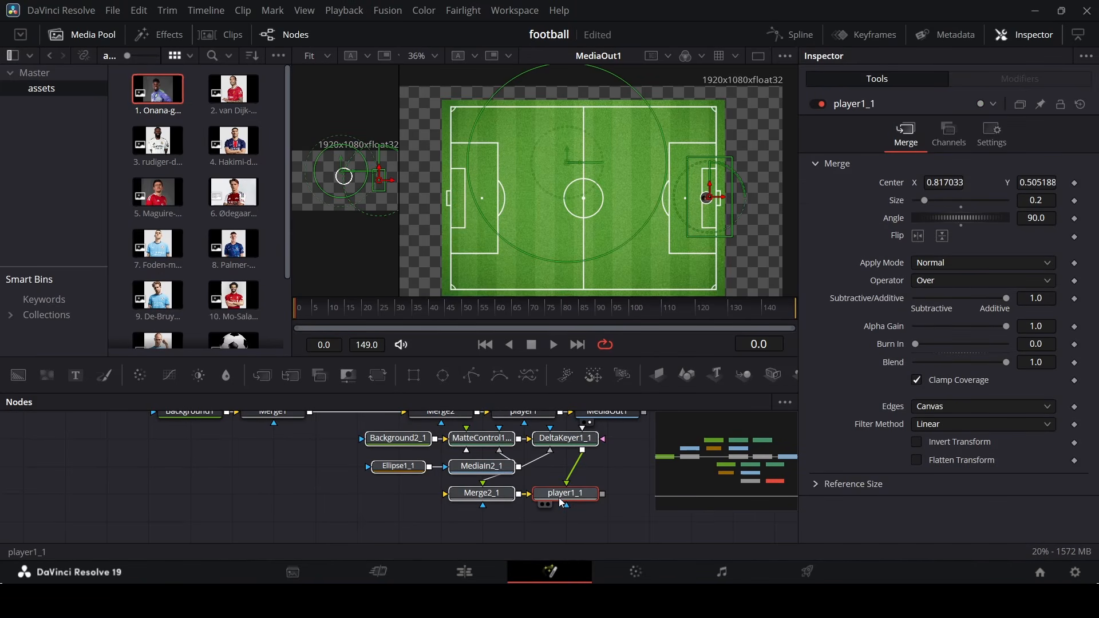
left_click_drag(561, 502, 366, 510)
left_click(481, 492)
scroll(485, 493, "up", 2)
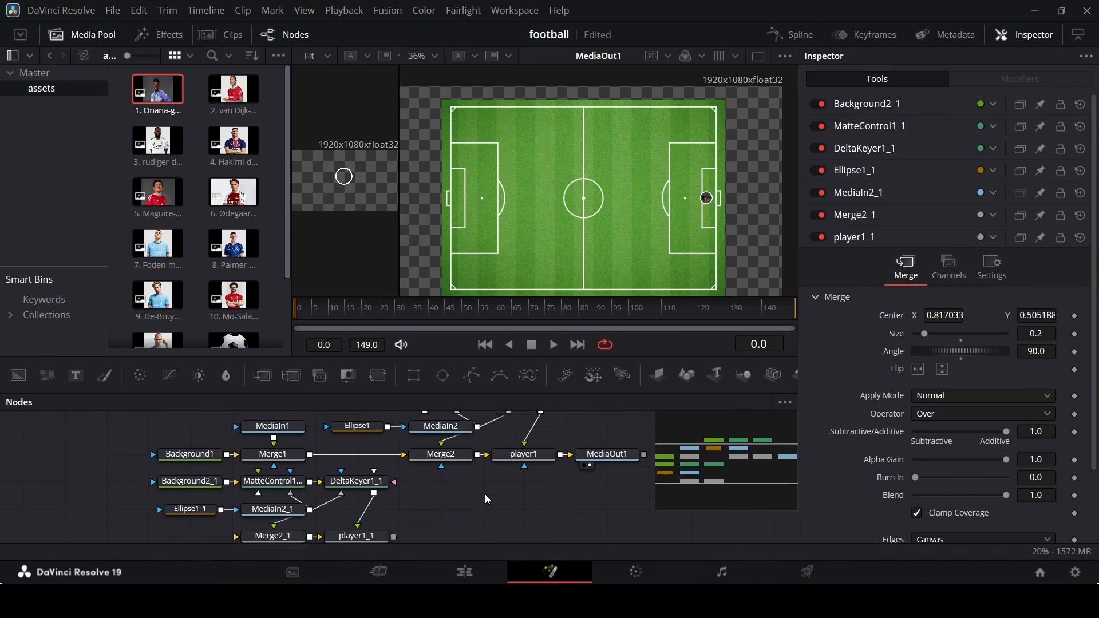
Move the pitch nodes further left, then align the first player's background, matte, keyer, ellipse and media nodes above their duplicates.
scroll(485, 494, "up", 1)
left_click_drag(110, 499, 263, 461)
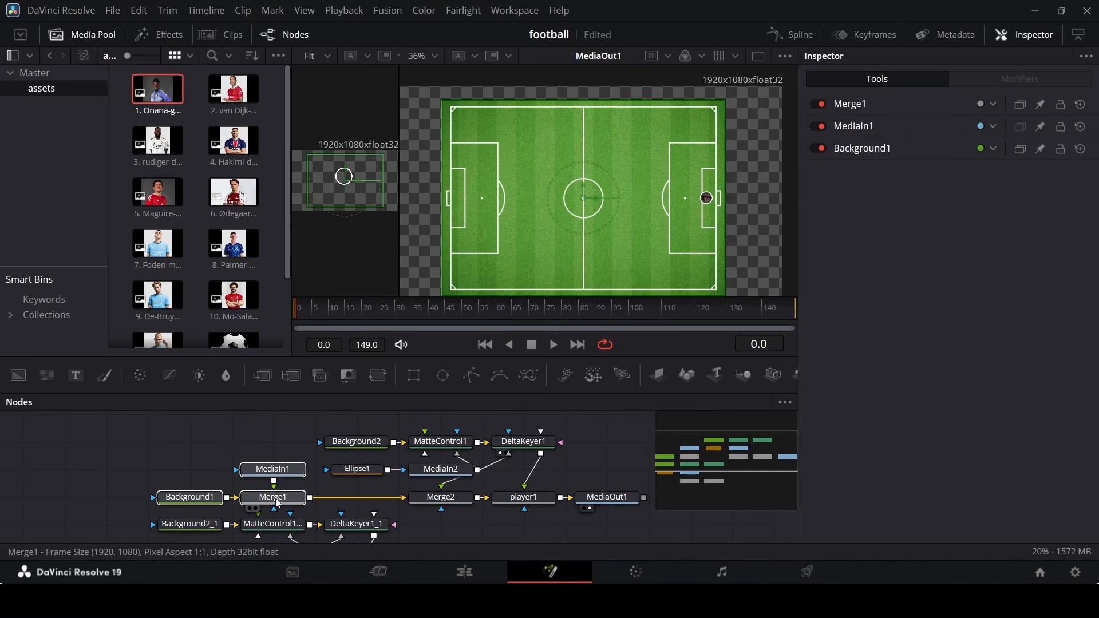
left_click_drag(279, 504, 70, 503)
left_click(153, 461)
left_click_drag(280, 441, 538, 503)
left_click_drag(420, 474, 253, 474)
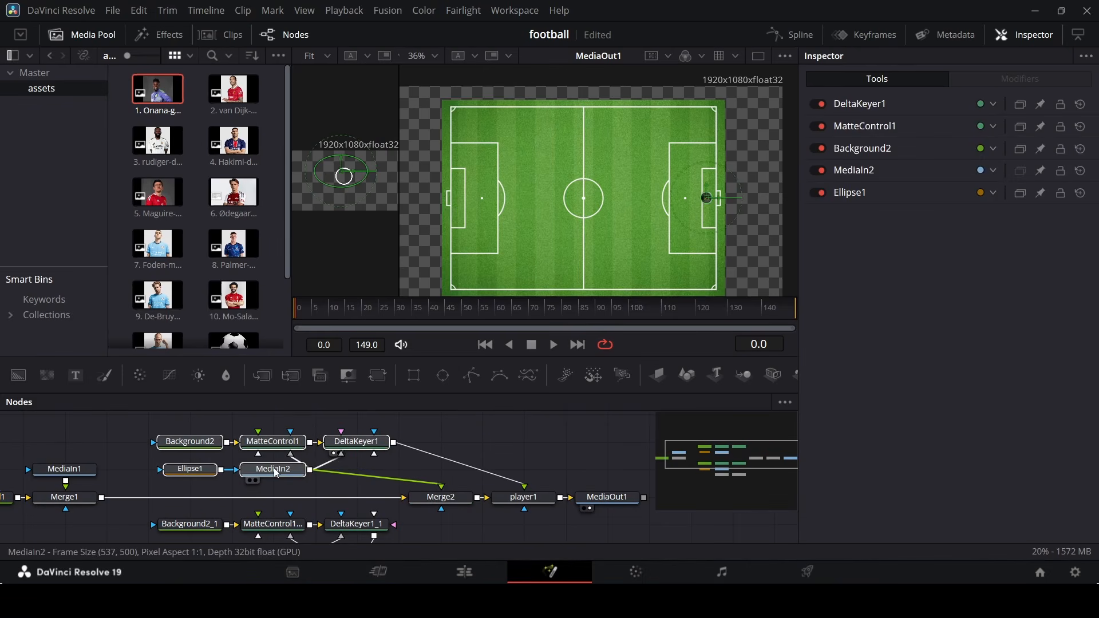
Reposition Merge2_1 and player1_1 directly beneath Merge2 and player1 in the node graph.
scroll(512, 444, "down", 2)
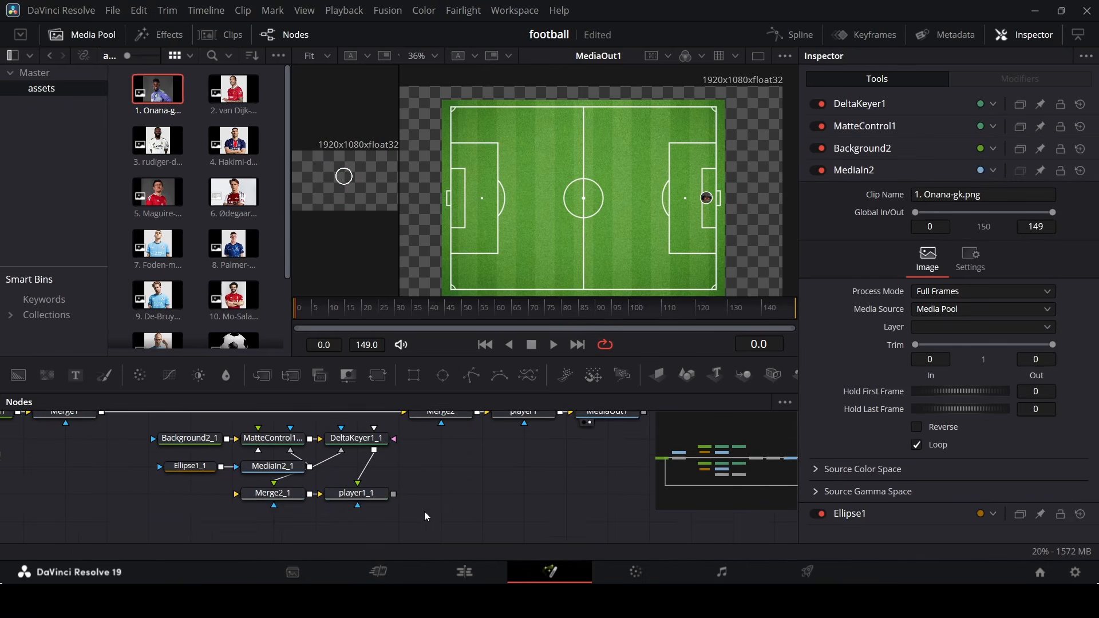
scroll(432, 510, "up", 1)
scroll(441, 515, "down", 1)
left_click_drag(429, 527, 445, 507)
scroll(576, 503, "up", 1)
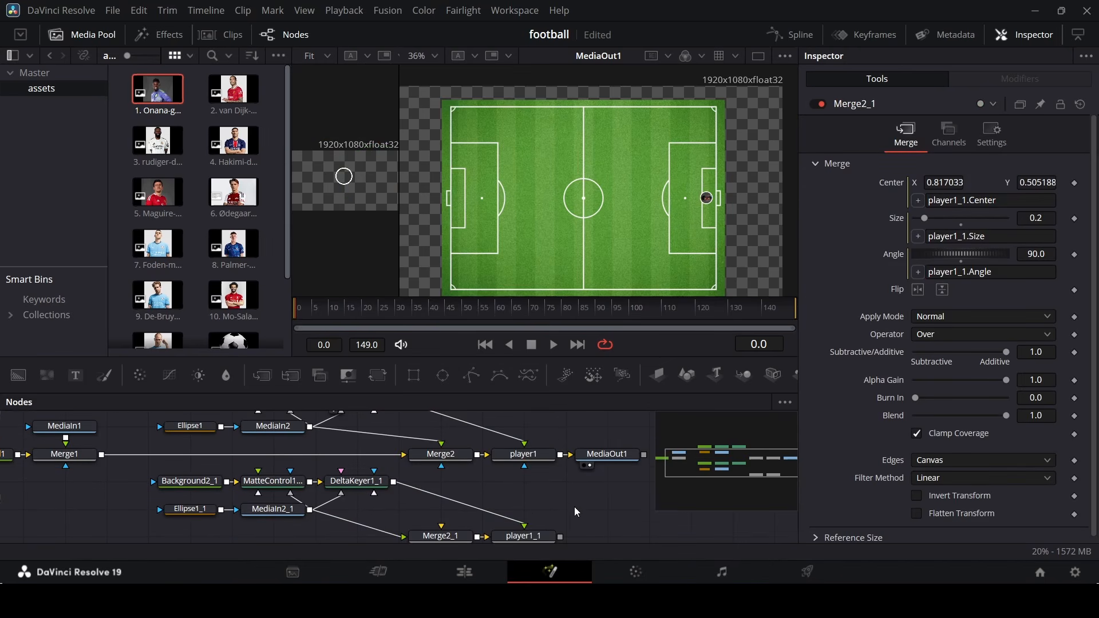
scroll(569, 501, "down", 1)
scroll(568, 502, "up", 1)
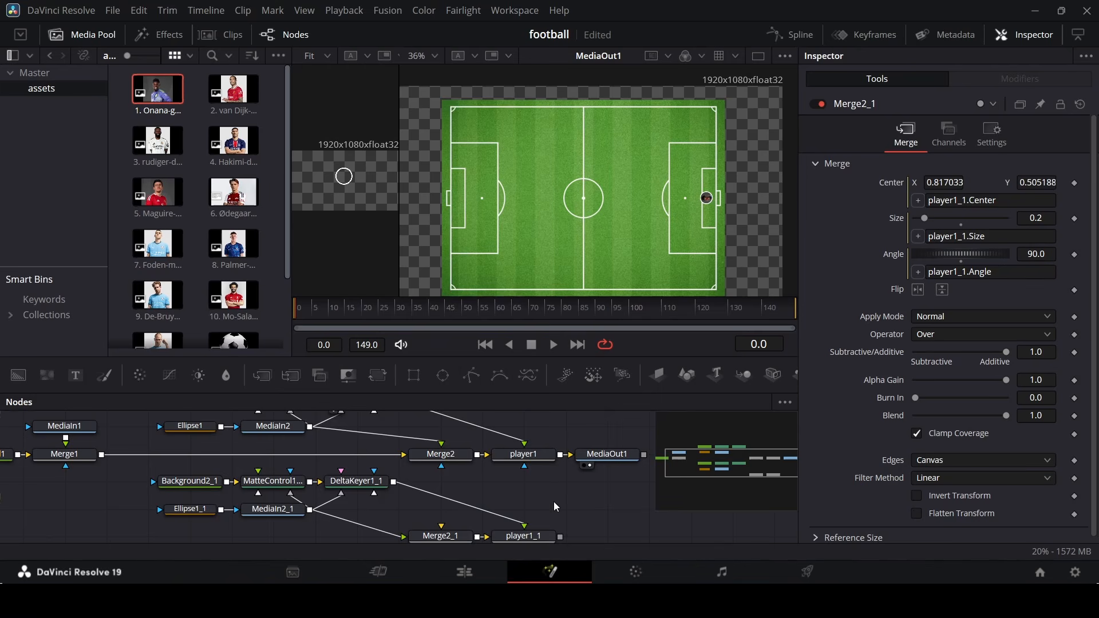
Rewire the chain: player1 as Merge2_1's background, MediaIn2_1 and DeltaKeyer1_1 as the foregrounds of Merge2_1 and player1_1, and player1_1 into MediaOut1.
left_click(399, 538)
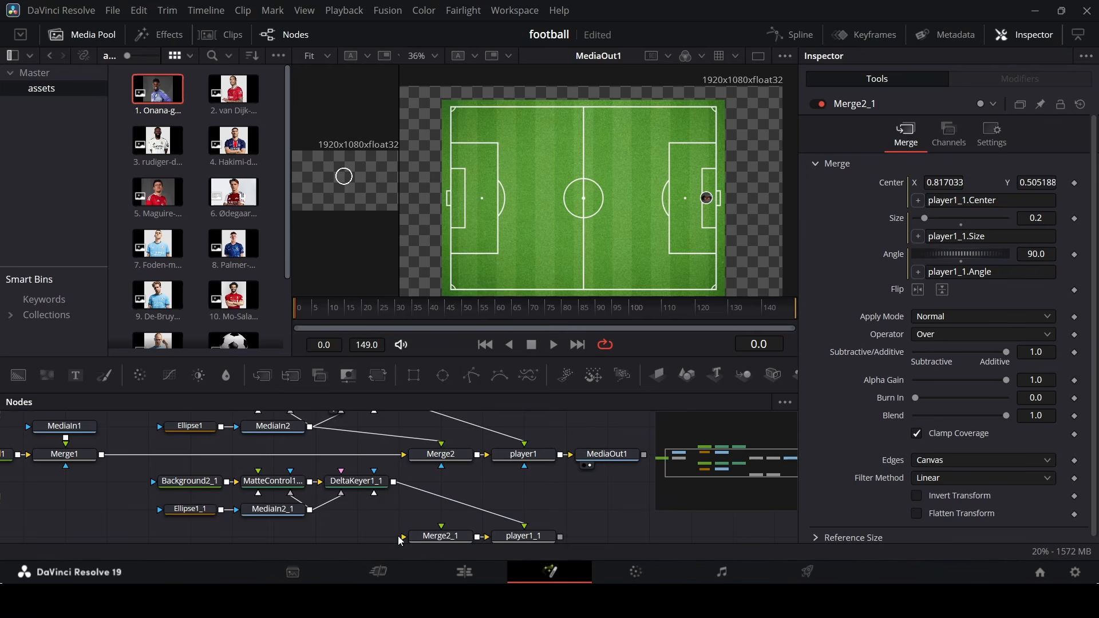
left_click(512, 531)
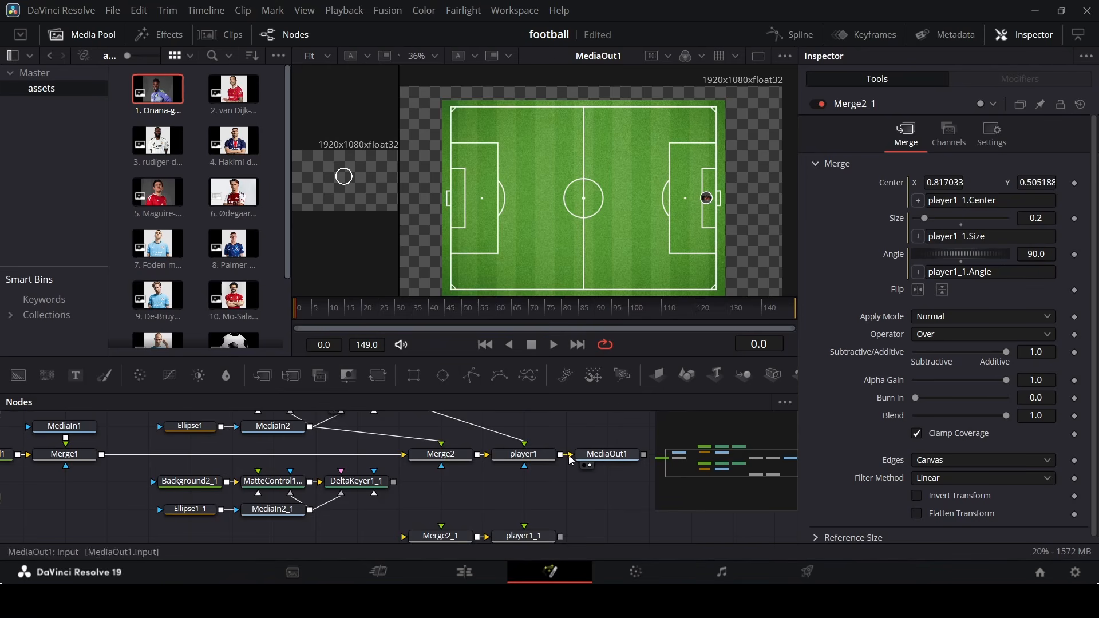
left_click_drag(570, 459, 416, 543)
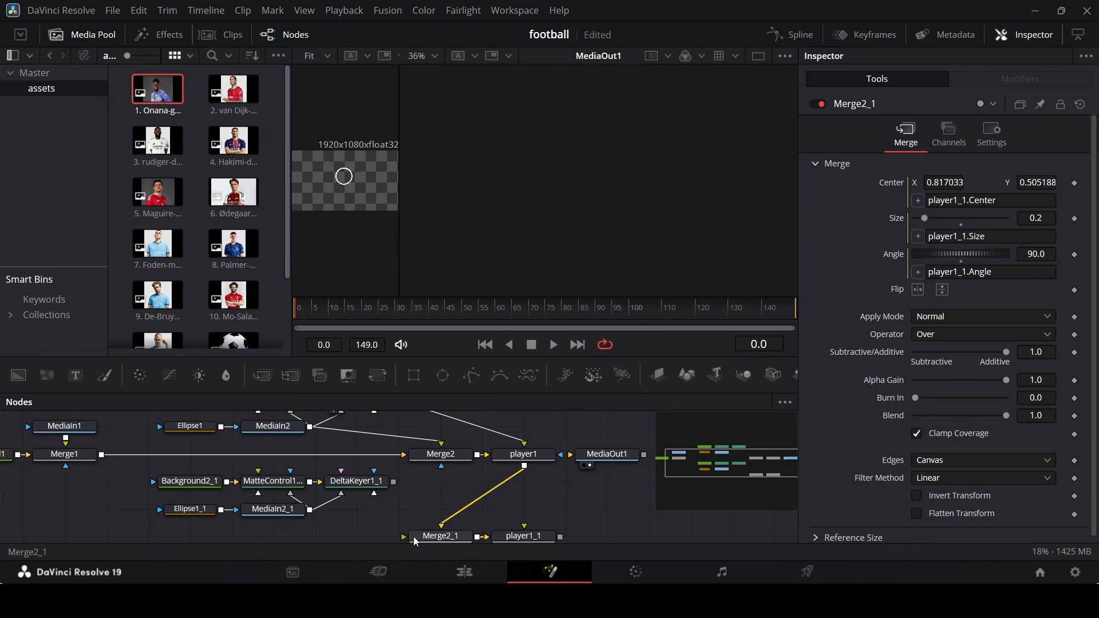
left_click_drag(560, 536, 594, 454)
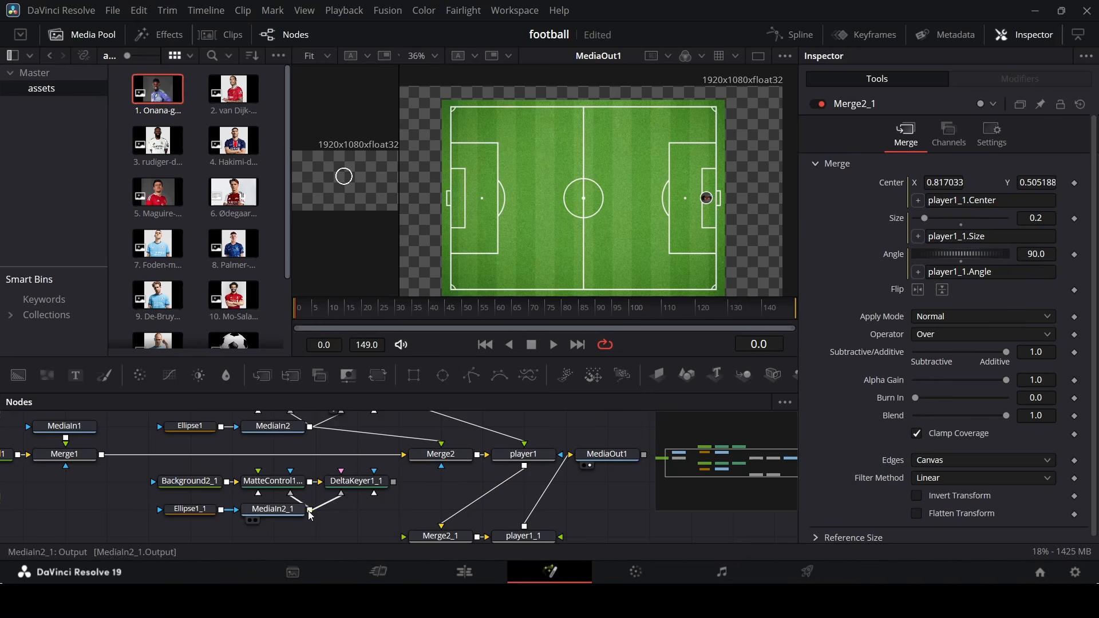
left_click_drag(309, 510, 423, 541)
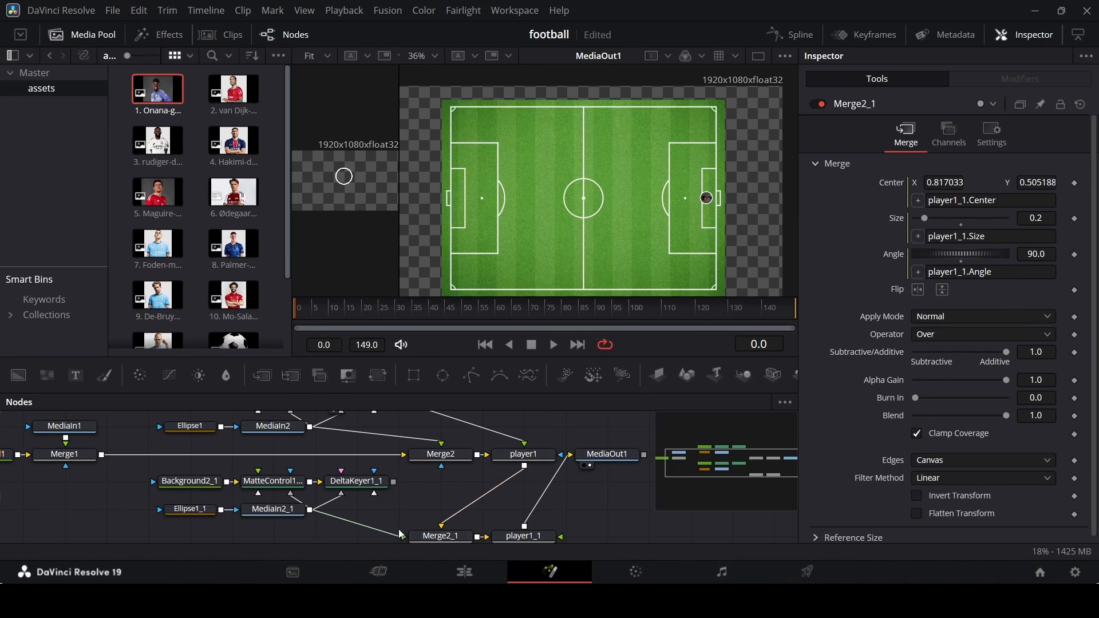
left_click_drag(394, 482, 525, 537)
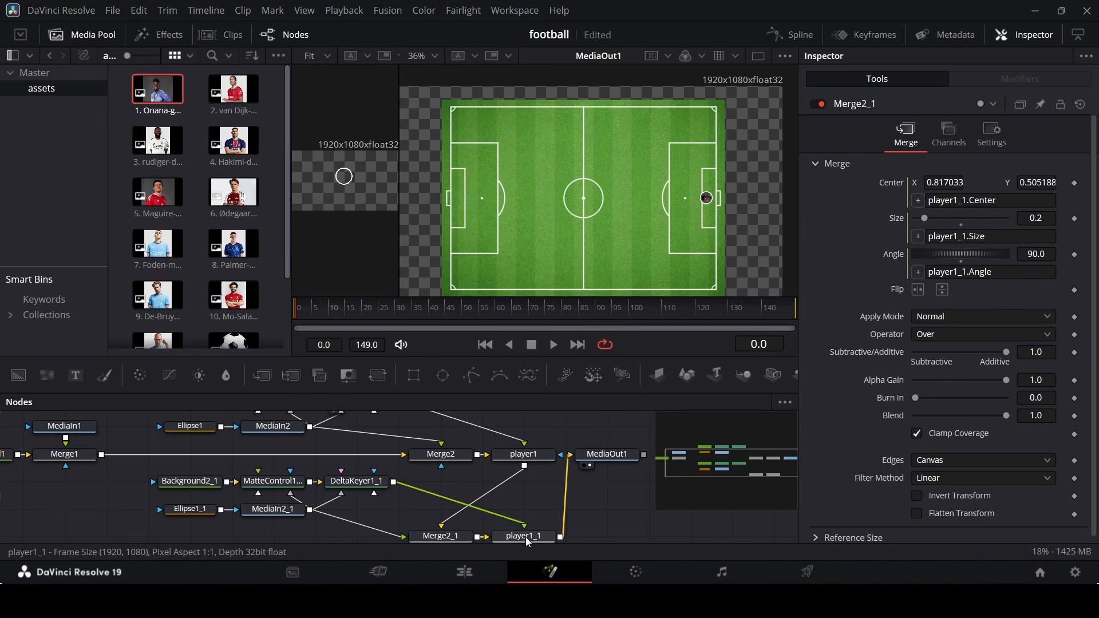
Move the duplicated portrait away from the original by lowering player1_1's Center X to about 0.751.
scroll(723, 195, "up", 2)
scroll(722, 196, "up", 4)
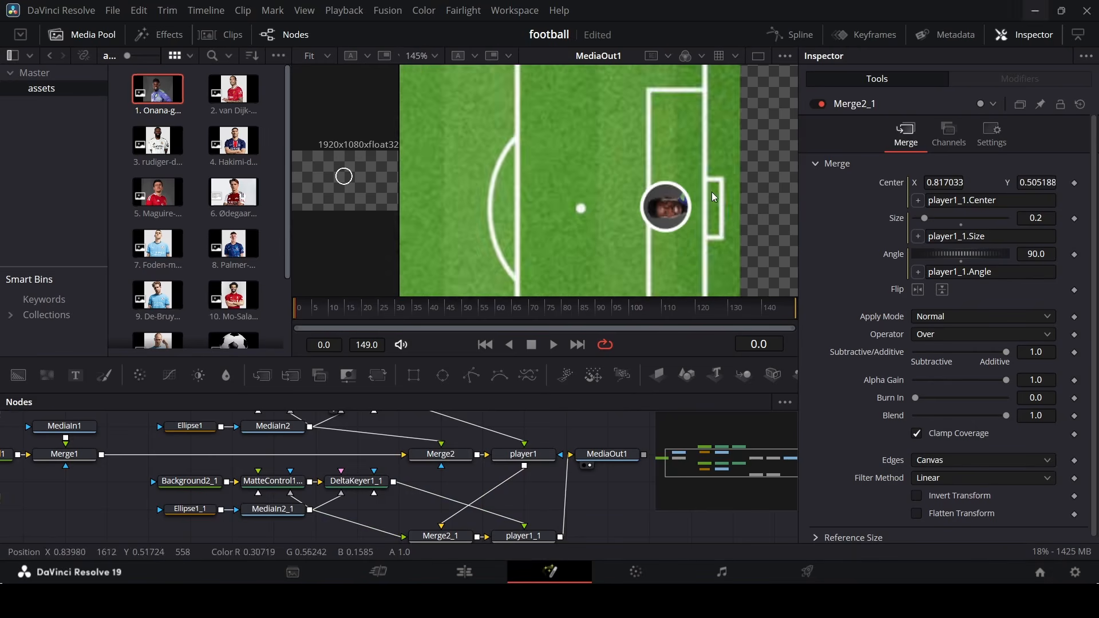
left_click(515, 538)
scroll(515, 540, "down", 1)
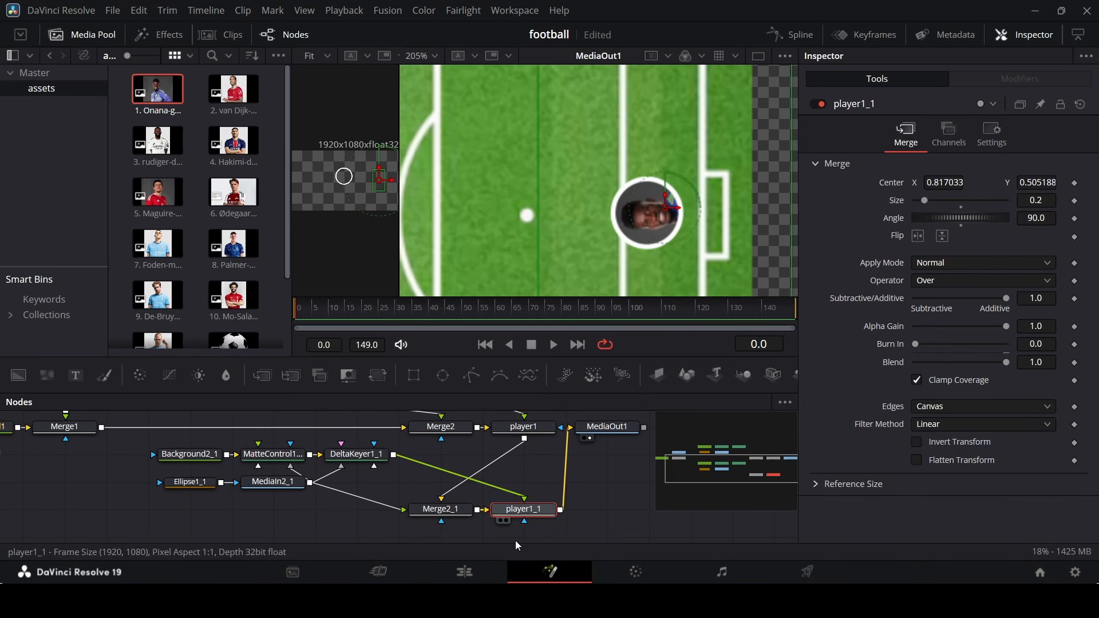
left_click_drag(947, 182, 910, 182)
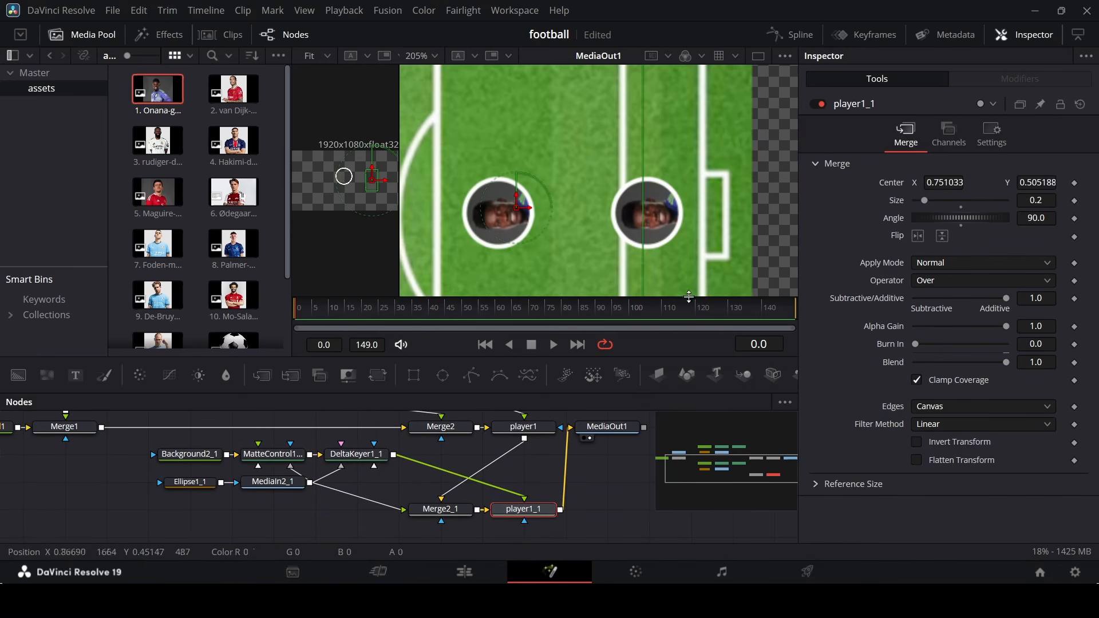
left_click(303, 522)
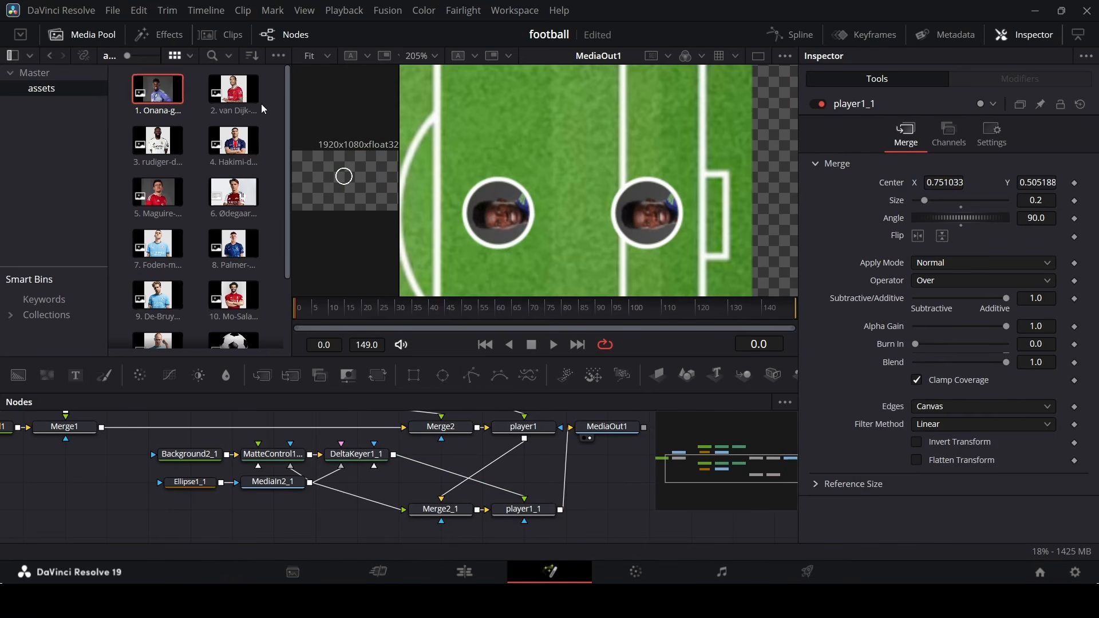
Replace MediaIn2_1 with the 2. van Dijk-def.png image and raise Ellipse1_1's Center Y to about 0.773 to frame the face.
left_click(233, 98)
left_click_drag(233, 97, 283, 491)
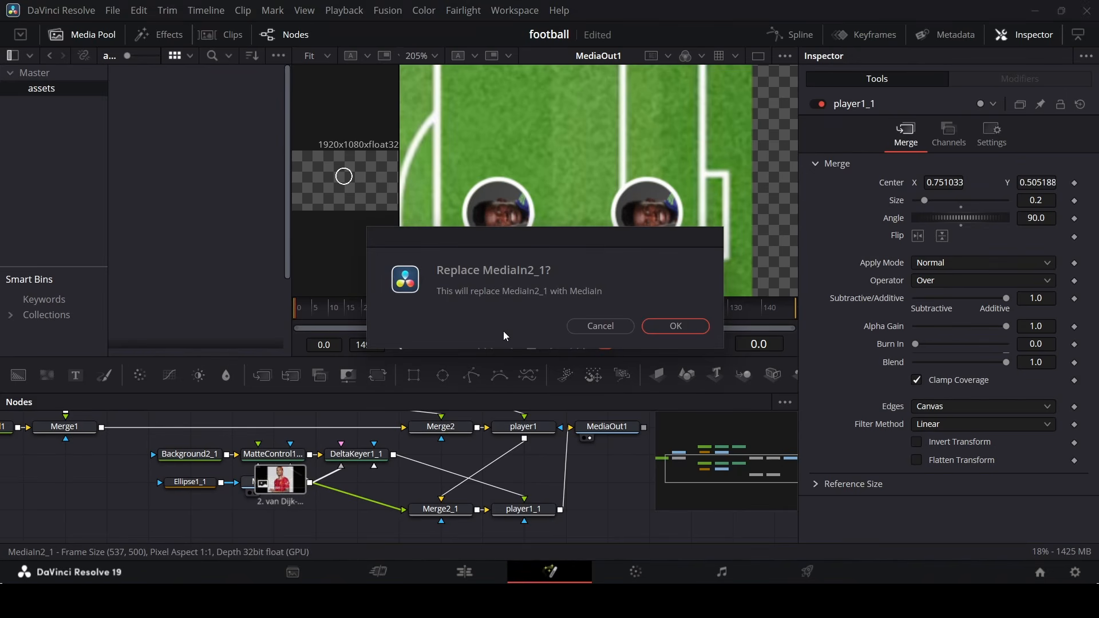
left_click(675, 328)
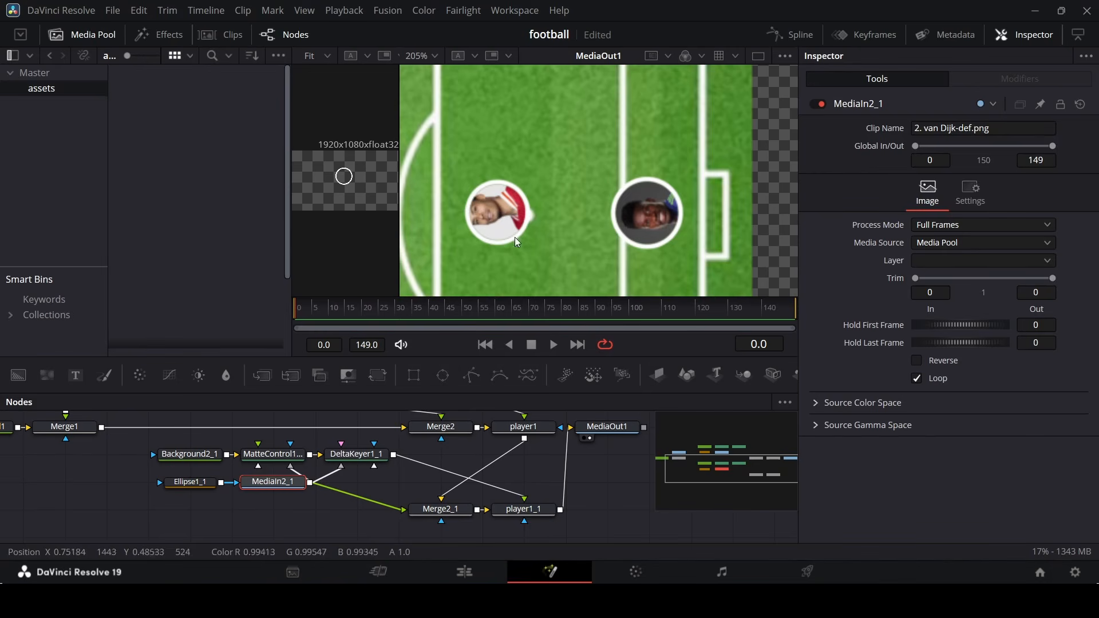
left_click(188, 483)
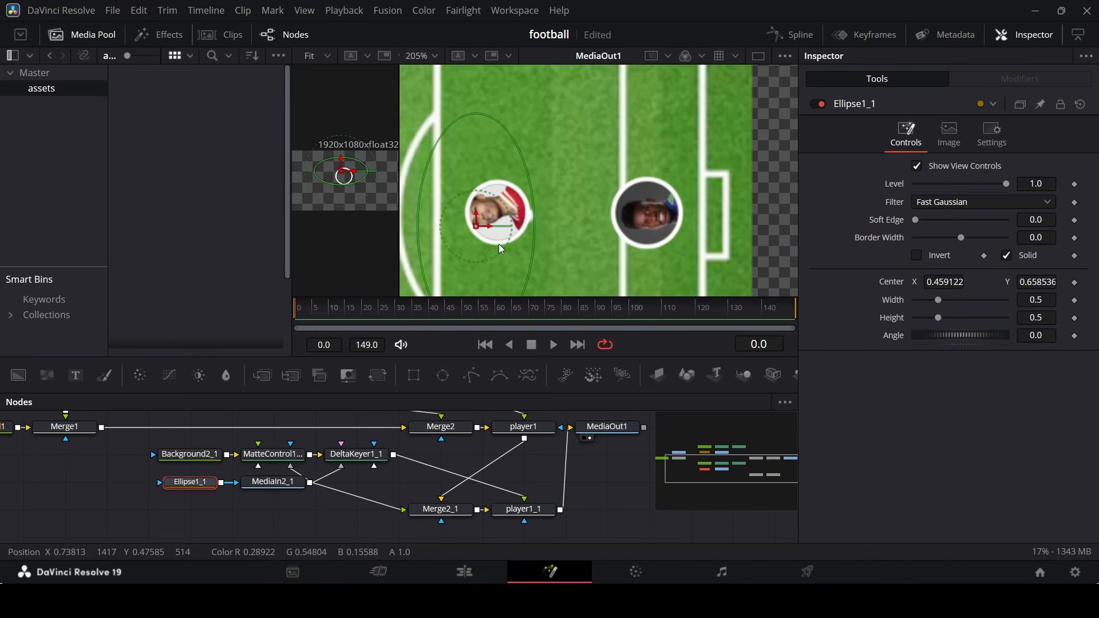
left_click_drag(1041, 285, 1091, 284)
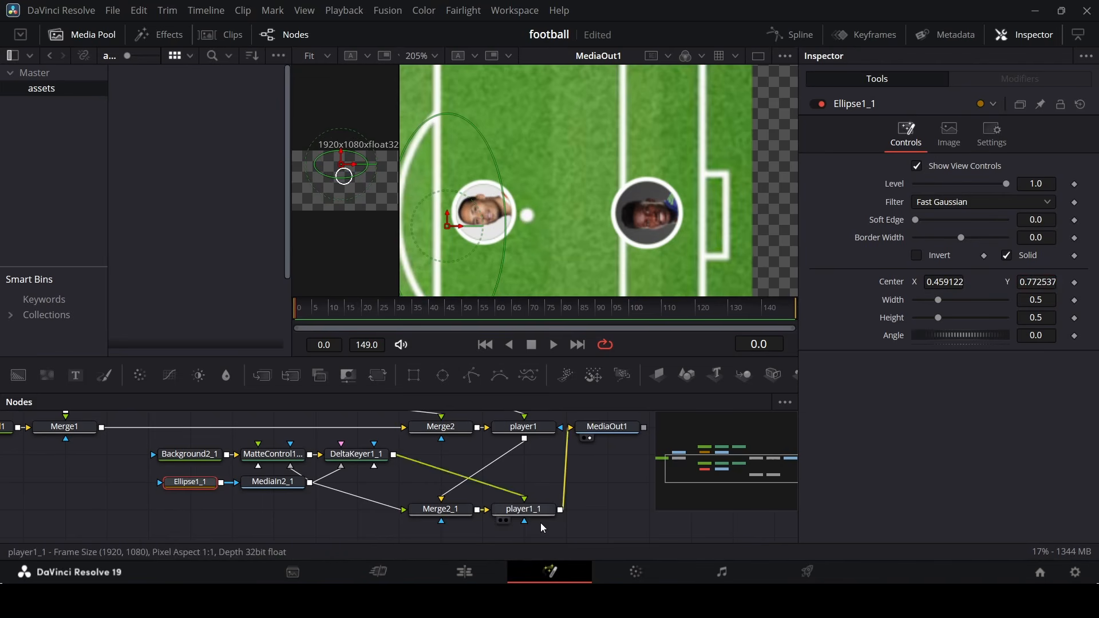
Set player1_1's Size to 0.23 and place its portrait beside the goalkeeper's, centred at about 0.785, 0.503.
left_click(526, 517)
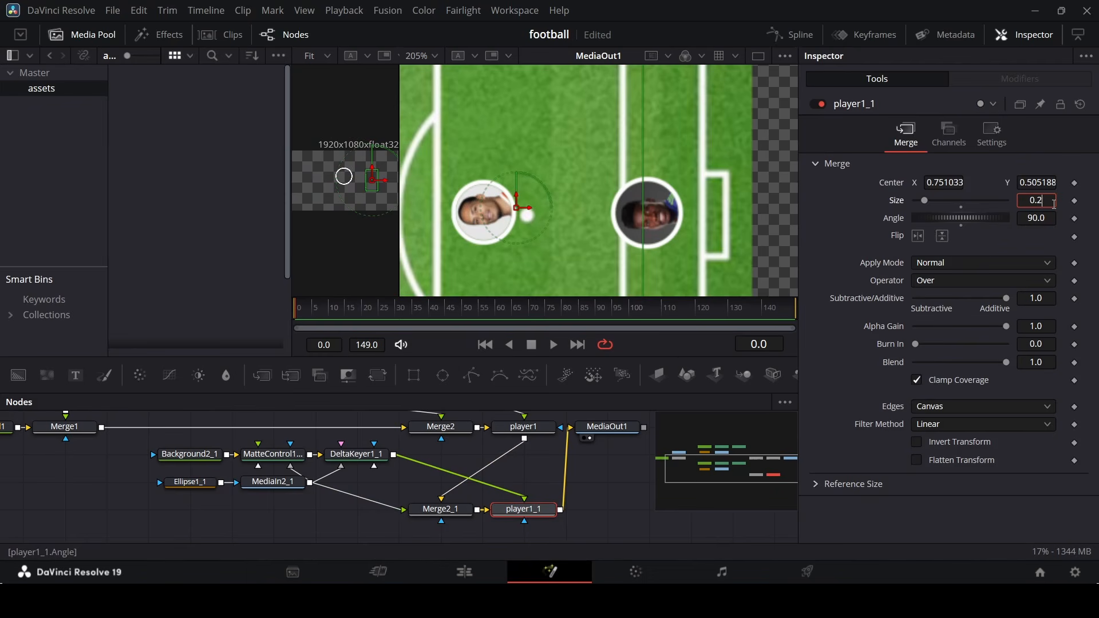
type("2")
key("Tab")
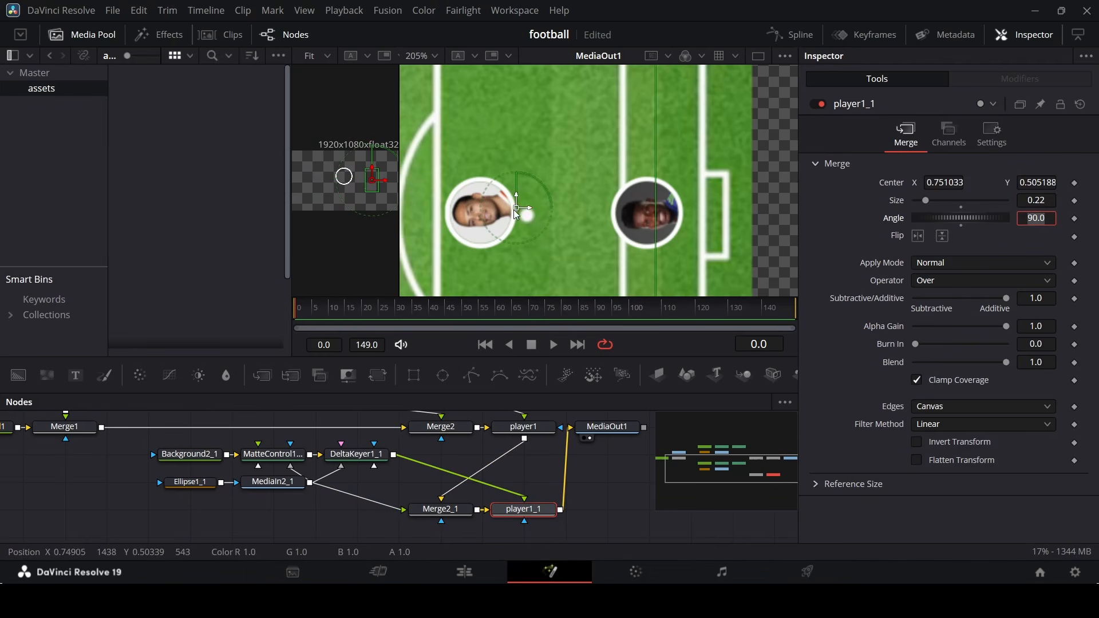
left_click_drag(515, 214, 592, 215)
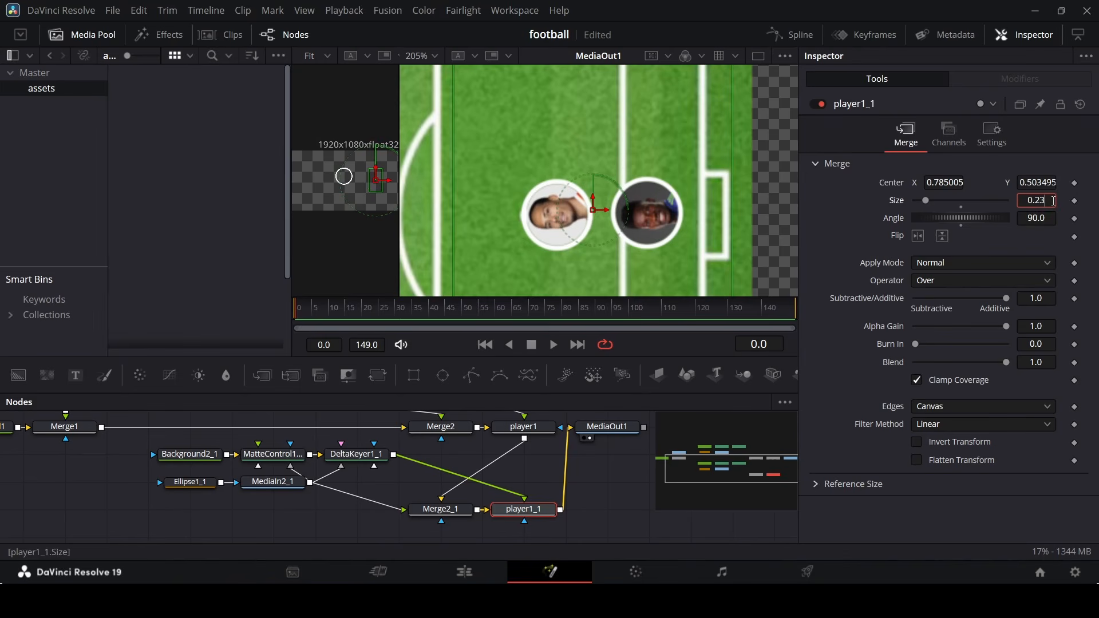
key("Tab")
left_click(599, 491)
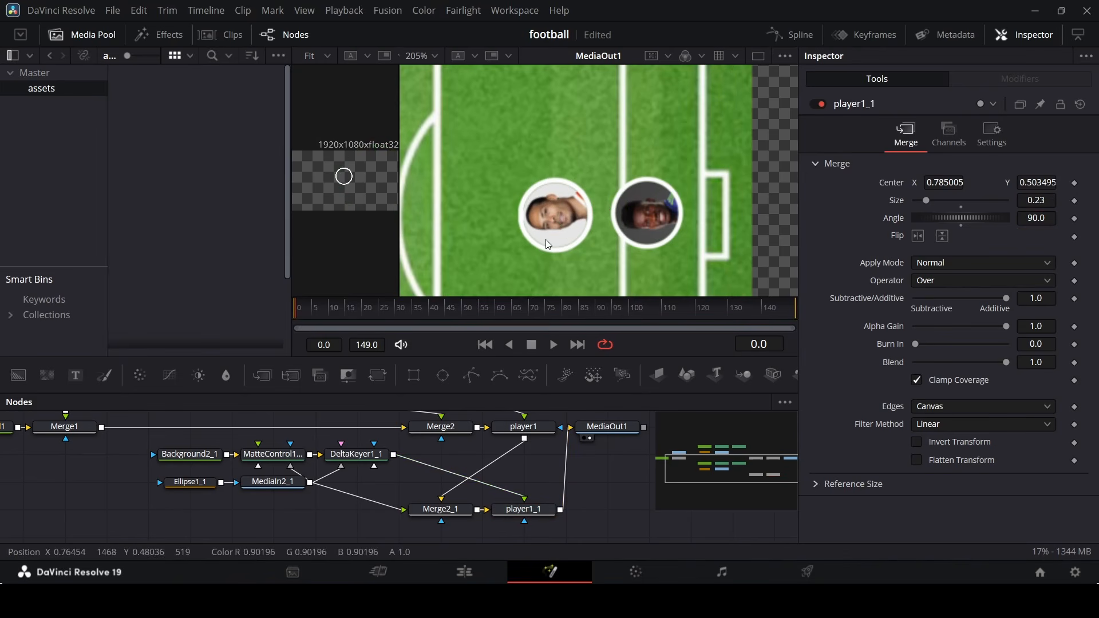
Rename the player1_1 node to player2.
left_click(536, 512)
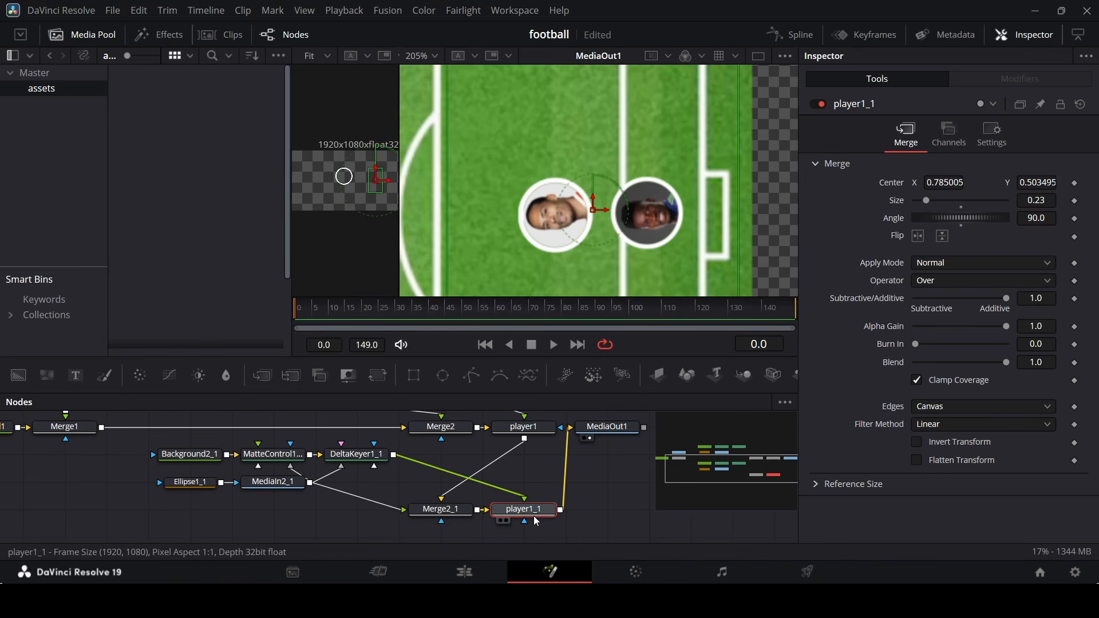
key("F2")
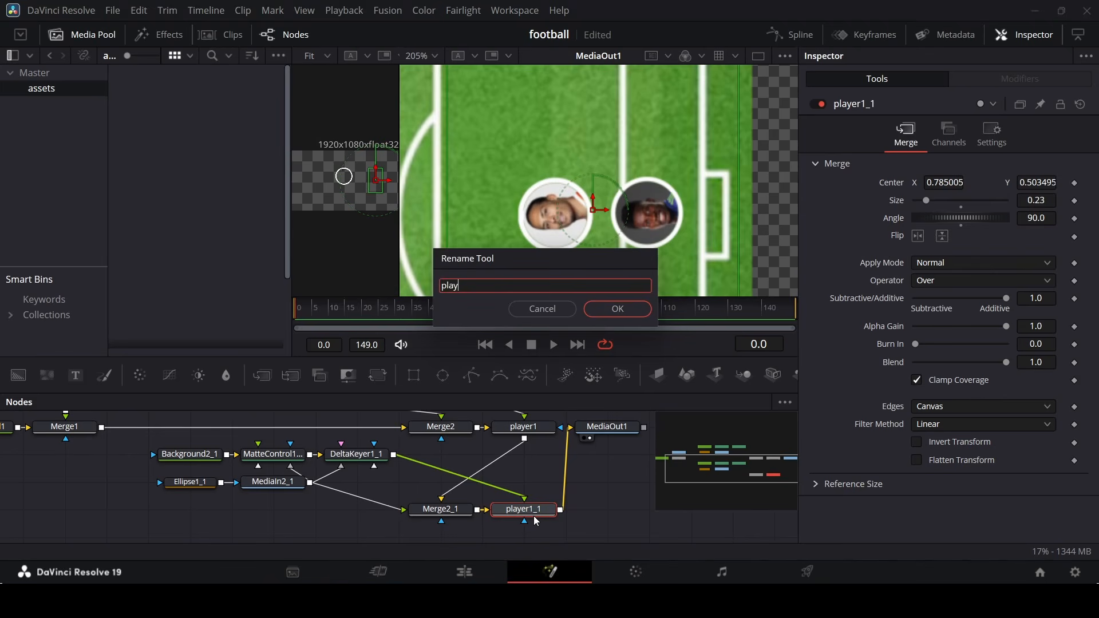
key("Return")
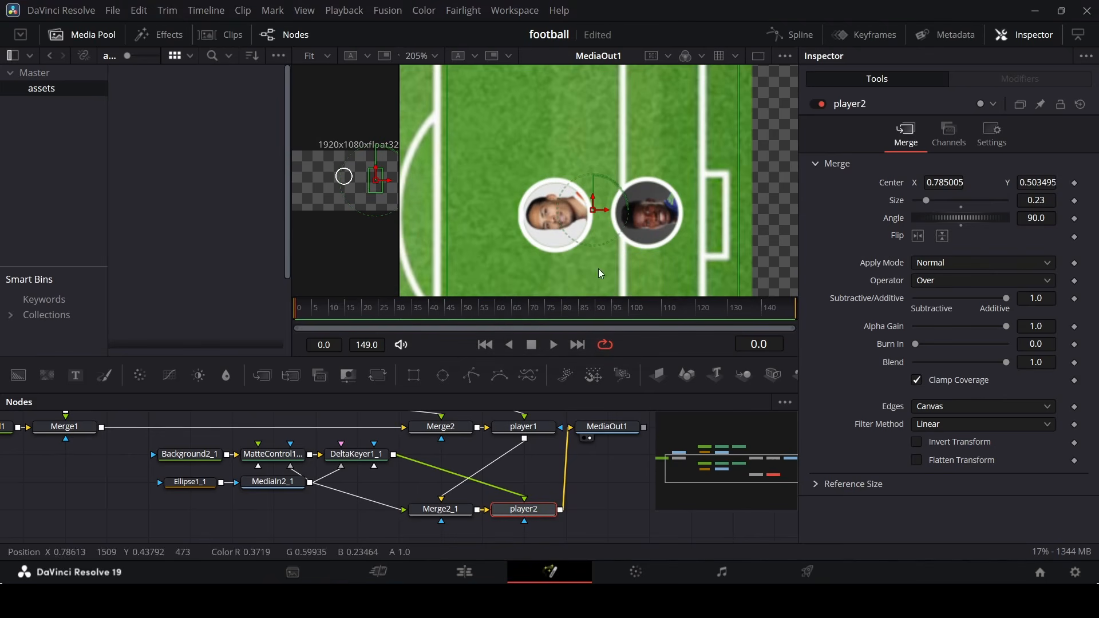
Move the player2 portrait to the pitch's upper right, above the penalty area, centred at about 0.763, 0.826.
scroll(603, 252, "down", 3)
left_click_drag(598, 216, 598, 133)
scroll(612, 182, "up", 2)
scroll(614, 186, "up", 2)
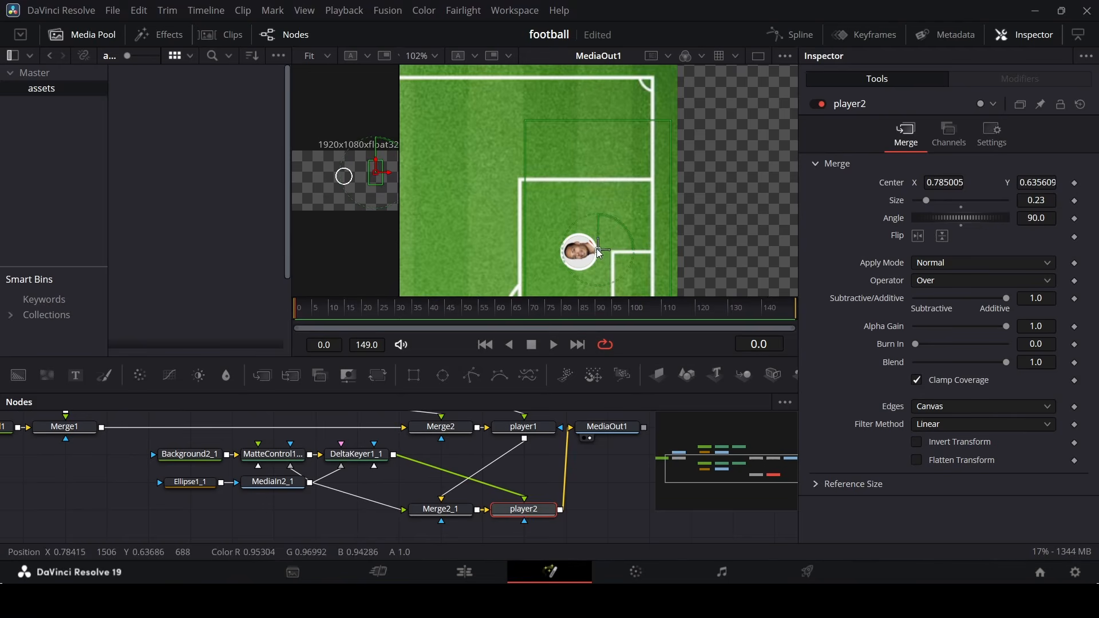
left_click_drag(599, 252, 571, 128)
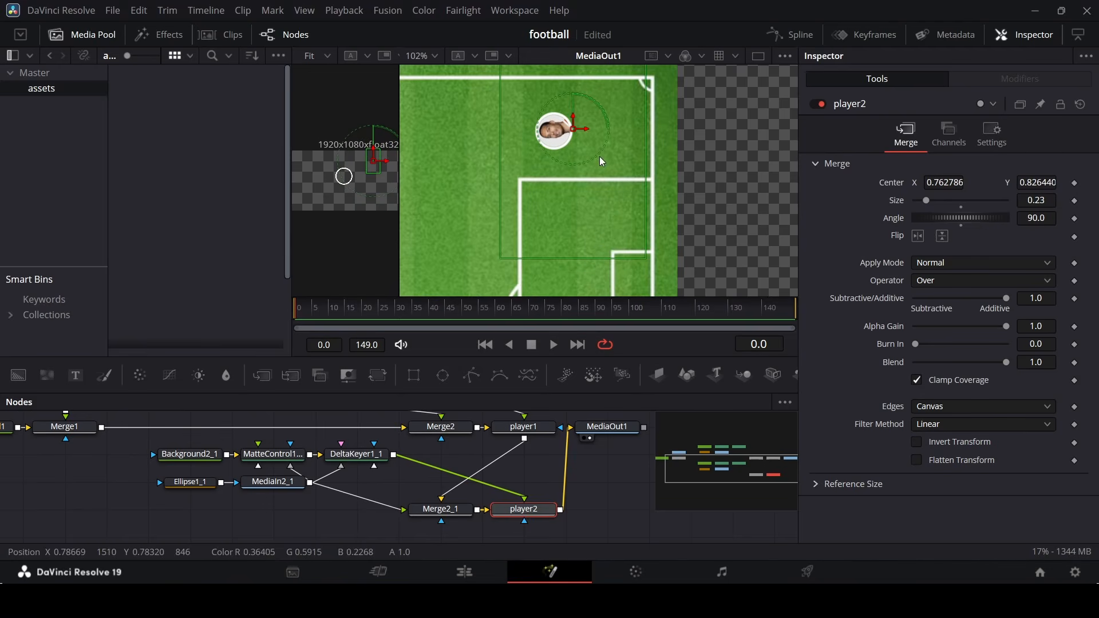
scroll(601, 158, "down", 2)
scroll(636, 172, "down", 3)
Align Merge2_1 and player2 in the same row as MediaIn2_1 in the node graph.
left_click_drag(438, 518, 530, 491)
left_click(627, 515)
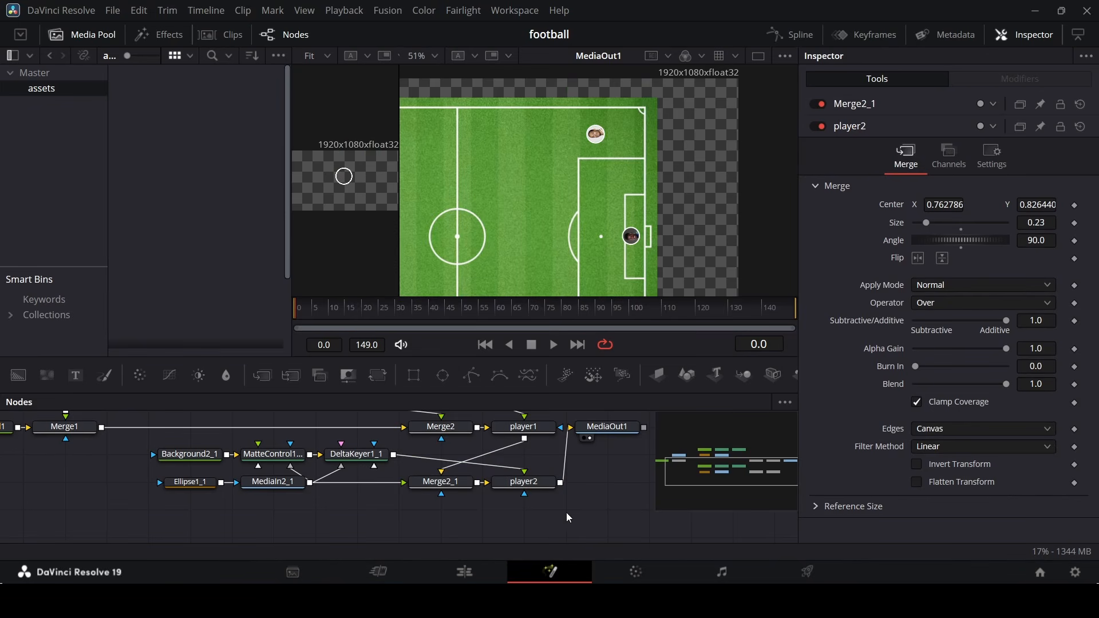
scroll(595, 501, "up", 2)
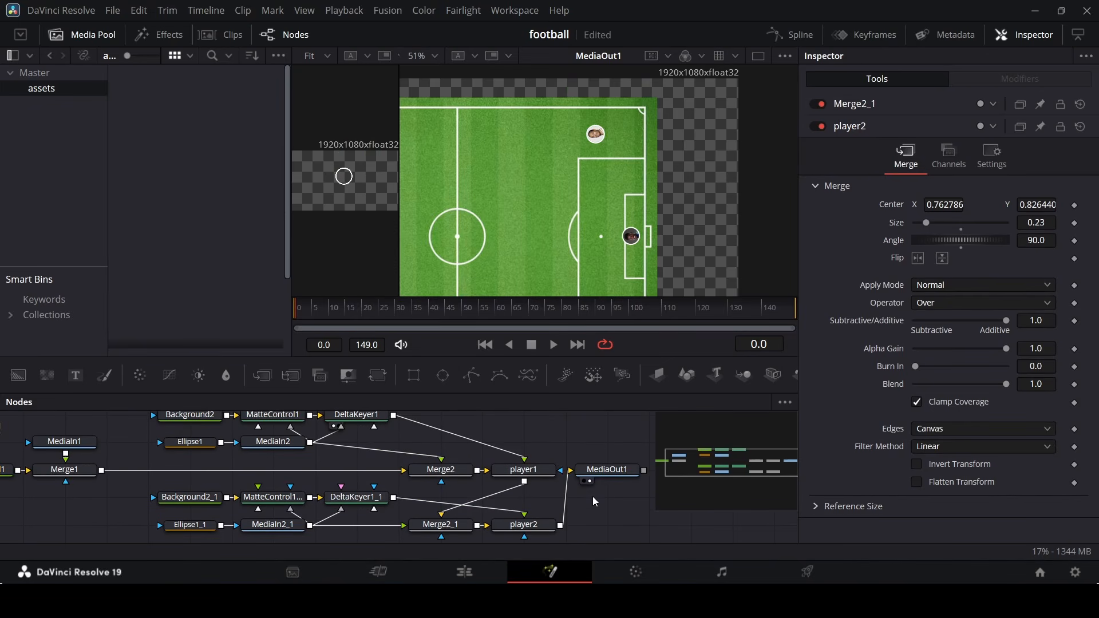
scroll(592, 496, "up", 2)
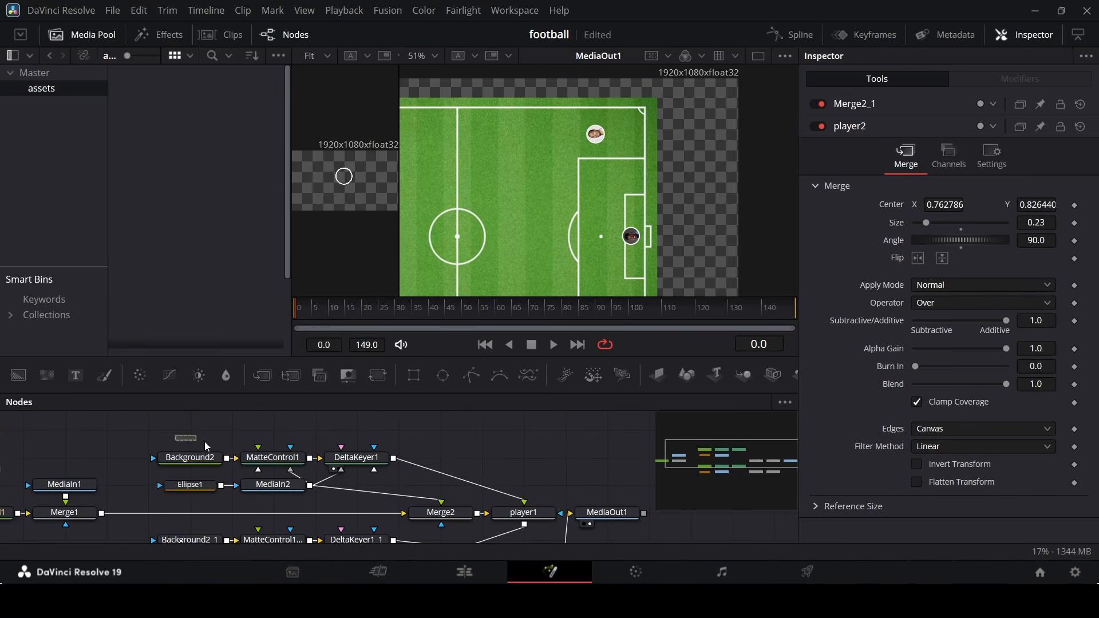
Duplicate the player1 node group and stack the copied background, ellipse, media, matte and keyer nodes beneath the player2 group.
left_click_drag(205, 442, 513, 520)
scroll(554, 458, "down", 5)
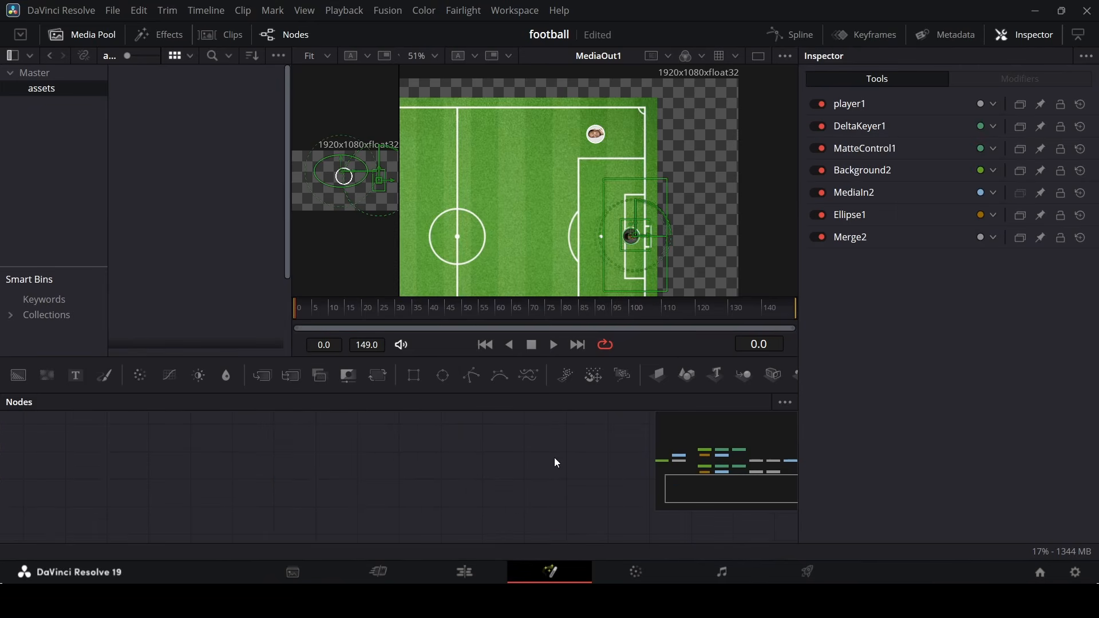
key("ctrl+v")
scroll(510, 507, "up", 2)
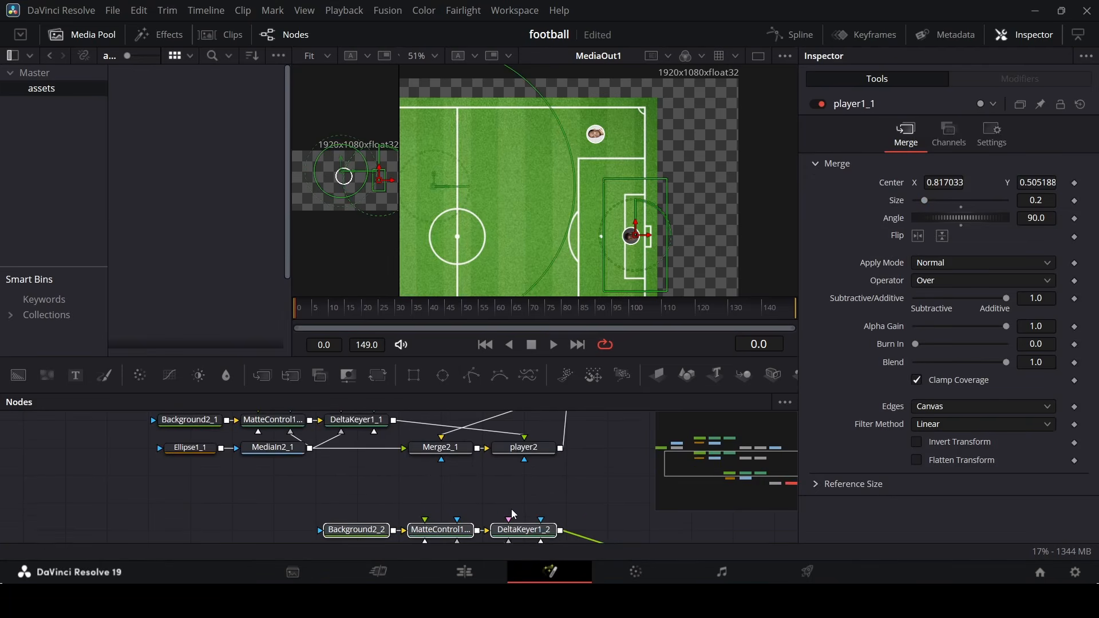
left_click_drag(500, 526, 350, 473)
left_click(511, 491)
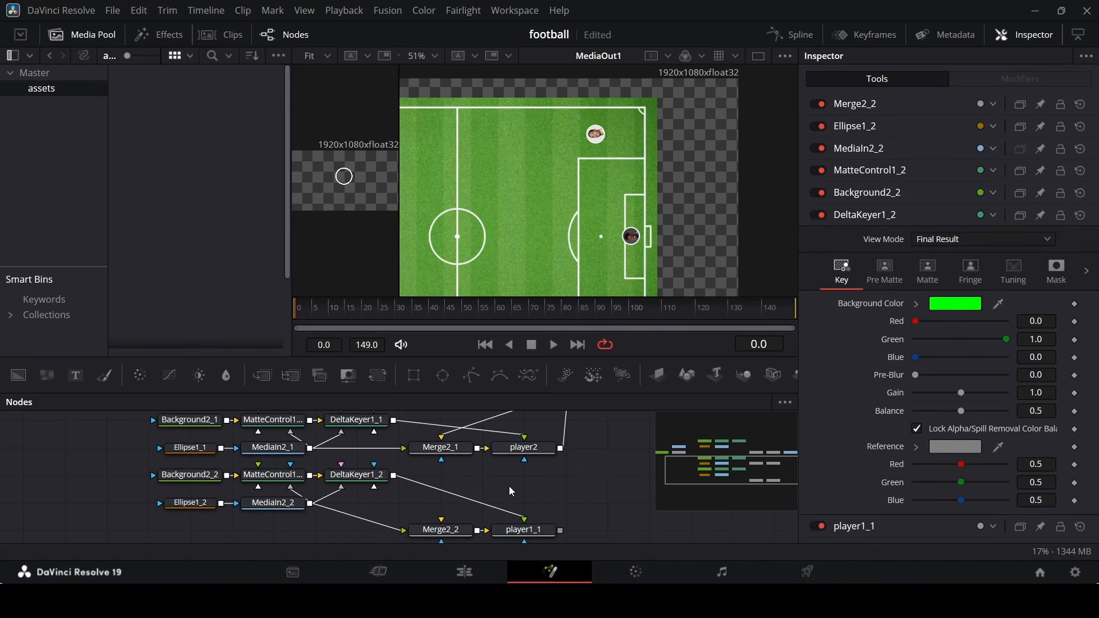
Disconnect MediaIn2_2 from Merge2_2 and DeltaKeyer1_2 from player1_1, and move MediaOut1 farther away from the merge nodes.
left_click(385, 528)
left_click_drag(503, 520, 548, 485)
scroll(569, 474, "up", 2)
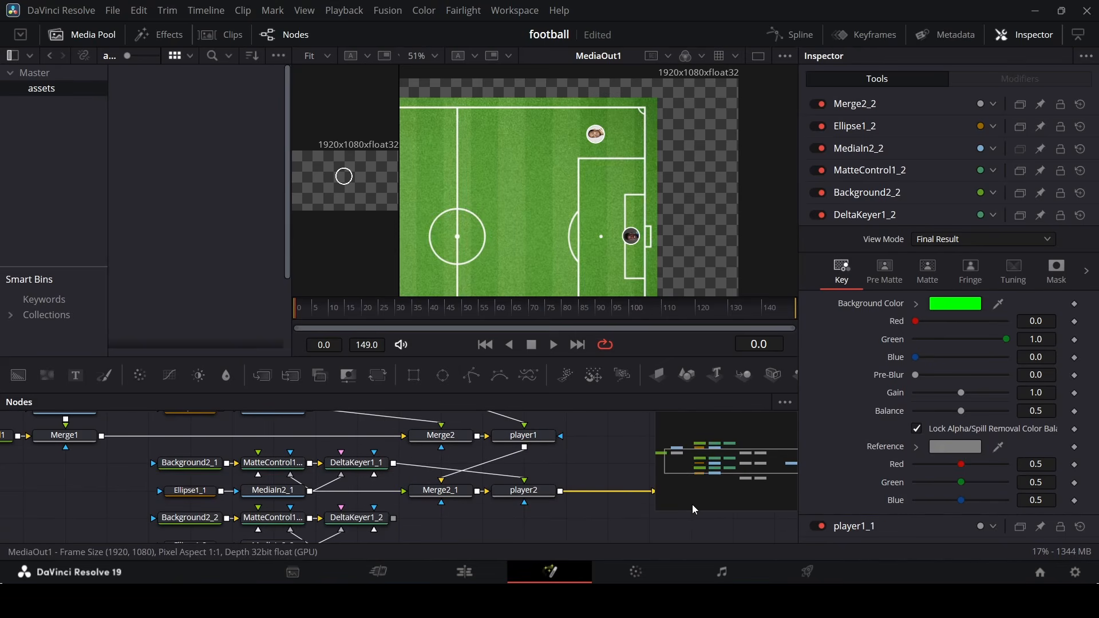
left_click_drag(692, 505, 732, 500)
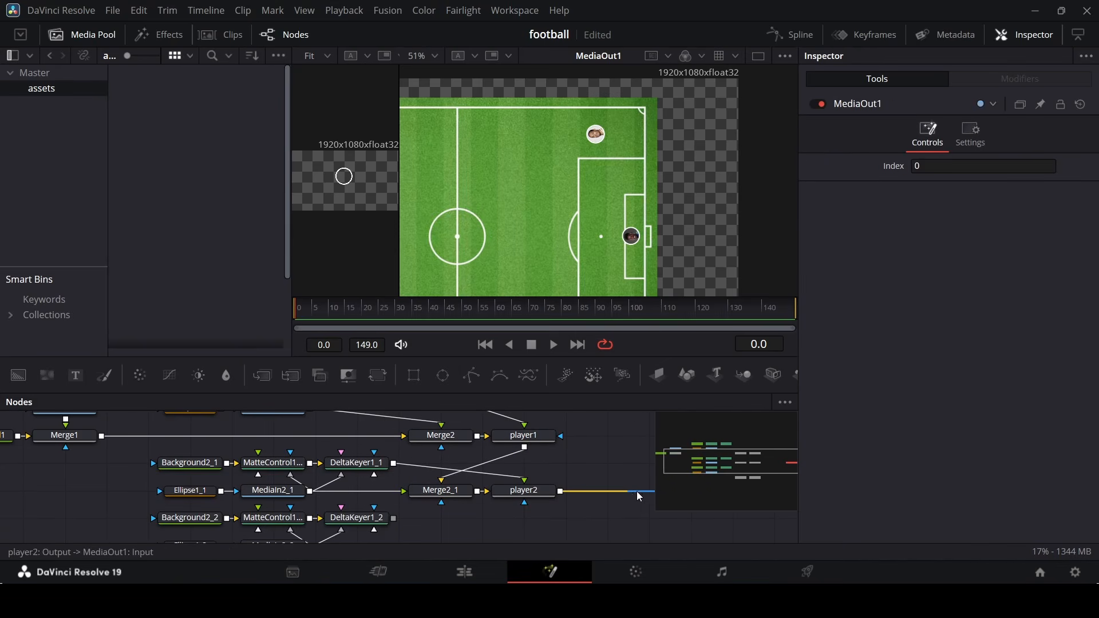
Connect player2's output to Merge2_2 and player1_1's output to MediaOut1, lining up player1_1 beneath player2.
scroll(559, 486, "down", 2)
scroll(557, 485, "up", 2)
scroll(335, 480, "down", 2)
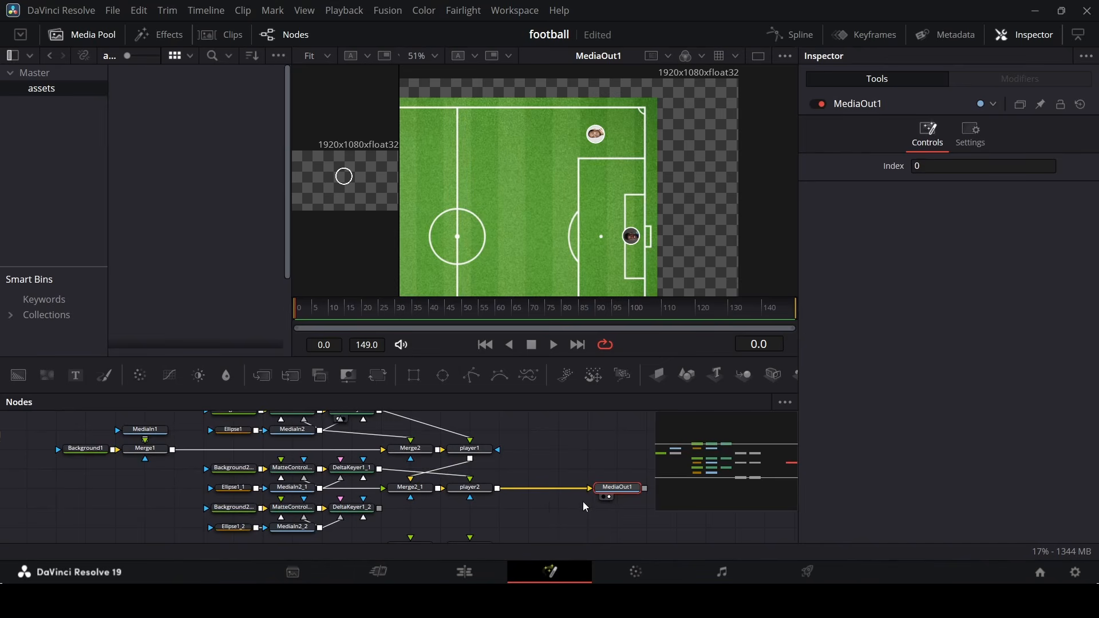
scroll(582, 501, "down", 2)
left_click_drag(581, 448, 391, 507)
left_click_drag(492, 508, 590, 446)
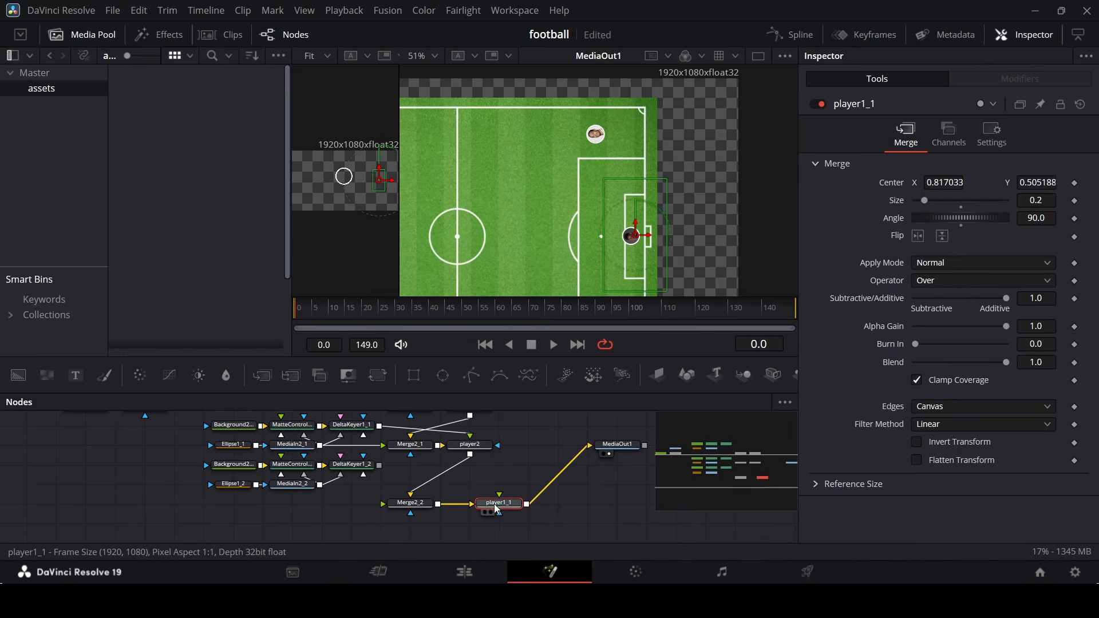
left_click_drag(494, 504, 466, 504)
scroll(424, 479, "up", 2)
left_click(497, 480)
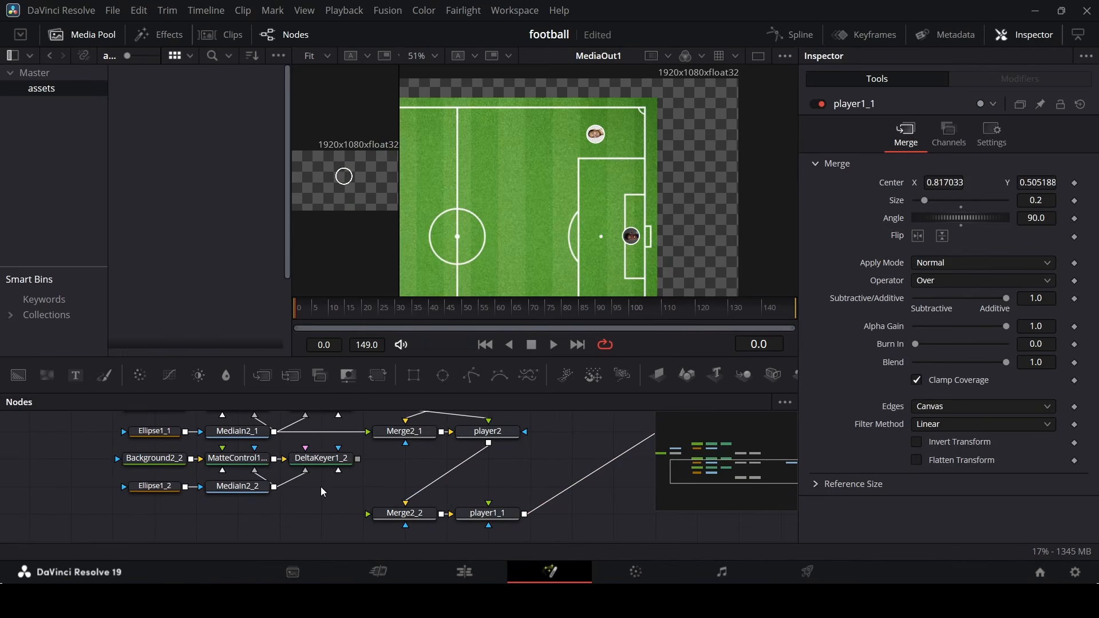
Connect MediaIn2_2 to Merge2_2 and DeltaKeyer1_2 to player1_1, and replace MediaIn2_2's image with 3. rudiger-def.png.
left_click_drag(275, 487, 376, 521)
left_click_drag(358, 459, 488, 517)
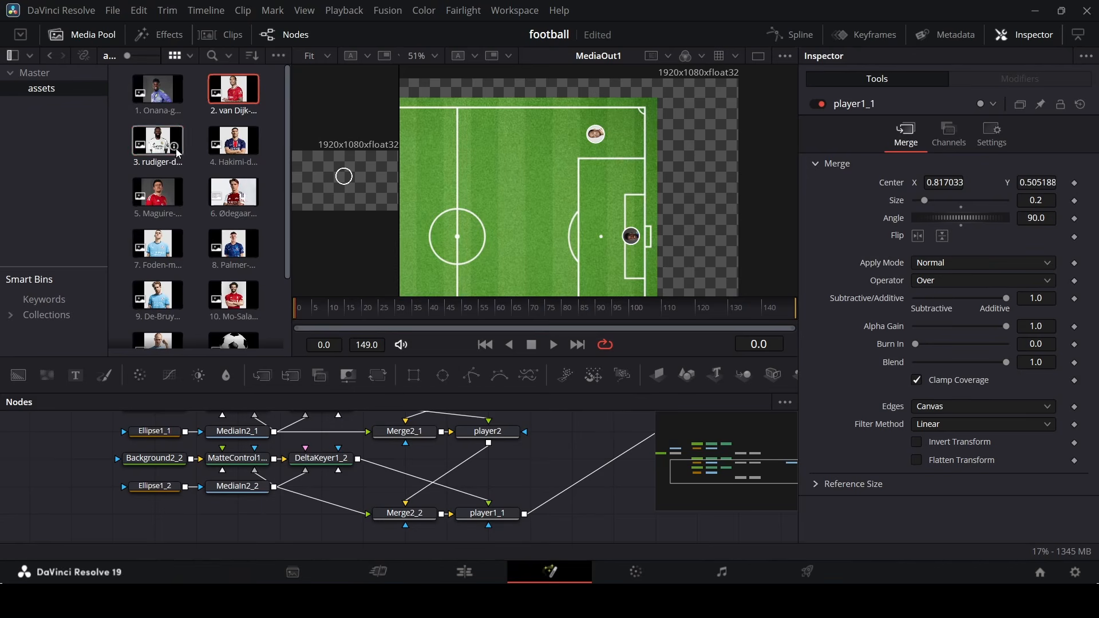
left_click_drag(147, 148, 250, 494)
left_click(672, 330)
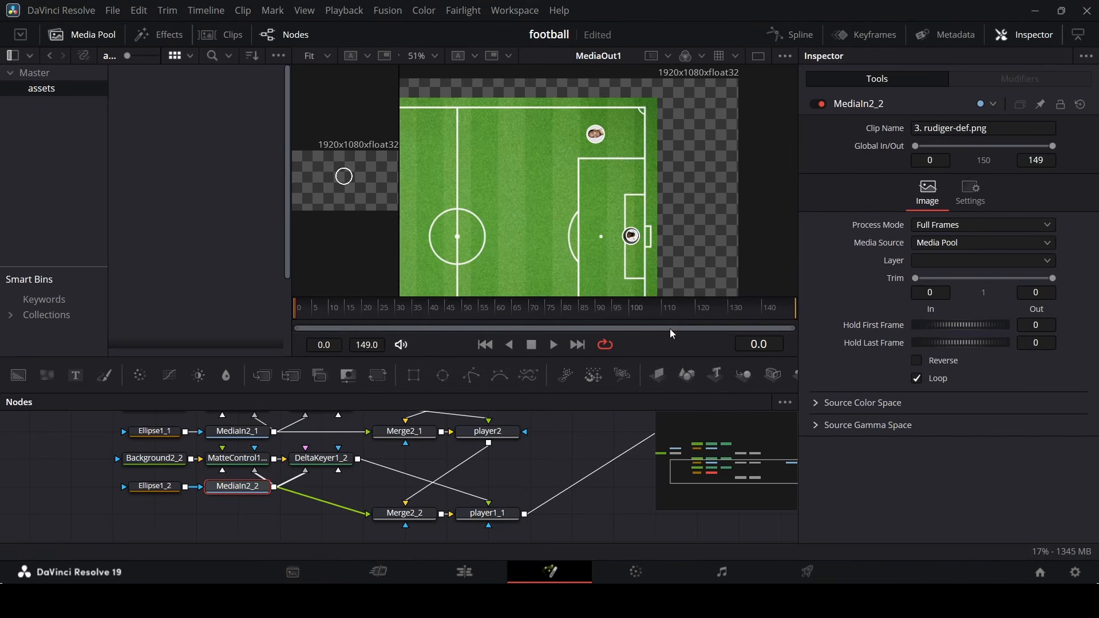
scroll(597, 248, "up", 2)
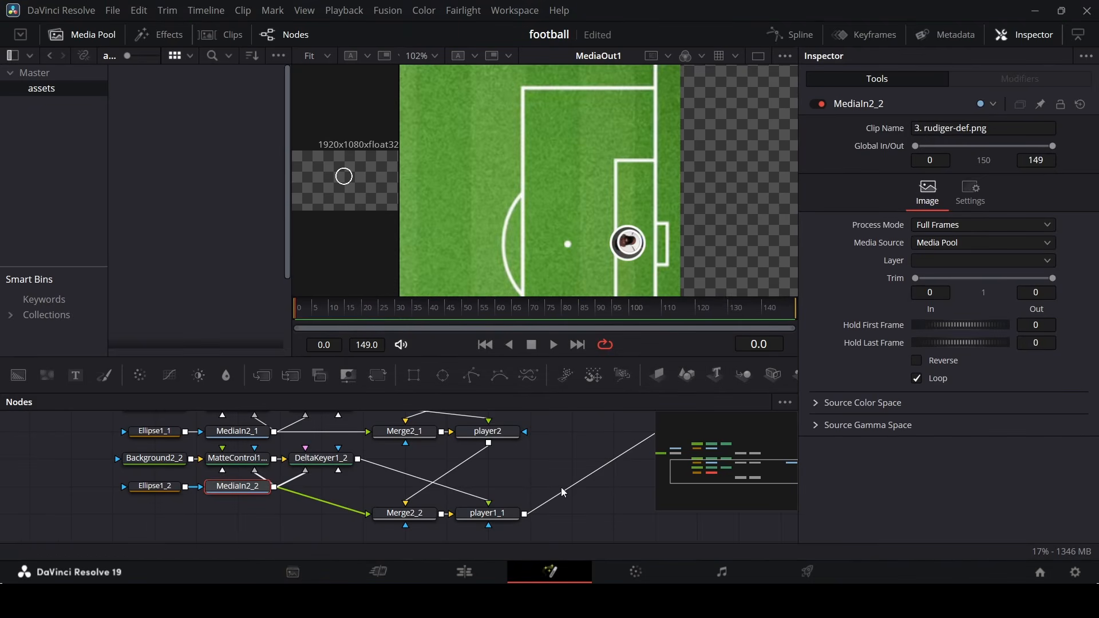
Rename the player1_1 node to player3.
left_click(495, 516)
key("F2")
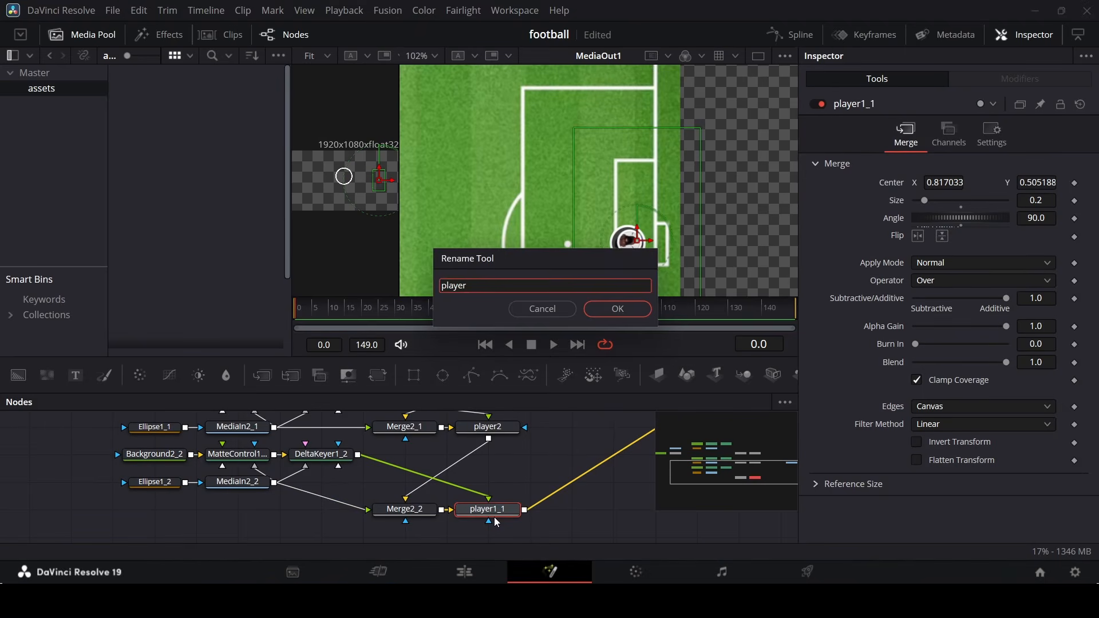
key("Return")
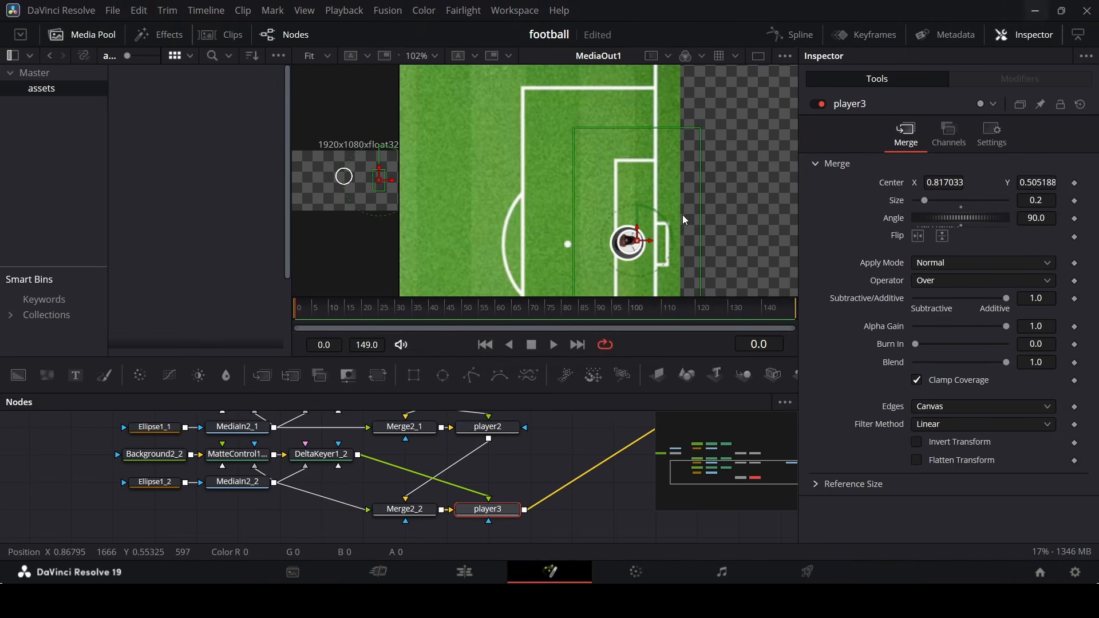
Move the player3 portrait to the penalty area's left edge, centred at about 0.734, 0.682, and set its Size to 0.27.
scroll(677, 216, "down", 1)
left_click_drag(645, 235, 580, 224)
scroll(586, 110, "up", 2)
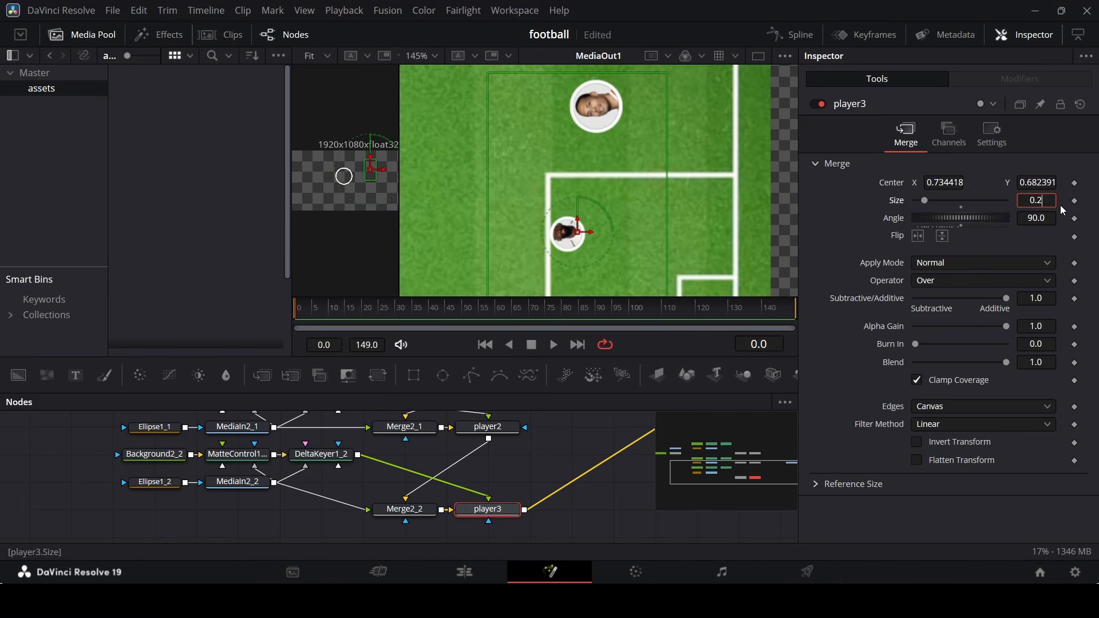
type("5")
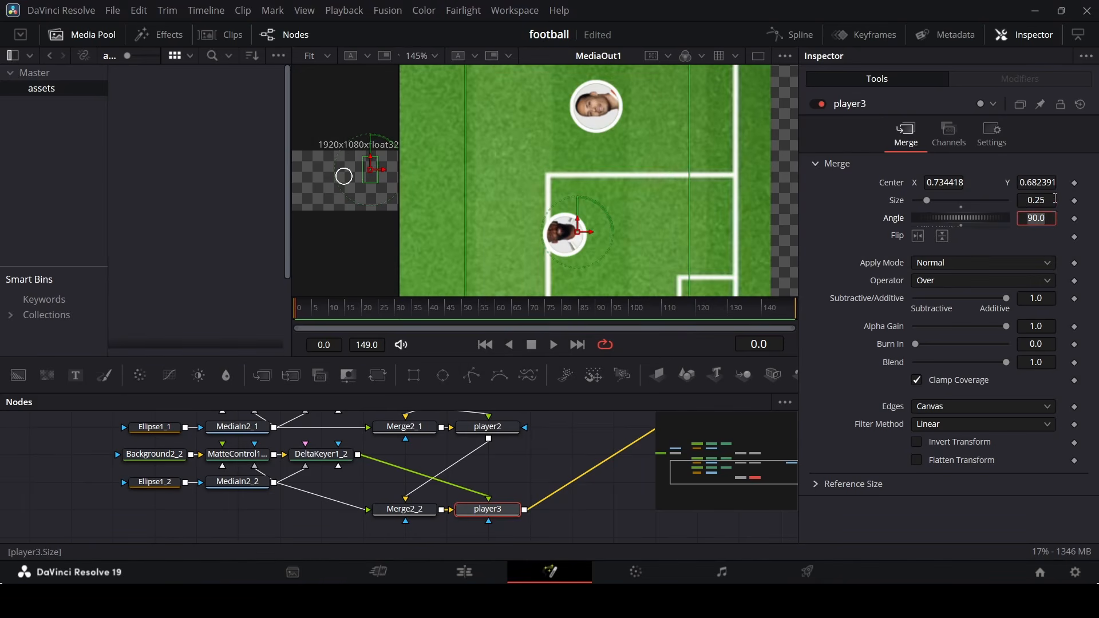
key("BackSpace")
type("7")
key("Tab")
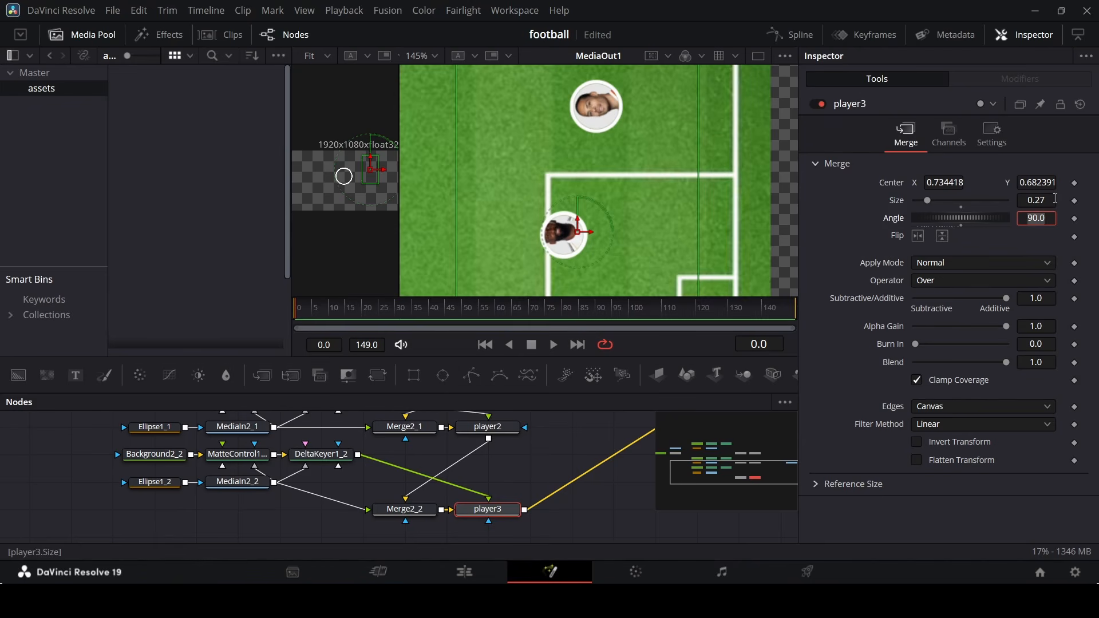
Move the player3 portrait beneath player2's, centred at about 0.756, 0.748, and set its Size to 0.31 to match.
left_click_drag(576, 239, 602, 174)
scroll(601, 160, "up", 2)
scroll(605, 166, "down", 1)
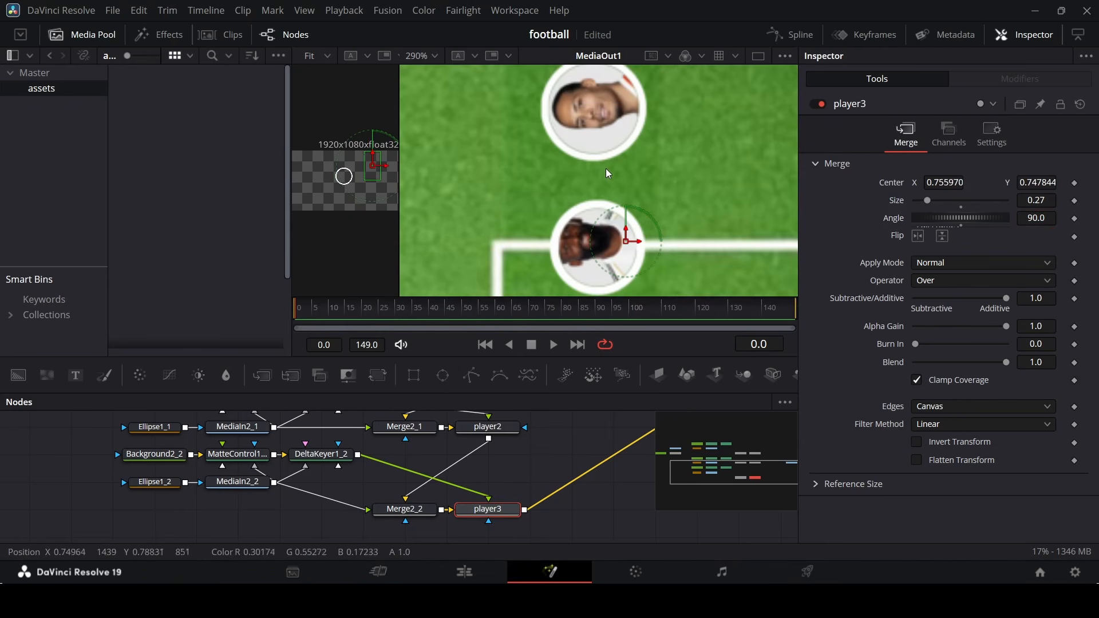
left_click(1053, 200)
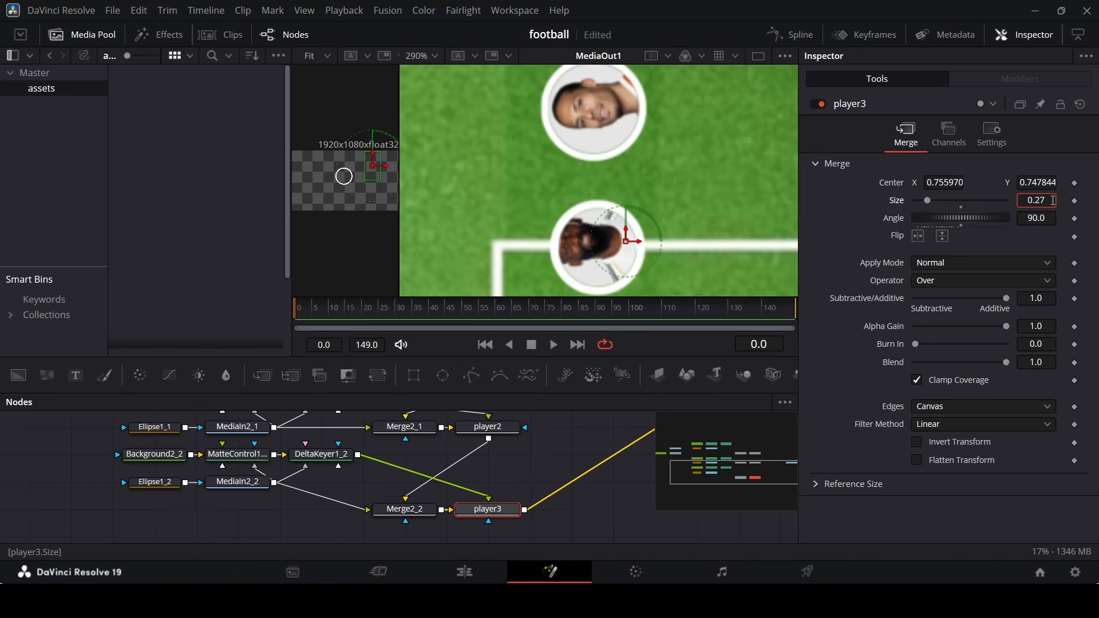
key("Return")
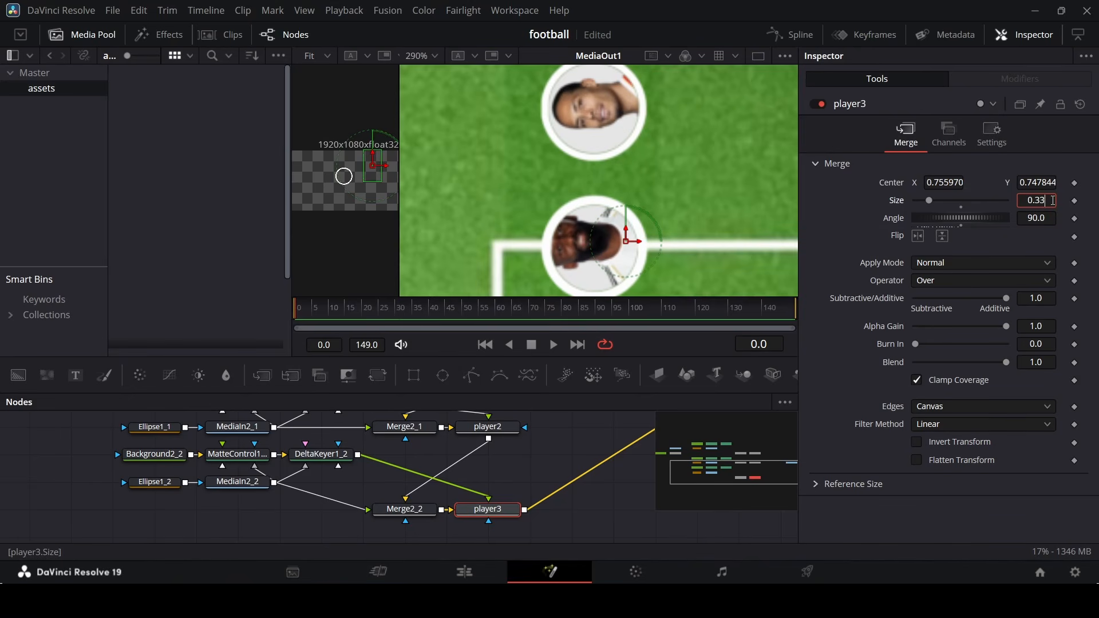
key("Tab")
left_click(1053, 200)
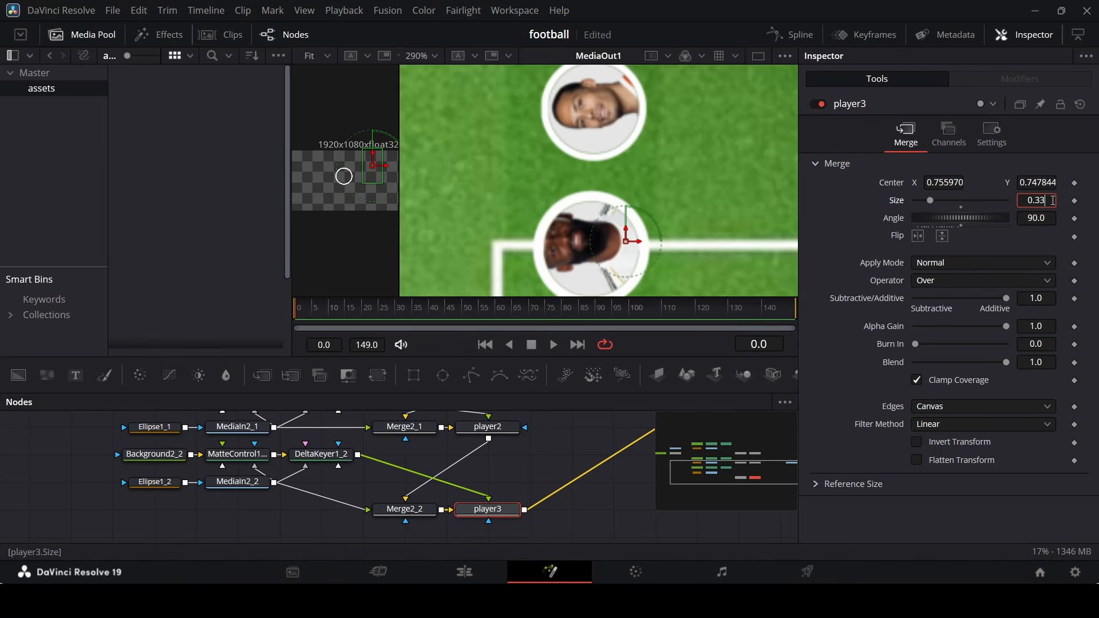
key("BackSpace")
type("2")
key("Tab")
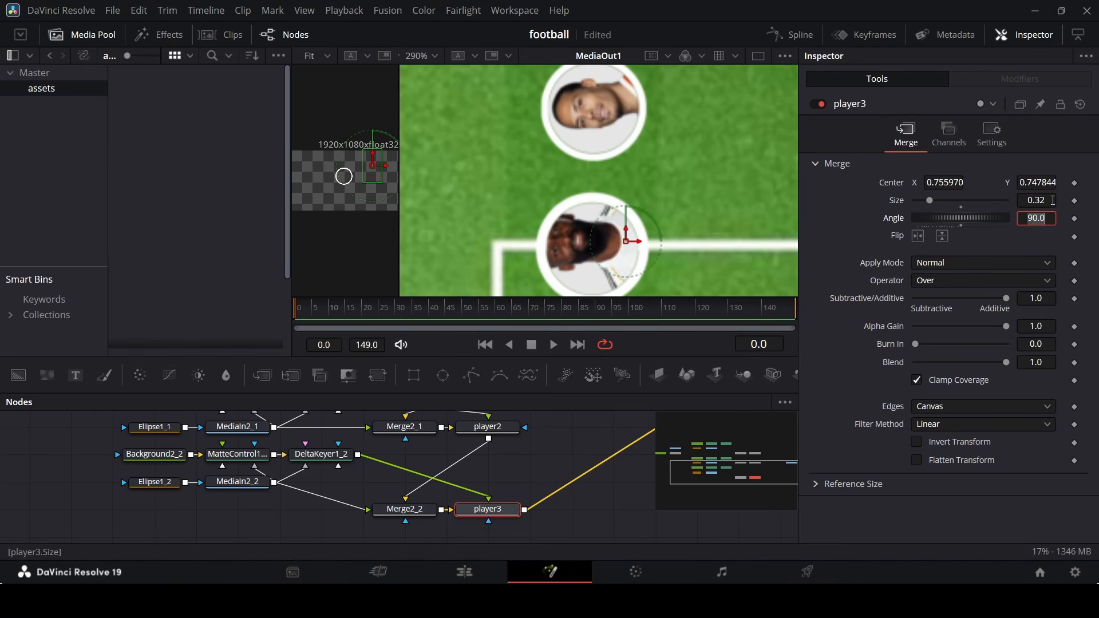
left_click(1053, 201)
key("BackSpace")
type("1")
key("Tab")
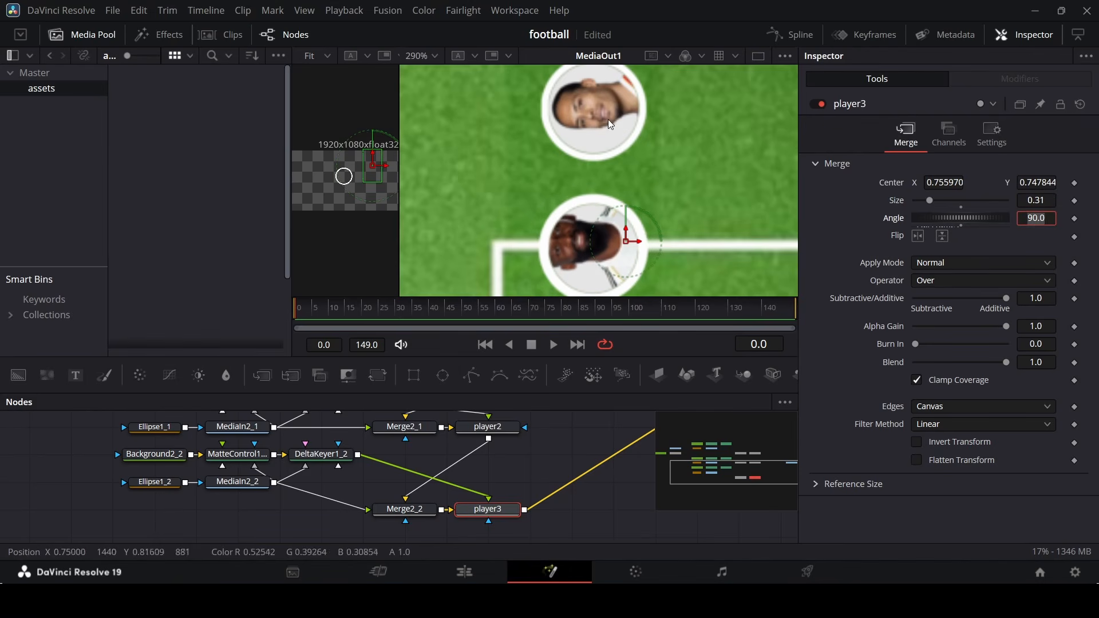
Centre the Ellipse1_2 mask on the player3 image's face, at about 0.487, 0.777.
scroll(640, 156, "down", 4)
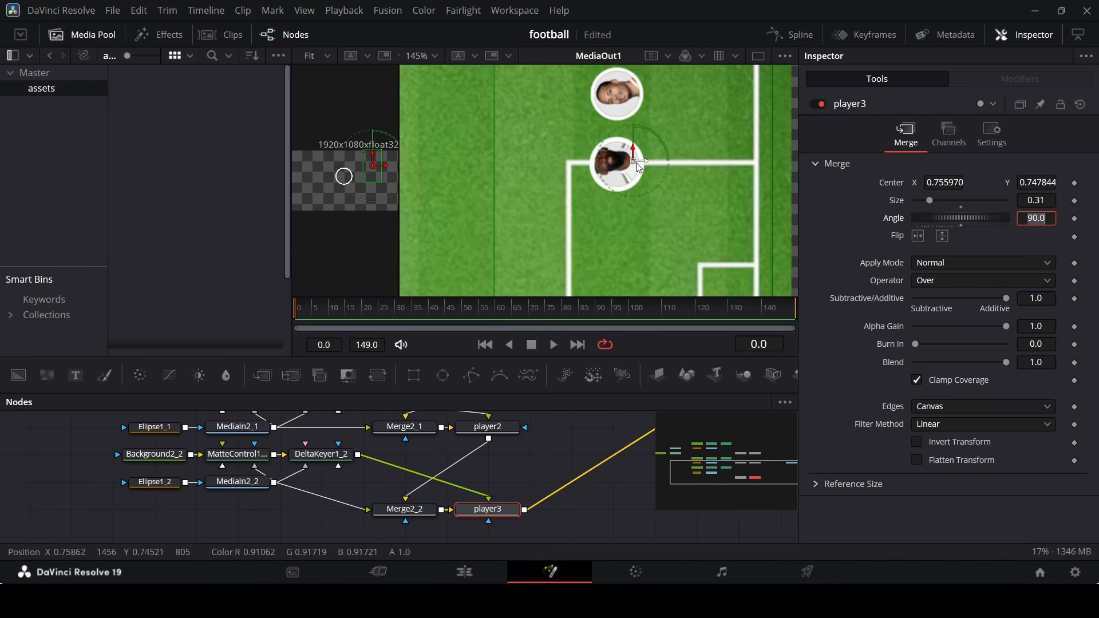
scroll(620, 148, "up", 4)
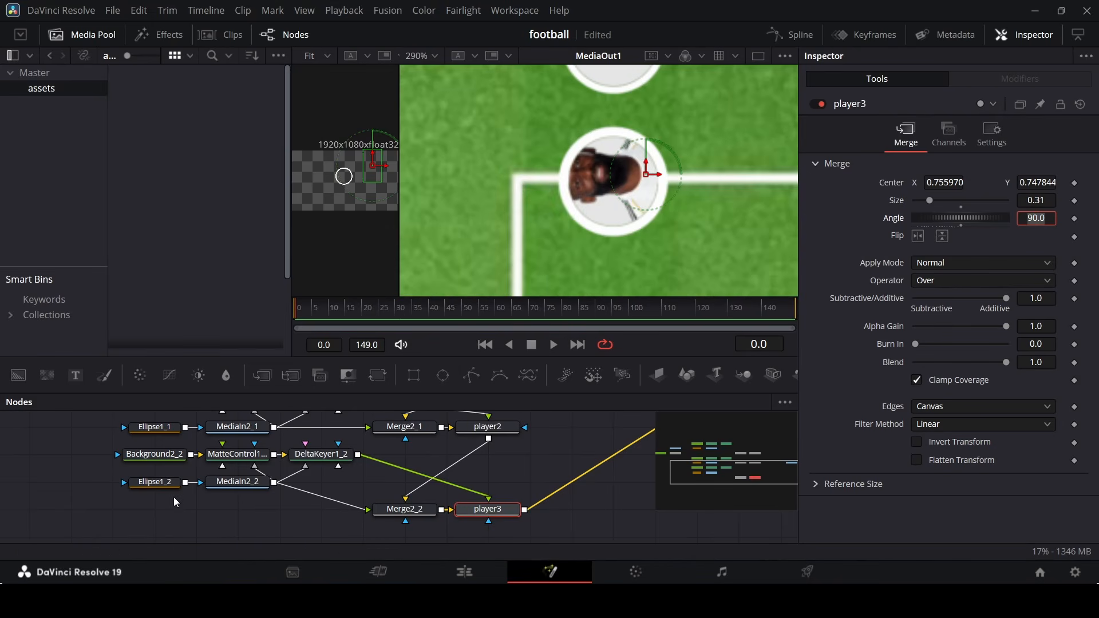
left_click(163, 483)
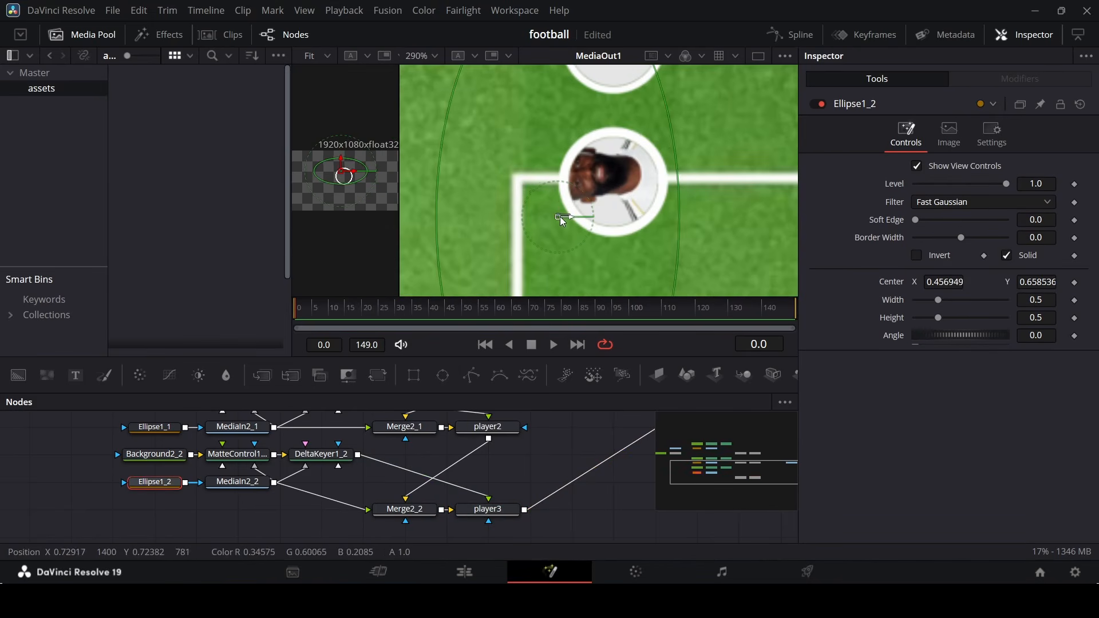
left_click_drag(563, 221, 565, 221)
mouse_move(1048, 287)
left_mouse_down()
mouse_move(1091, 286)
mouse_move(1039, 282)
left_mouse_up()
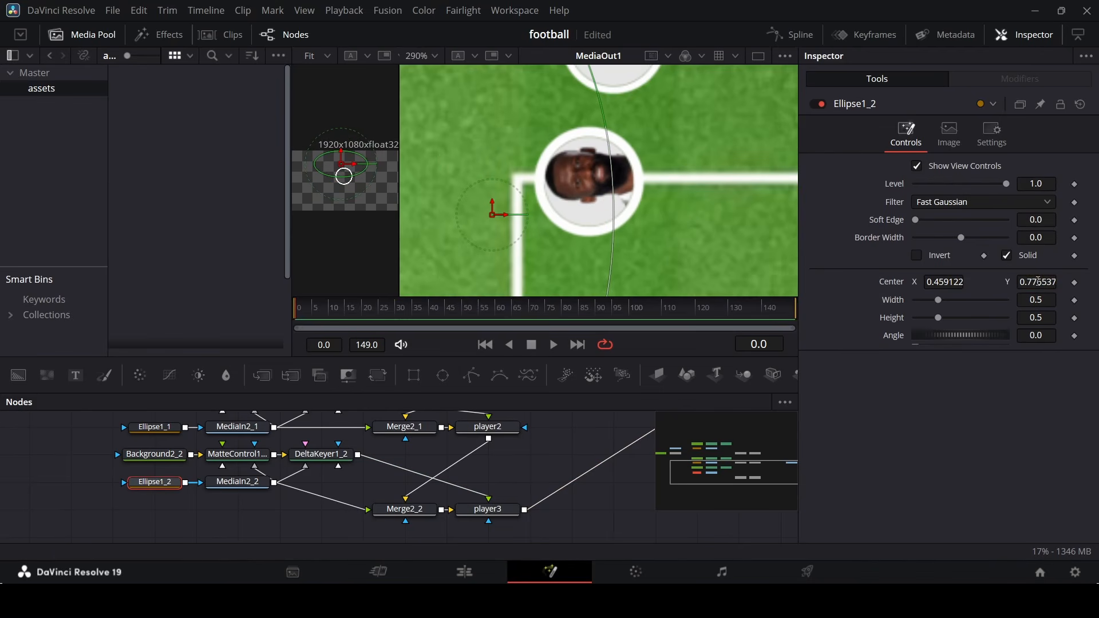
left_click_drag(959, 284, 975, 284)
scroll(694, 203, "down", 5)
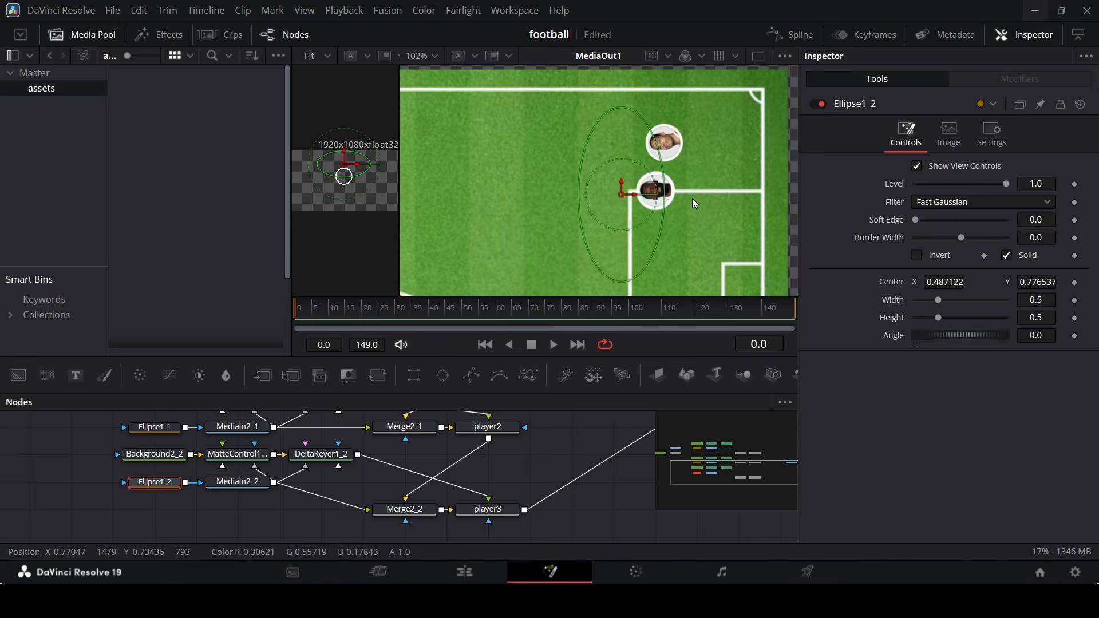
Move the player3 portrait inside the penalty area below player2's, centred at about 0.764, 0.682.
left_click(512, 518)
scroll(617, 238, "down", 2)
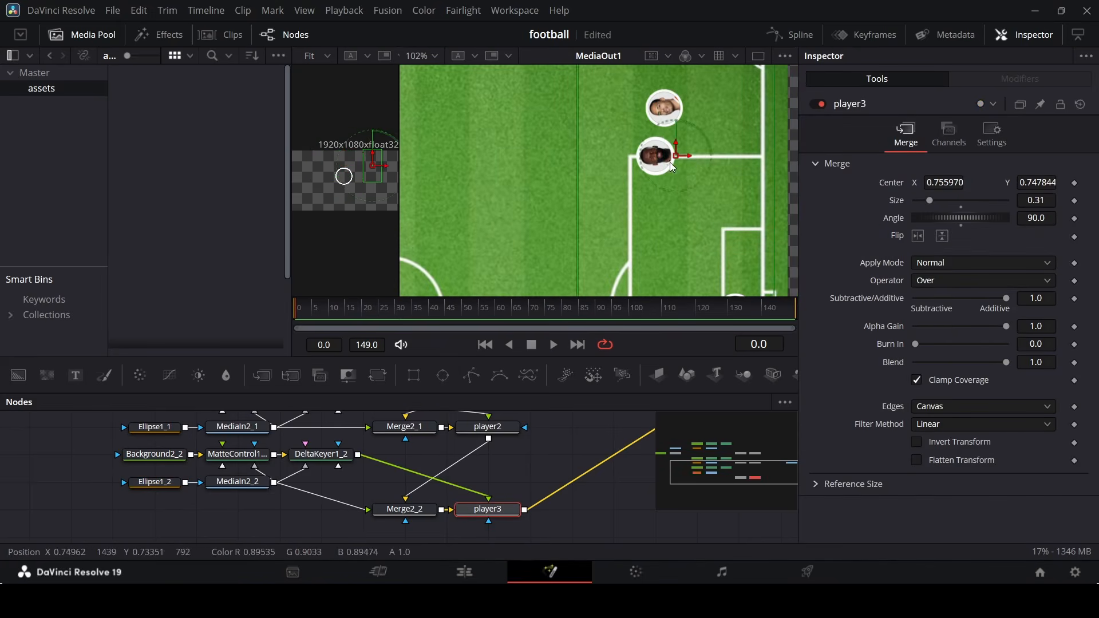
left_click_drag(672, 167, 681, 208)
scroll(635, 209, "down", 2)
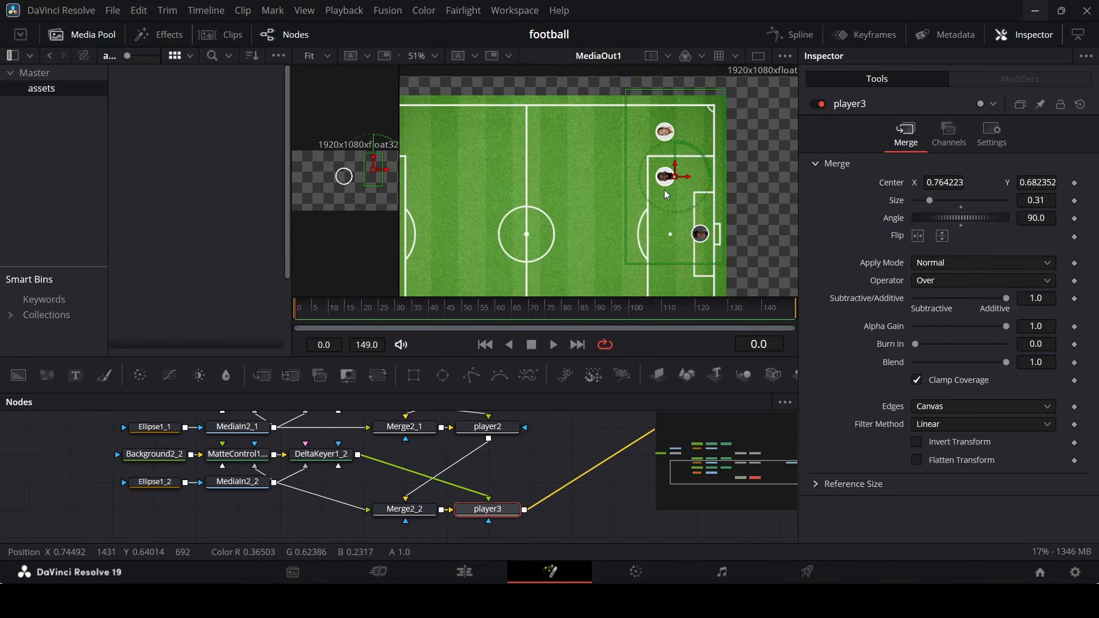
Align Merge2_2 and player3 in the same row as MediaIn2_2 in the node graph.
scroll(664, 190, "down", 2)
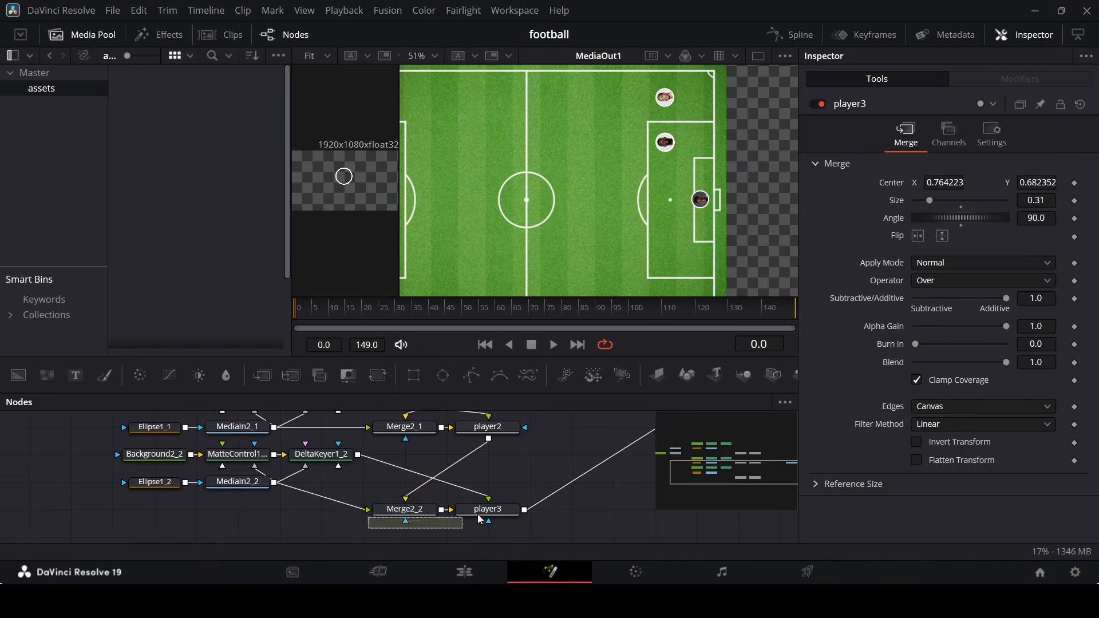
left_click(404, 509, "ctrl")
scroll(550, 492, "down", 2)
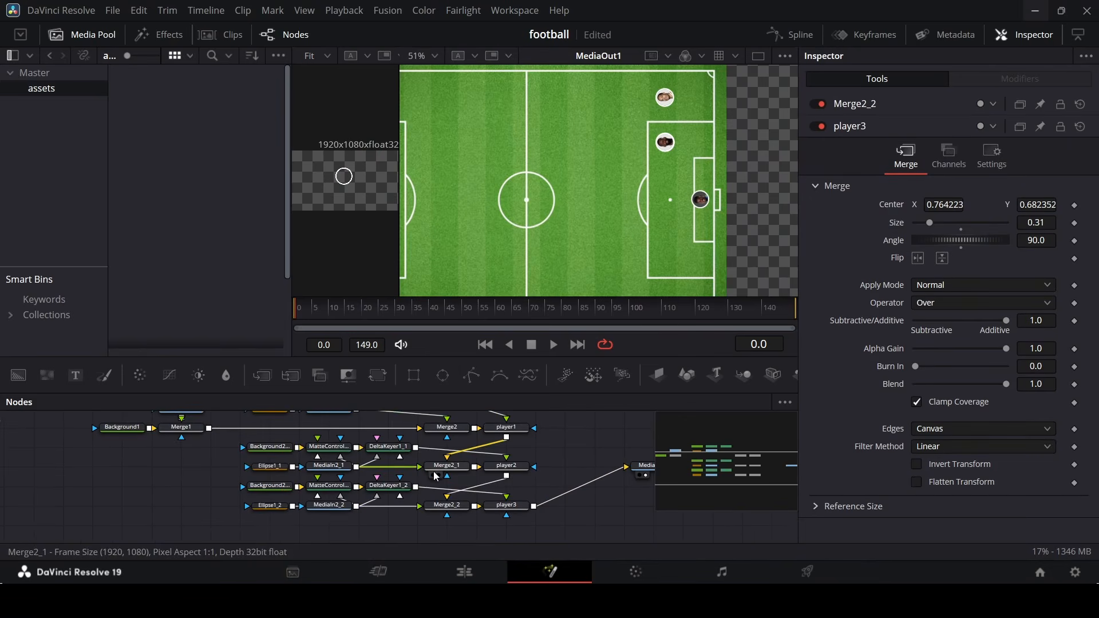
Paste further copies of the player node group beneath the existing rows for the remaining players, up to player11.
scroll(446, 475, "down", 2)
scroll(463, 478, "down", 3)
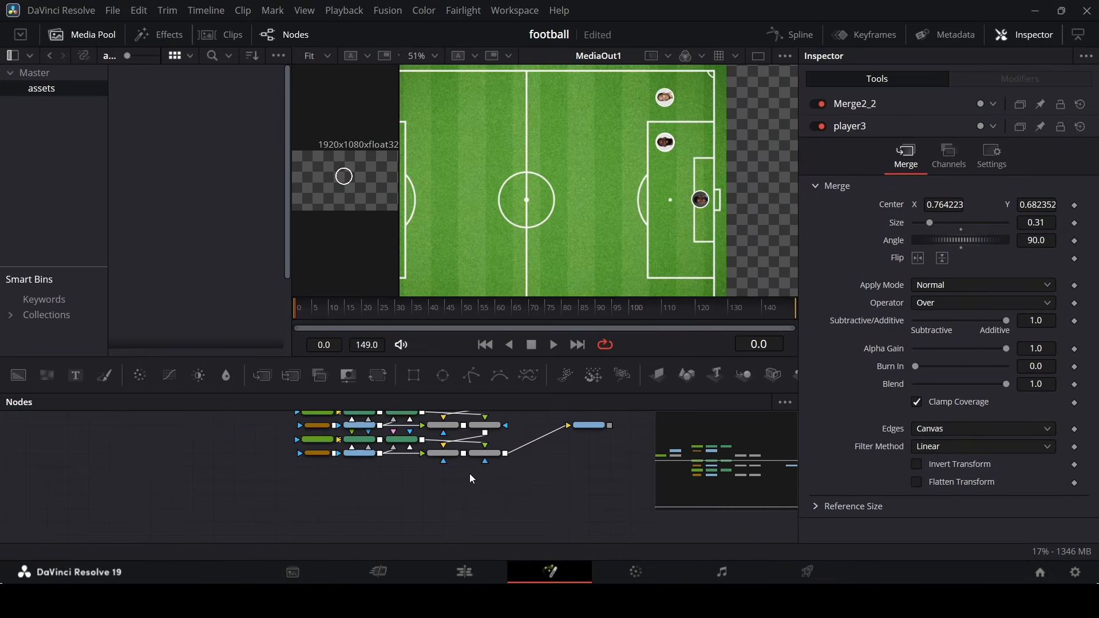
scroll(469, 473, "up", 4)
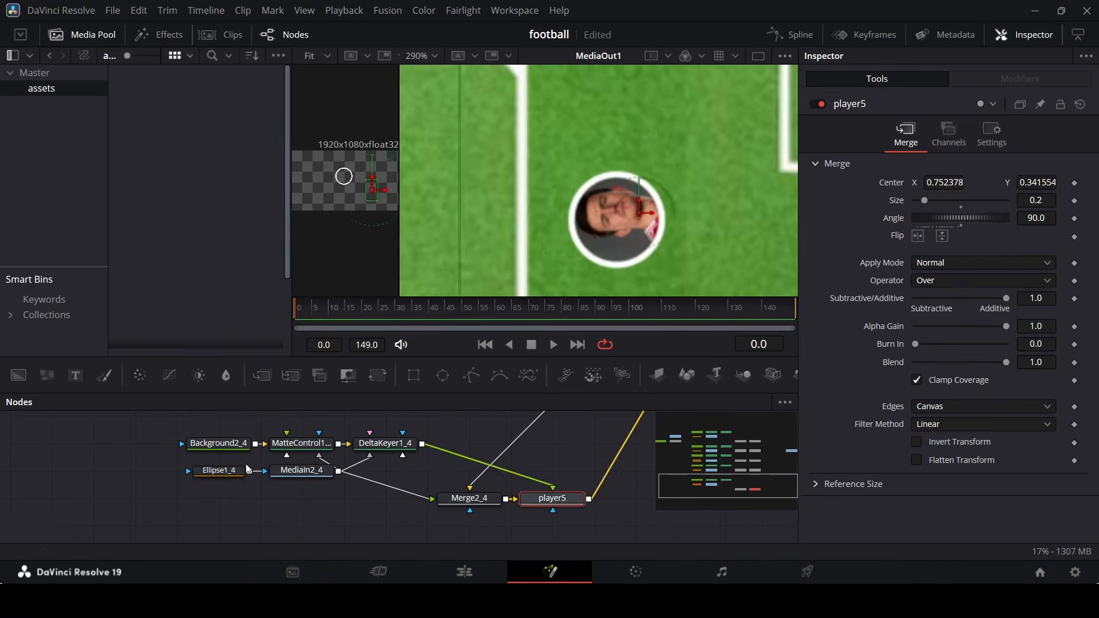
scroll(248, 469, "down", 2)
key("ctrl+v")
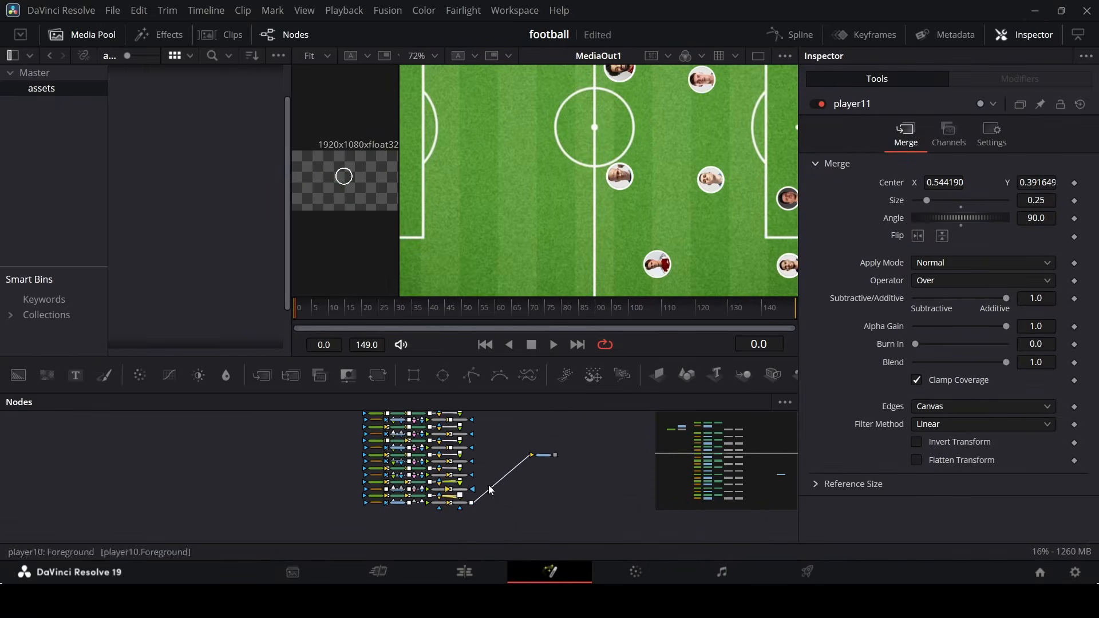
scroll(524, 485, "down", 1)
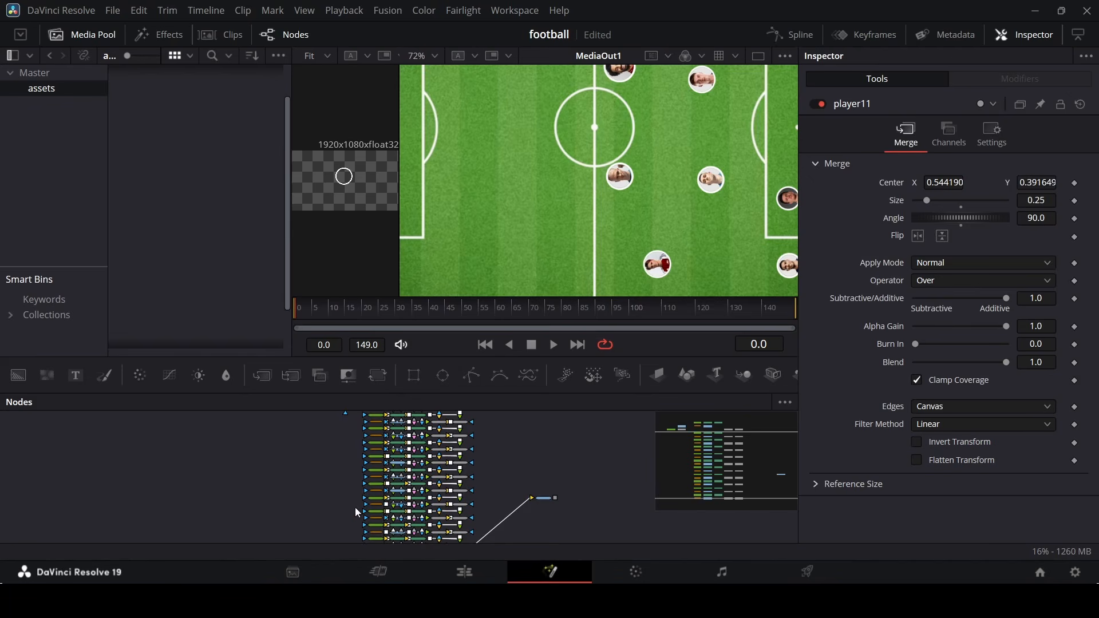
Add a new Merge node after player11, feeding MediaOut1.
left_click_drag(312, 528, 530, 422)
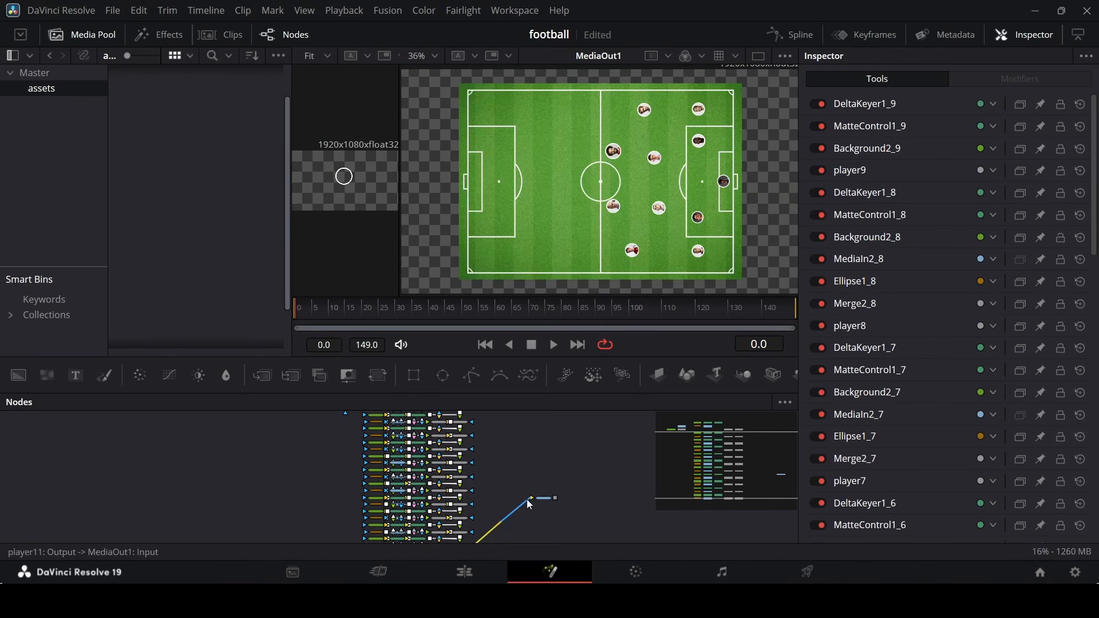
scroll(496, 467, "down", 2)
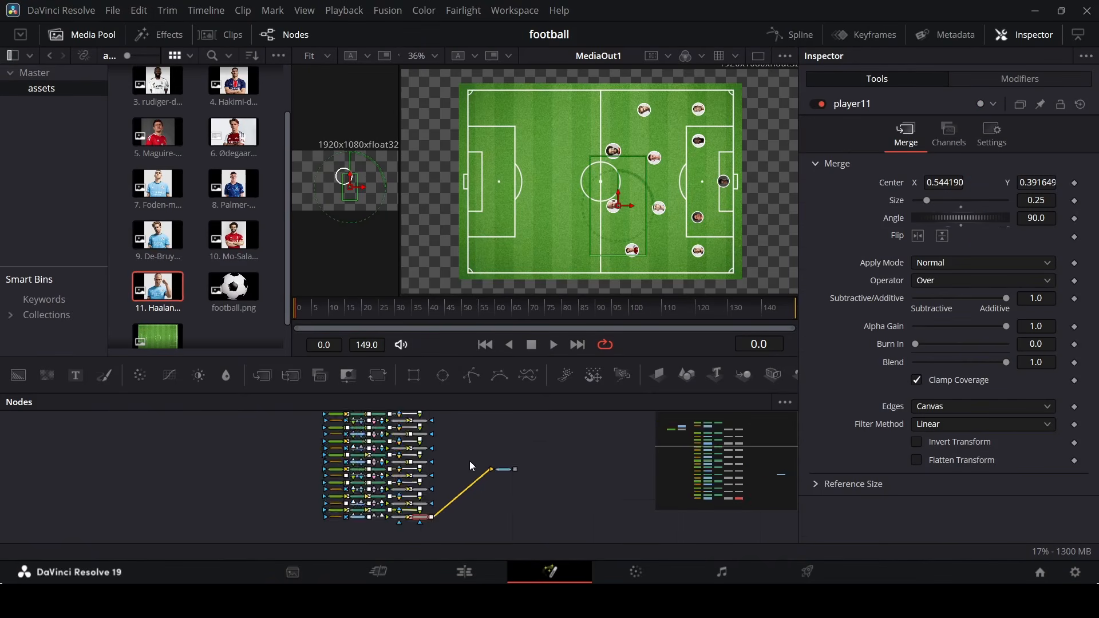
scroll(435, 521, "up", 6)
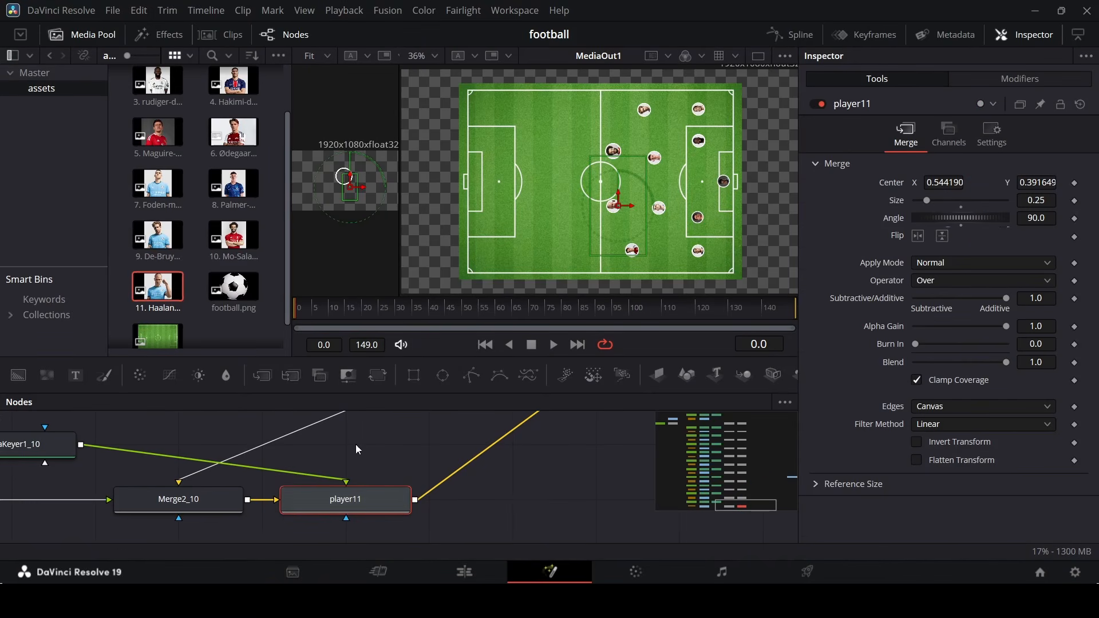
left_click(263, 377)
scroll(321, 490, "down", 5)
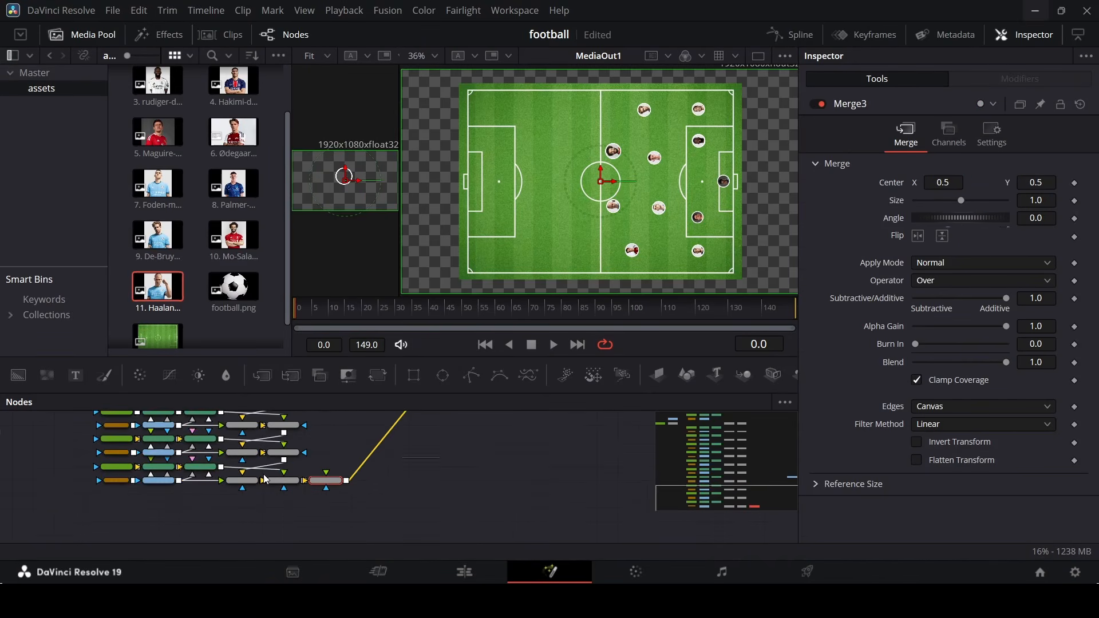
Move Merge3 and MediaOut1 clear of the player rows, with MediaOut1 spaced well beyond Merge3.
left_click_drag(321, 489, 399, 487)
left_click_drag(333, 480, 557, 460)
scroll(449, 452, "up", 2)
scroll(450, 452, "down", 4)
scroll(453, 455, "up", 2)
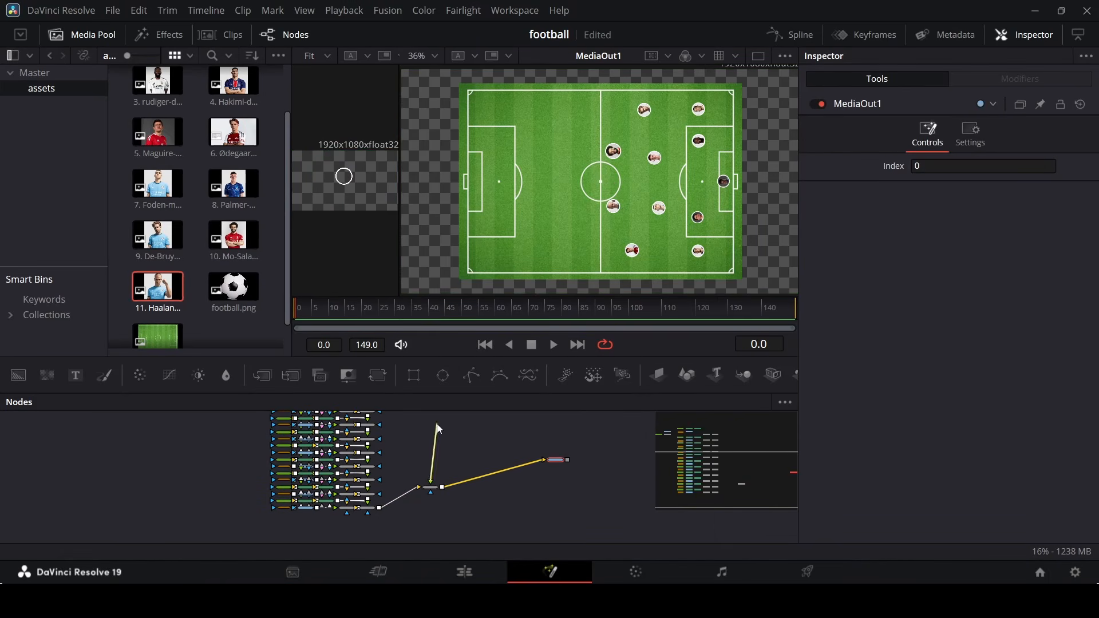
left_click_drag(431, 487, 451, 472)
scroll(450, 452, "up", 3)
scroll(444, 492, "down", 3)
left_click(455, 447)
scroll(459, 436, "up", 3)
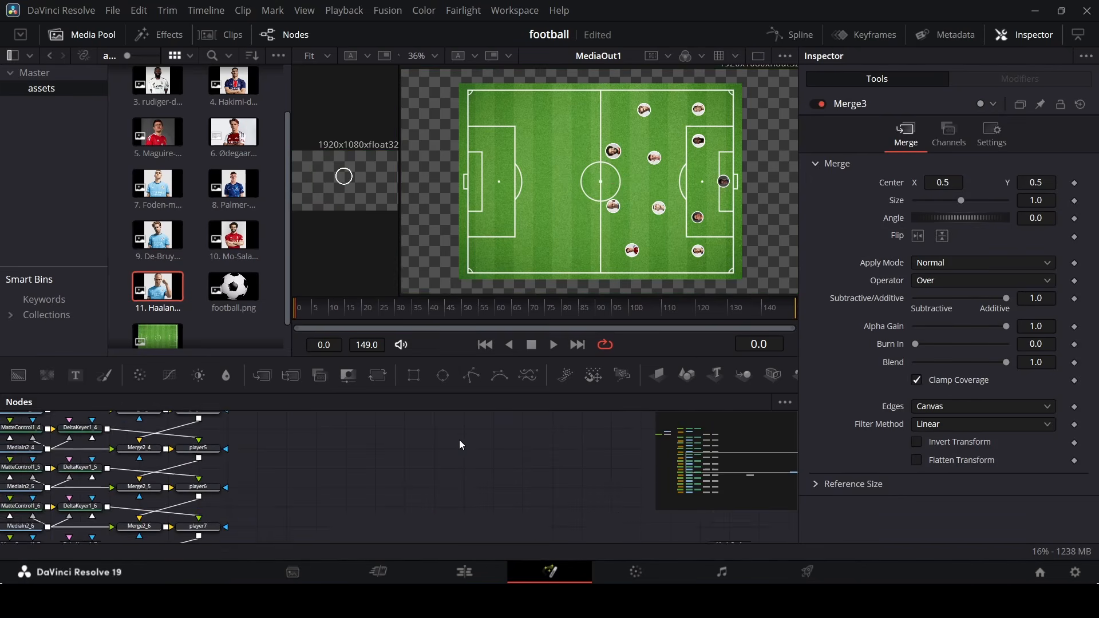
scroll(437, 476, "up", 2)
scroll(438, 476, "down", 2)
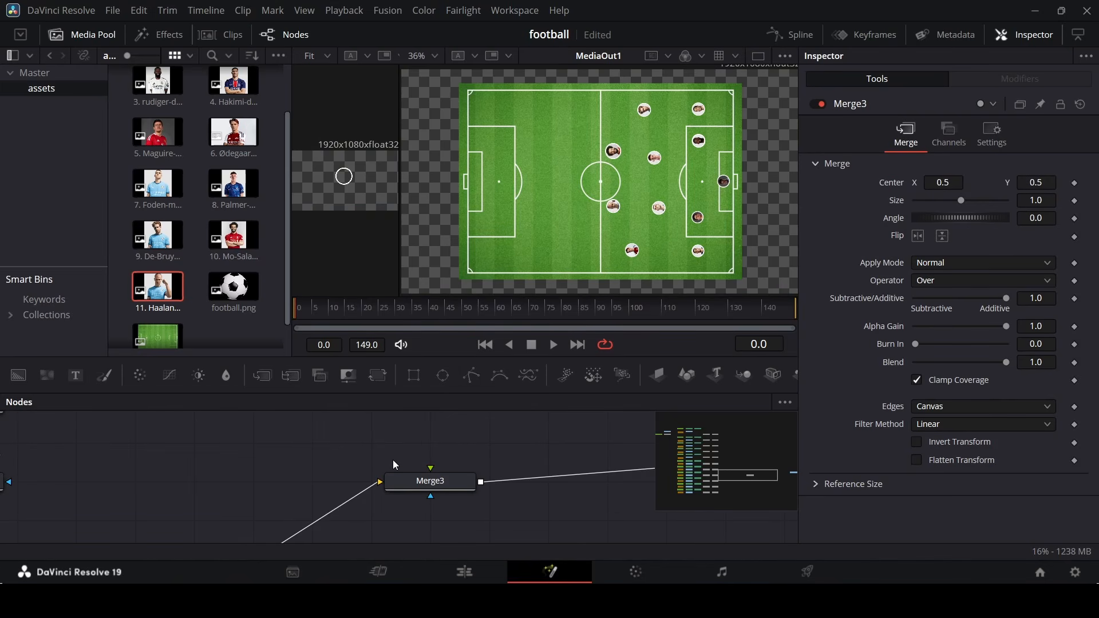
Add an unconnected sEllipse shape node and place it in the empty area above Merge3.
key("shift+space")
type("delta")
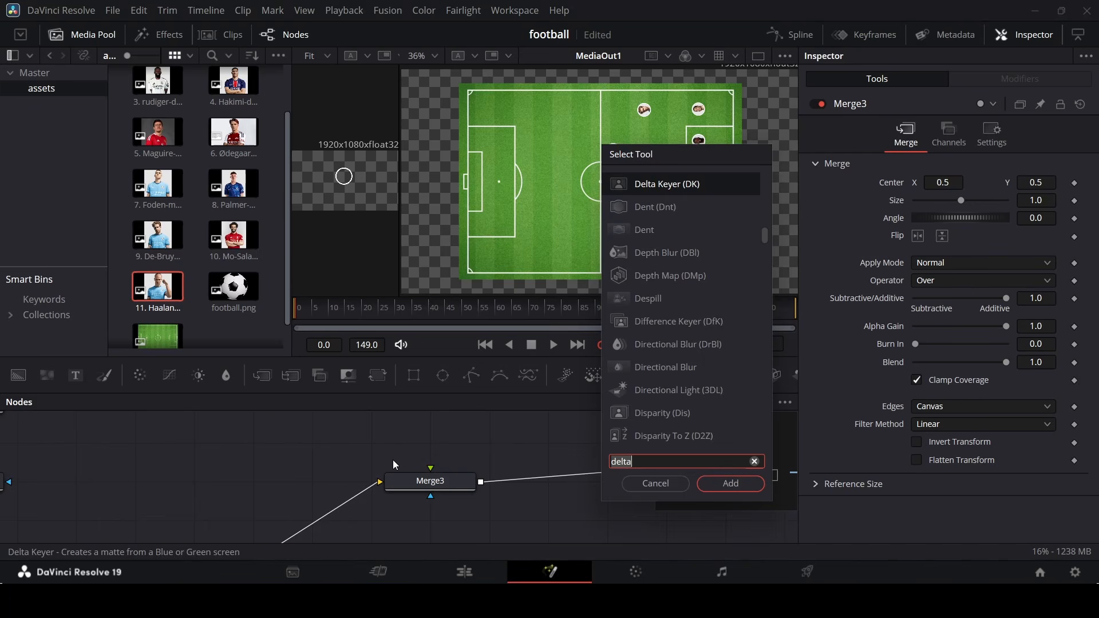
key("BackSpace")
key("BackSpace")
key("BackSpace")
key("BackSpace")
key("BackSpace")
type("sel")
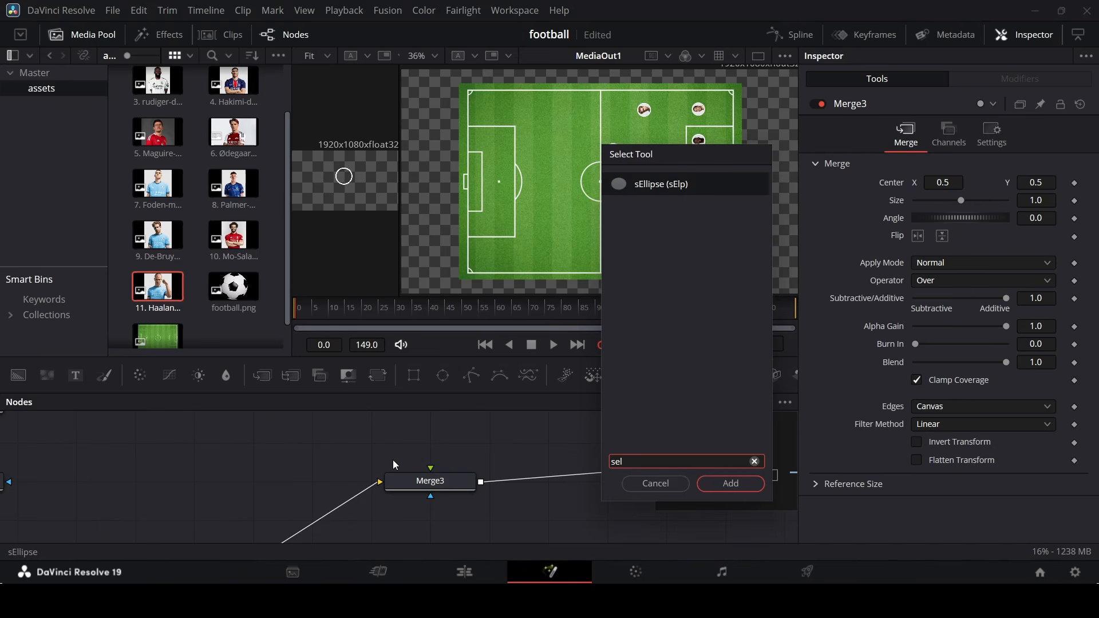
key("Return")
scroll(395, 465, "up", 5)
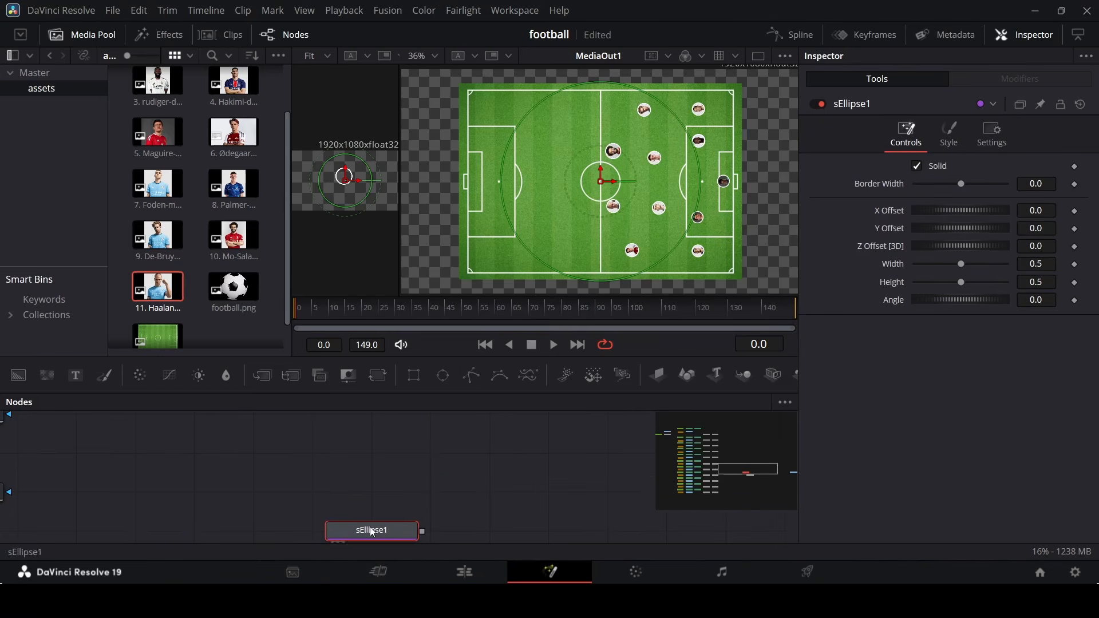
left_click_drag(372, 531, 318, 500)
Chain an sMerge node and an sRender node after sEllipse1.
key("shift+space")
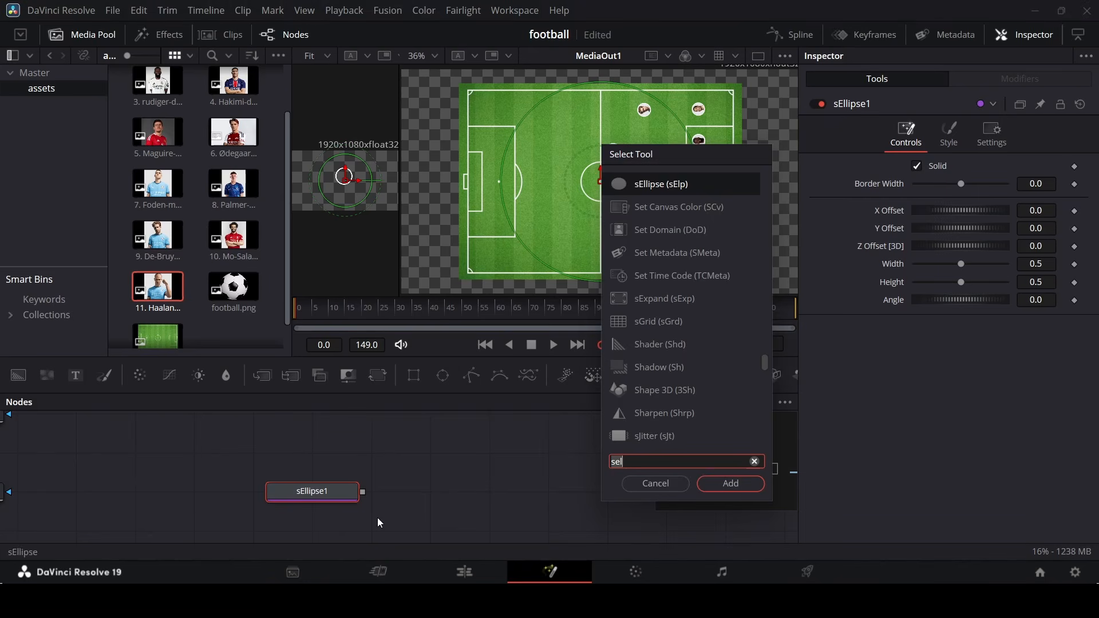
type("smer")
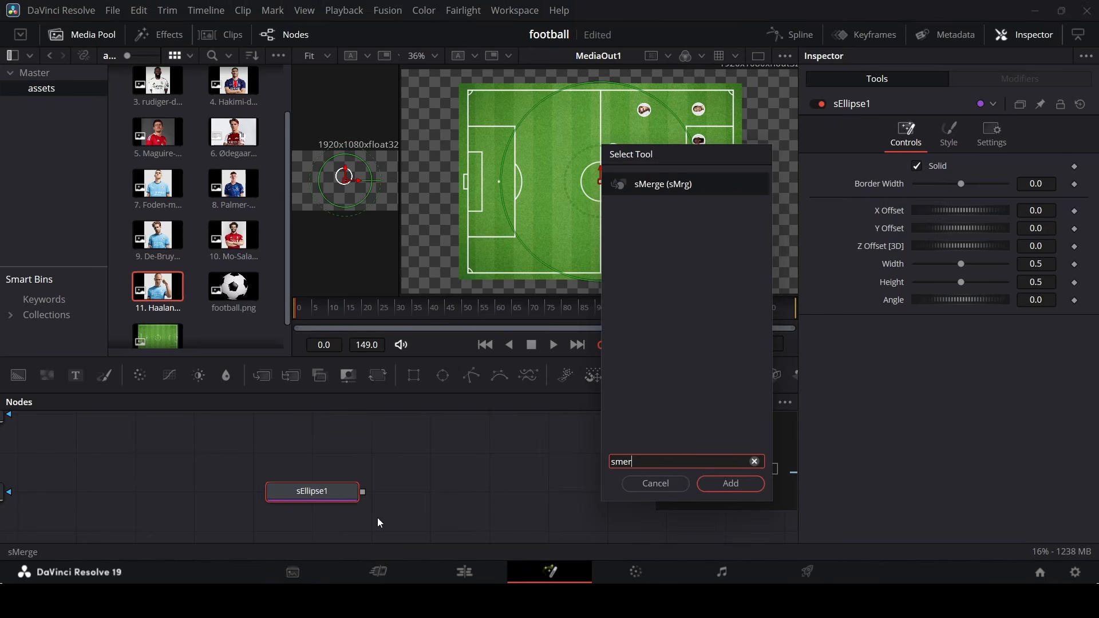
key("Return")
key("shift+space")
type("sren")
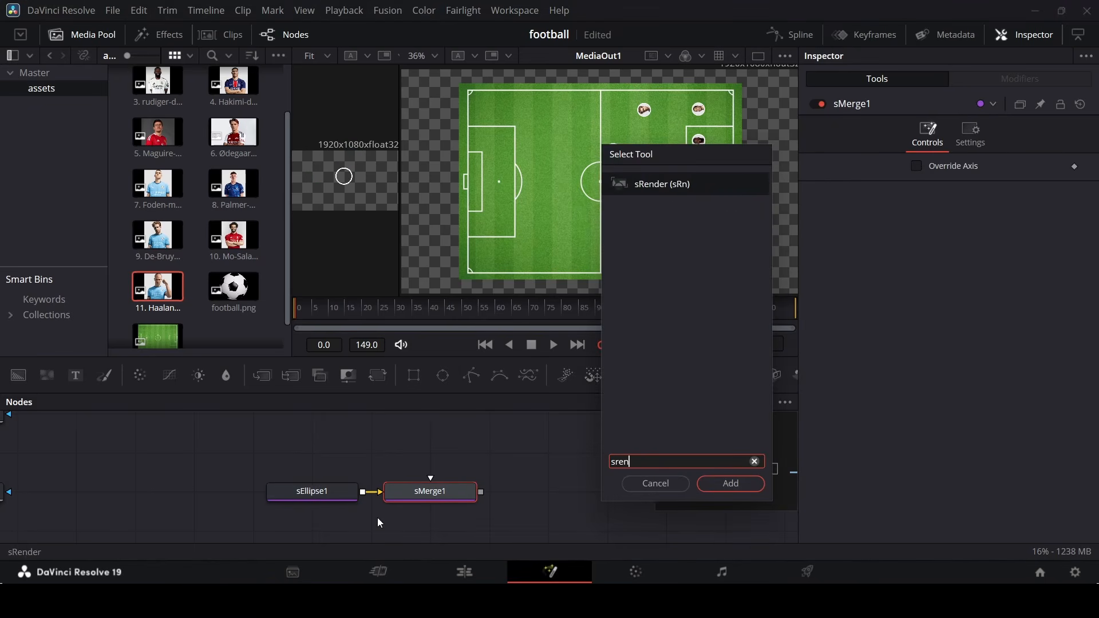
key("Return")
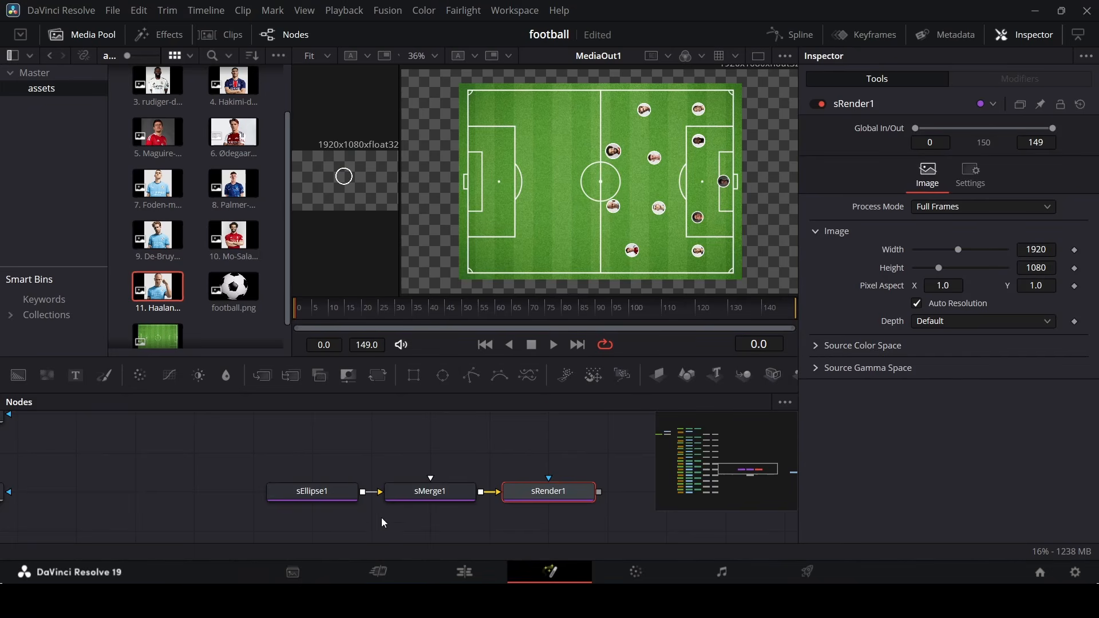
Connect sRender1 to Merge3's foreground and stack sMerge1 and sRender1 vertically above Merge3.
scroll(418, 515, "down", 3)
scroll(498, 503, "up", 1)
left_click_drag(599, 449, 455, 523)
left_click_drag(553, 450, 435, 487)
scroll(524, 489, "up", 1)
scroll(476, 488, "down", 2)
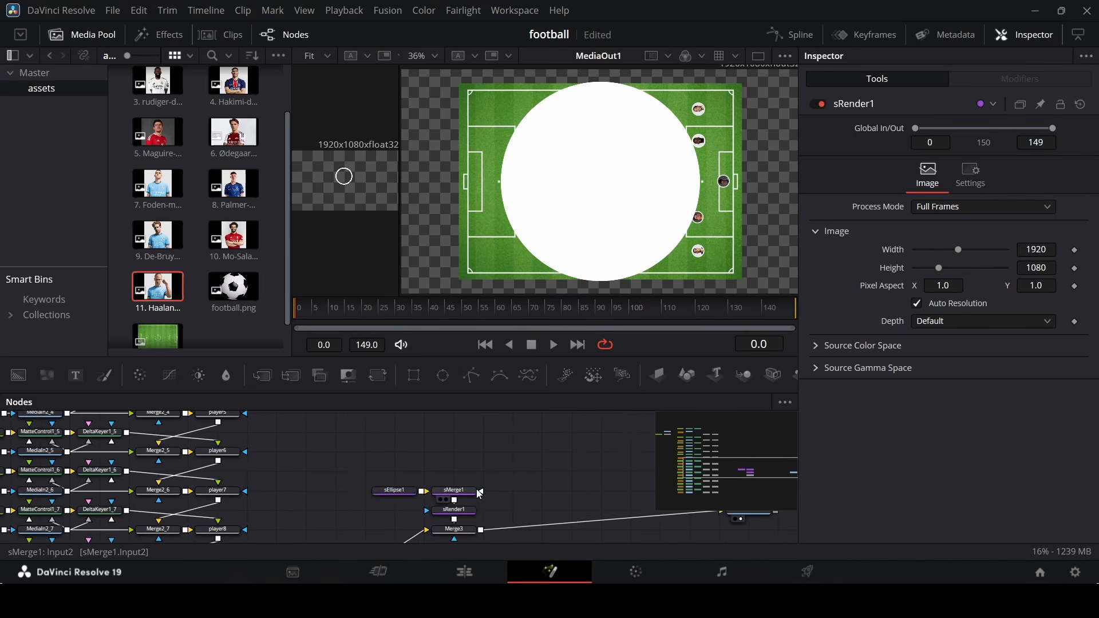
Move sEllipse1 and sMerge1 up beside the player1 merge, in the same row.
scroll(482, 499, "up", 1)
left_click_drag(397, 509, 414, 431)
scroll(421, 457, "up", 2)
left_click_drag(353, 521, 323, 443)
scroll(324, 480, "up", 2)
left_click_drag(304, 530, 278, 470)
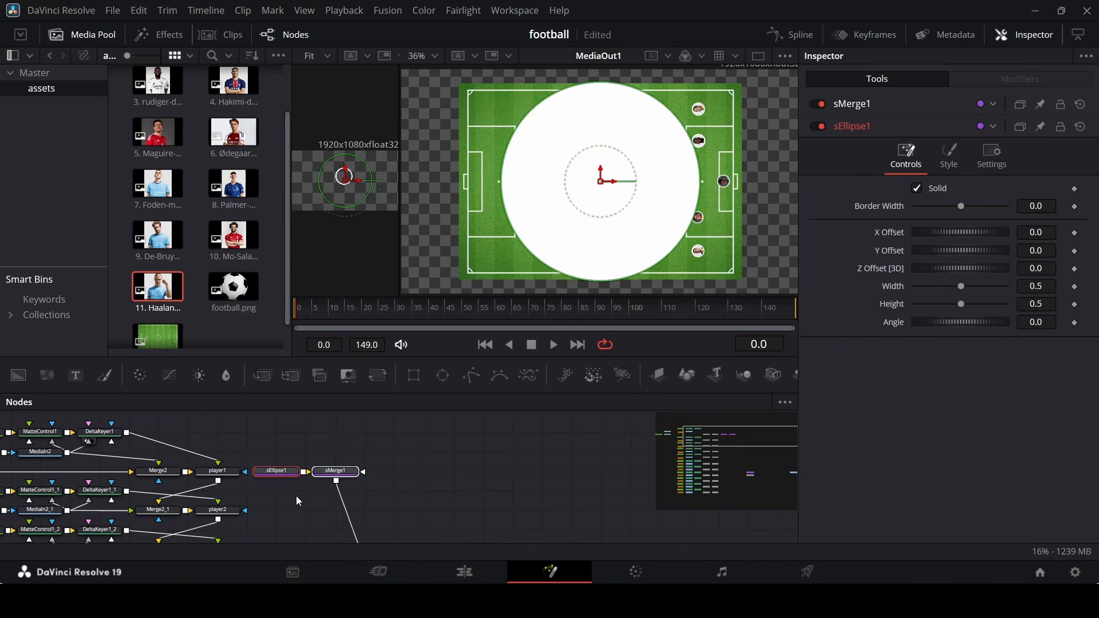
left_click(296, 495)
scroll(192, 461, "up", 3)
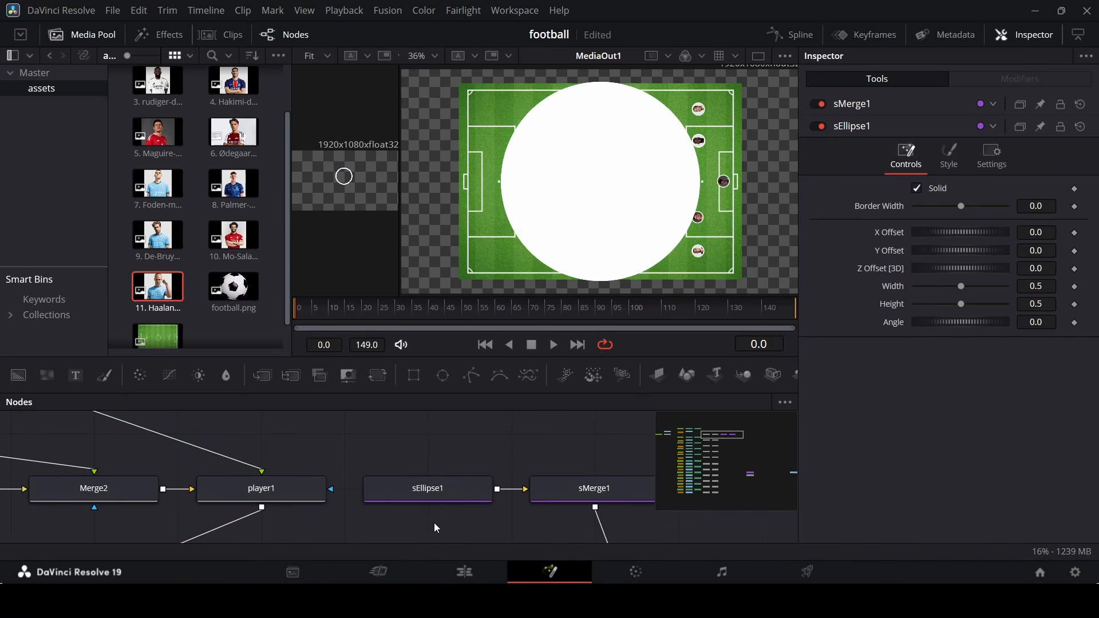
Link sEllipse1's Width to its Height with an expression and shrink the circle to a height of 0.055.
left_click(437, 497)
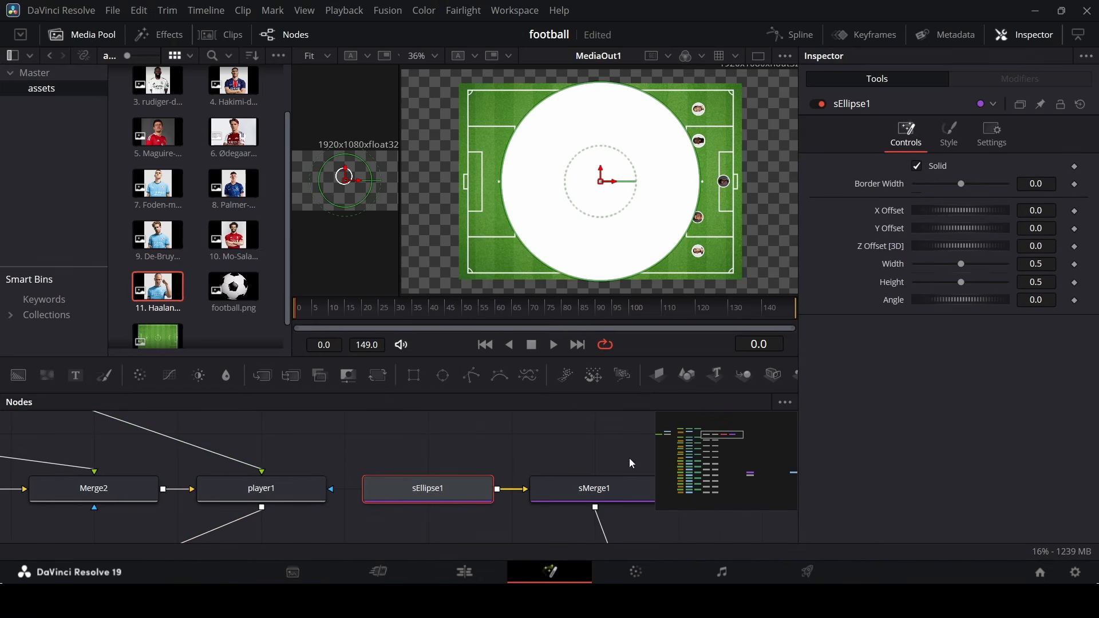
right_click(893, 267)
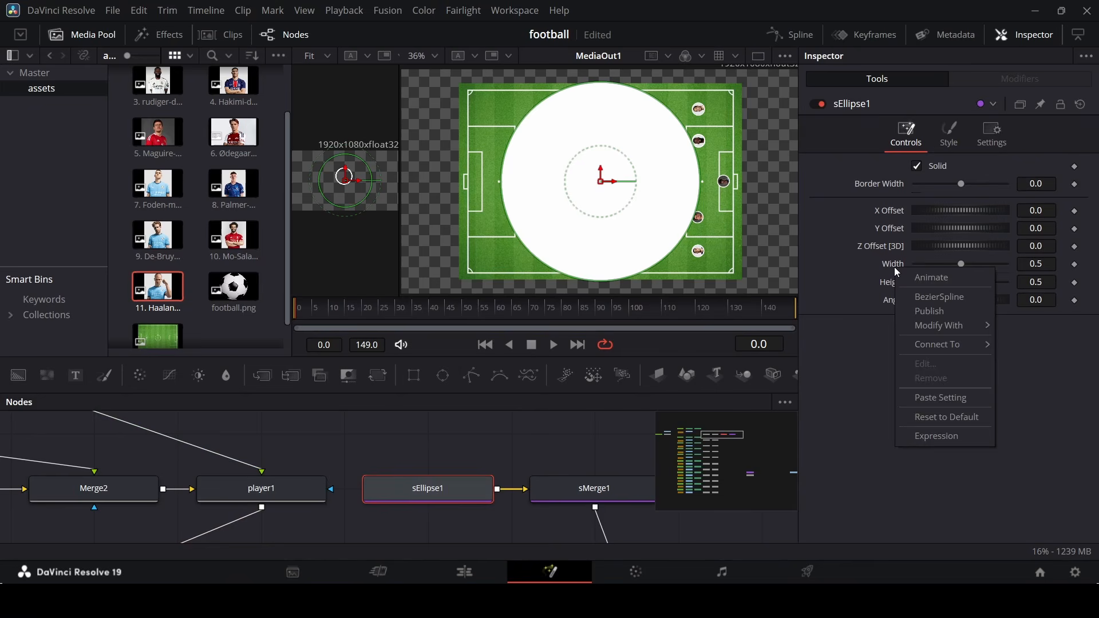
left_click(947, 430)
left_click_drag(918, 282, 921, 308)
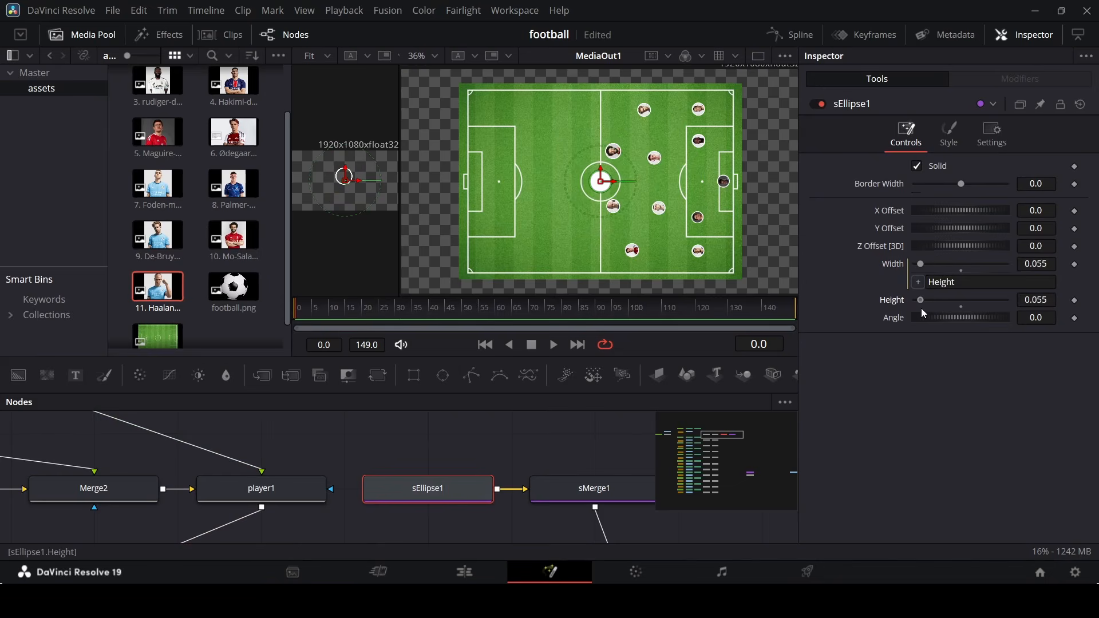
scroll(615, 186, "up", 5)
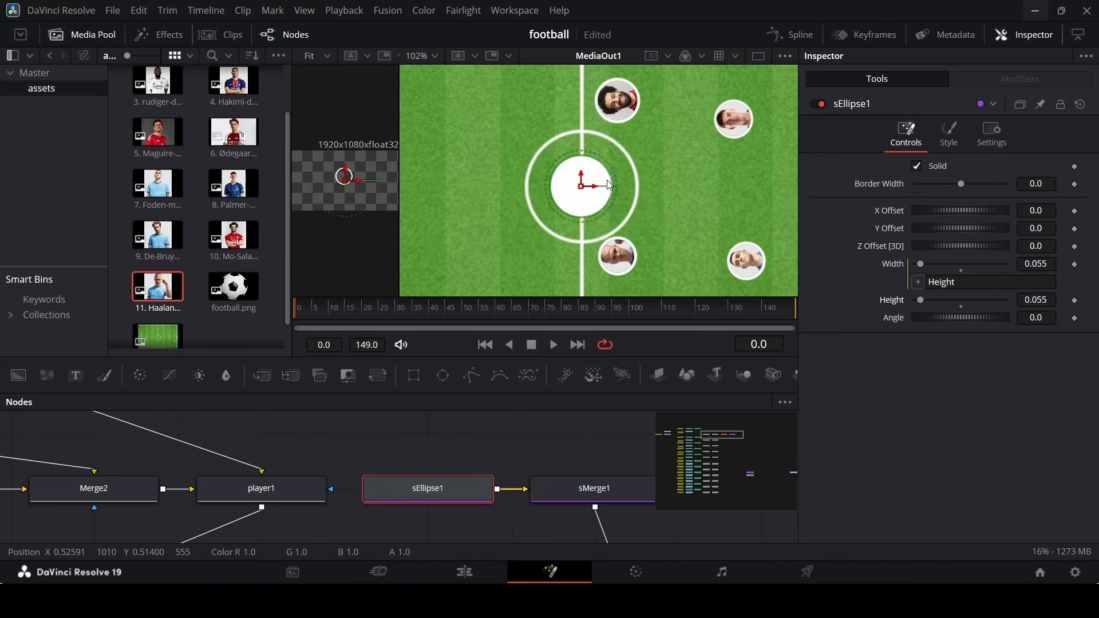
scroll(610, 187, "up", 4)
scroll(609, 188, "down", 3)
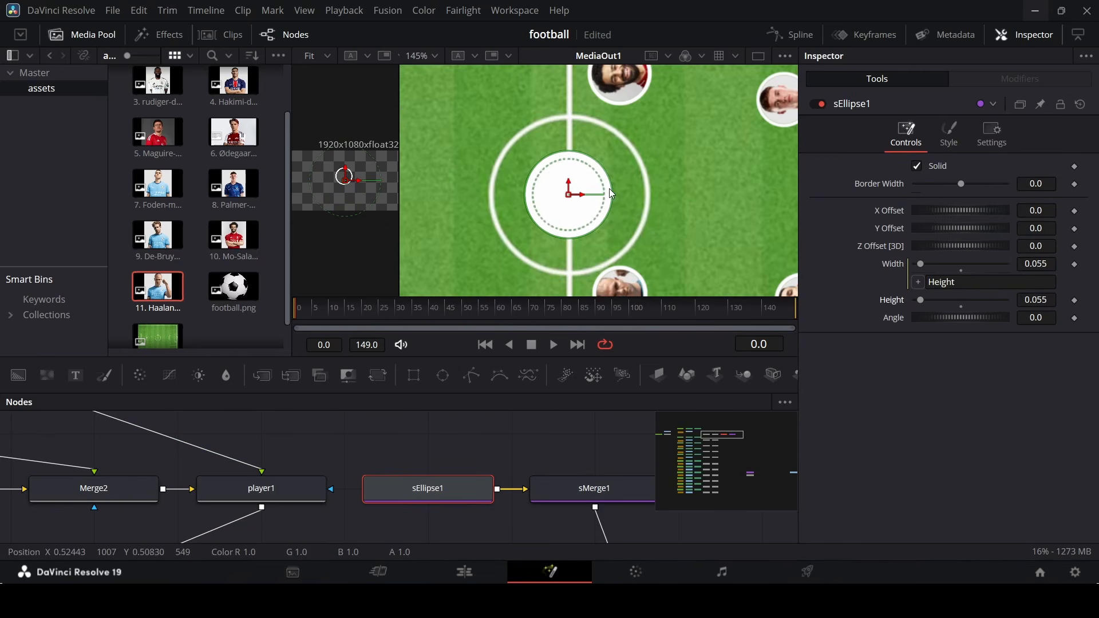
Set sEllipse1's Height to 0.03 as a trial, and settle on 0.04.
left_click(1050, 302)
type("3")
key("Tab")
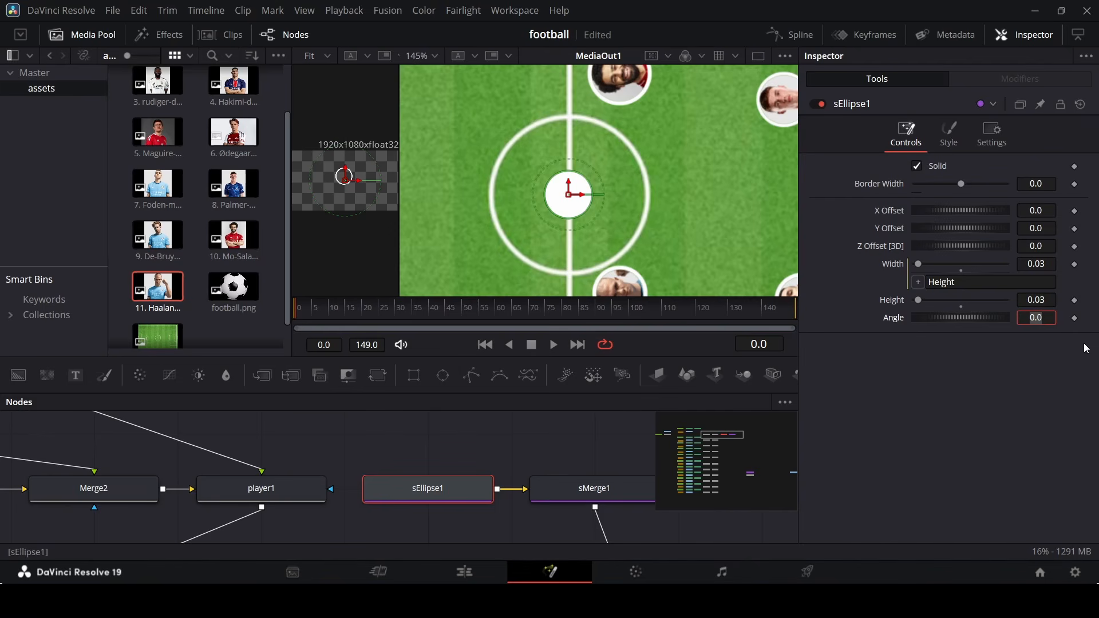
key("shift+Tab")
type("0.04")
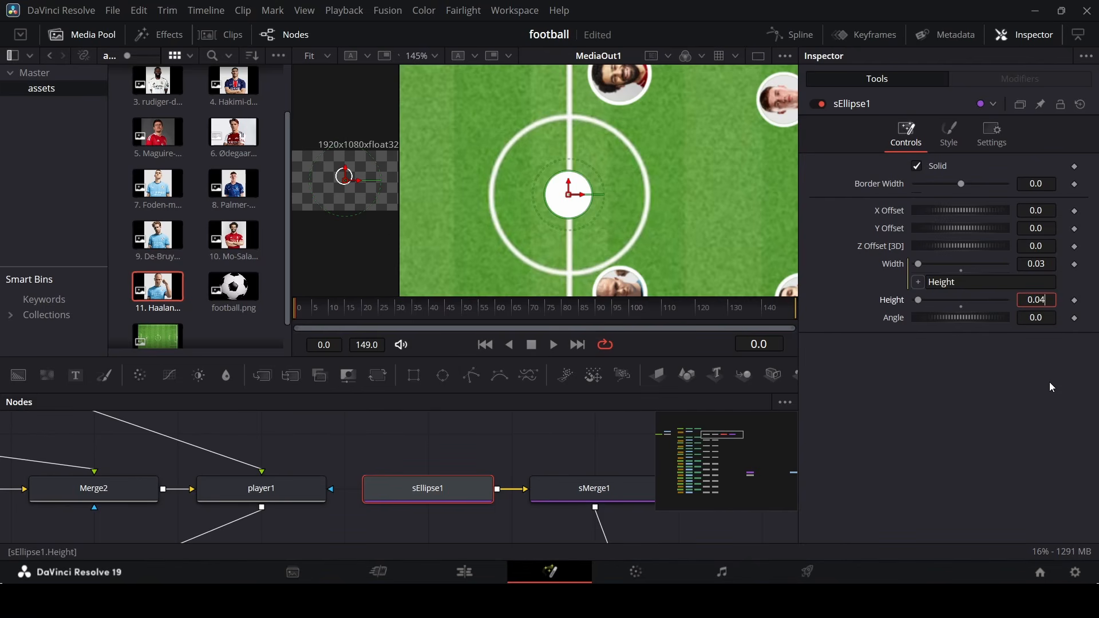
key("Tab")
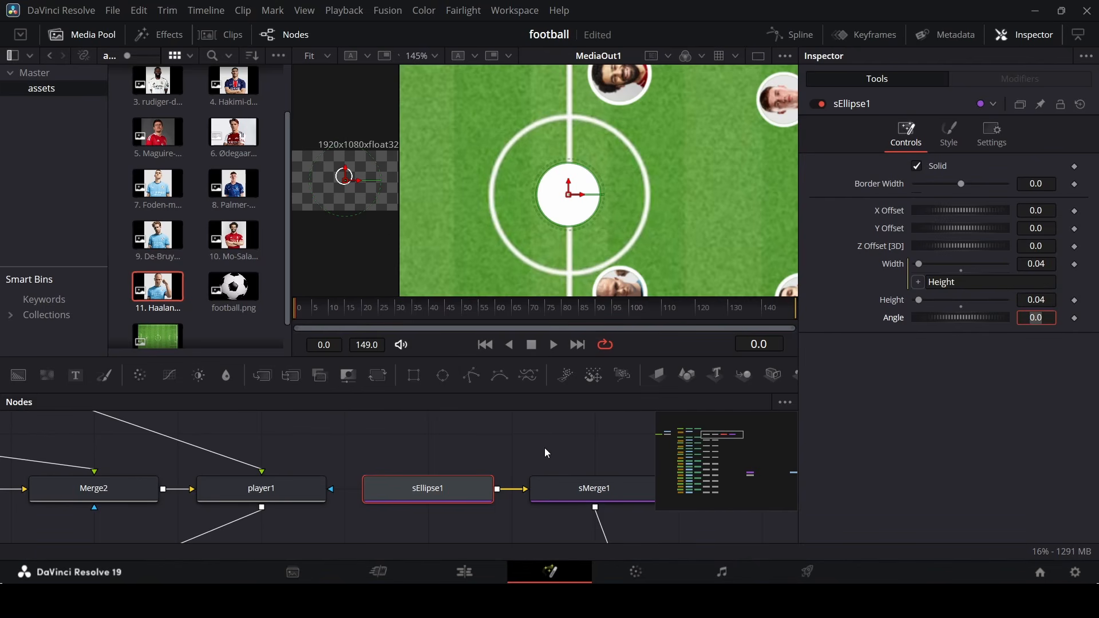
left_click(547, 453)
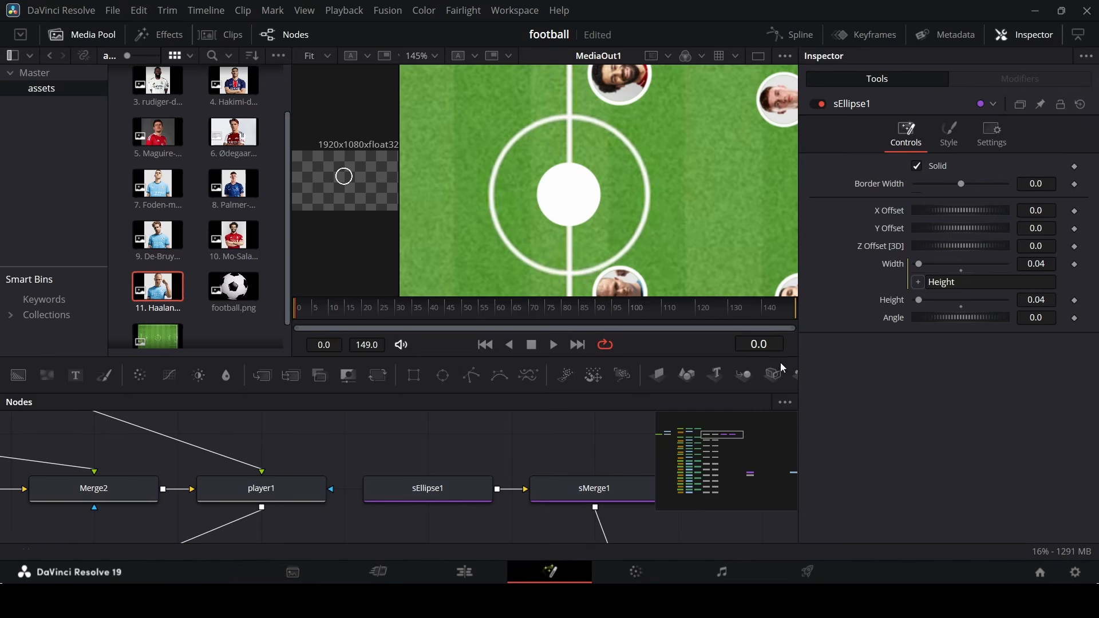
Colour sEllipse1 orange with Green at about 0.724 and Blue at 0.0.
left_click(949, 136)
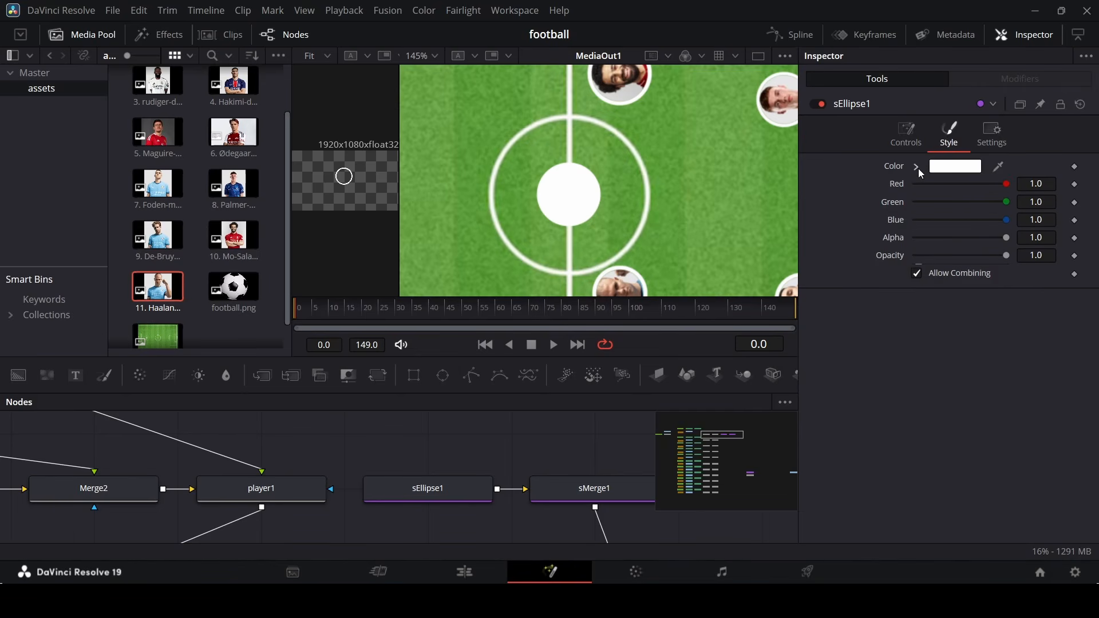
left_click_drag(996, 201, 880, 211)
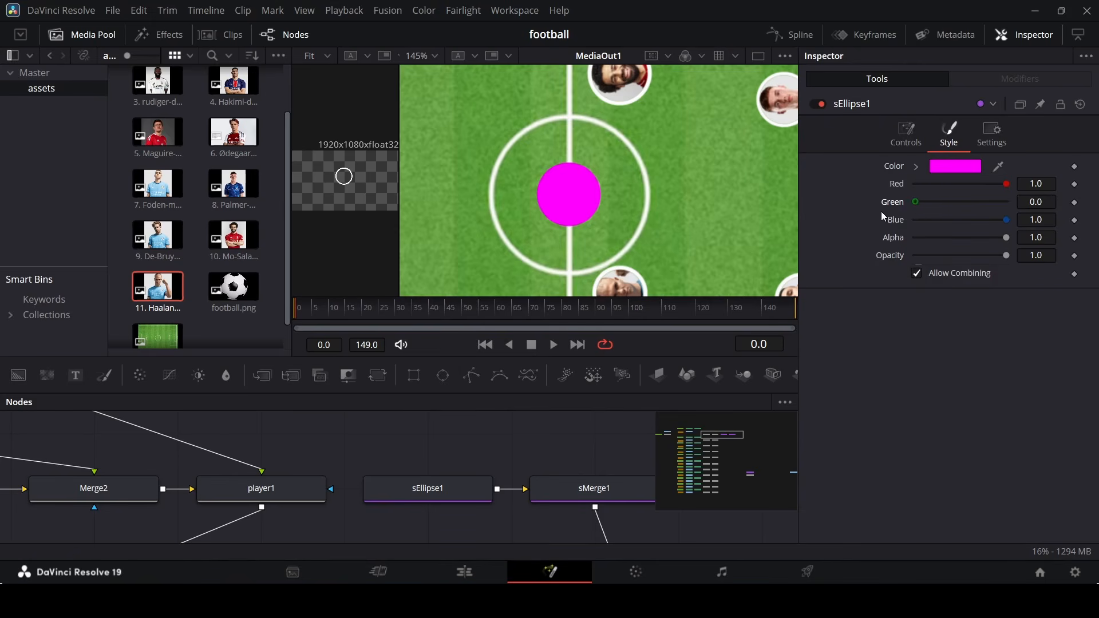
left_click_drag(1006, 220, 895, 224)
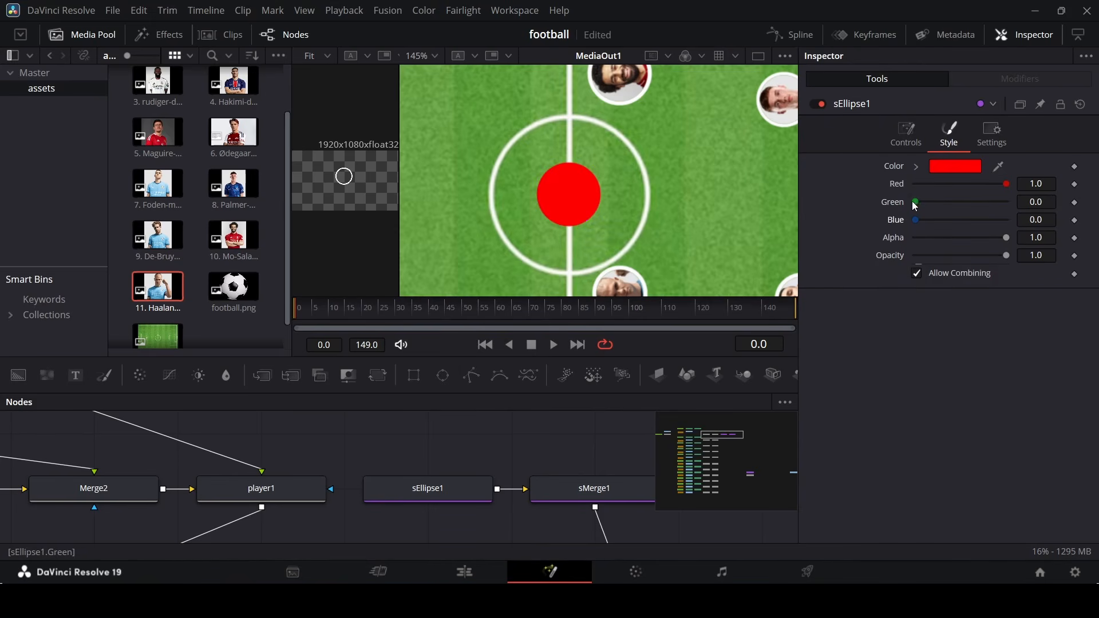
left_click_drag(915, 202, 980, 205)
Add a second sEllipse node, connect it to sMerge1 and place it on the side opposite sEllipse1.
scroll(460, 445, "down", 2)
key("shift+space")
type("sren")
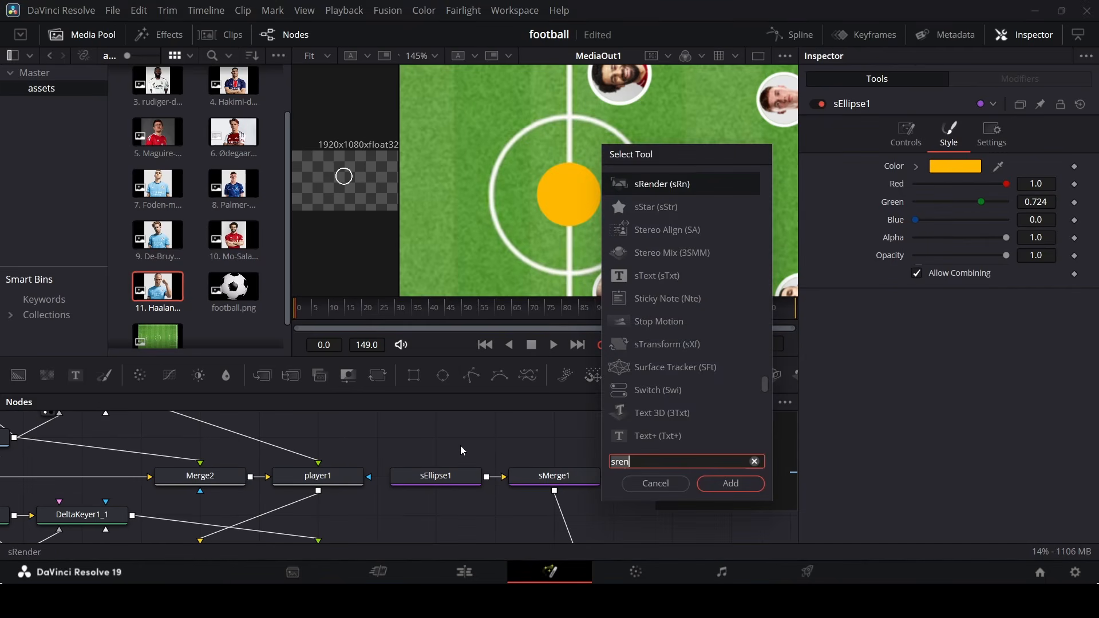
type("se")
key("Return")
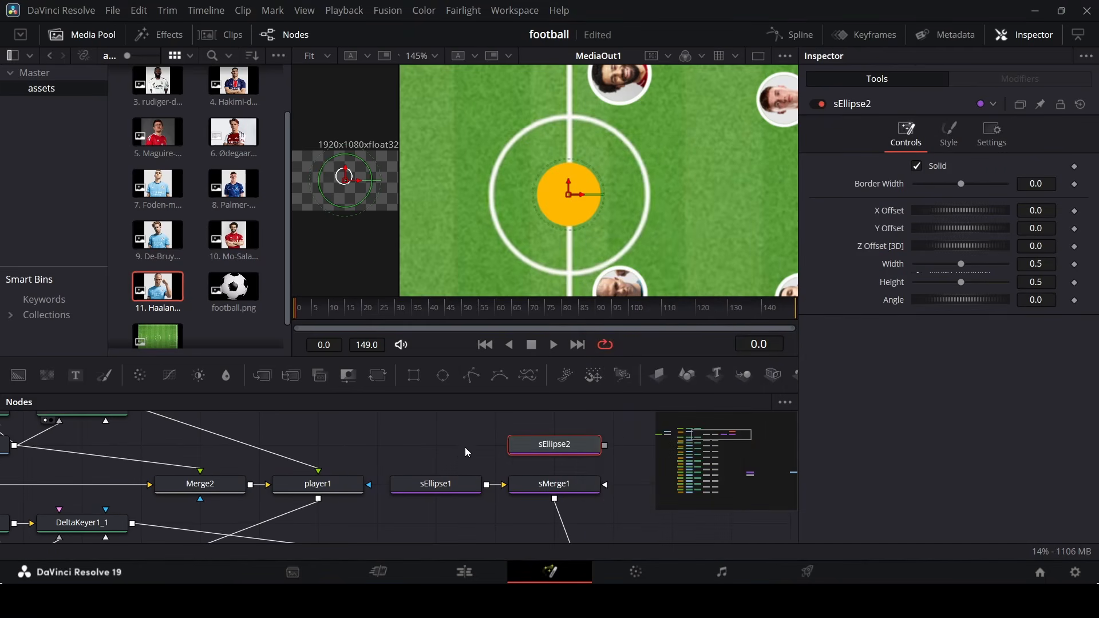
scroll(303, 466, "down", 2)
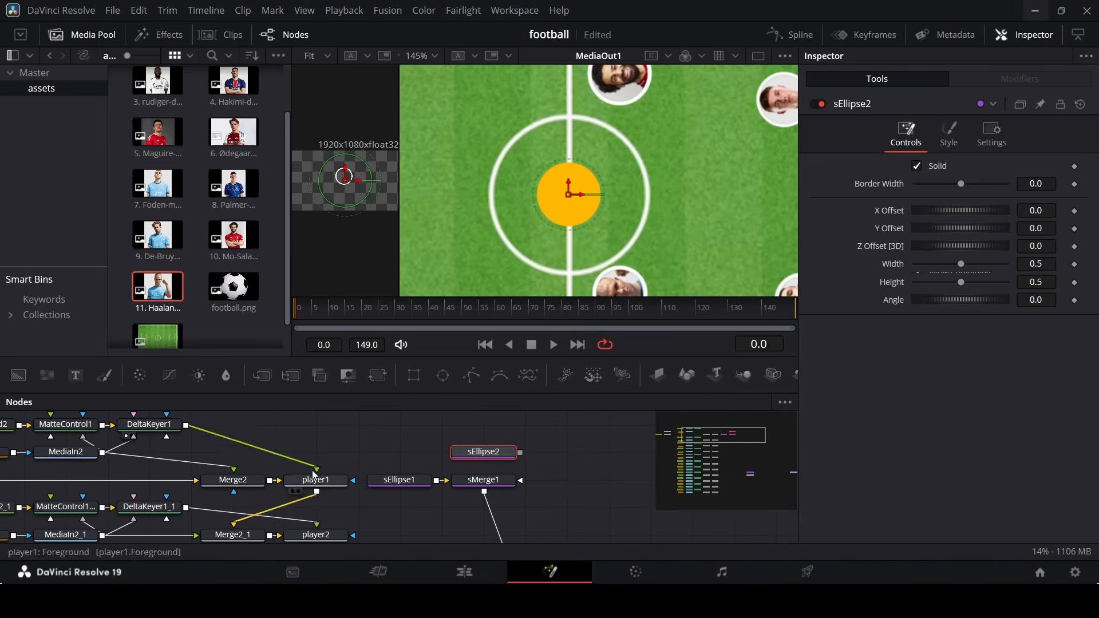
left_click_drag(490, 458, 525, 474)
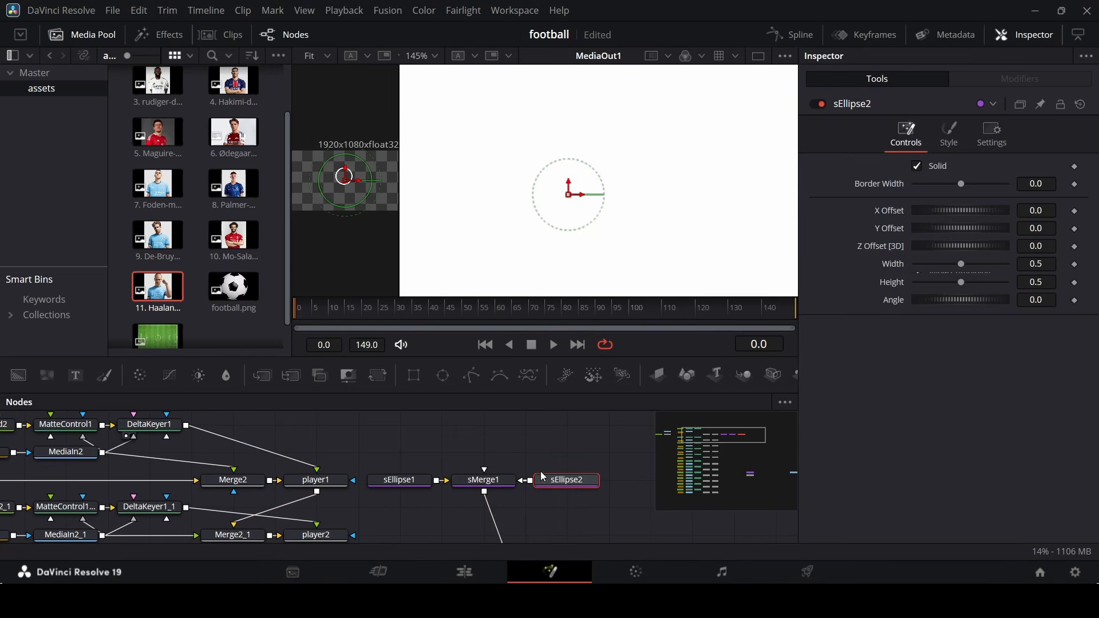
Copy sEllipse1's settings onto sEllipse2.
left_click(401, 486)
right_click(590, 483)
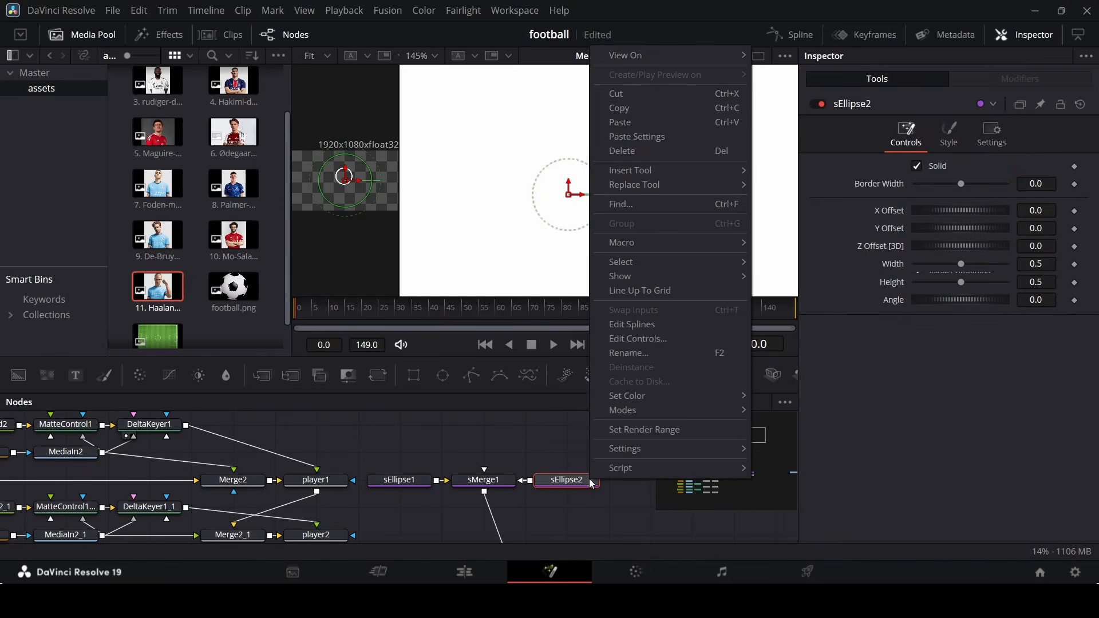
left_click(654, 137)
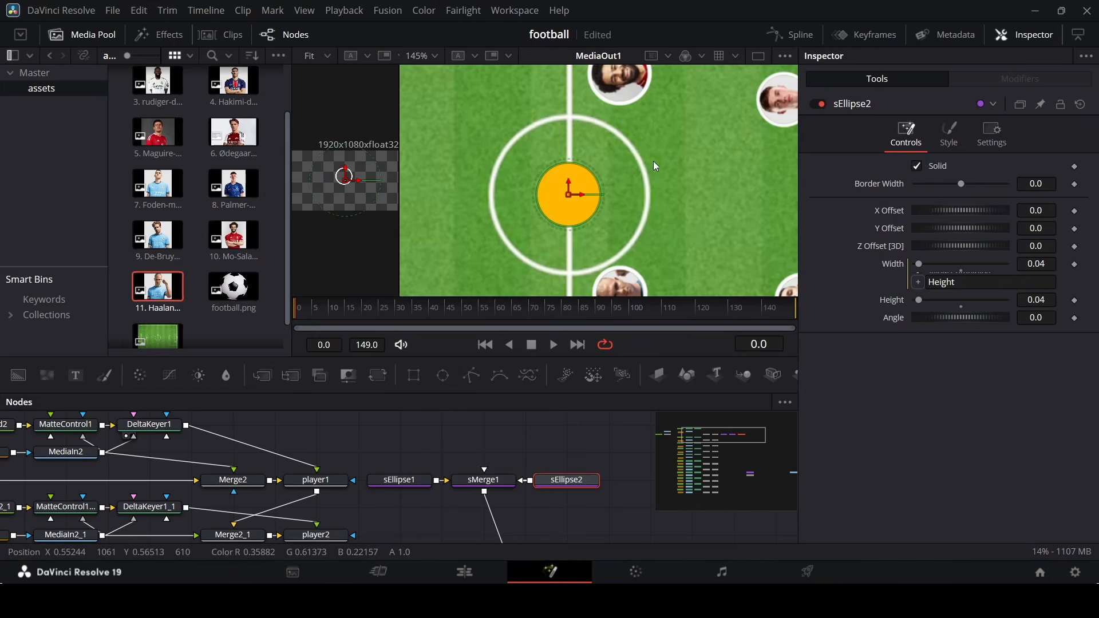
Pin sEllipse2's controls so they stay displayed together with those of sEllipse1.
left_click(459, 444)
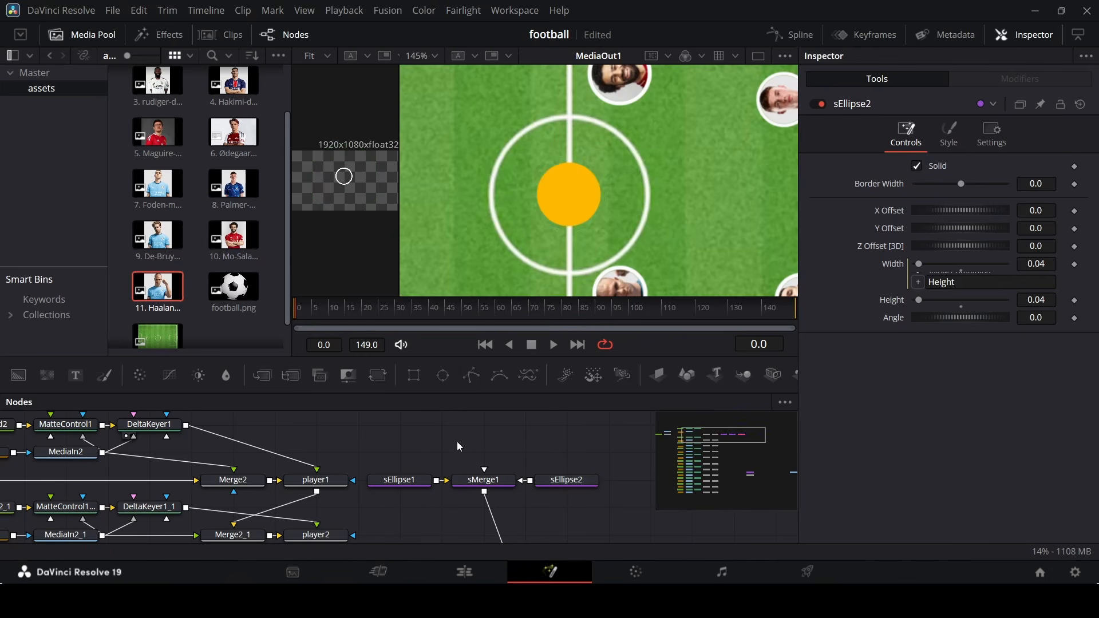
scroll(473, 443, "up", 2)
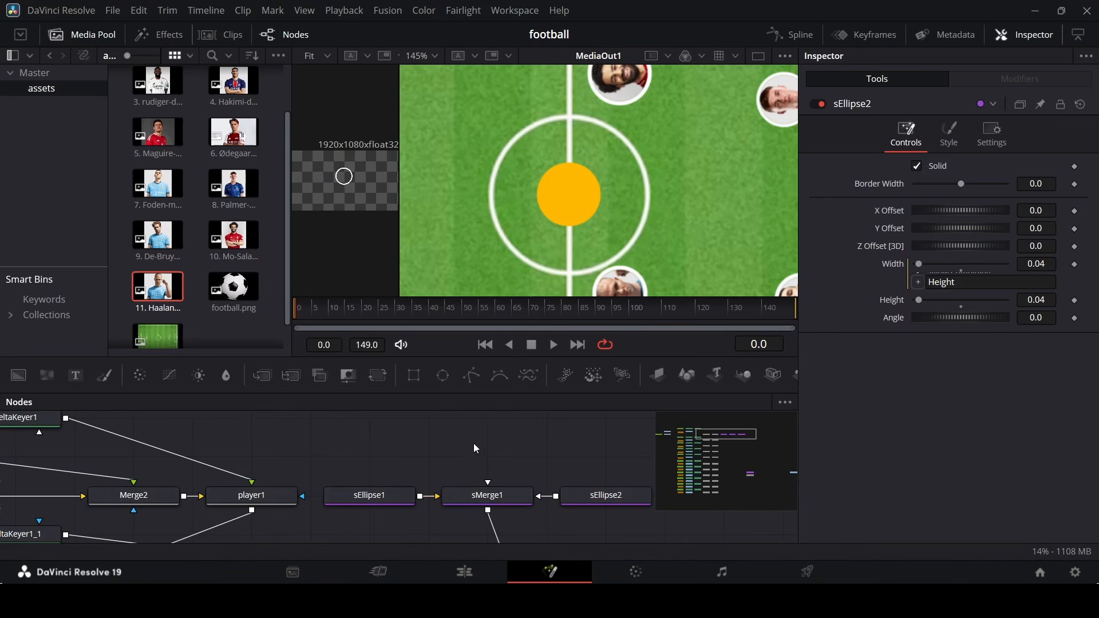
left_click(620, 504)
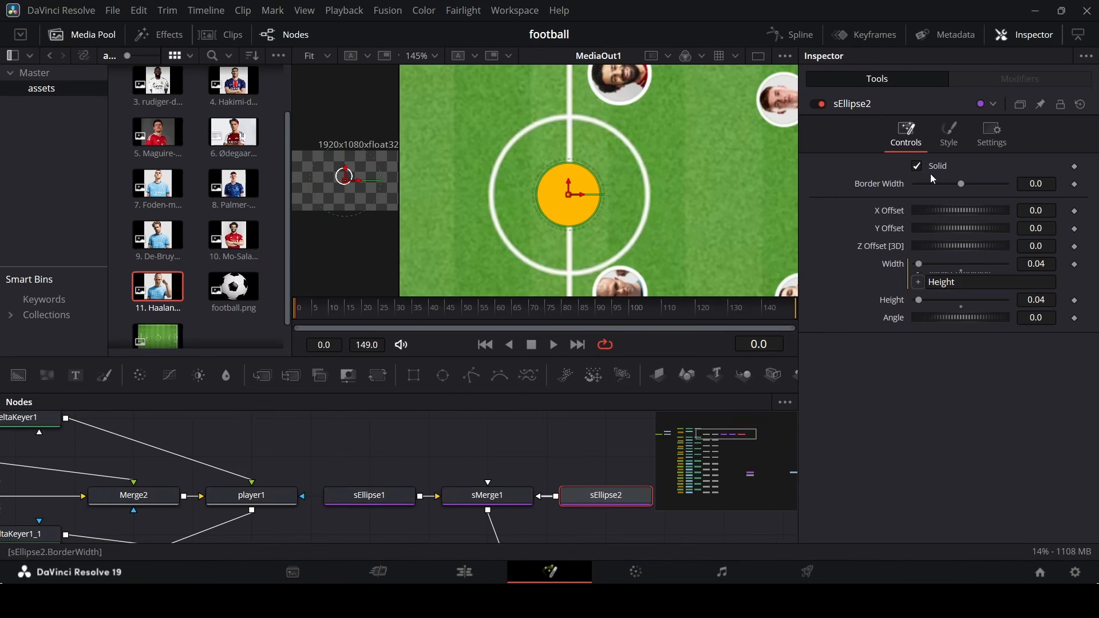
left_click(1040, 105)
left_click(380, 498)
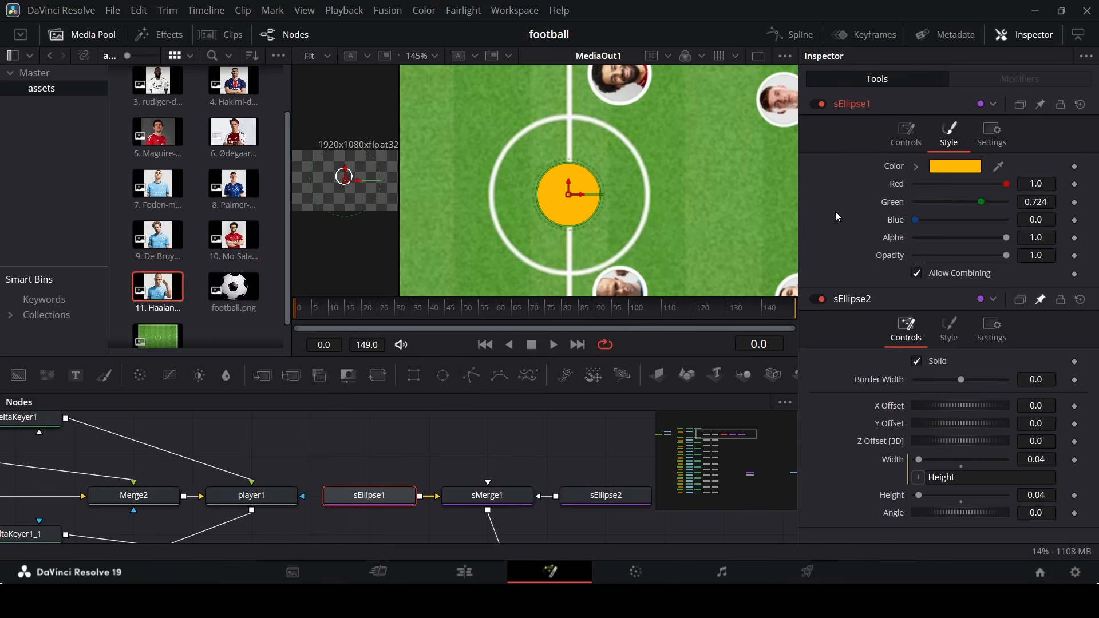
Colour sEllipse2 pure red, with Green and Blue at 0.0.
scroll(622, 264, "down", 2)
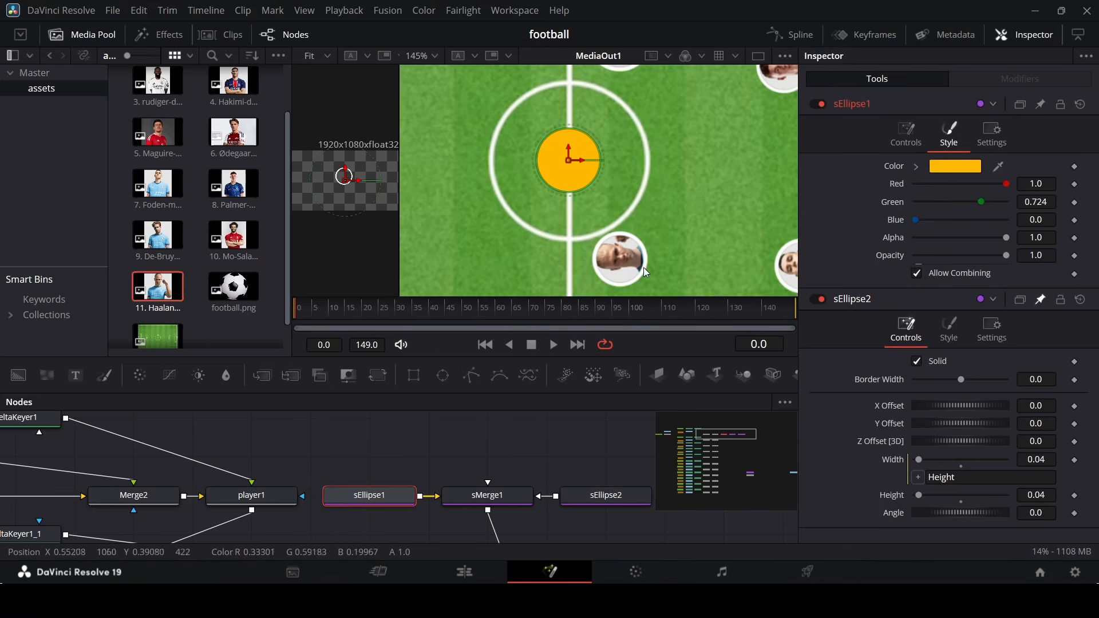
scroll(624, 259, "up", 2)
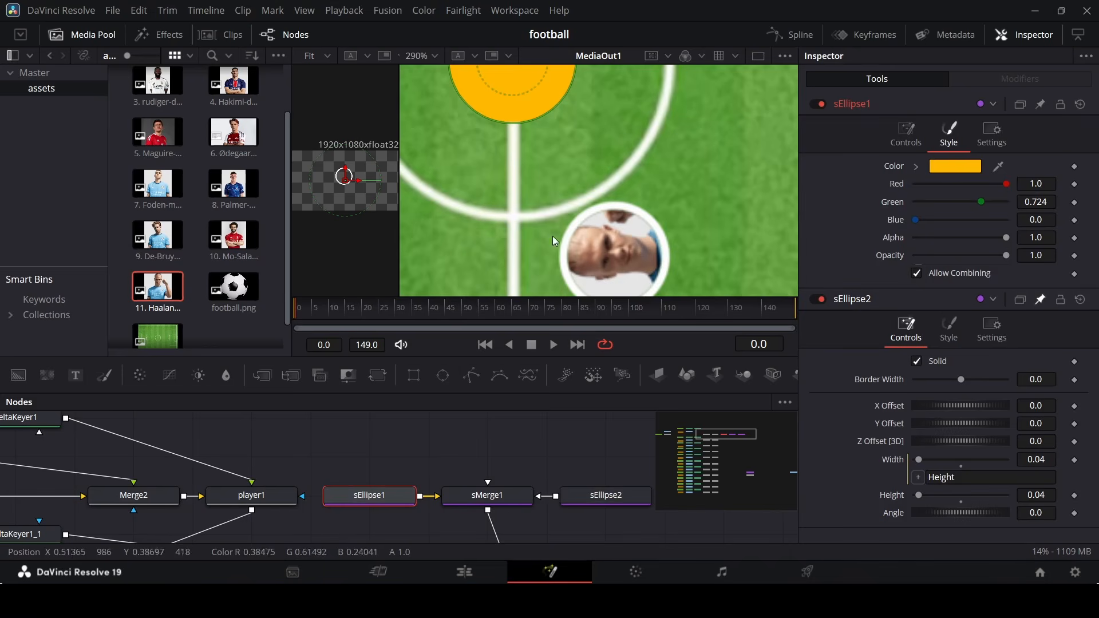
scroll(551, 235, "up", 2)
scroll(633, 181, "down", 2)
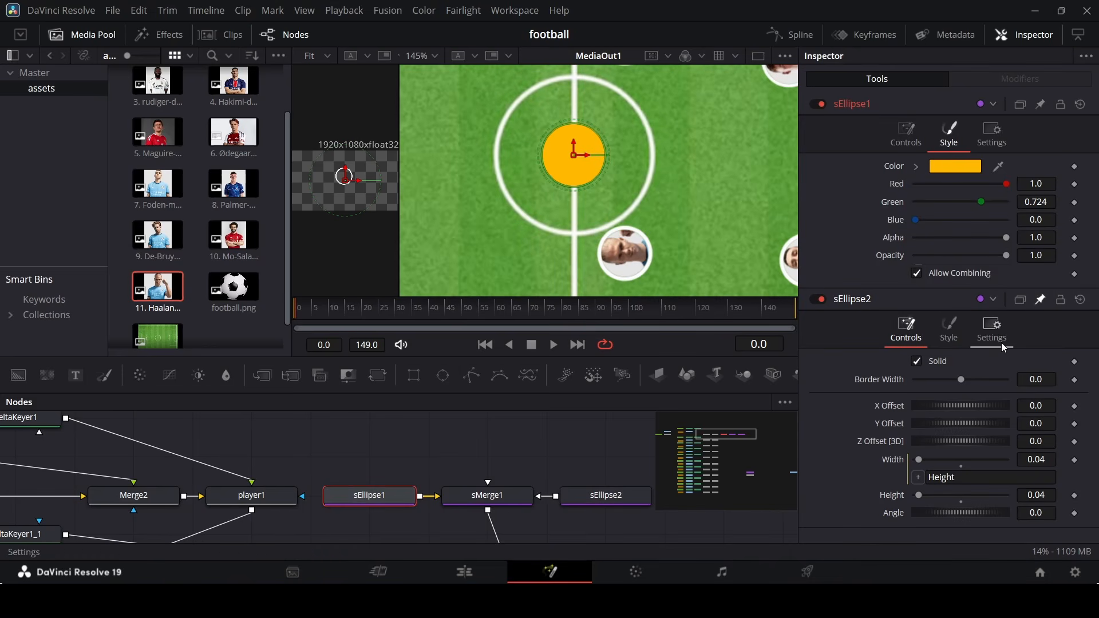
left_click(954, 339)
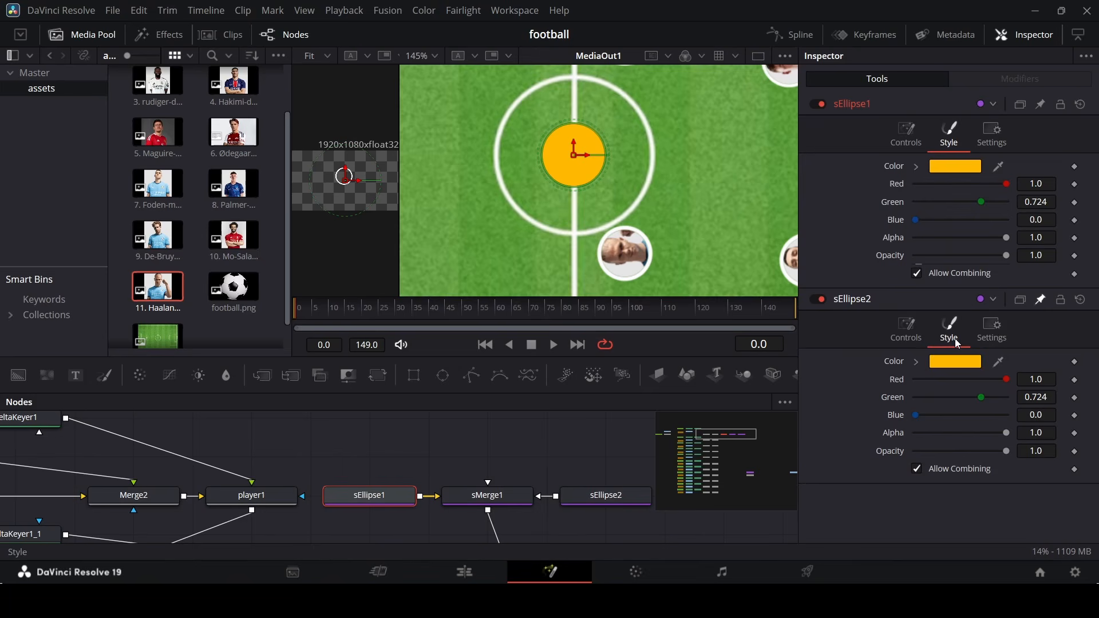
left_click(917, 362)
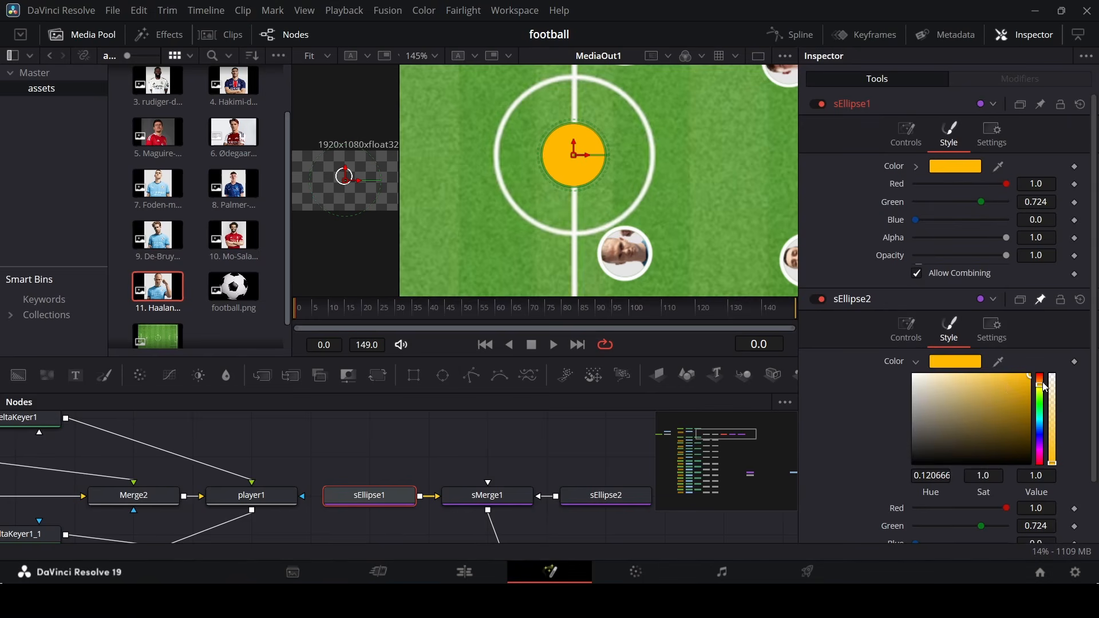
left_click_drag(1045, 387, 1043, 375)
left_click(918, 361)
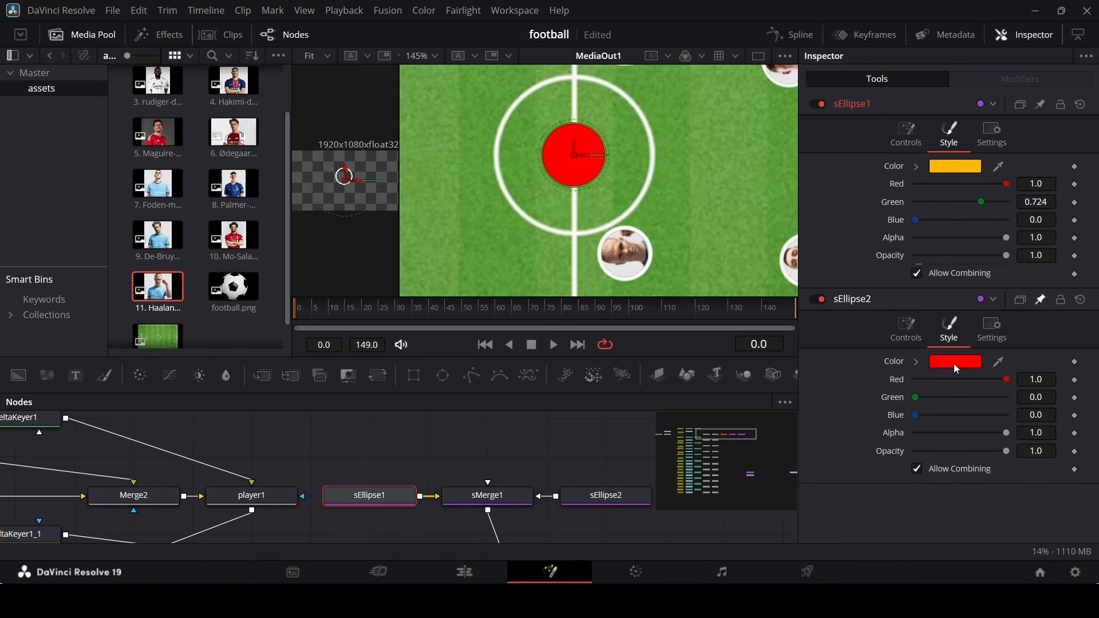
Turn sEllipse2 into an outline by disabling Solid and giving it a Border Width of about 0.006.
left_click(918, 334)
left_click(935, 363)
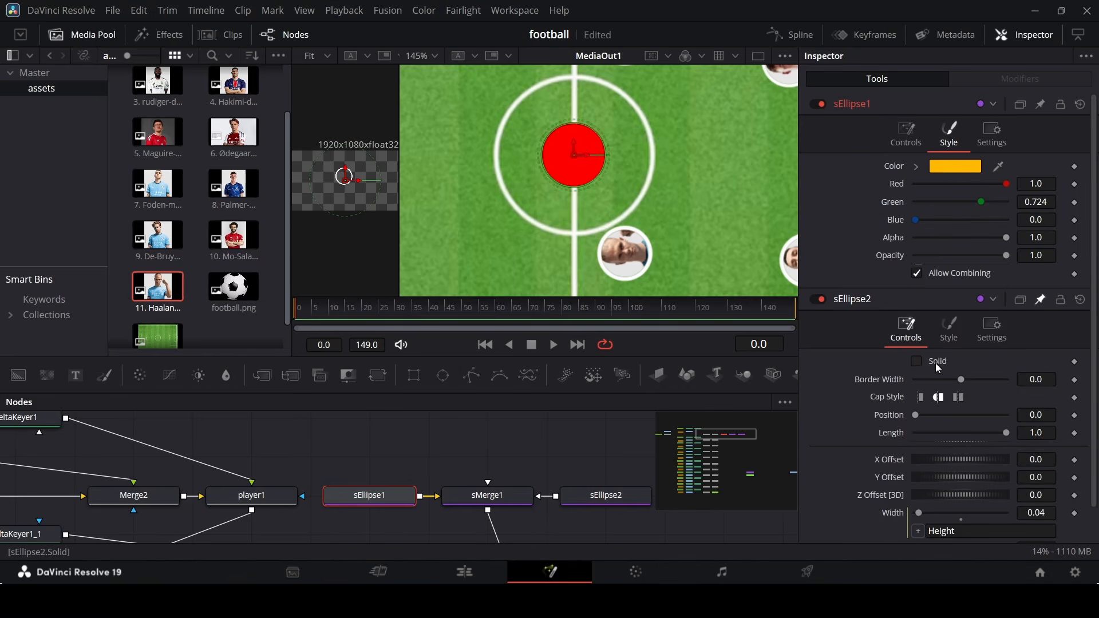
left_click_drag(960, 378, 962, 381)
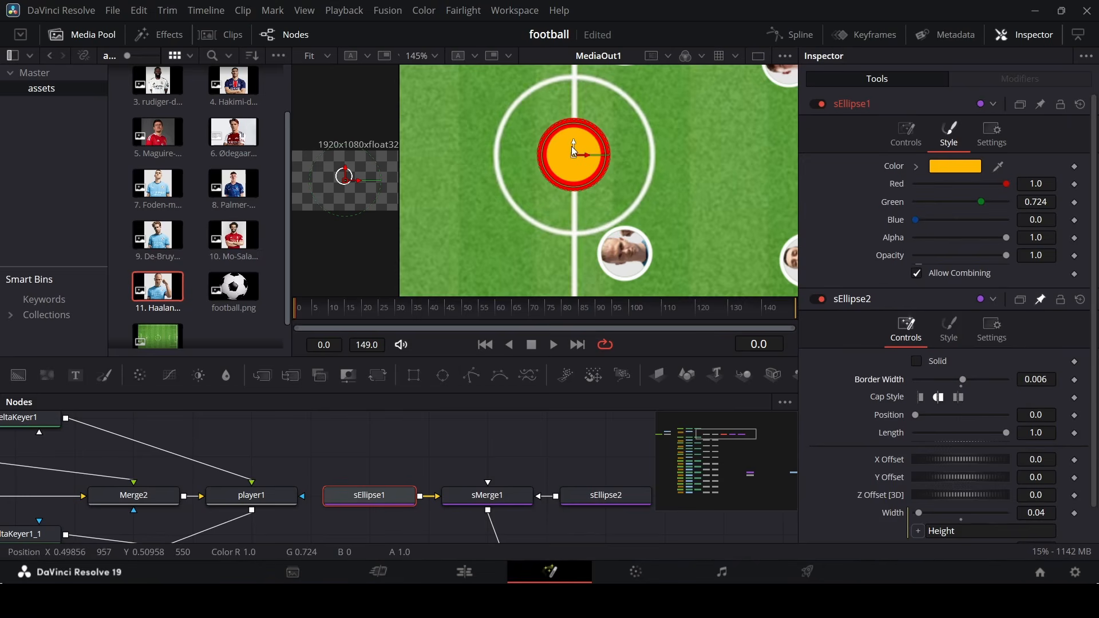
Set sEllipse2's Border Width to 0.004 as a trial.
scroll(571, 146, "up", 5)
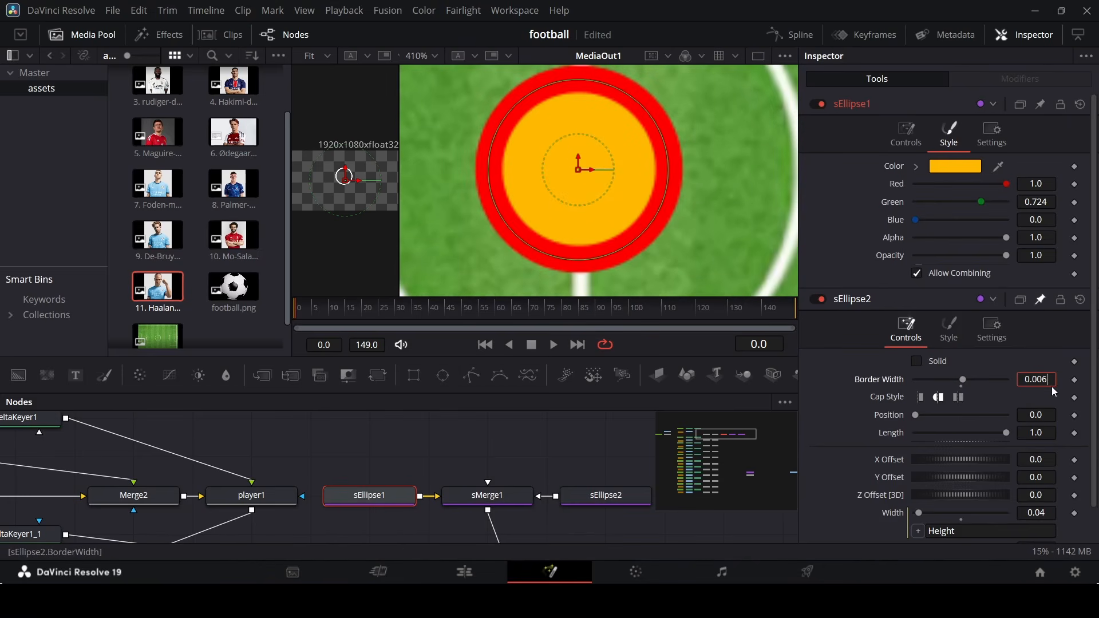
key("BackSpace")
type("4")
key("Tab")
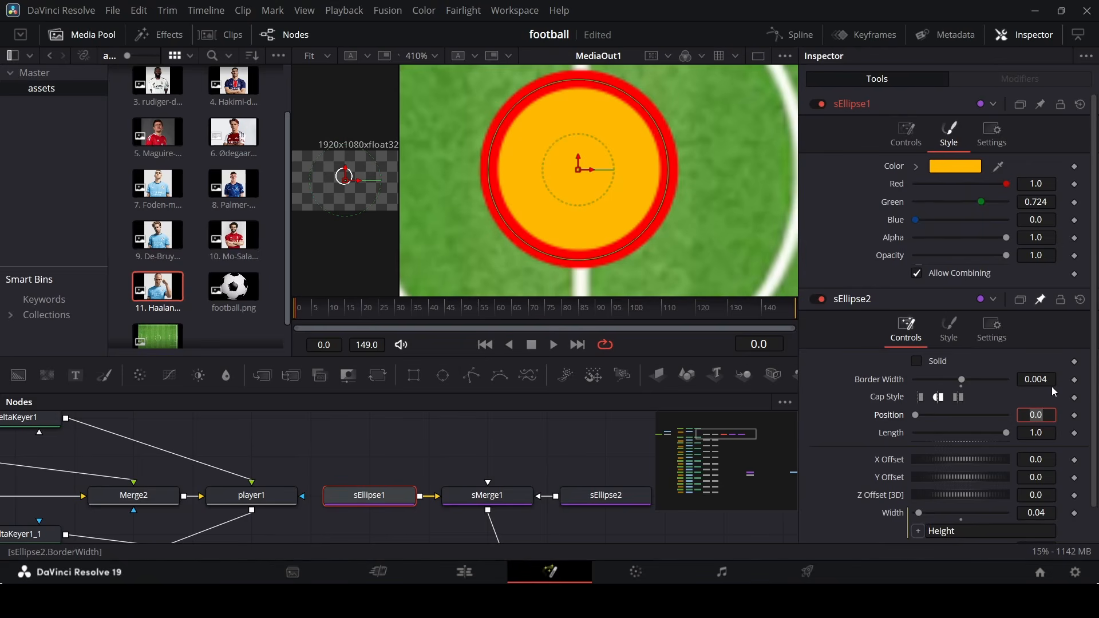
left_click(598, 455)
scroll(586, 214, "down", 5)
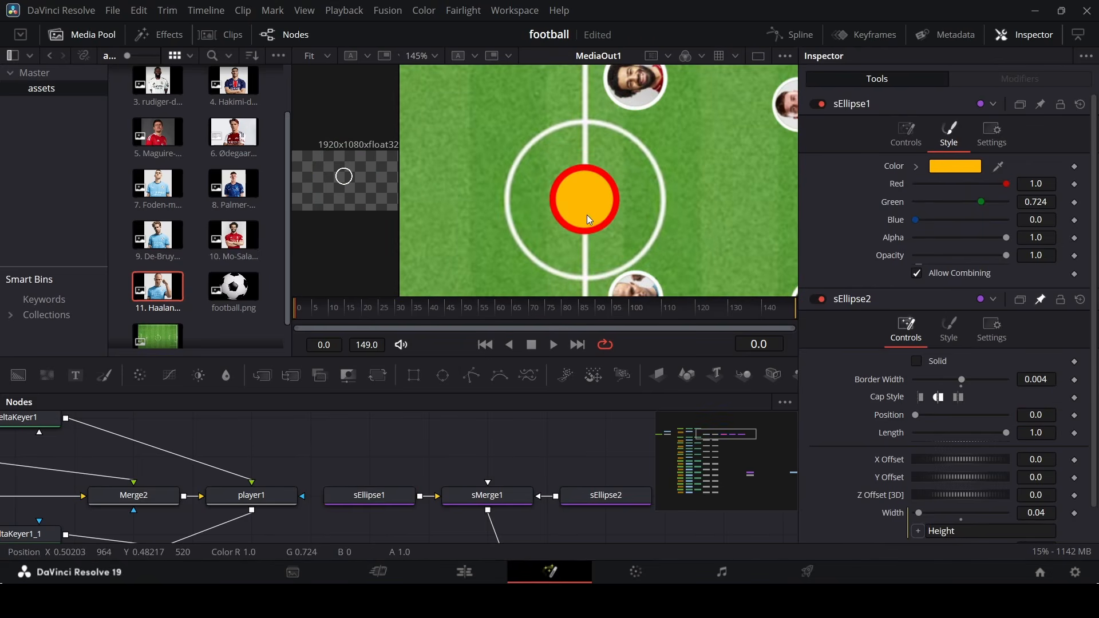
Thin the red outline by setting sEllipse2's Border Width to 0.003.
scroll(592, 229, "up", 2)
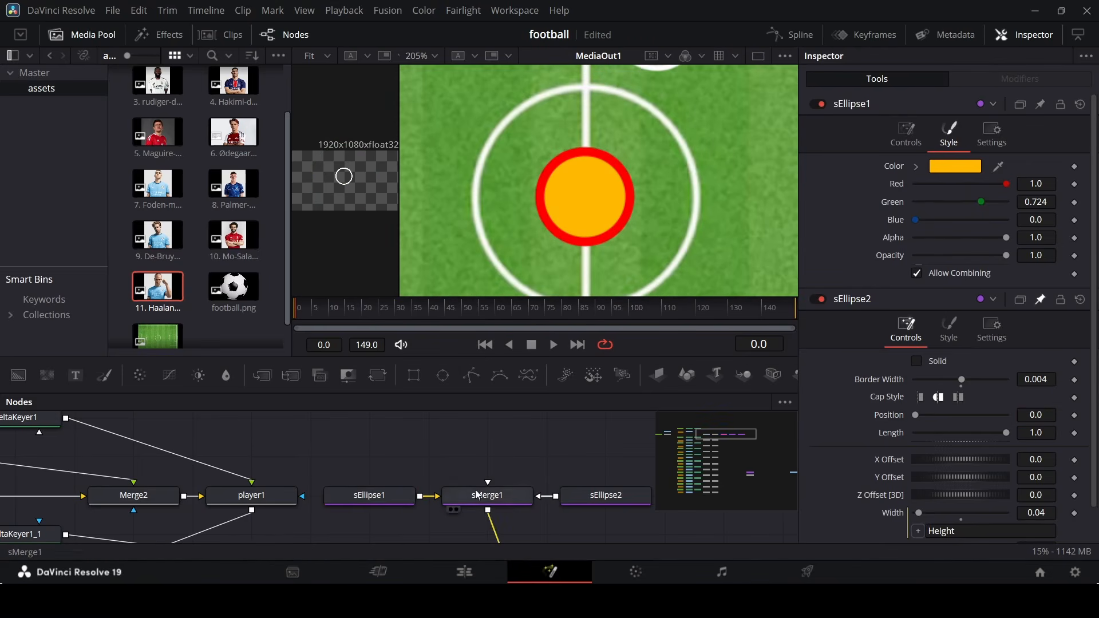
left_click(582, 496)
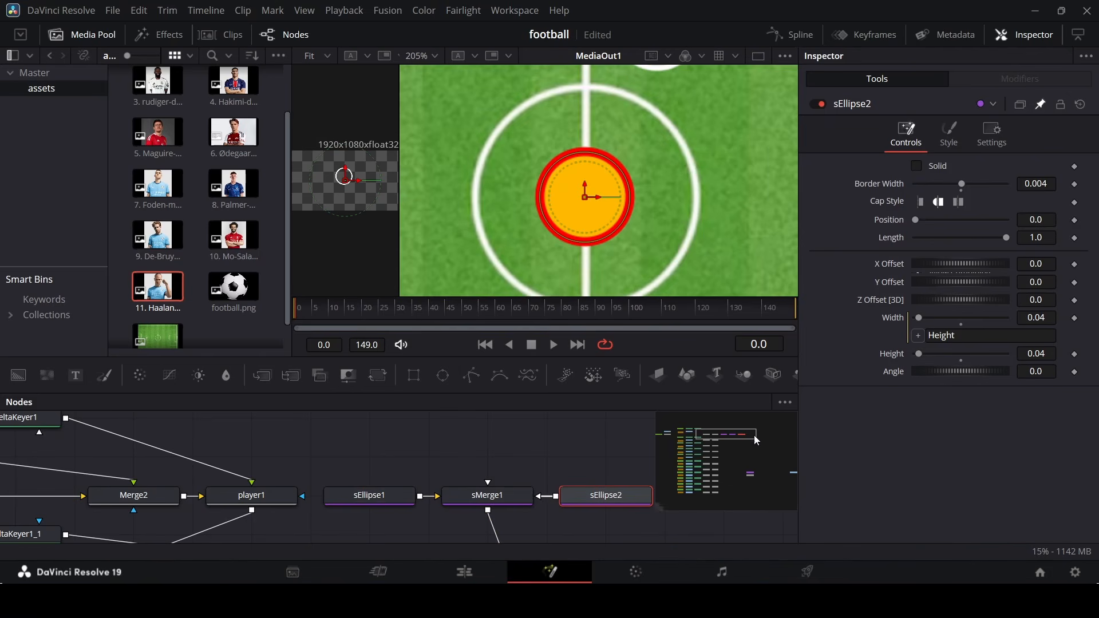
left_click(1053, 184)
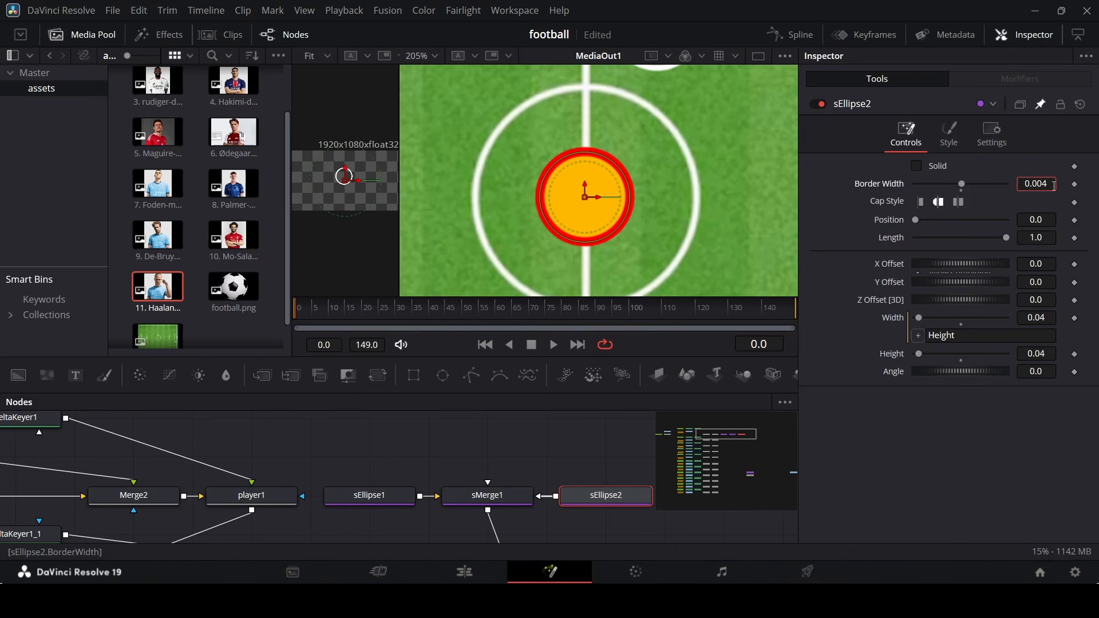
key("BackSpace")
type("3")
key("Tab")
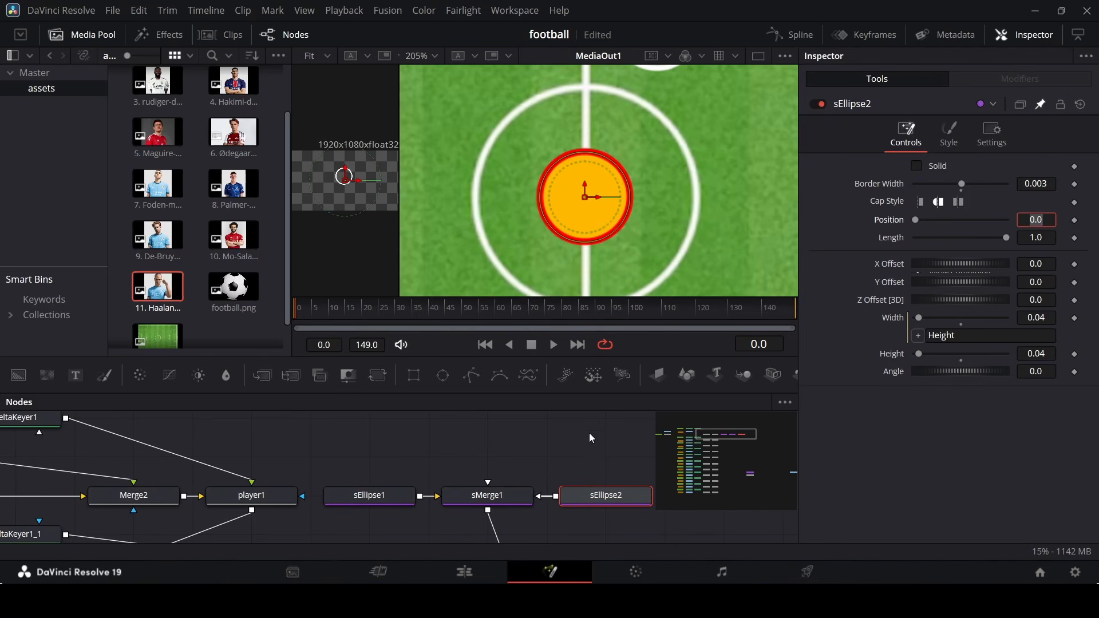
Soften sEllipse2's red to a saturation of about 0.765 and a value of about 0.969.
left_click(949, 135)
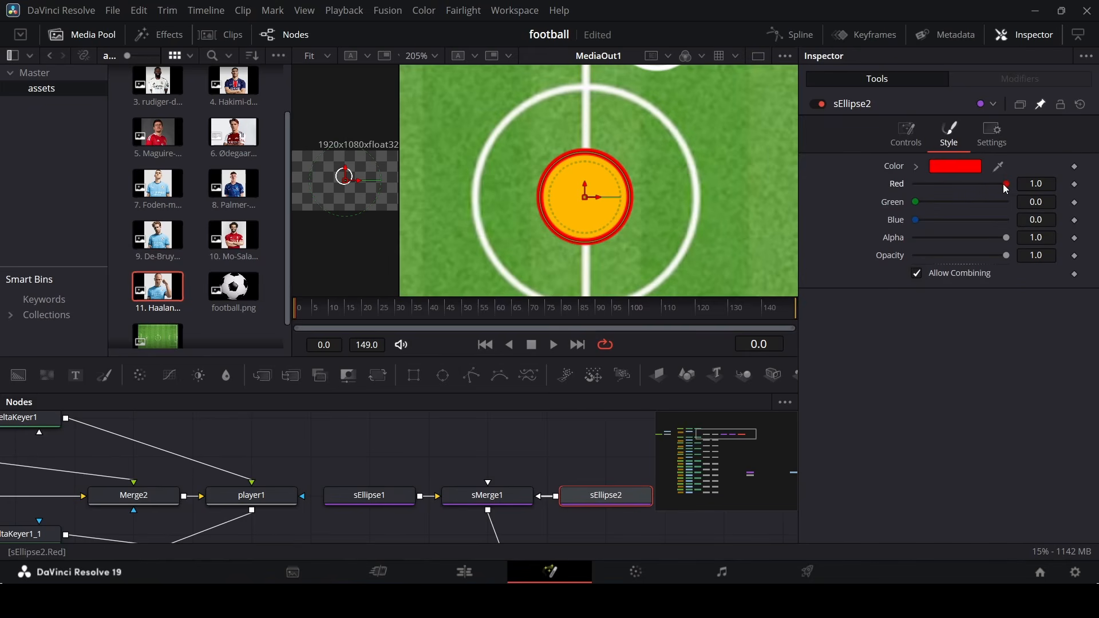
mouse_move(1006, 188)
left_mouse_down()
mouse_move(962, 189)
mouse_move(1019, 179)
mouse_move(1002, 180)
left_mouse_up()
left_click(916, 166)
left_click(503, 445)
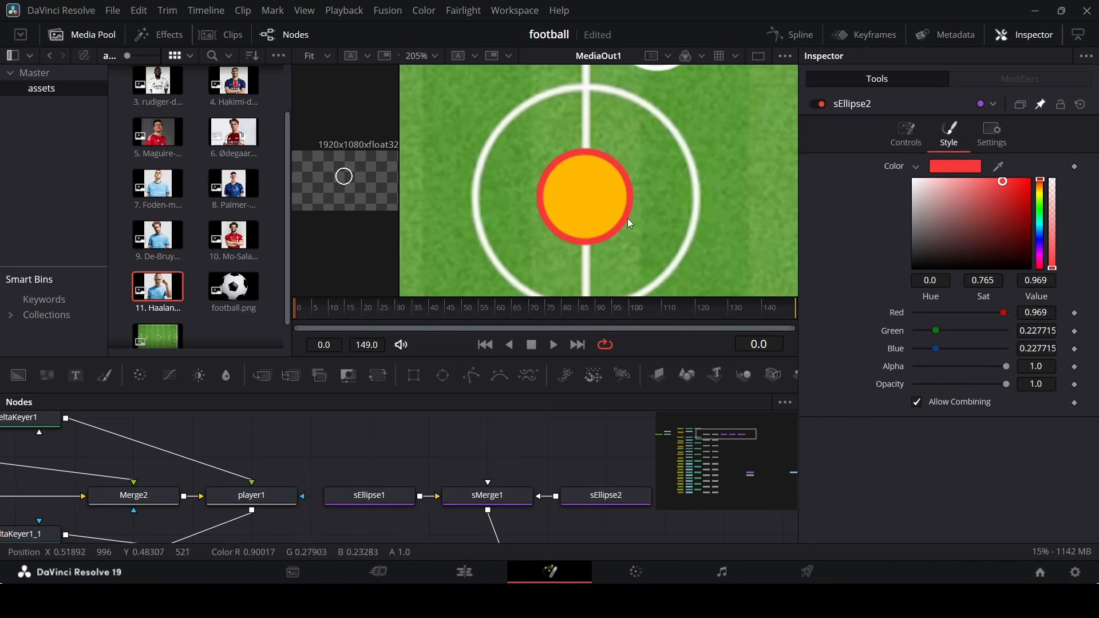
scroll(606, 217, "down", 2)
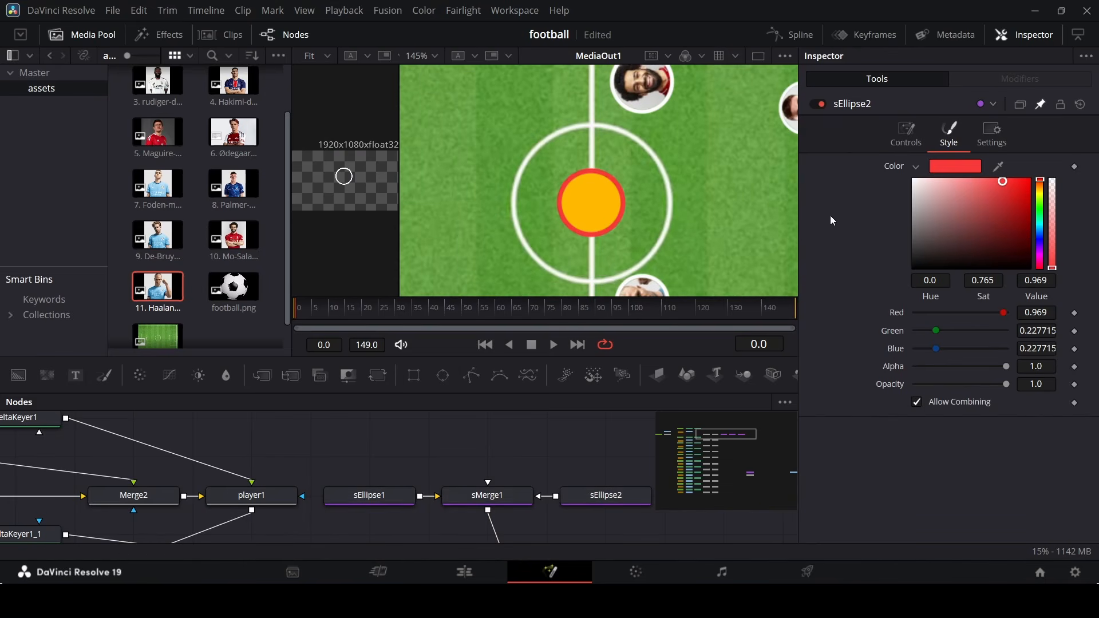
Display the shape controls of both ellipses and add expressions to sEllipse2's X Offset and Y Offset.
left_click(359, 502)
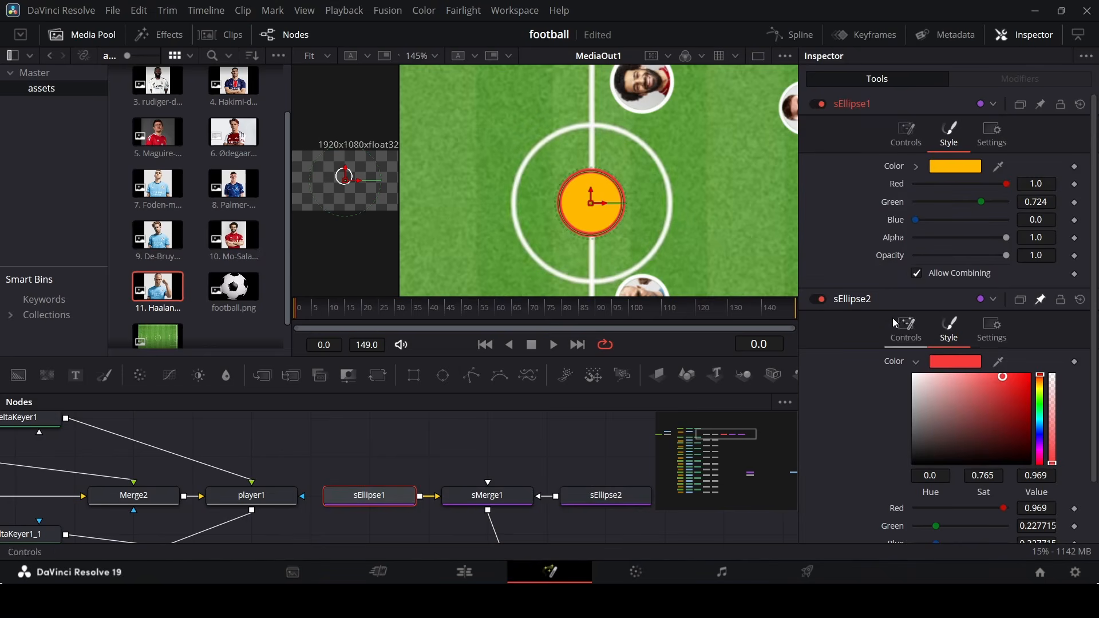
scroll(876, 332, "down", 1)
left_click(892, 271)
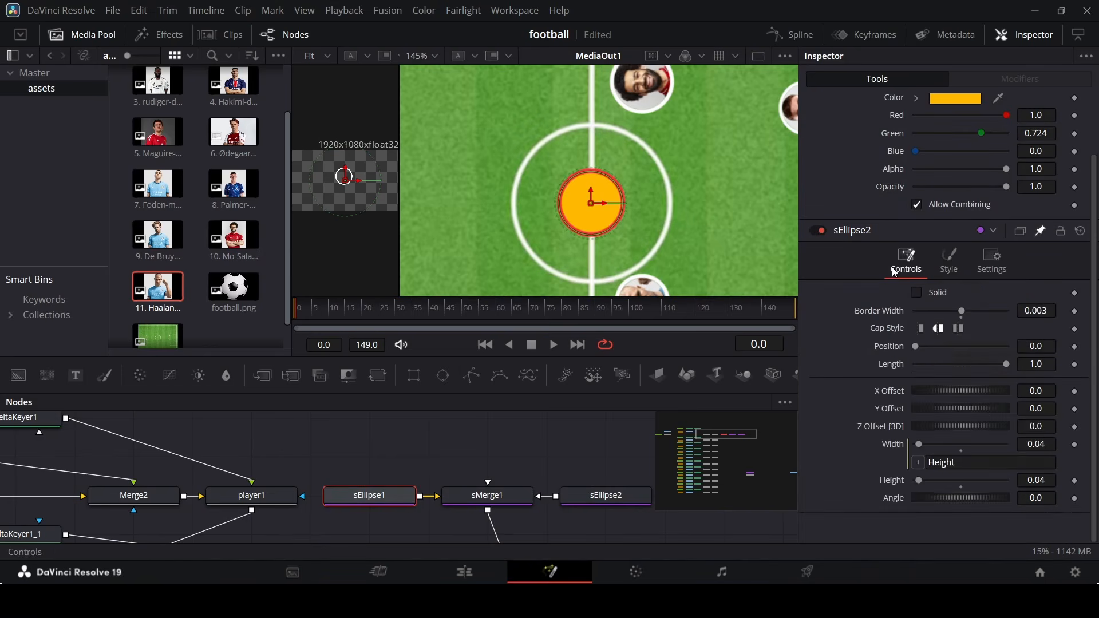
scroll(884, 292, "up", 2)
left_click(904, 138)
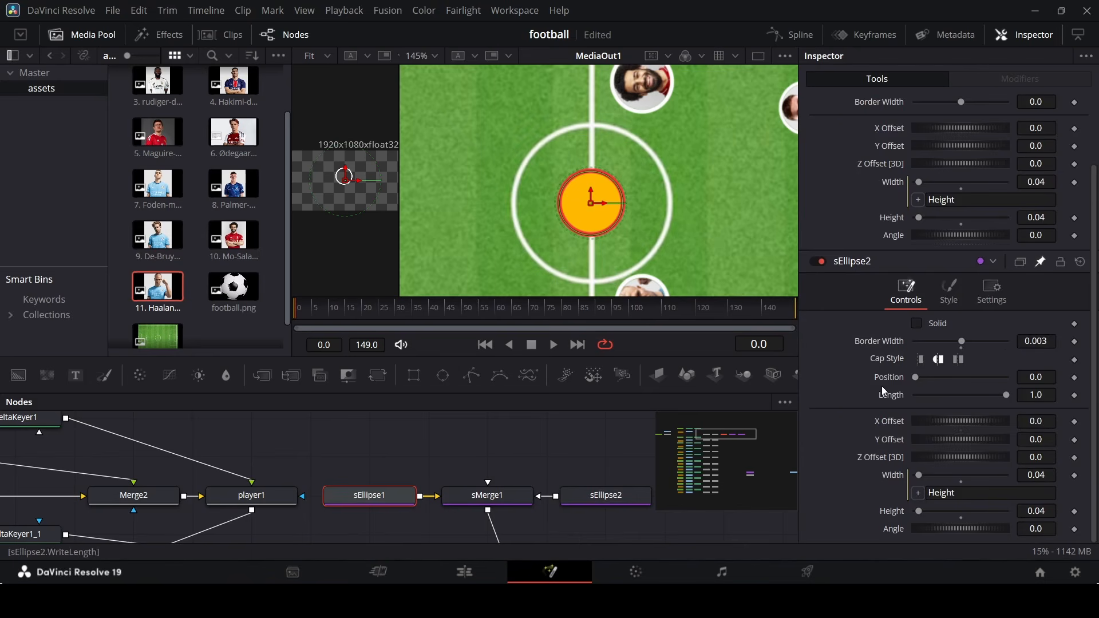
right_click(888, 423)
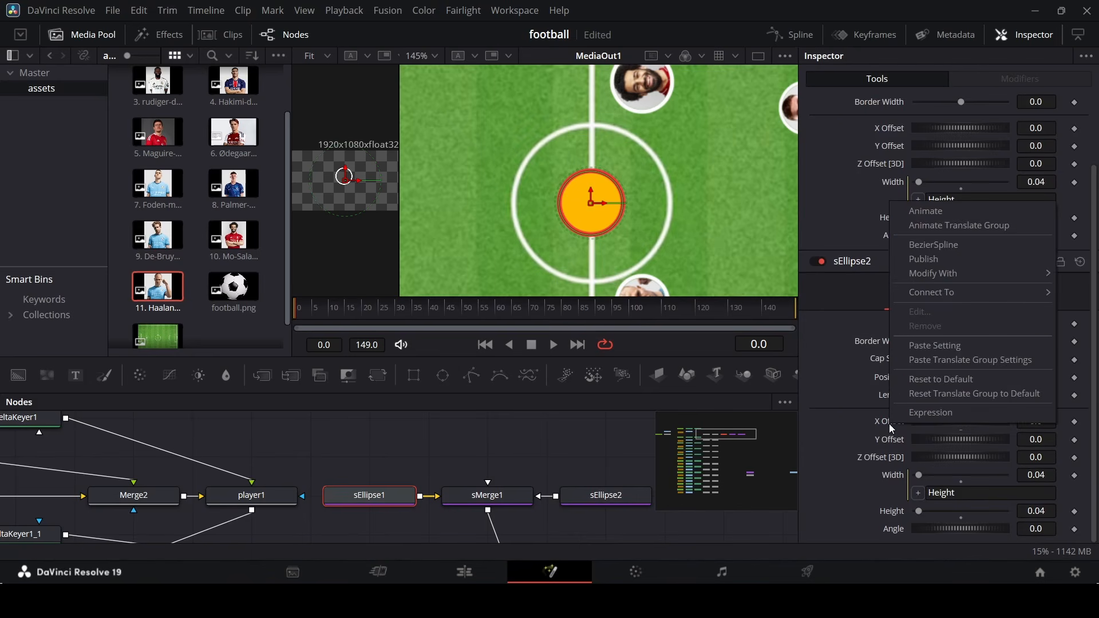
left_click(910, 413)
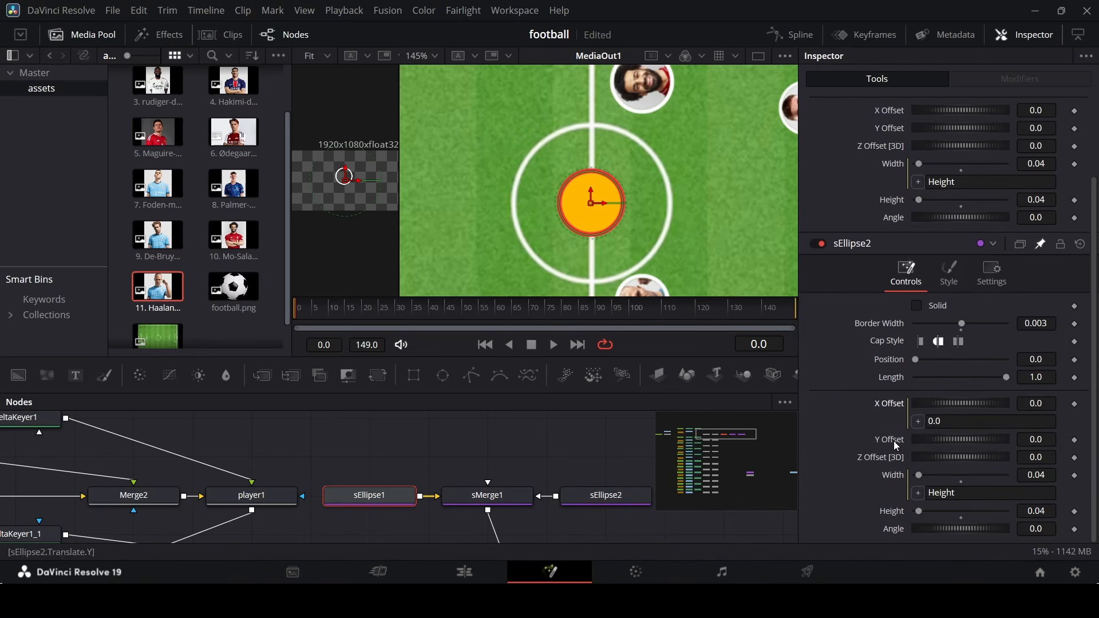
right_click(894, 442)
left_click(921, 431)
Link sEllipse2's X Offset to sEllipse1.Translate.X and its Y Offset to sEllipse1.Translate.Y.
scroll(881, 452, "up", 3)
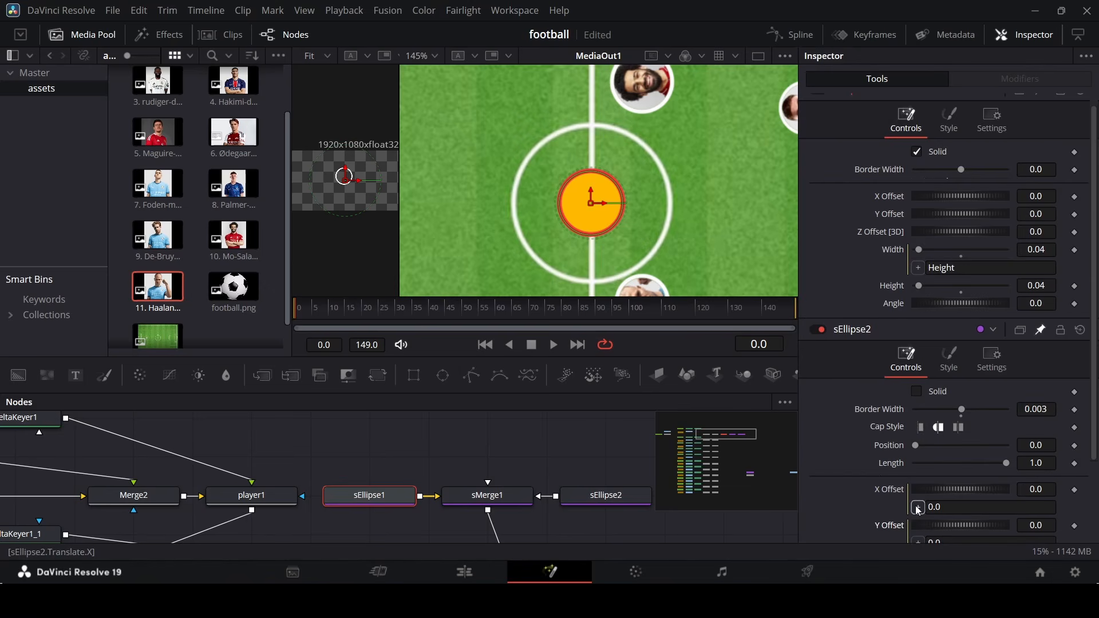
left_click_drag(907, 510, 887, 198)
left_click_drag(1027, 304, 914, 303)
key("ctrl+c")
left_click(972, 340)
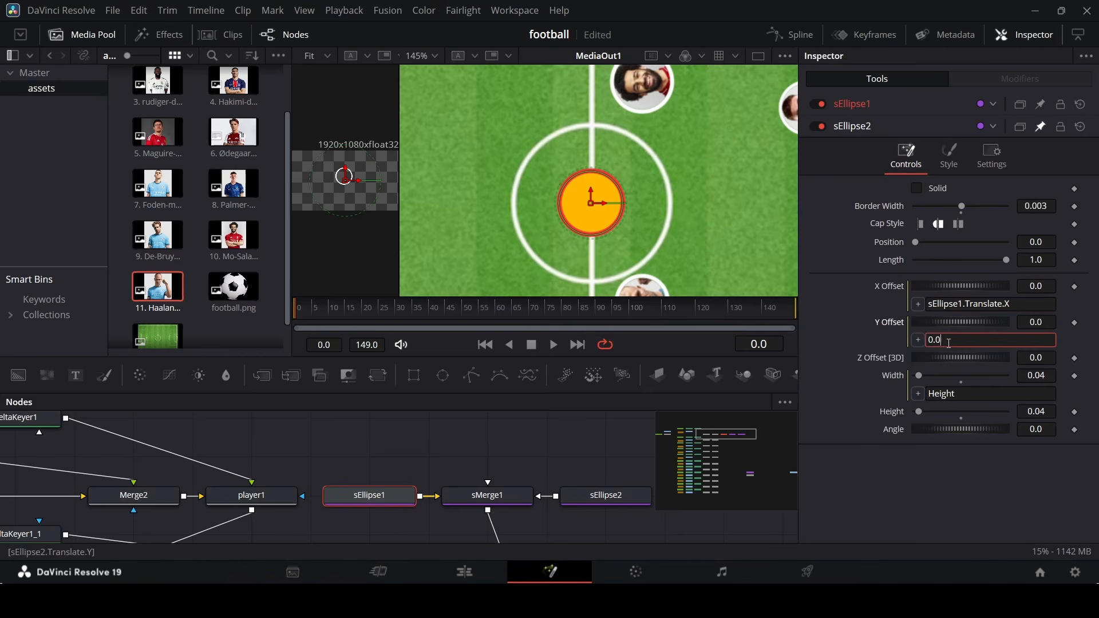
key("ctrl+a")
key("ctrl+v")
key("shift+Left")
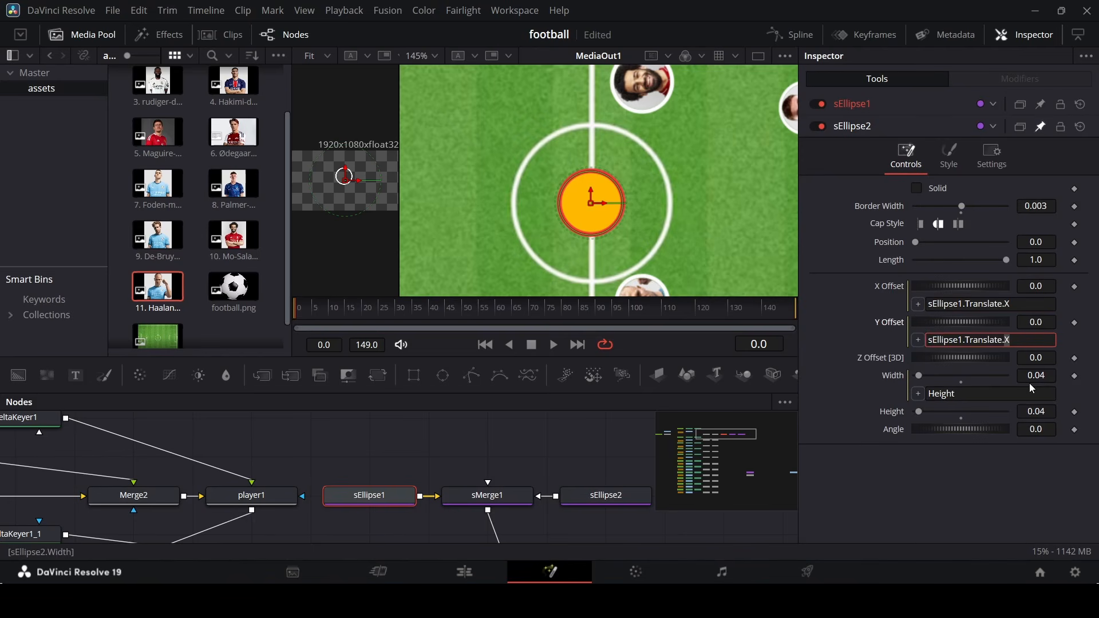
type("Y")
key("Tab")
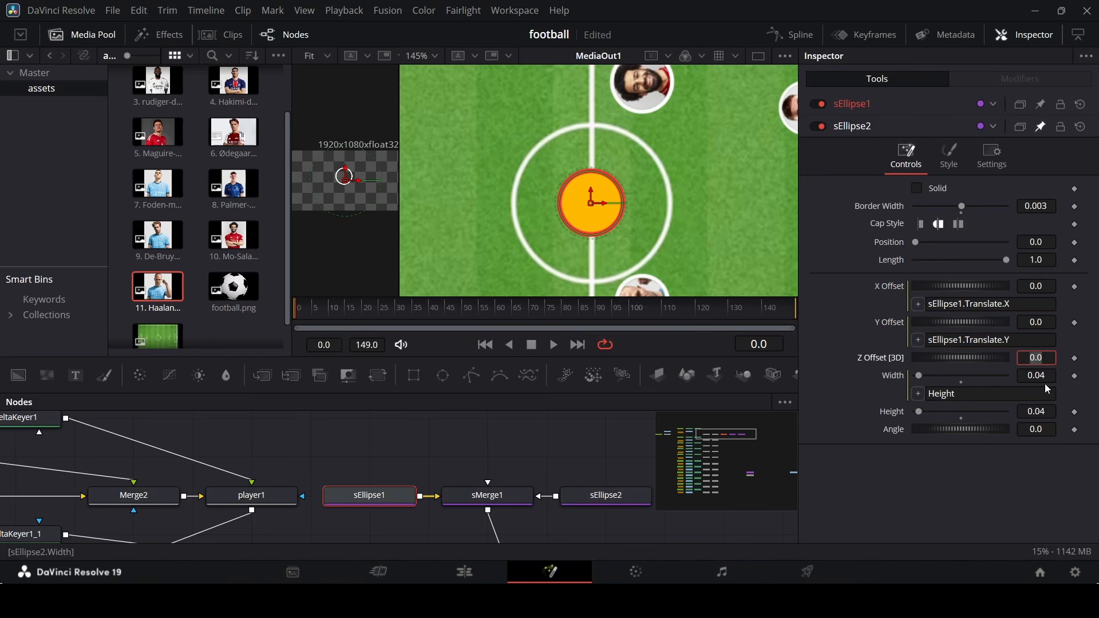
left_click(552, 442)
Unpin sEllipse2's controls and move sEllipse1 in among the players, to X Offset about 0.188 and Y Offset about -0.013.
left_click(390, 502)
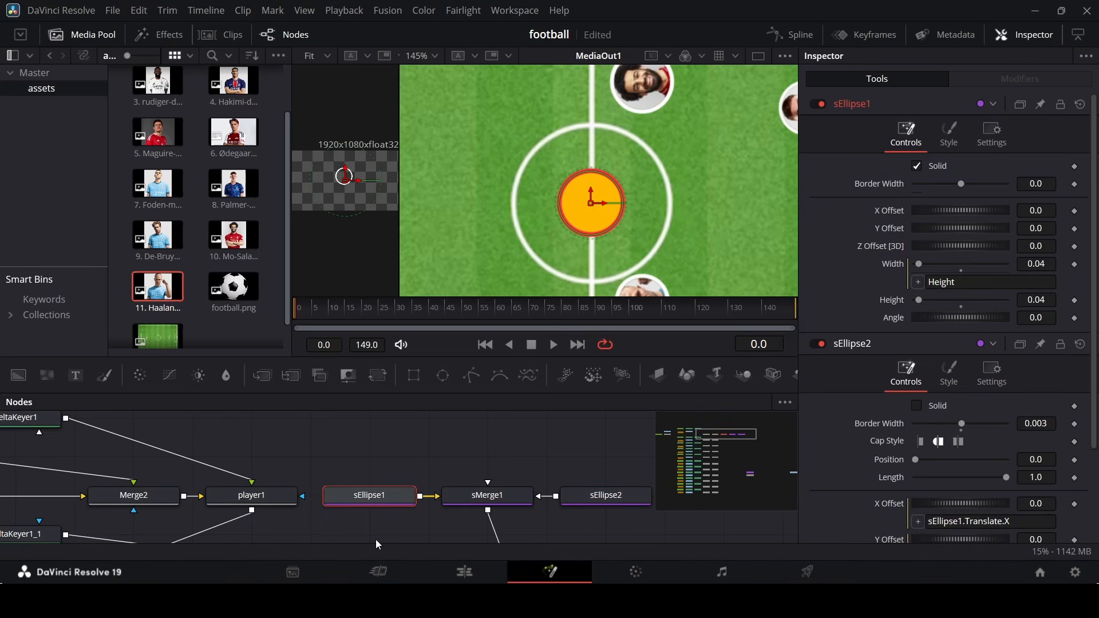
left_click(389, 498)
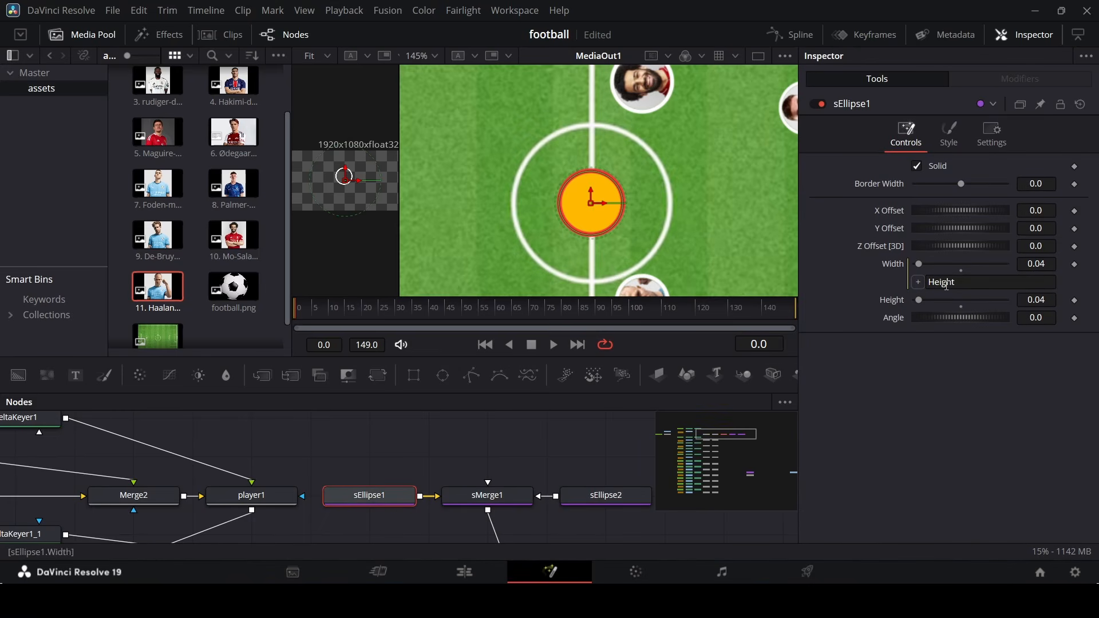
left_click_drag(959, 213, 959, 212)
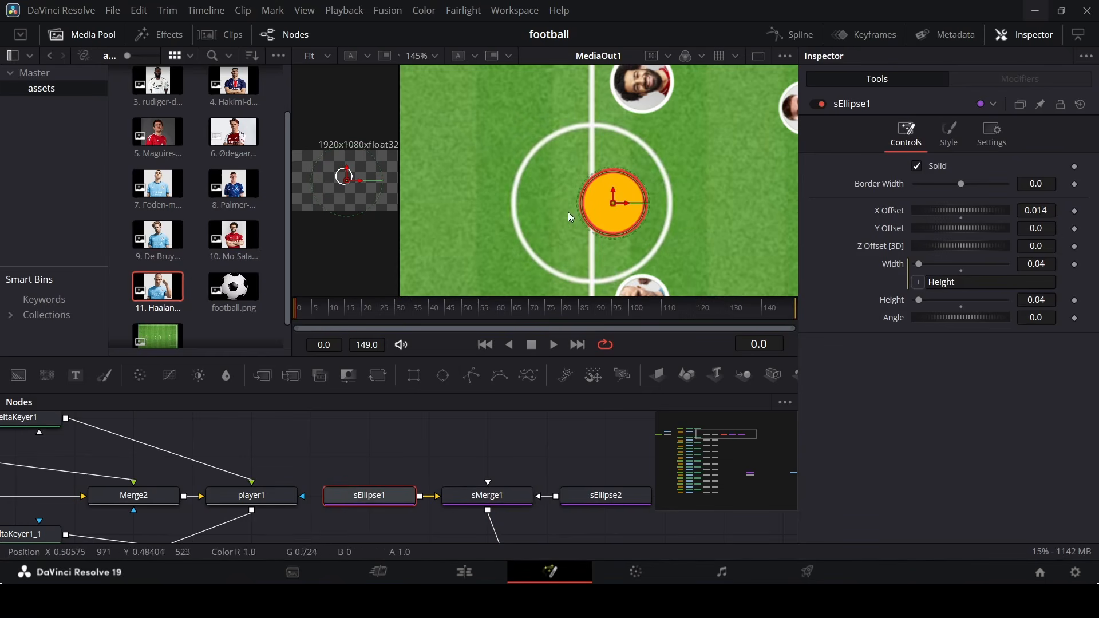
scroll(567, 212, "down", 4)
left_click_drag(586, 213, 683, 218)
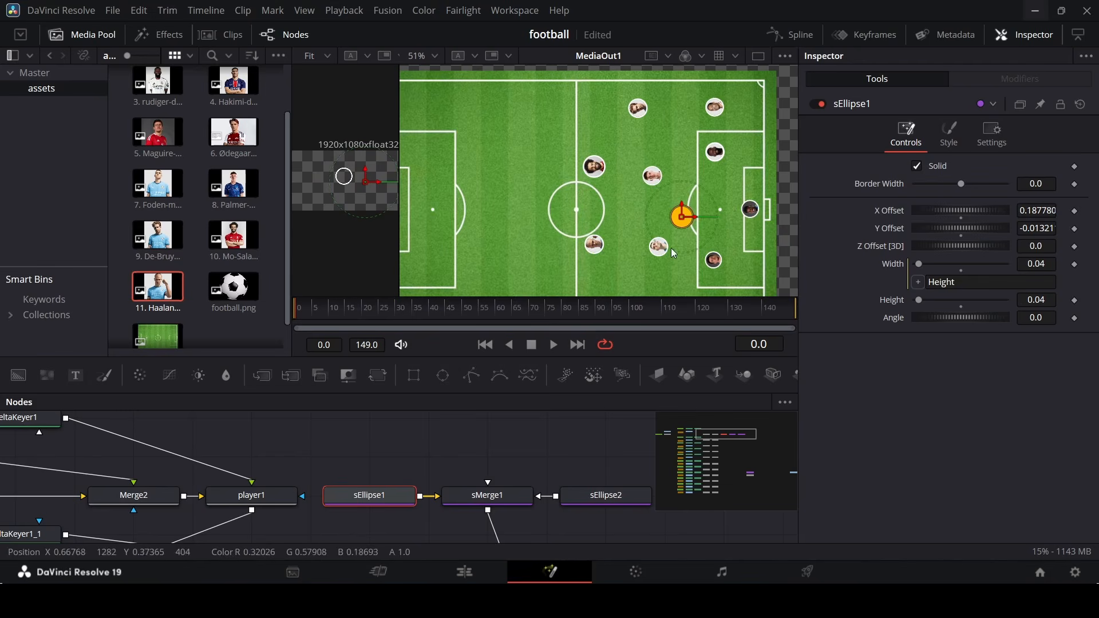
Set sEllipse1's Height to 0.03 so the orange fill matches the players' size.
scroll(683, 220, "up", 3)
scroll(608, 212, "down", 2)
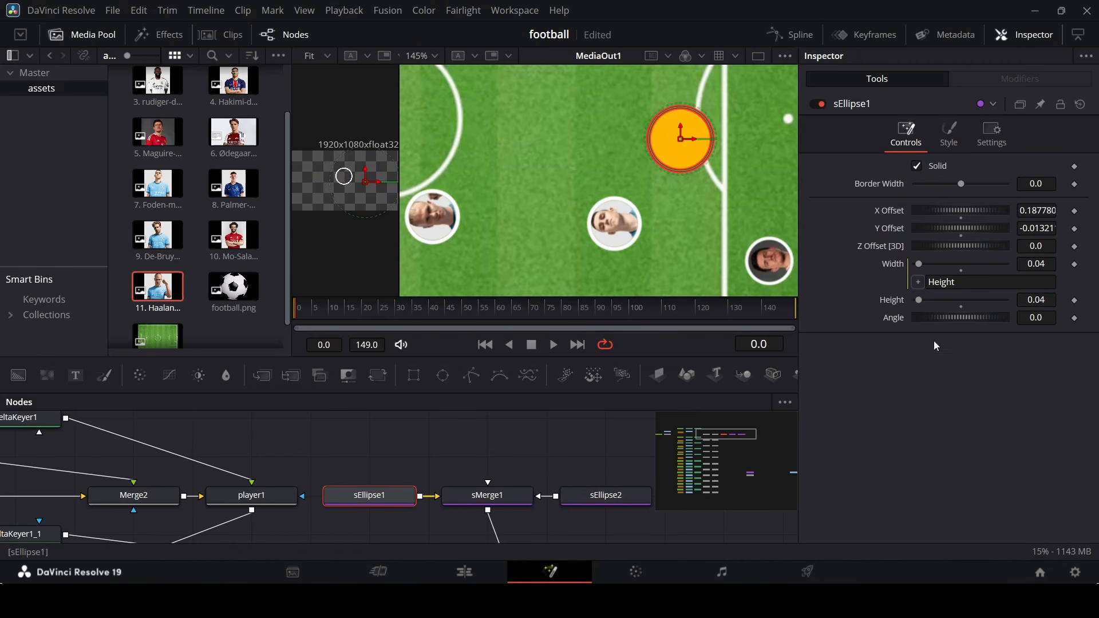
left_click(1056, 301)
type("0.03")
key("Tab")
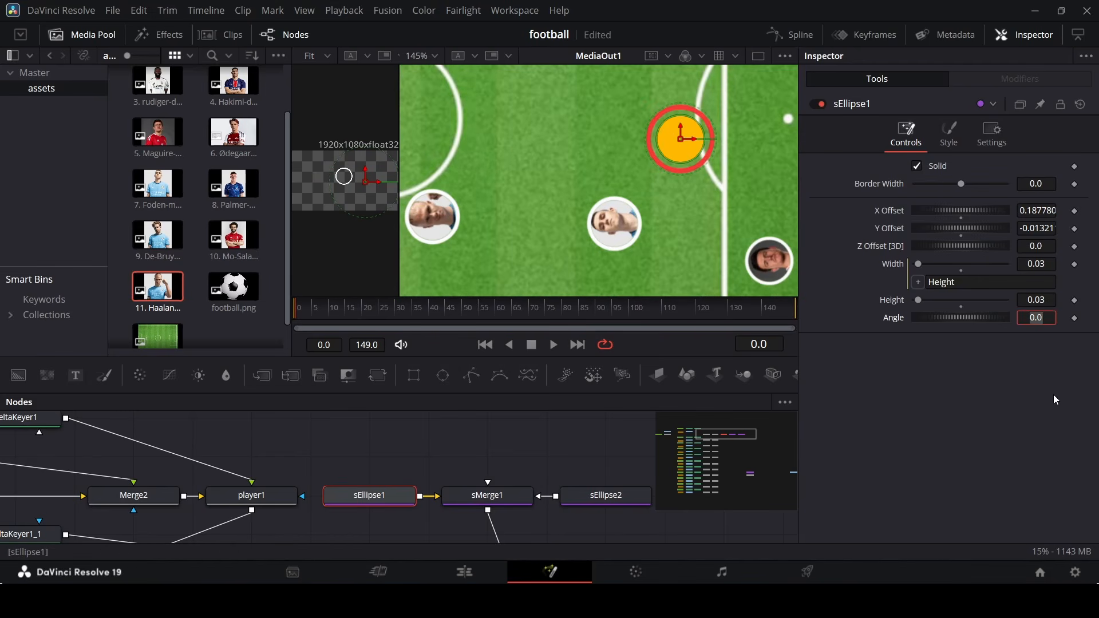
Set the Height of the red outline ellipse sEllipse2 to 0.03.
left_click(629, 495)
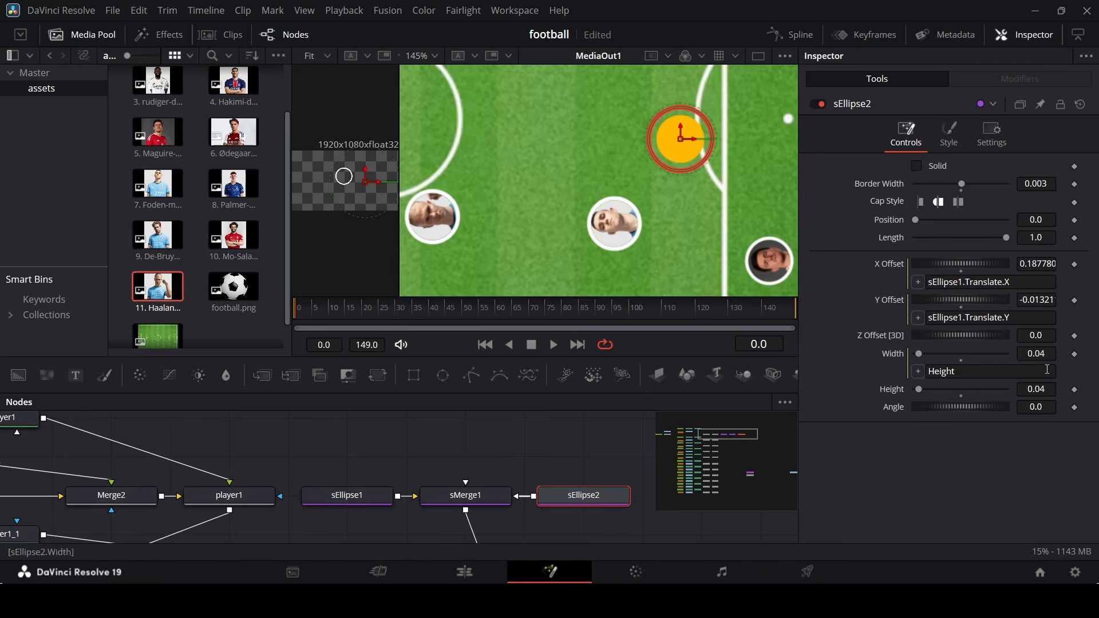
type("0.03")
key("Tab")
left_click(554, 449)
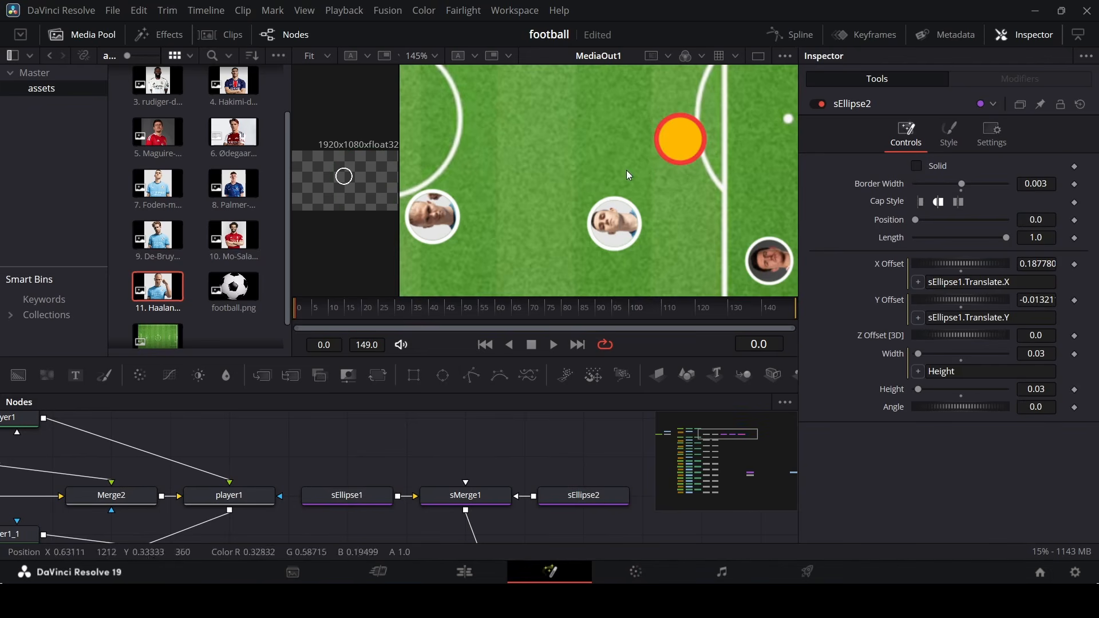
Rename the sEllipse1 node as op1.
scroll(651, 163, "down", 2)
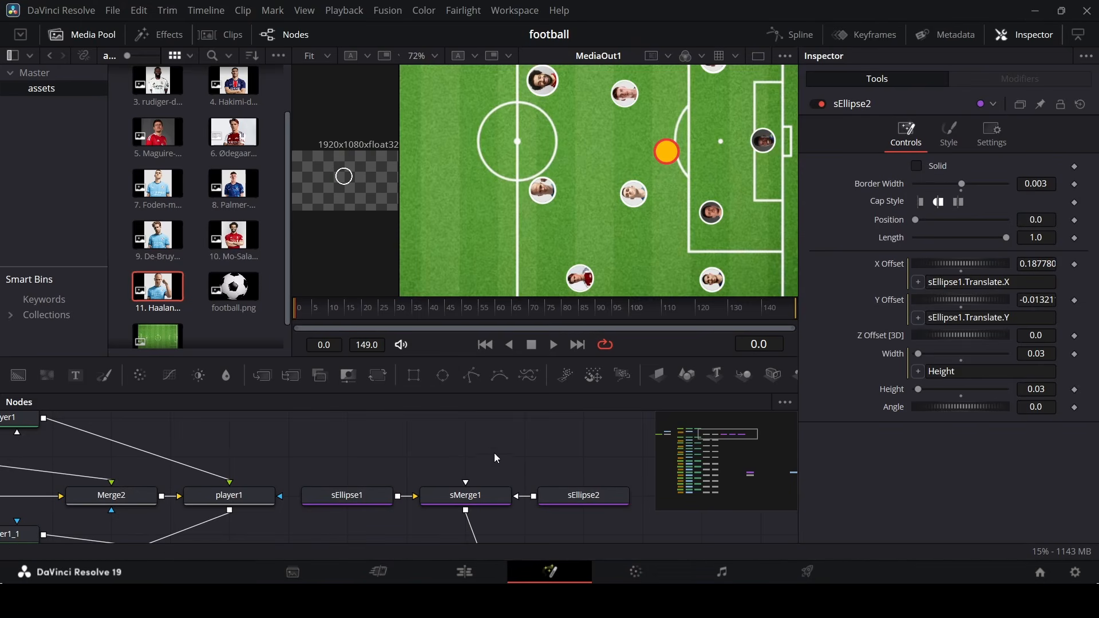
left_click(343, 494)
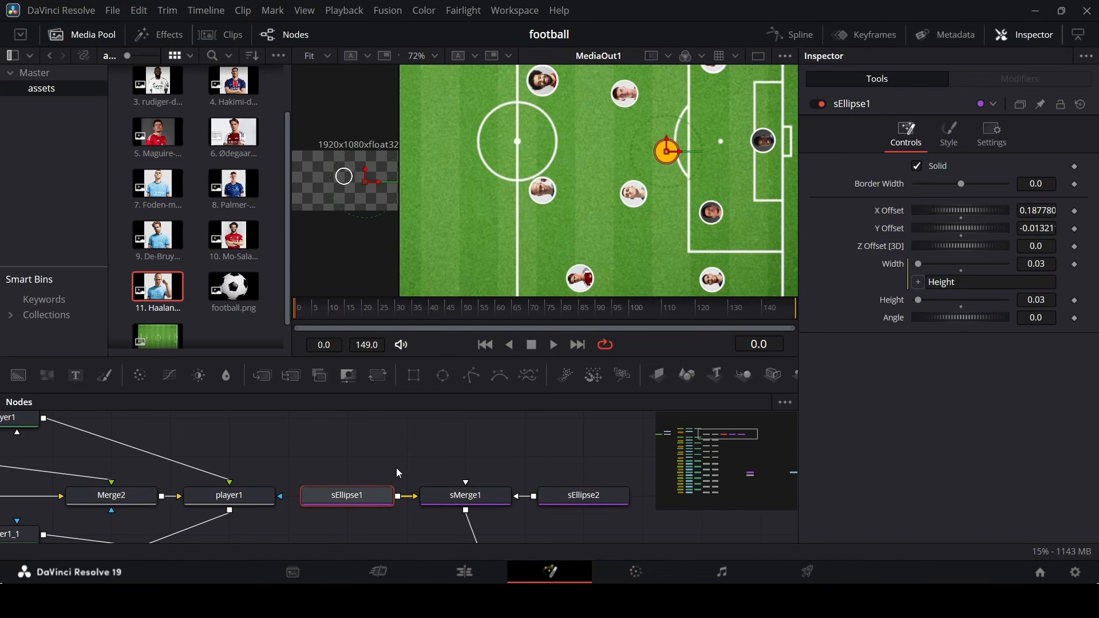
key("F2")
type("op1")
key("Return")
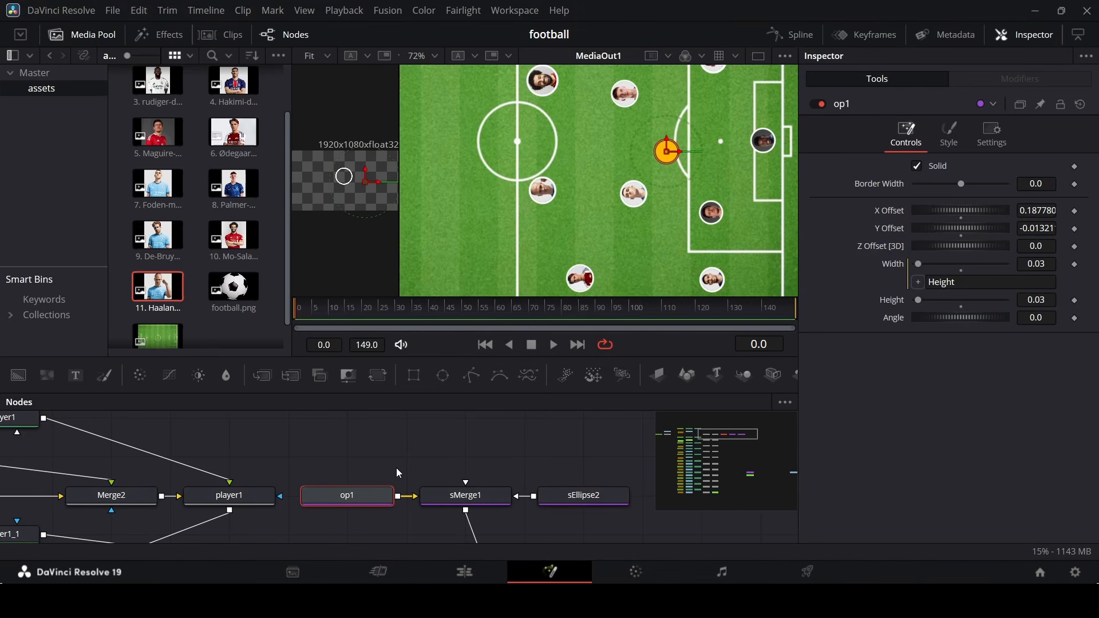
Duplicate op1, sMerge1 and sEllipse2, insert the copied merge after sMerge1, and feed op1_1 into it.
scroll(432, 467, "down", 1)
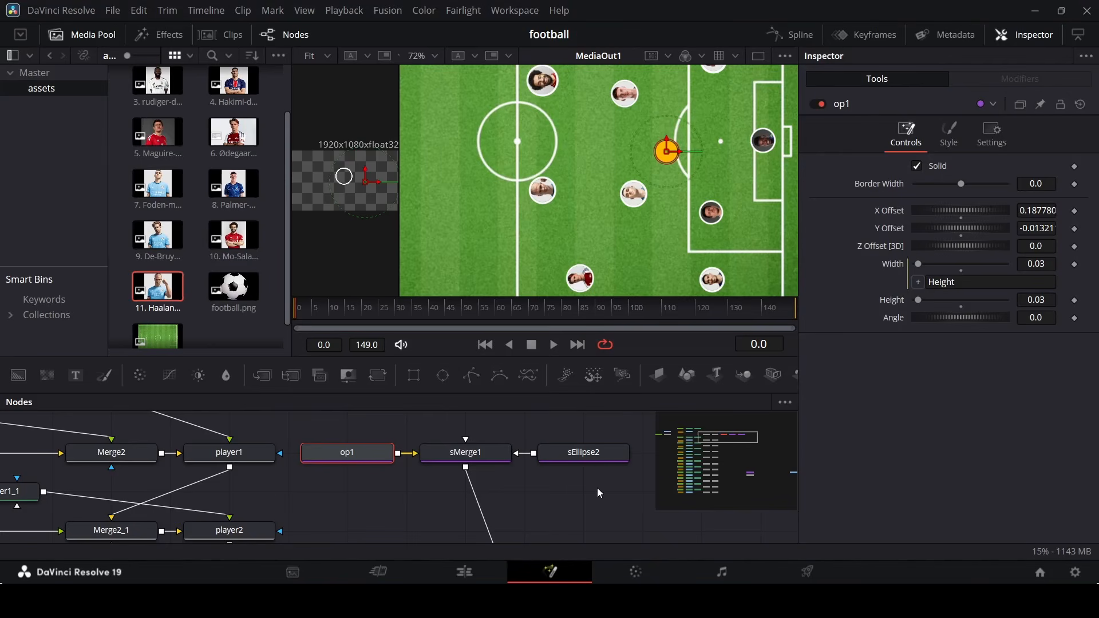
left_click_drag(317, 498, 583, 476)
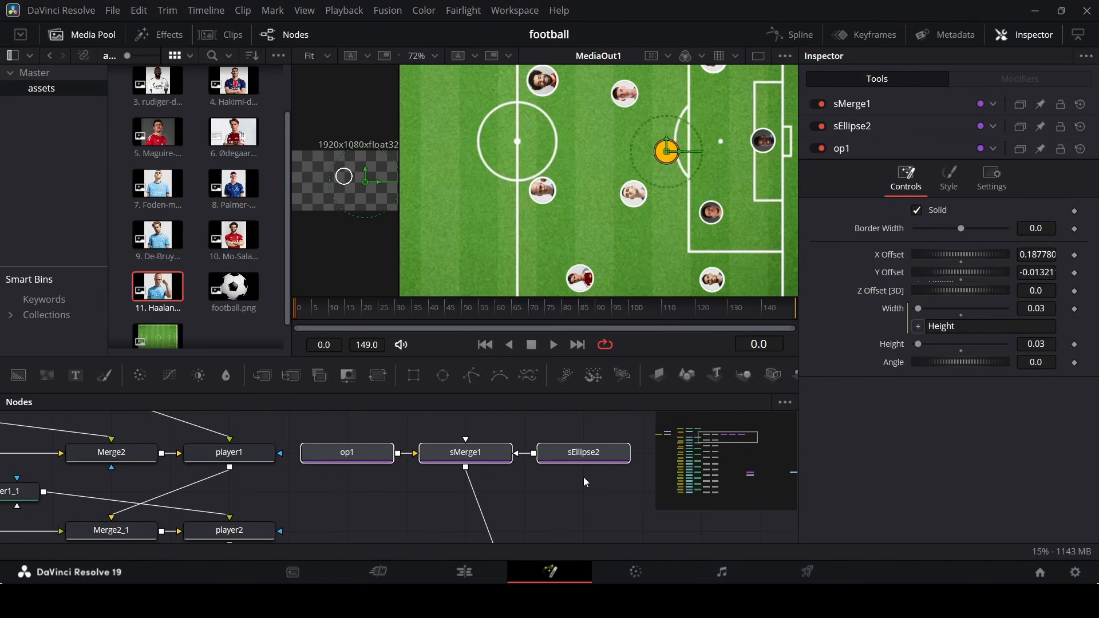
left_click(411, 493)
key("ctrl+v")
left_click_drag(414, 494, 481, 500)
left_click(413, 510)
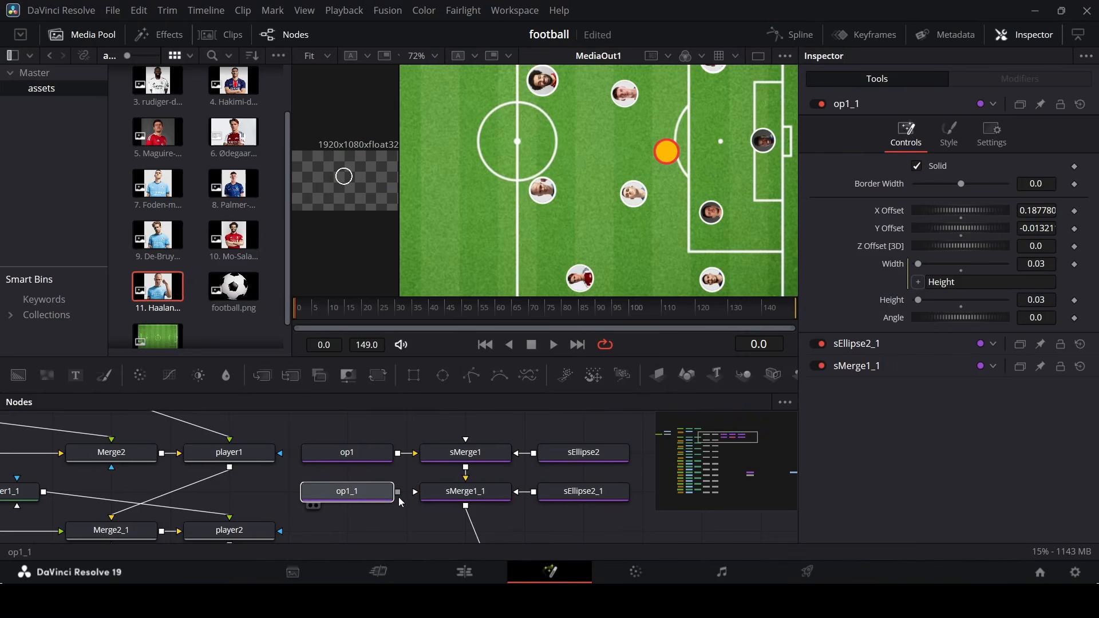
left_click_drag(399, 492, 422, 493)
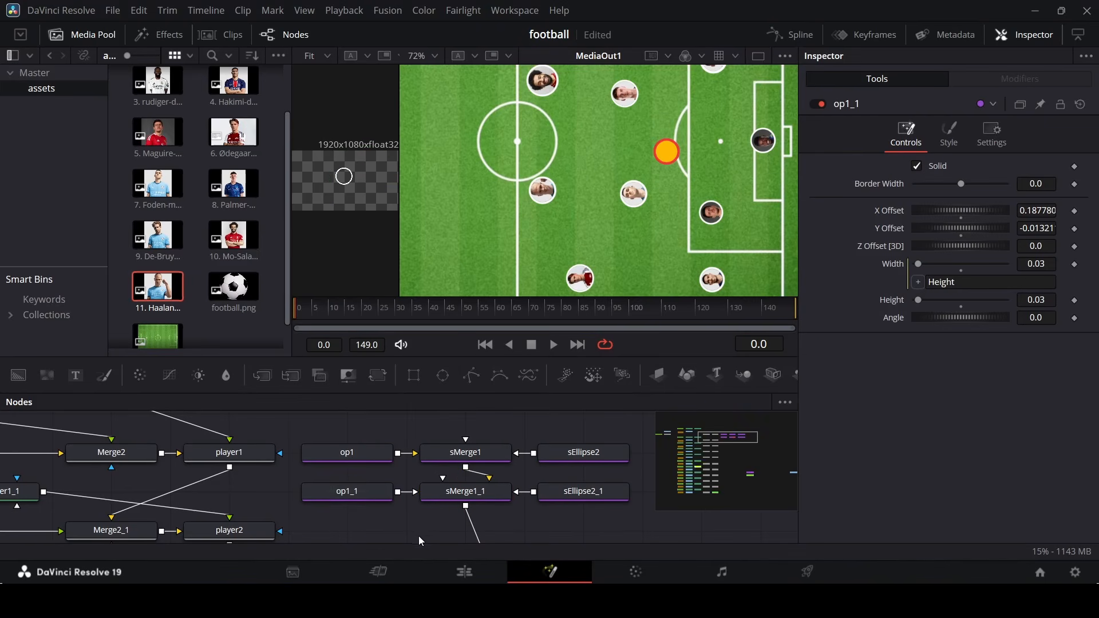
Rename op1_1 as op2 and move this marker to X Offset about 0.084 and Y Offset about 0.028.
left_click(366, 505)
left_click_drag(666, 152, 611, 168)
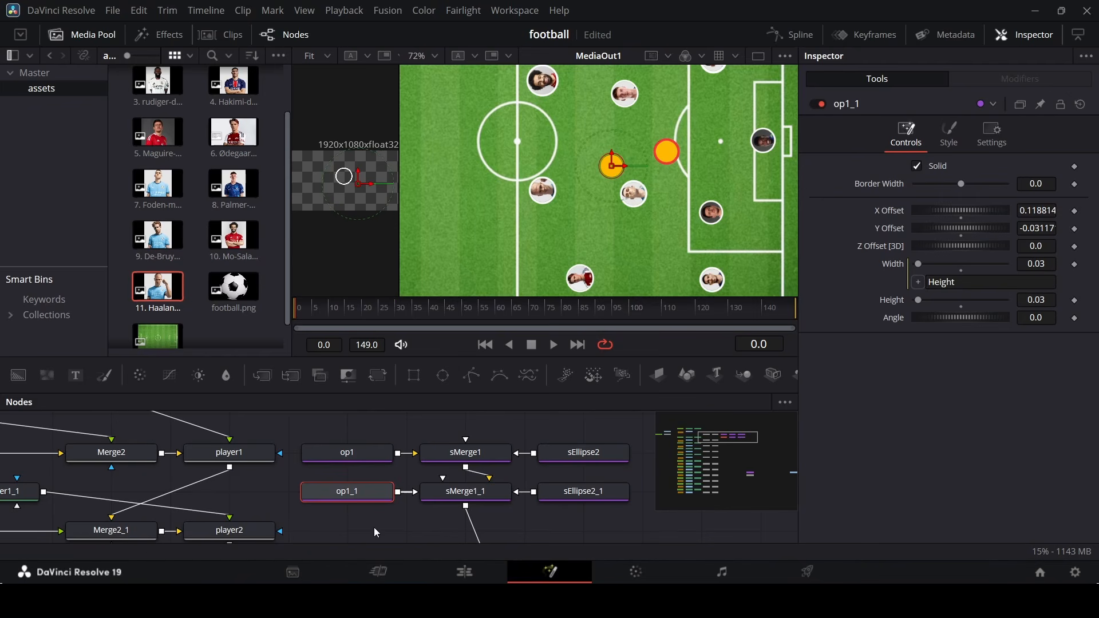
key("F2")
type("op2")
key("Return")
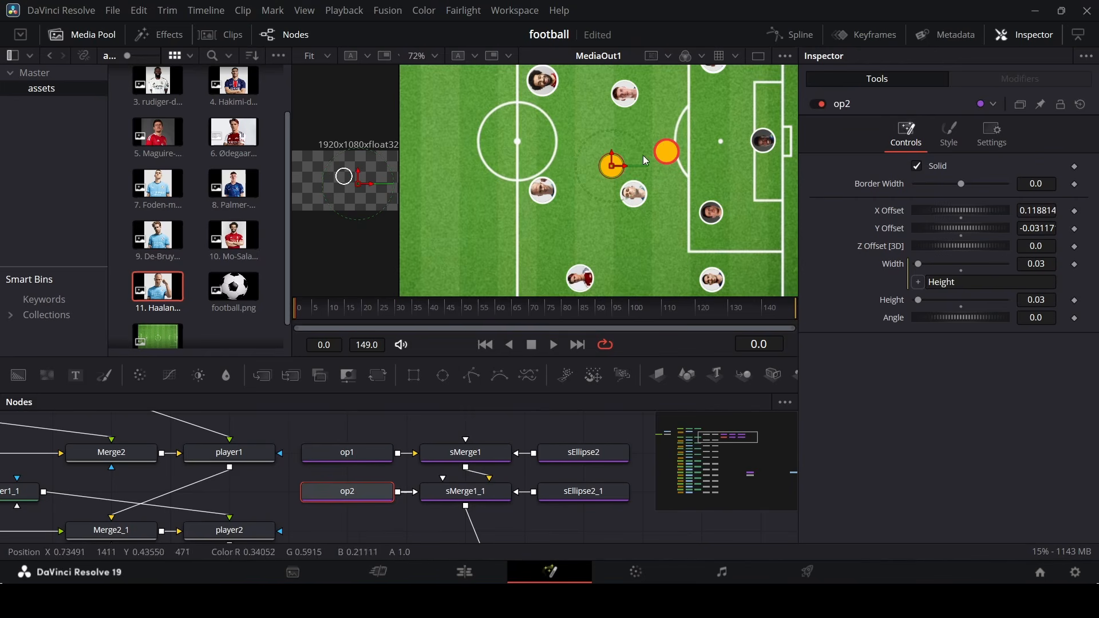
left_click_drag(611, 166, 583, 123)
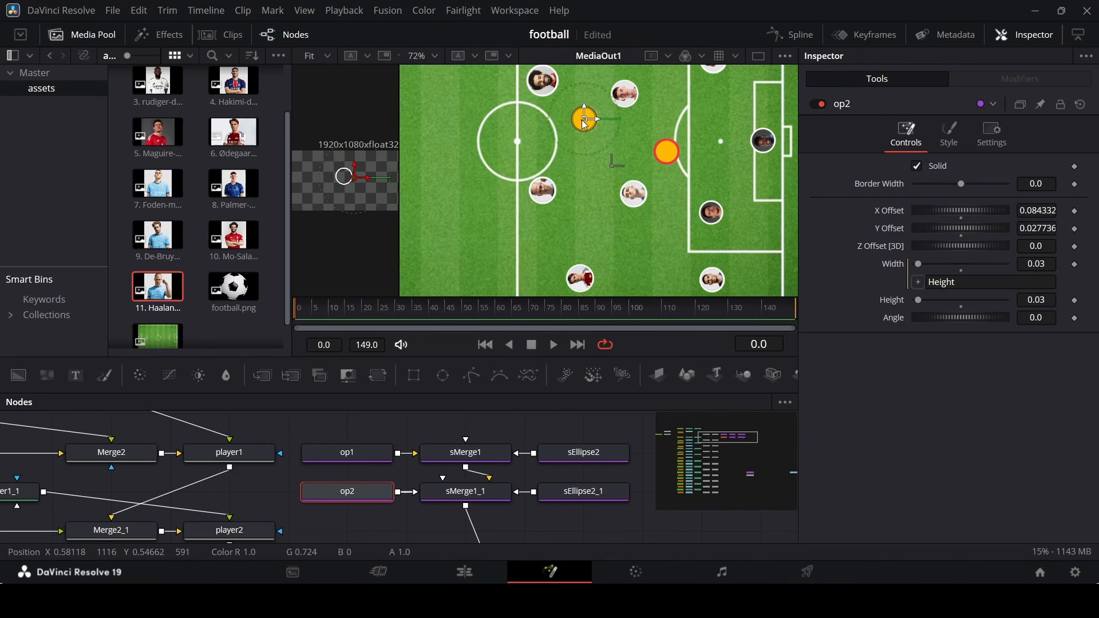
Paste a third copy of the marker nodes, chain its merge below sMerge1_1, and feed op1_1 into sMerge1_2.
scroll(458, 481, "down", 3)
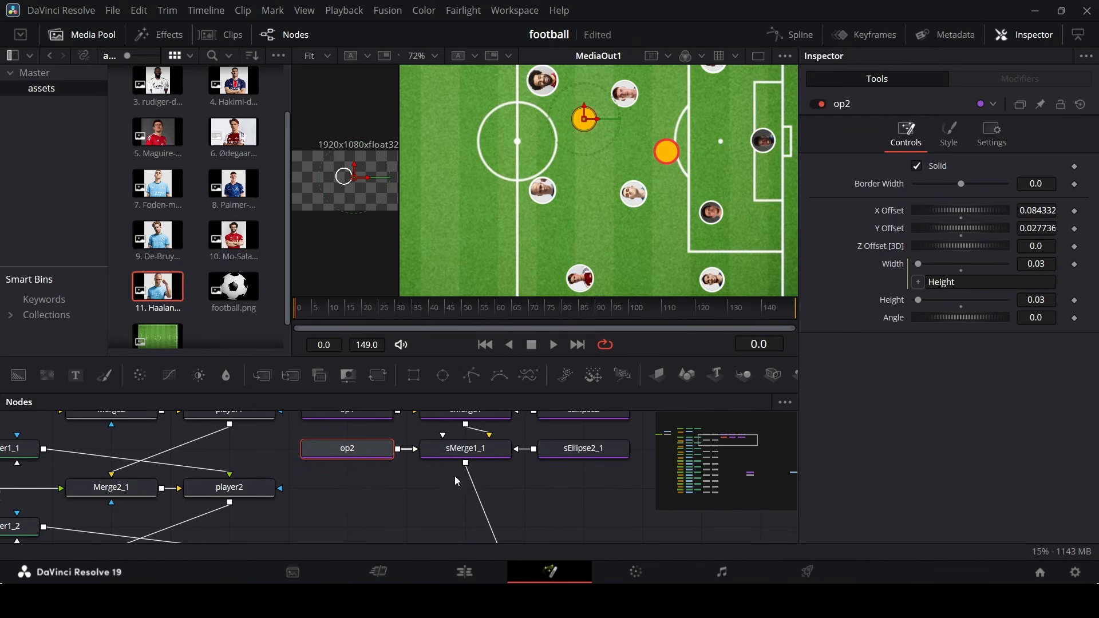
key("ctrl+v")
left_click_drag(473, 458, 472, 506)
left_click(400, 498)
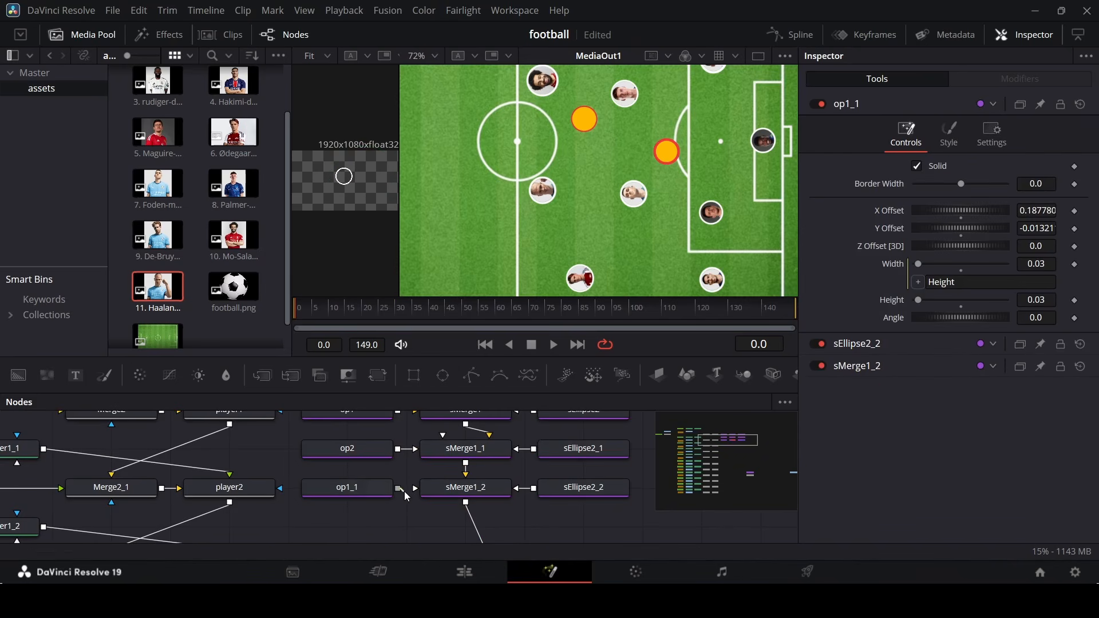
left_click_drag(398, 488, 452, 489)
Rename the third marker's fill ellipse as op3.
left_click(363, 498)
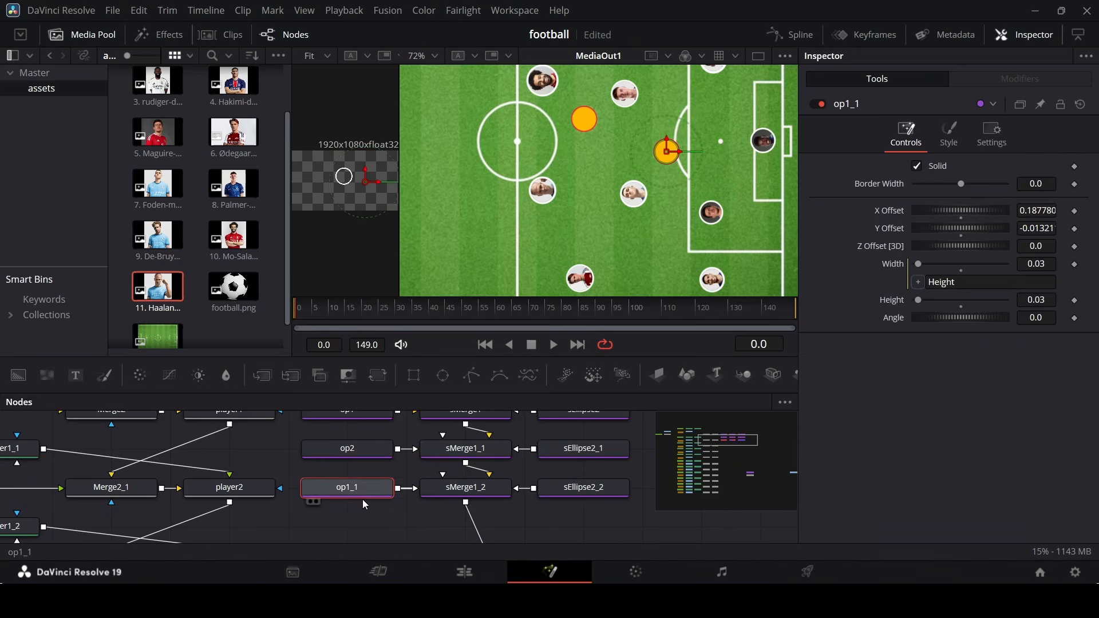
key("F2")
type("op3")
key("Return")
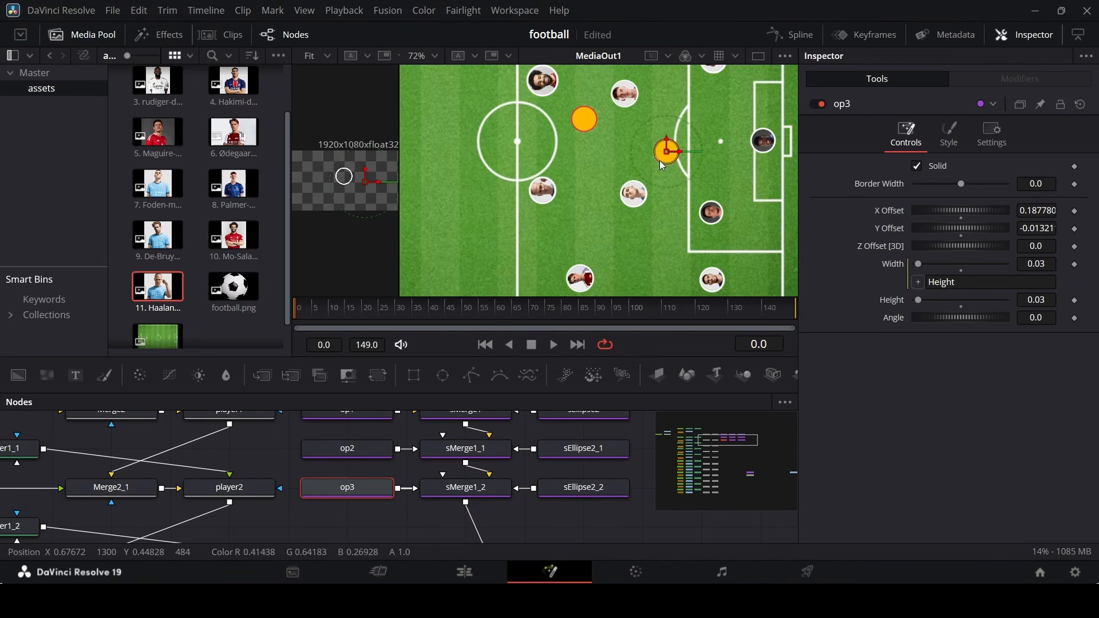
Add further marker copies up to op5, placing op5 at X Offset about -0.067 and Y Offset about -0.121.
key("ctrl+v")
left_click(374, 489)
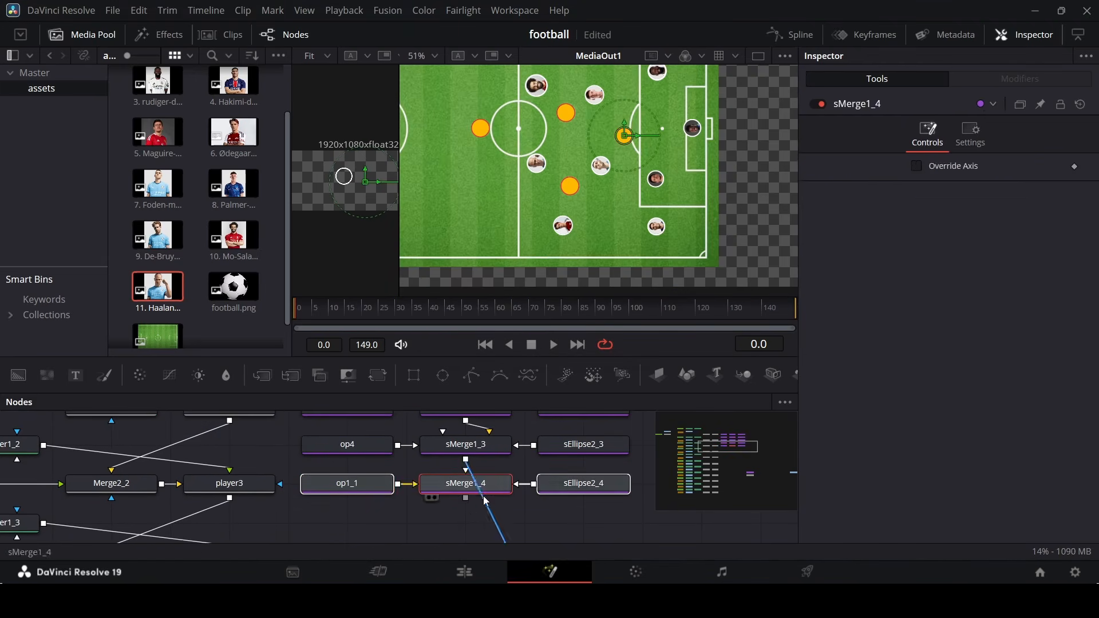
left_click(383, 494)
key("F2")
type("op5")
key("Return")
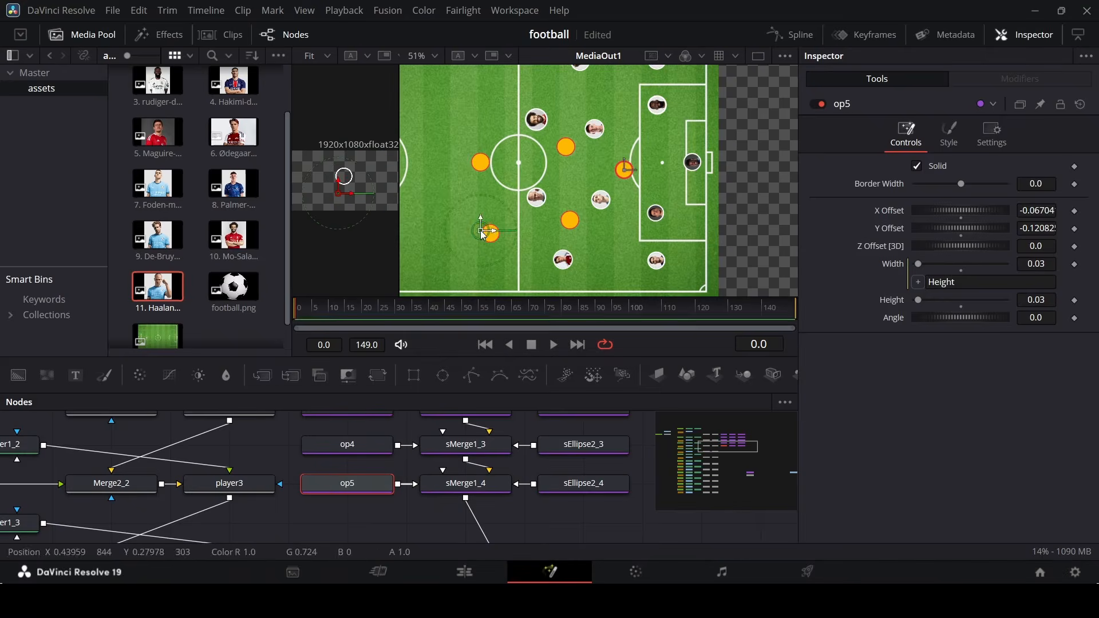
key("ctrl+f")
Move sRender1 and Merge3 into a straight column directly beneath sMerge1_4 in the node graph.
scroll(571, 482, "down", 3)
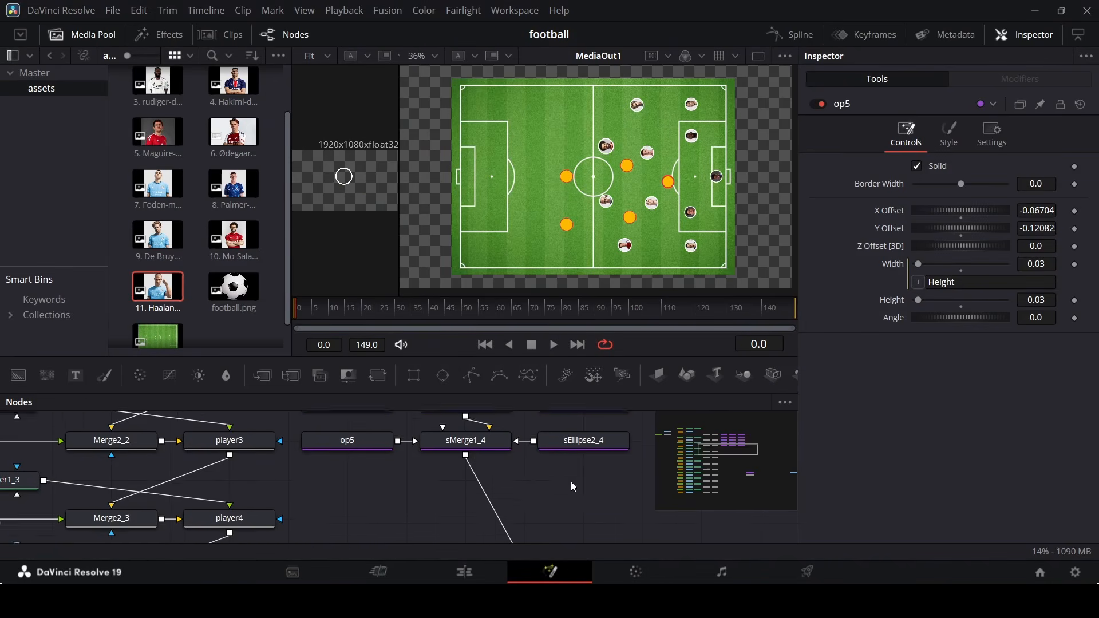
scroll(471, 486, "down", 4)
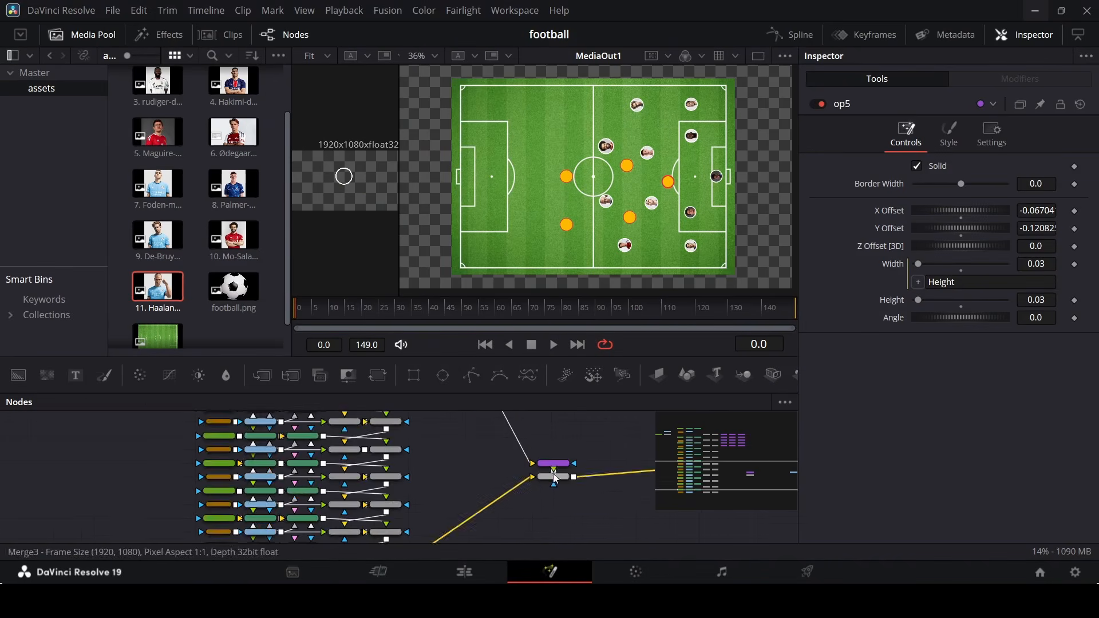
scroll(555, 472, "up", 4)
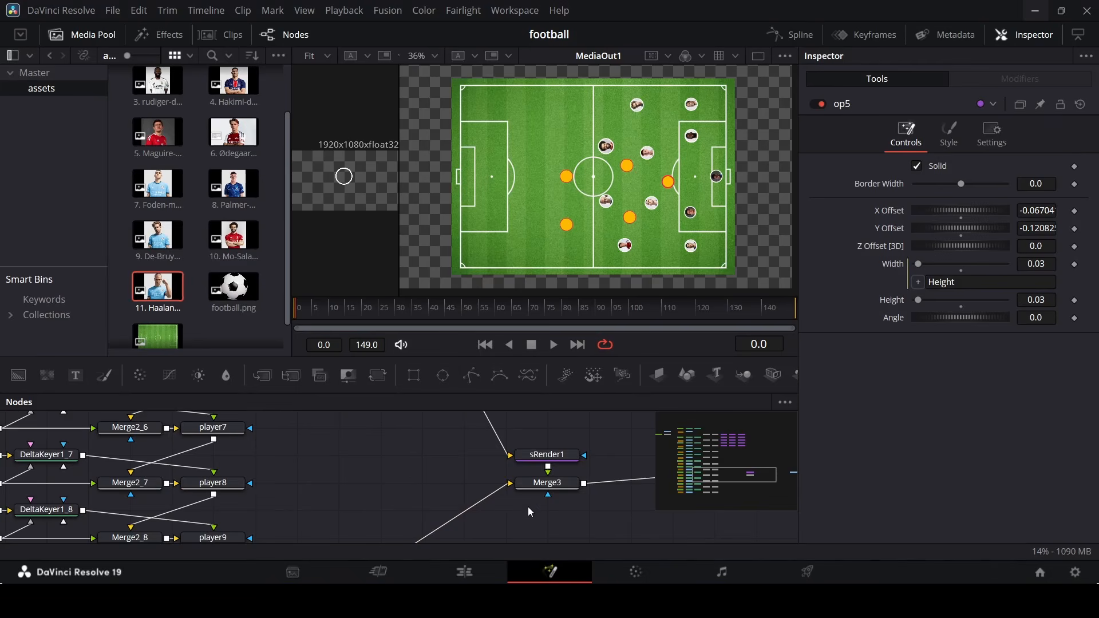
scroll(534, 509, "down", 4)
left_click_drag(533, 530, 483, 475)
scroll(517, 459, "up", 2)
scroll(518, 459, "down", 1)
left_click(514, 476)
scroll(487, 474, "up", 3)
scroll(487, 476, "up", 1)
scroll(488, 494, "up", 2)
scroll(490, 506, "down", 1)
left_click_drag(485, 518, 486, 488)
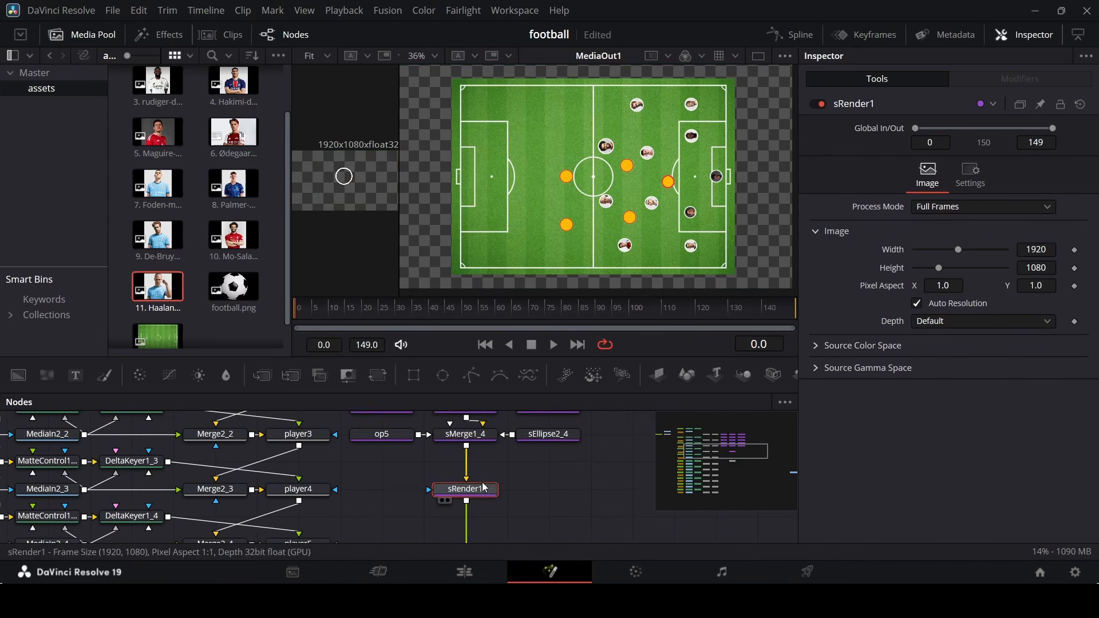
left_click(526, 485)
scroll(526, 486, "down", 1)
left_click_drag(485, 532, 486, 506)
Insert a Merge node after Merge3 and space it farther along the output line.
left_click(262, 375)
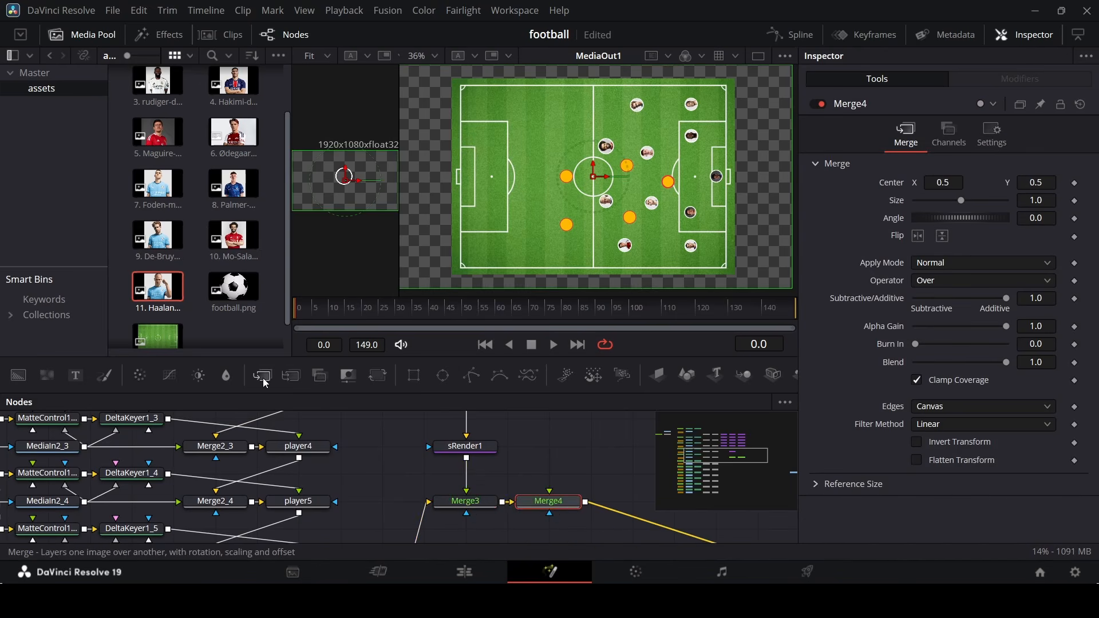
left_click_drag(569, 507, 612, 505)
scroll(322, 475, "down", 2)
scroll(451, 457, "up", 2)
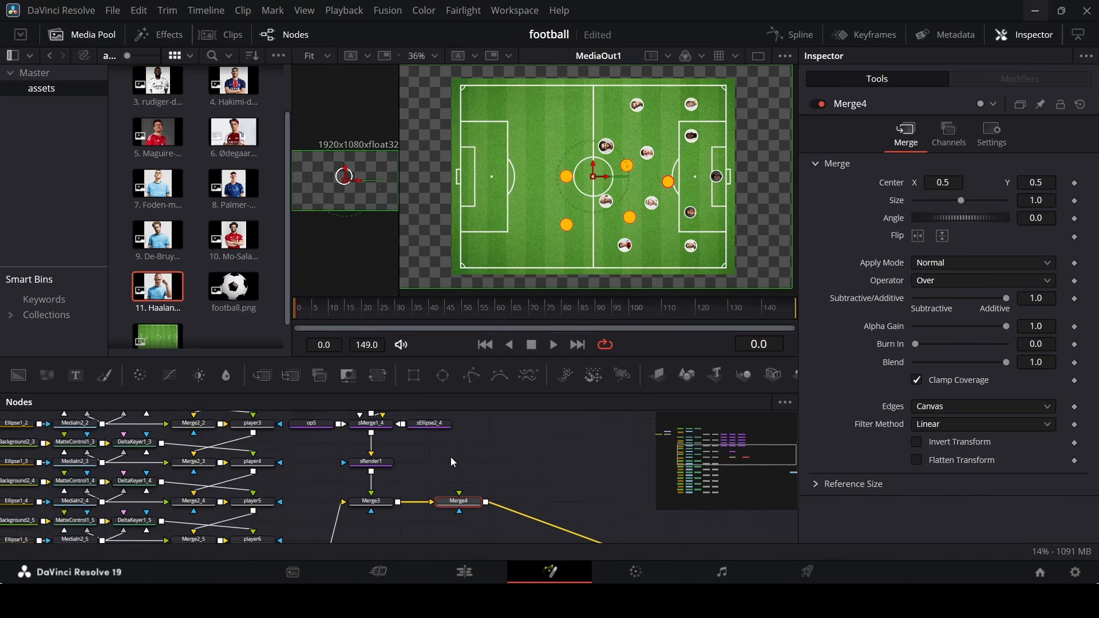
Bring football.png into the node graph above Merge4 and connect it as Merge4's foreground.
scroll(319, 467, "down", 1)
scroll(430, 465, "up", 1)
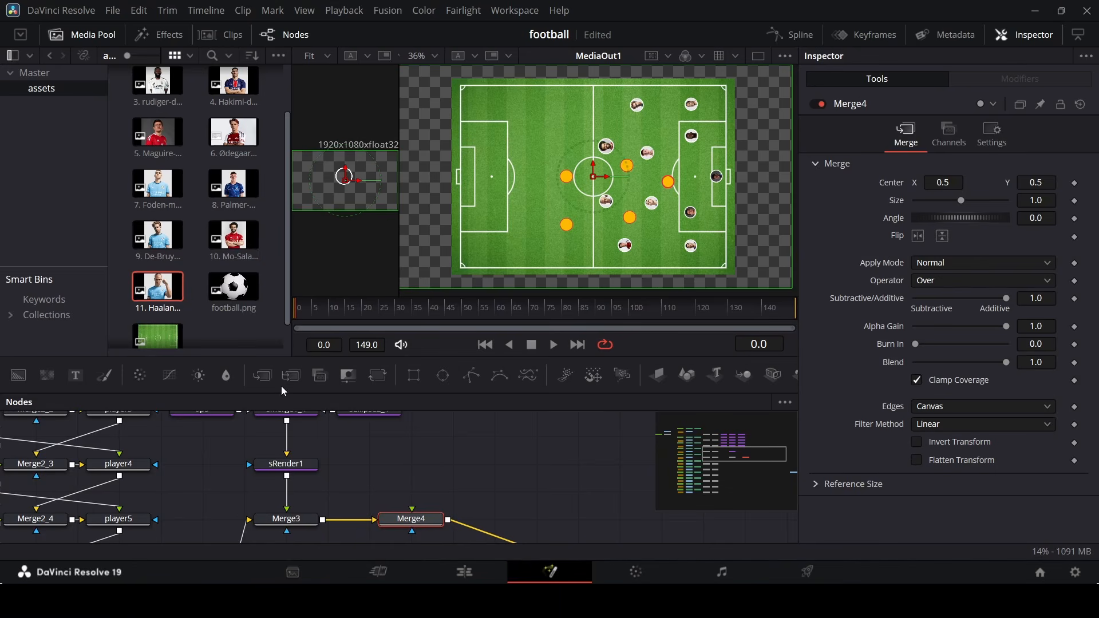
left_click_drag(234, 299, 425, 520)
left_click(463, 485)
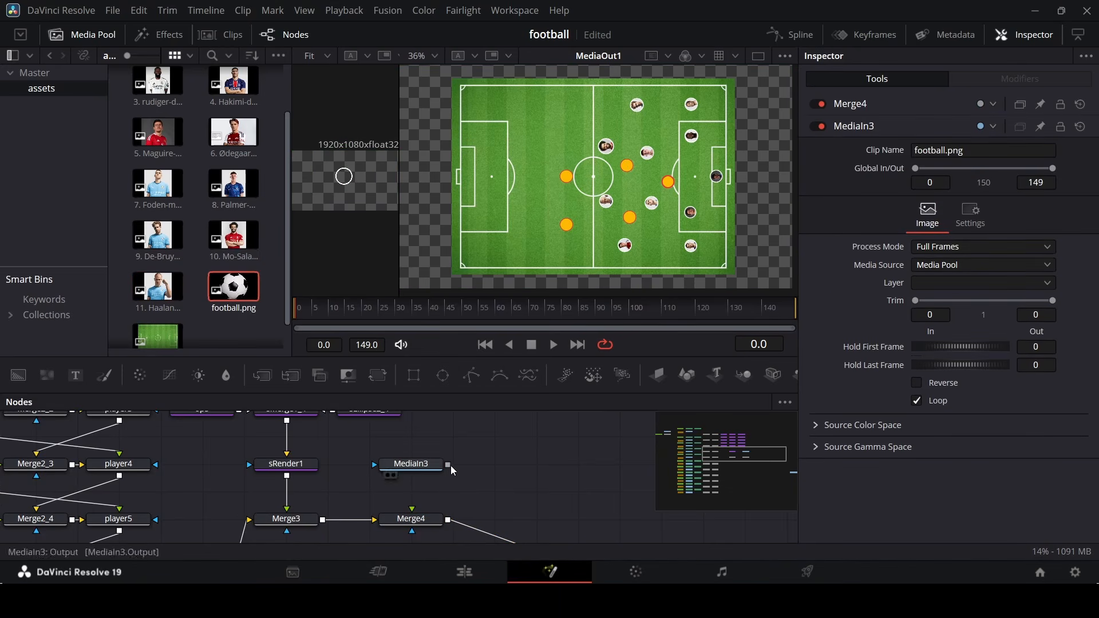
left_click_drag(450, 465, 415, 517)
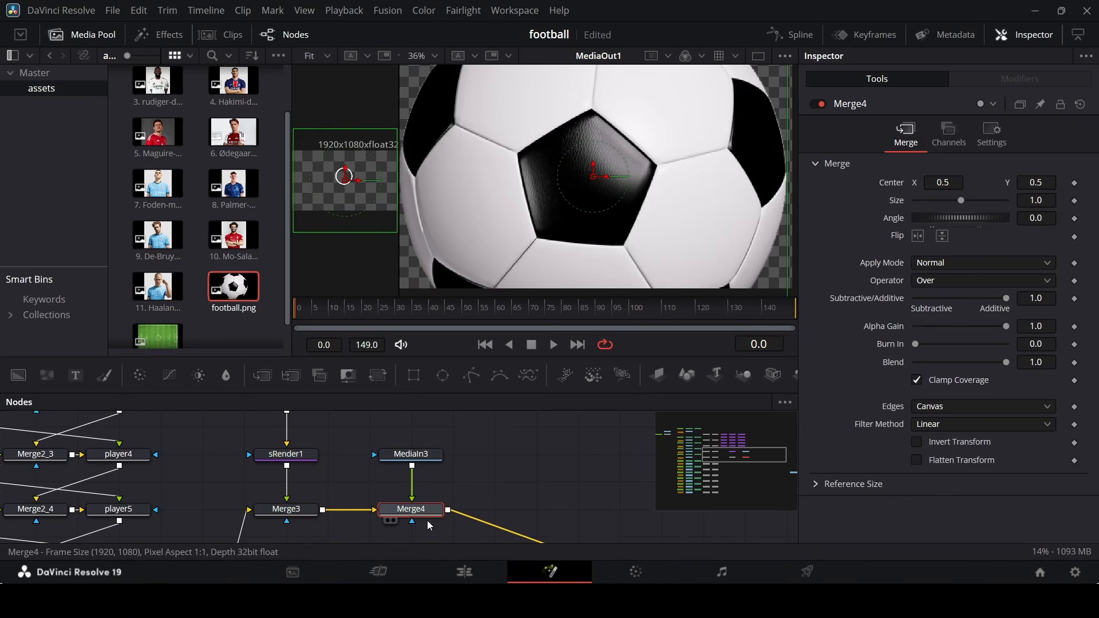
Rename the Merge4 node as football.
key("F2")
type("football")
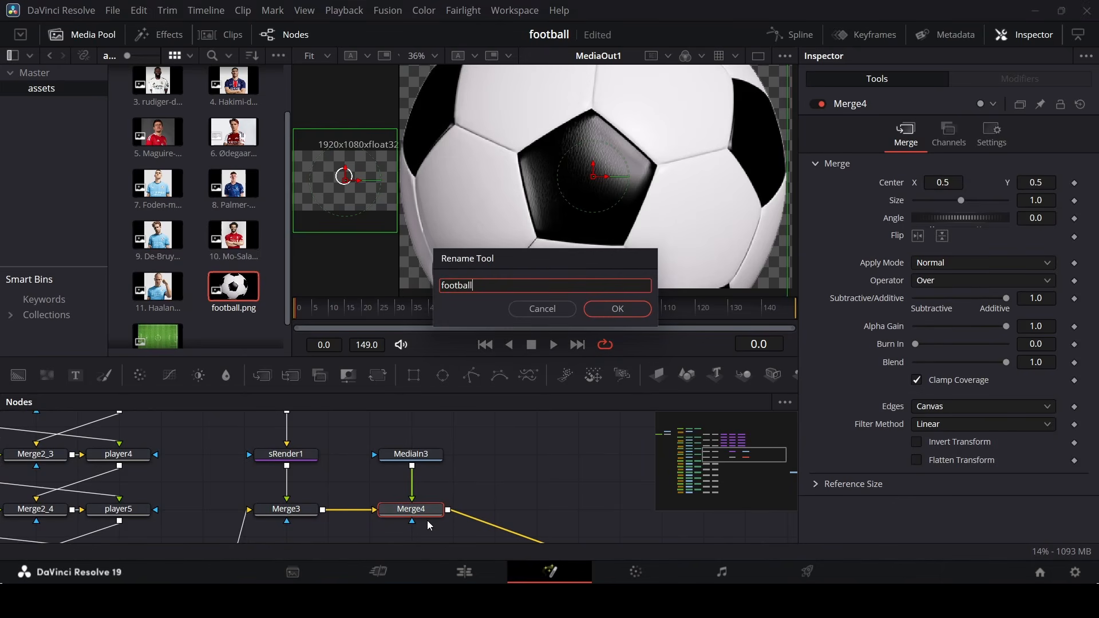
key("Return")
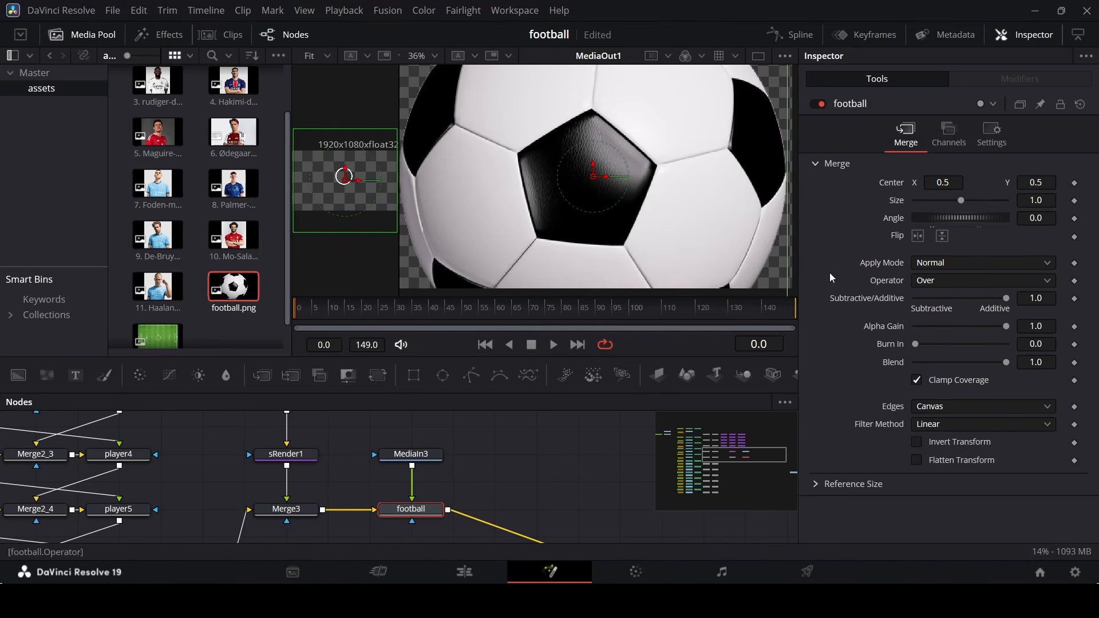
Scale the football down on the pitch by setting its merge Size to 0.02.
left_click_drag(963, 202, 927, 211)
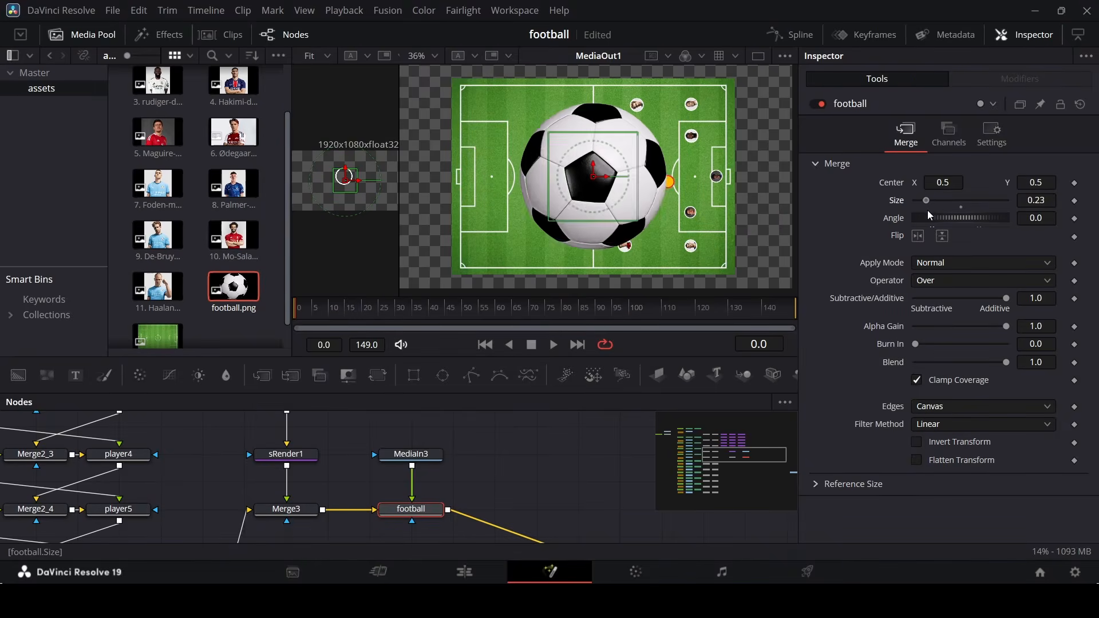
left_click(1050, 200)
left_click(1053, 218)
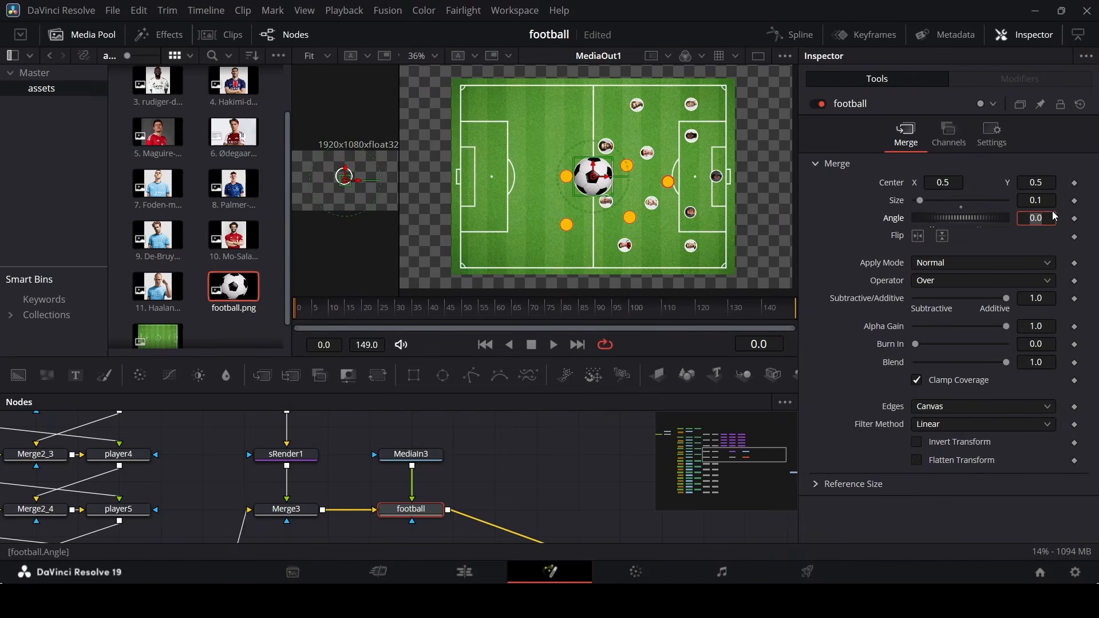
scroll(649, 167, "up", 5)
left_click(1054, 205)
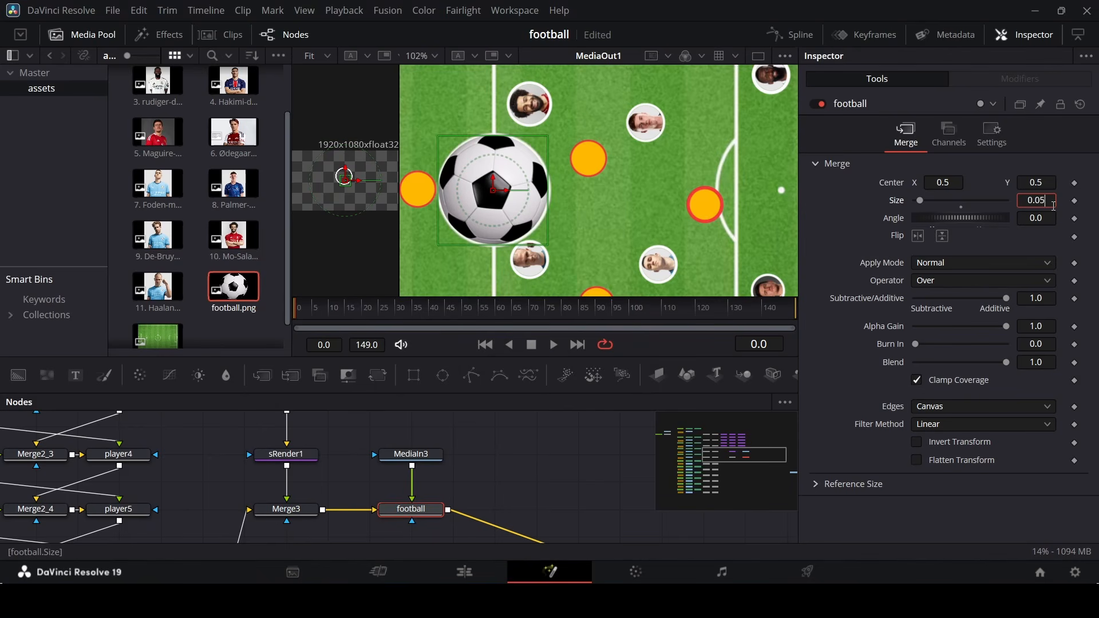
key("Return")
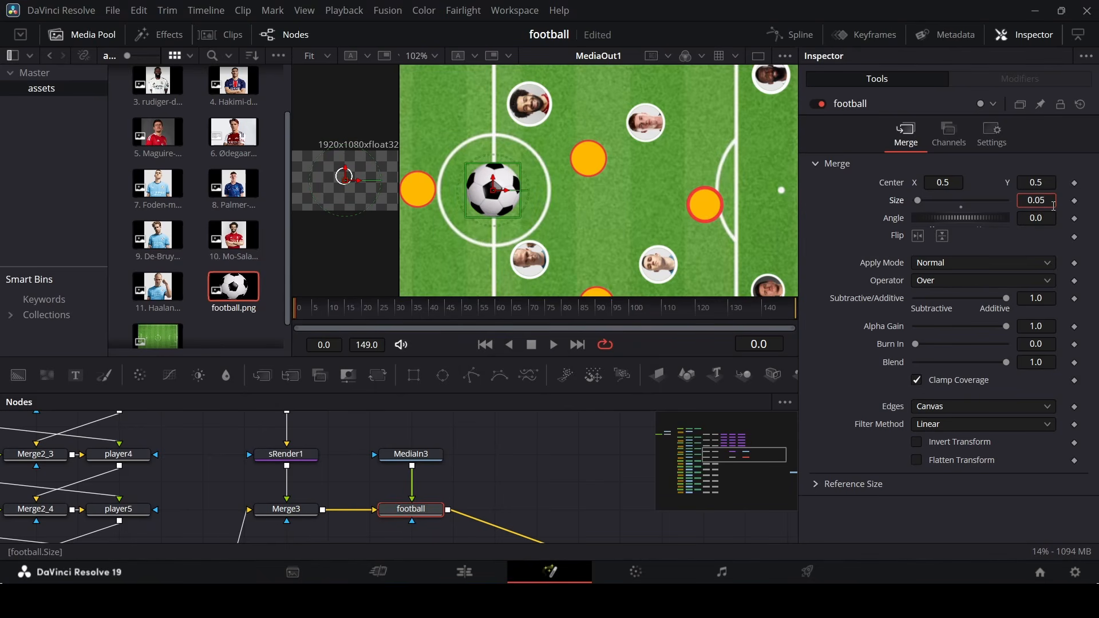
key("BackSpace")
type("2")
key("Tab")
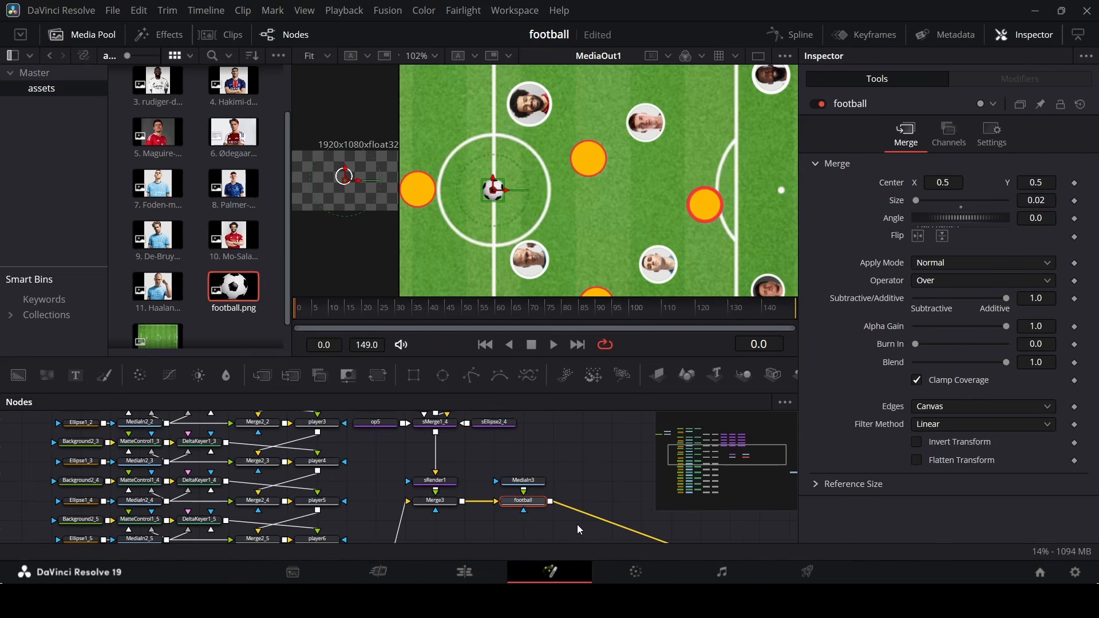
Move the football in front of the goalkeeper, to a Center of about X 0.789 and Y 0.5.
scroll(483, 210, "down", 5)
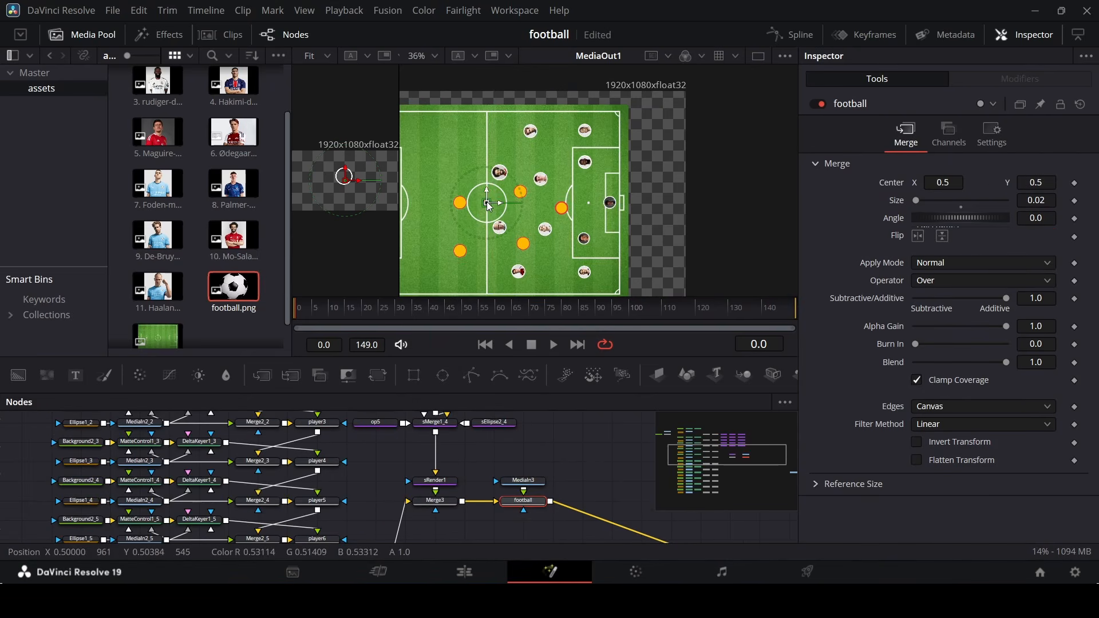
left_click_drag(489, 208, 601, 214)
scroll(605, 215, "up", 5)
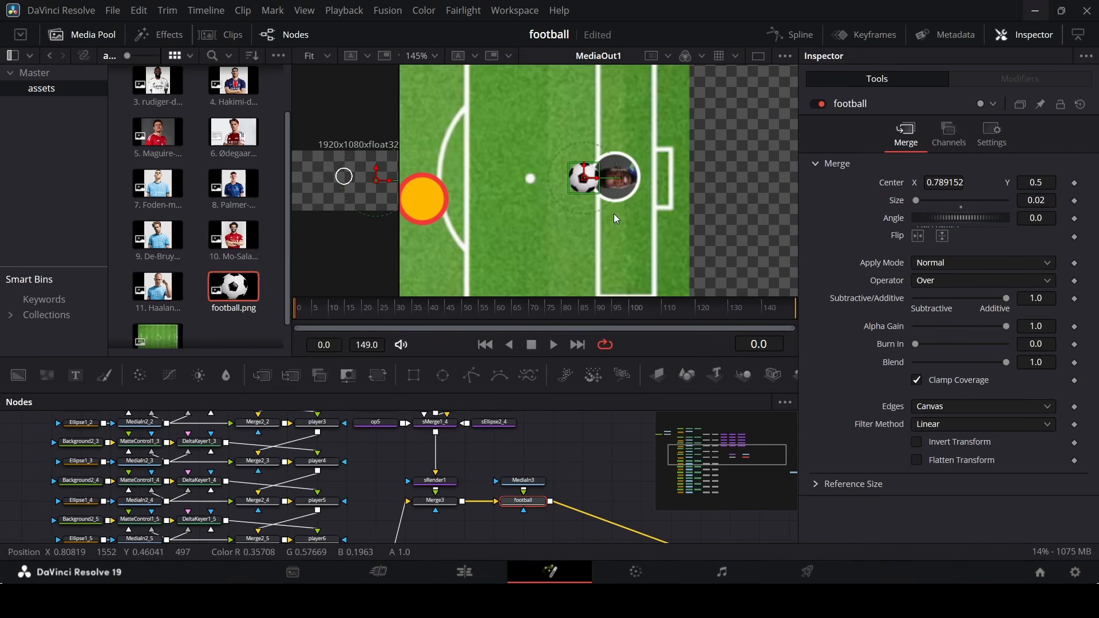
scroll(601, 455, "up", 2)
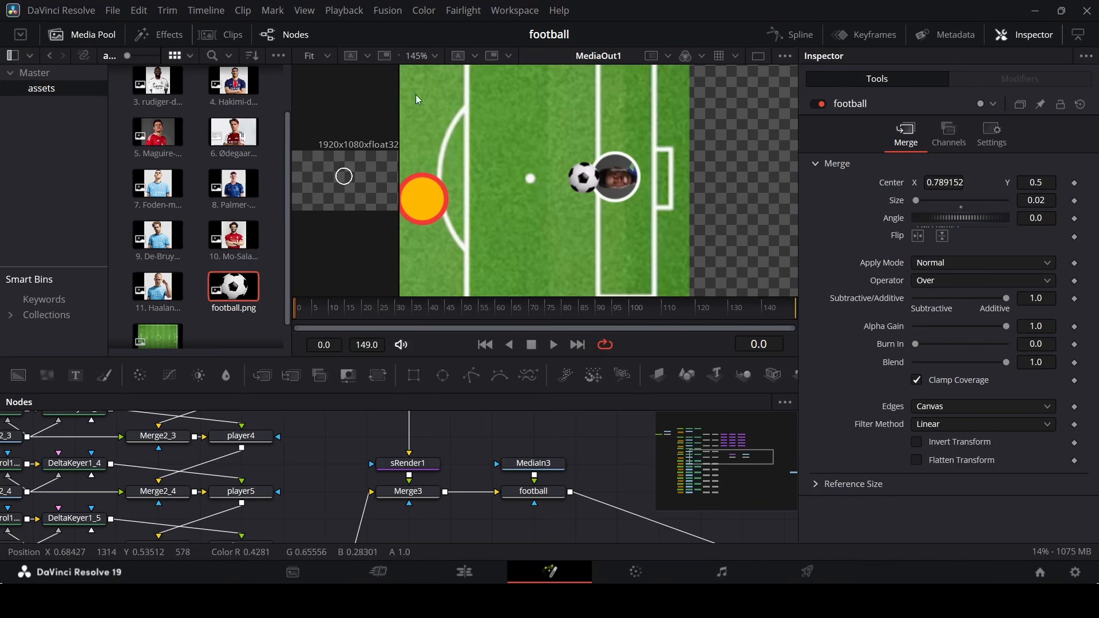
Set the timeline playback resolution to Quarter.
left_click(347, 11)
mouse_move(404, 62)
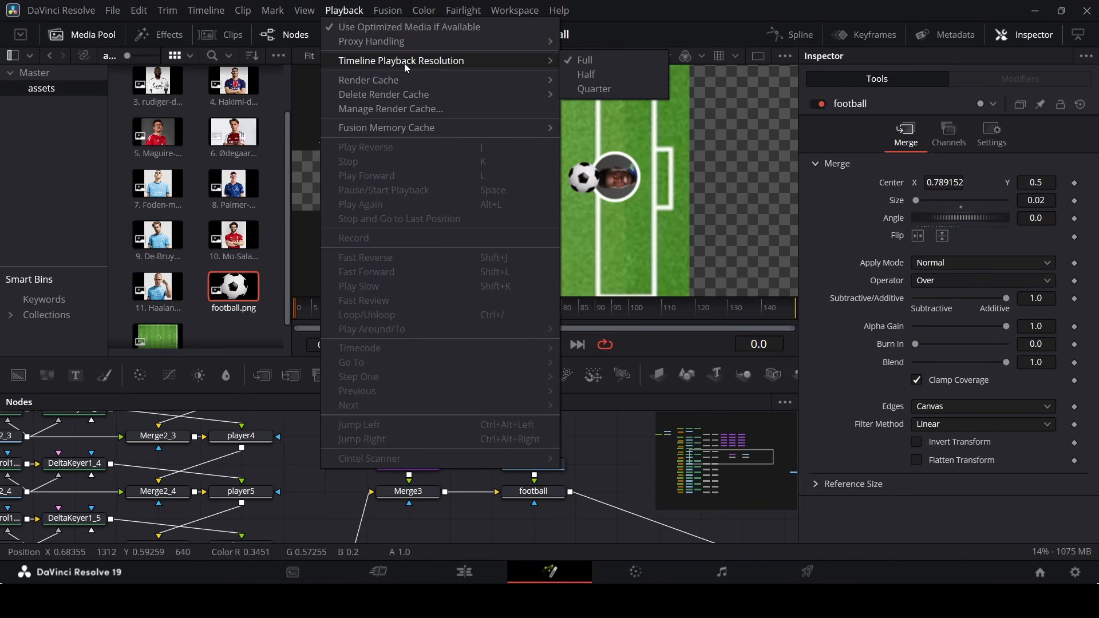
left_click(596, 90)
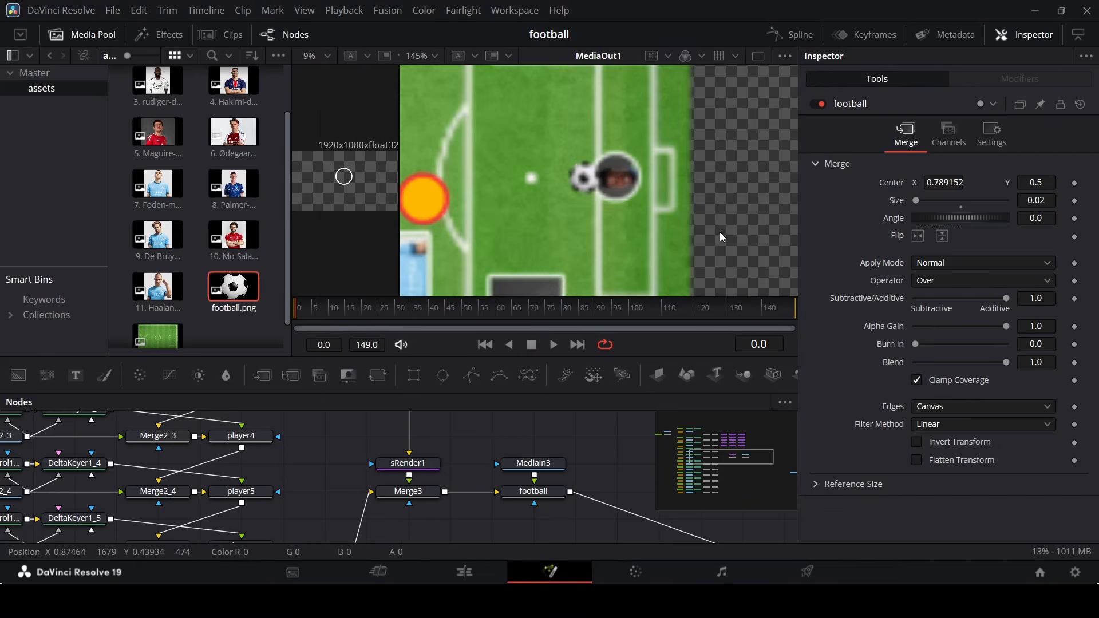
scroll(653, 241, "down", 2)
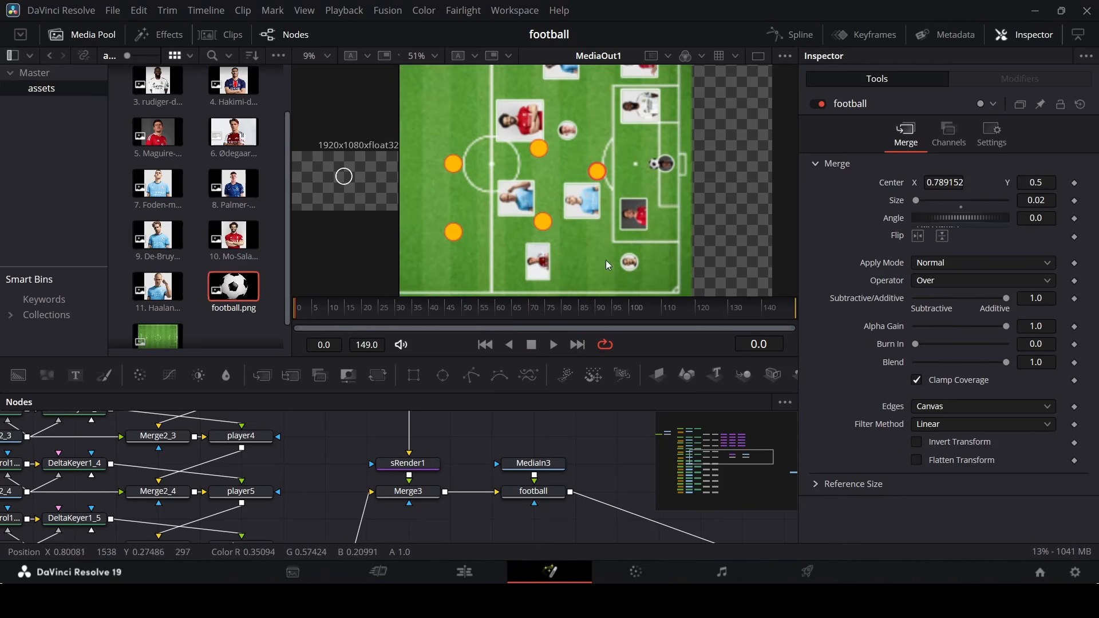
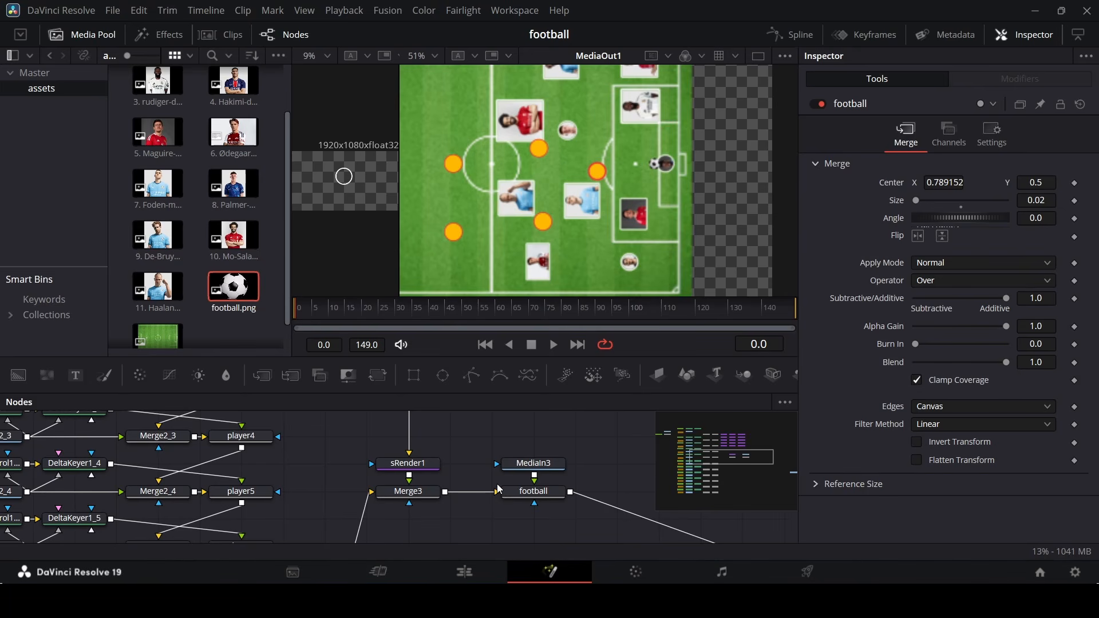
Add a Center keyframe to the football node at frame 0.
left_click(553, 496)
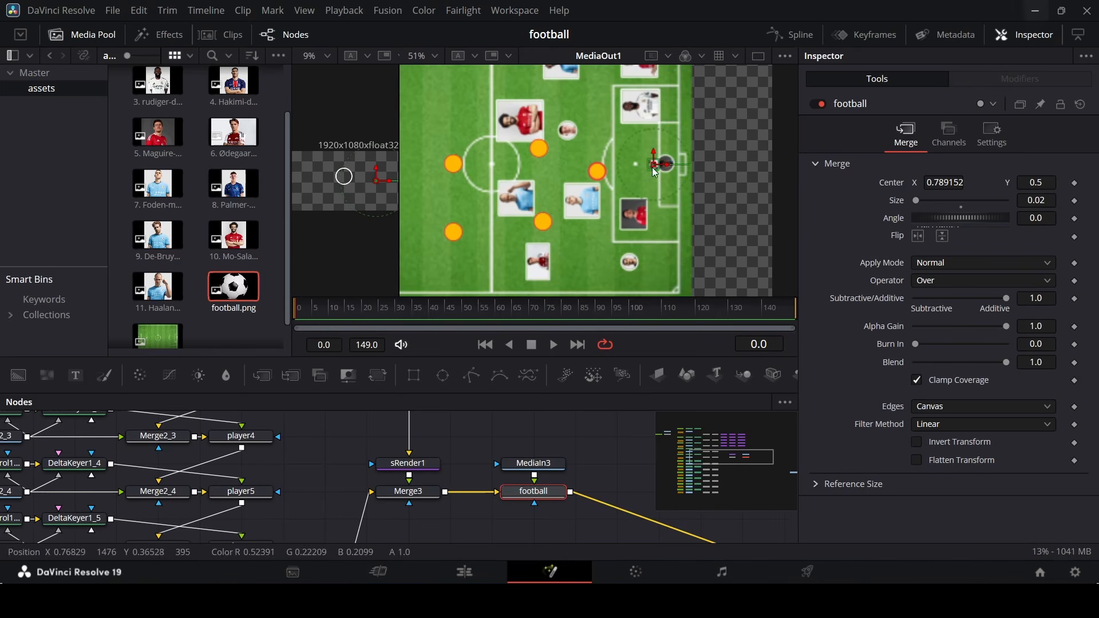
scroll(665, 191, "up", 5)
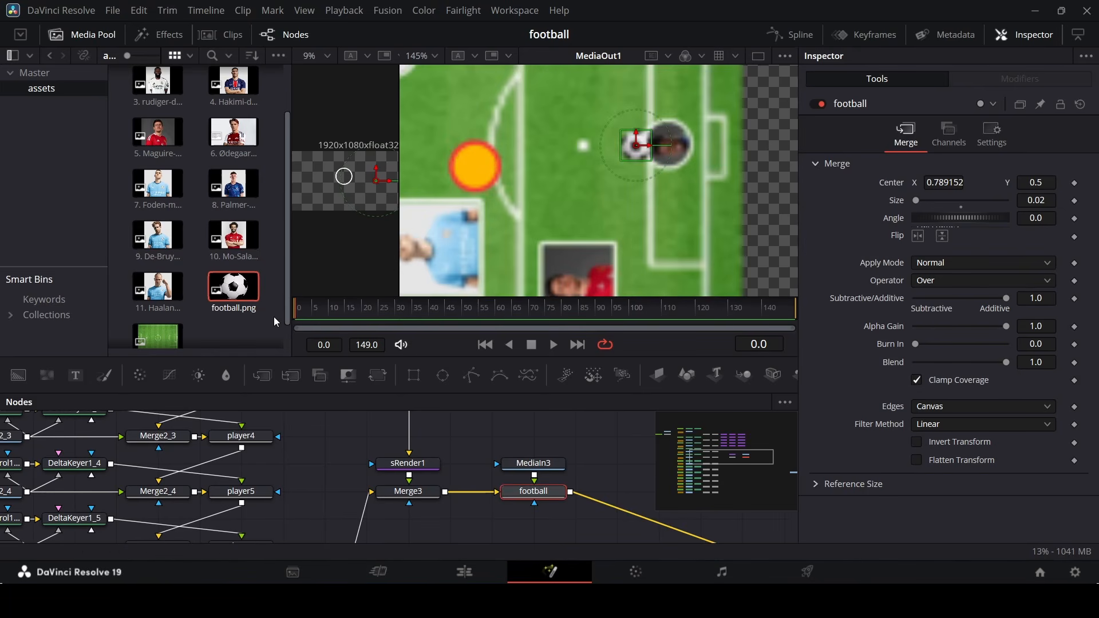
left_click(1075, 184)
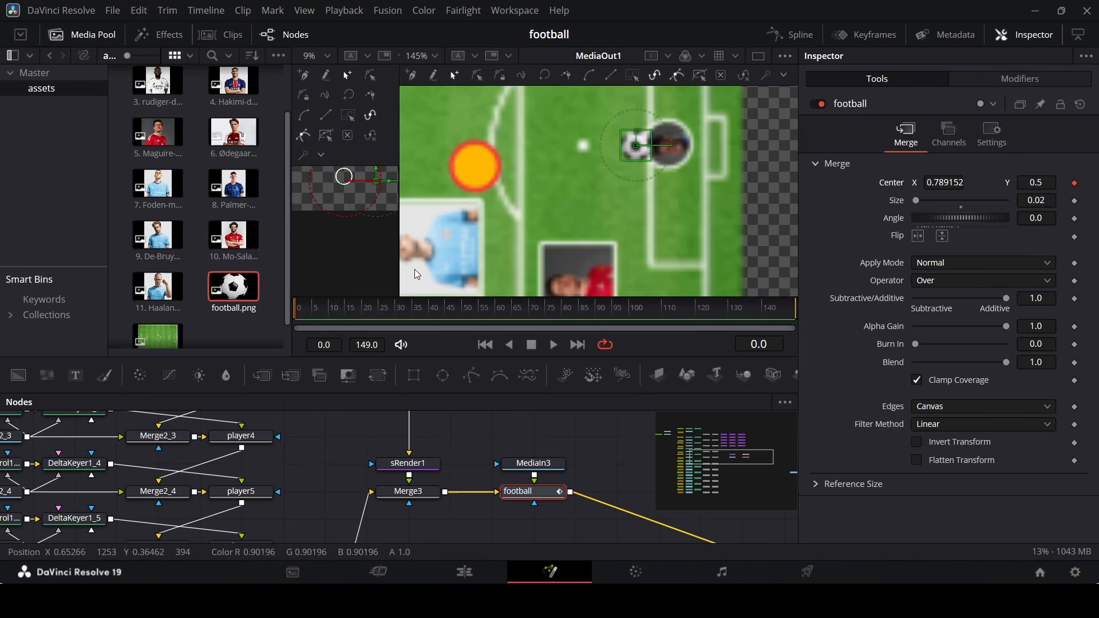
Keyframe the football's Center at about 0.738, 0.329 beside player5 at frame 10, and at about 0.725, 0.187 beside player4 at frame 20.
left_click(328, 325)
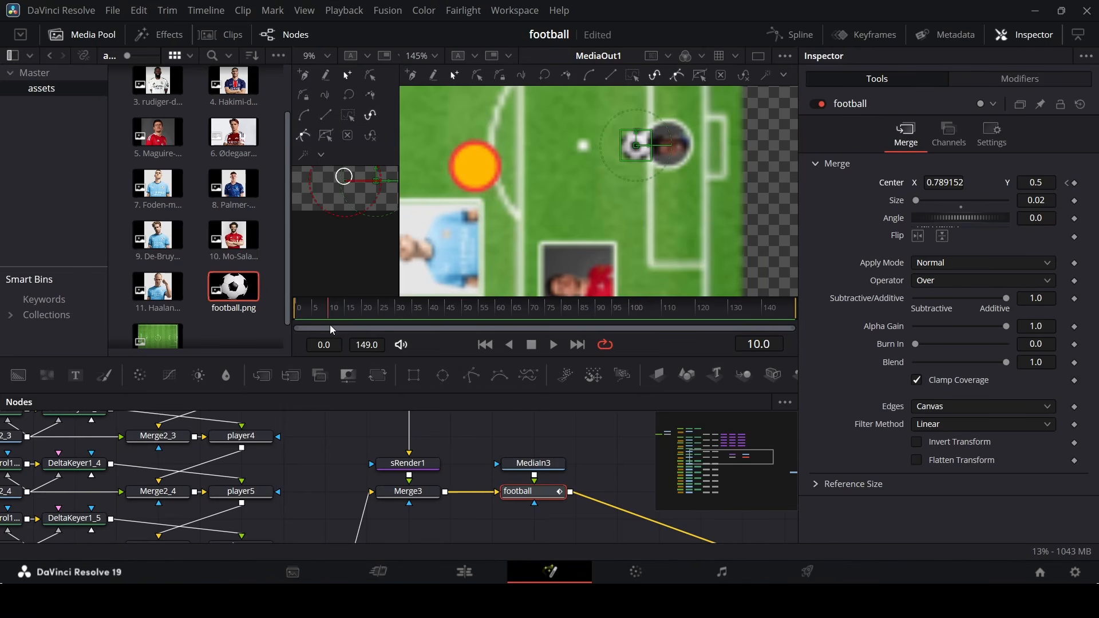
scroll(586, 245, "down", 4)
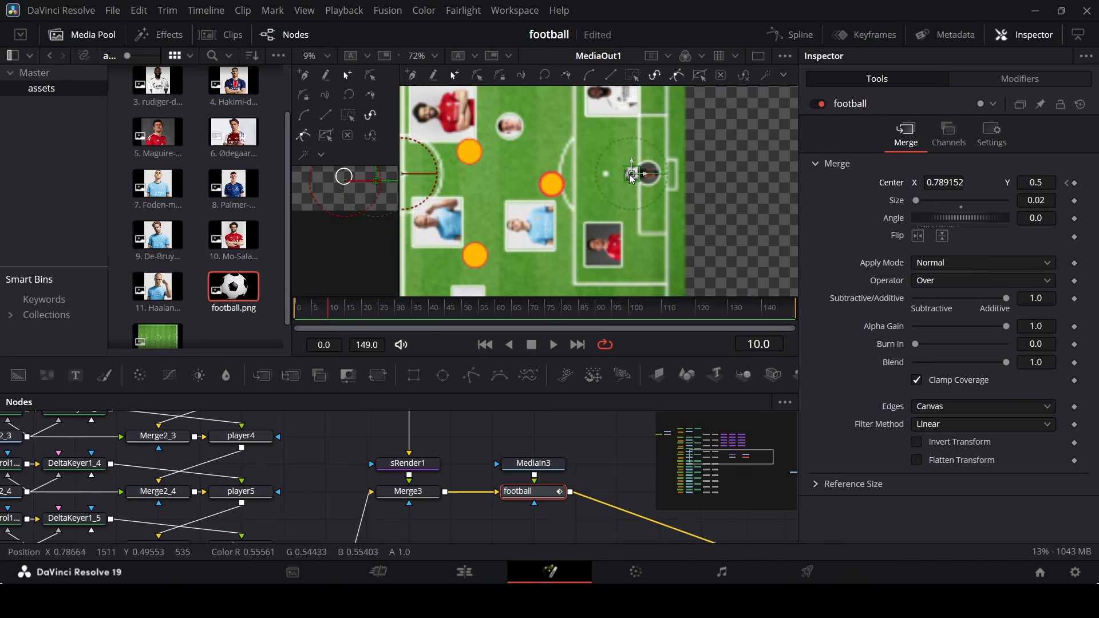
left_click_drag(633, 174, 593, 252)
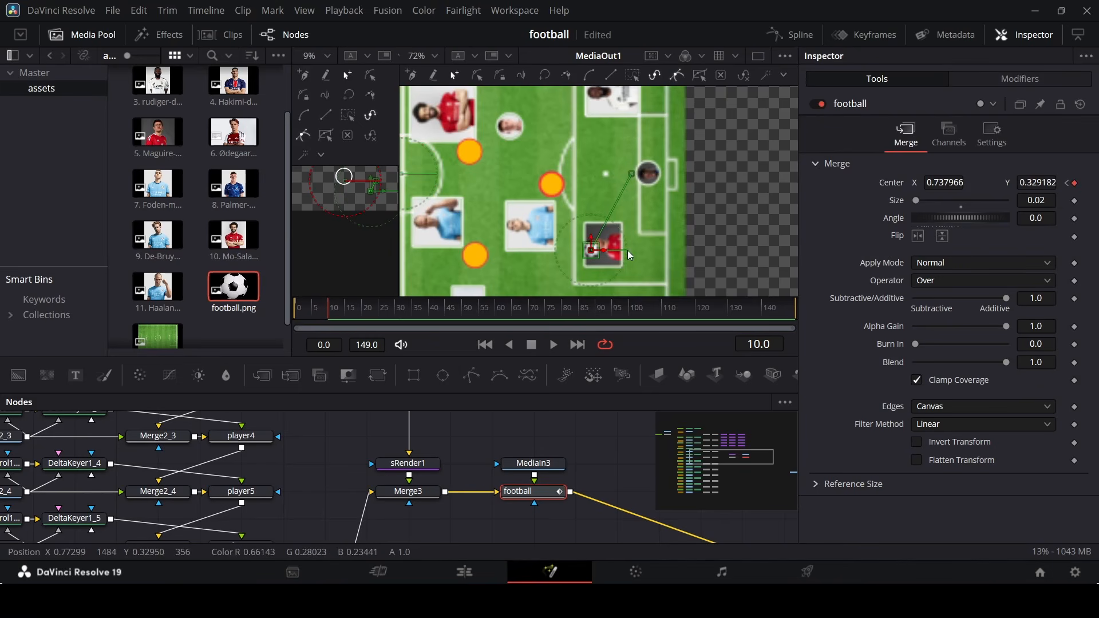
scroll(593, 252, "down", 2)
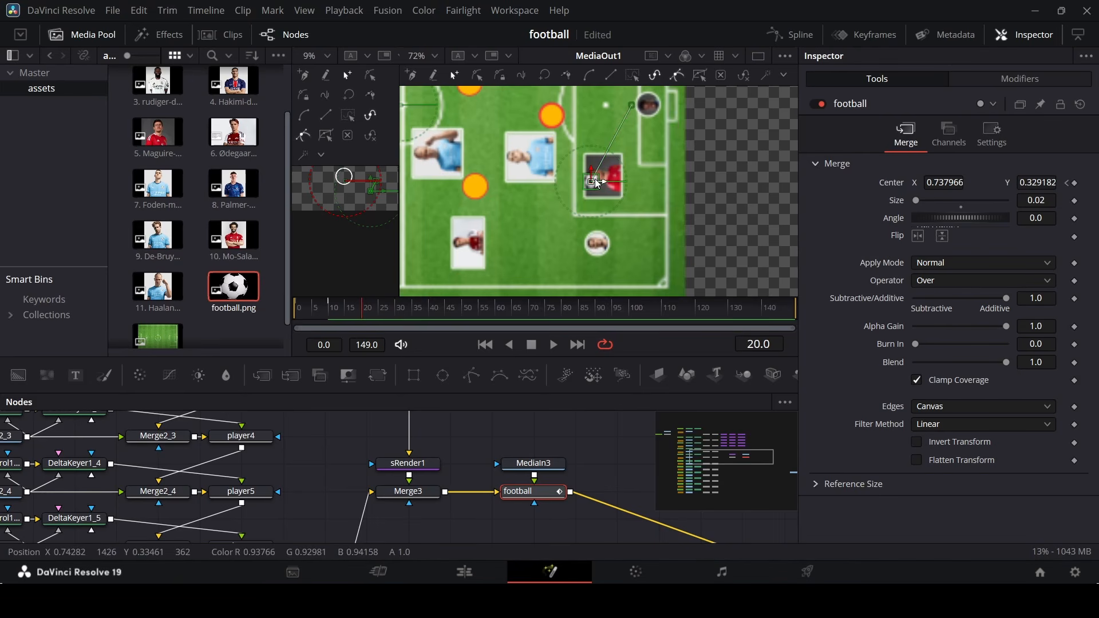
left_click_drag(592, 182, 579, 248)
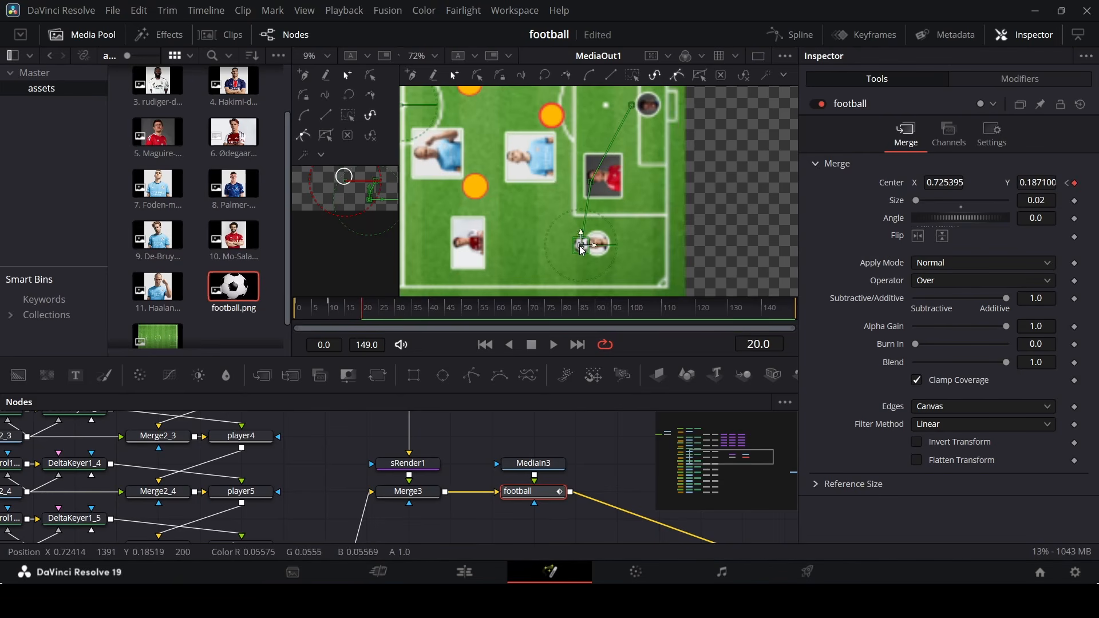
Play back the football's passing animation from frame 0.
left_click_drag(335, 317, 266, 314)
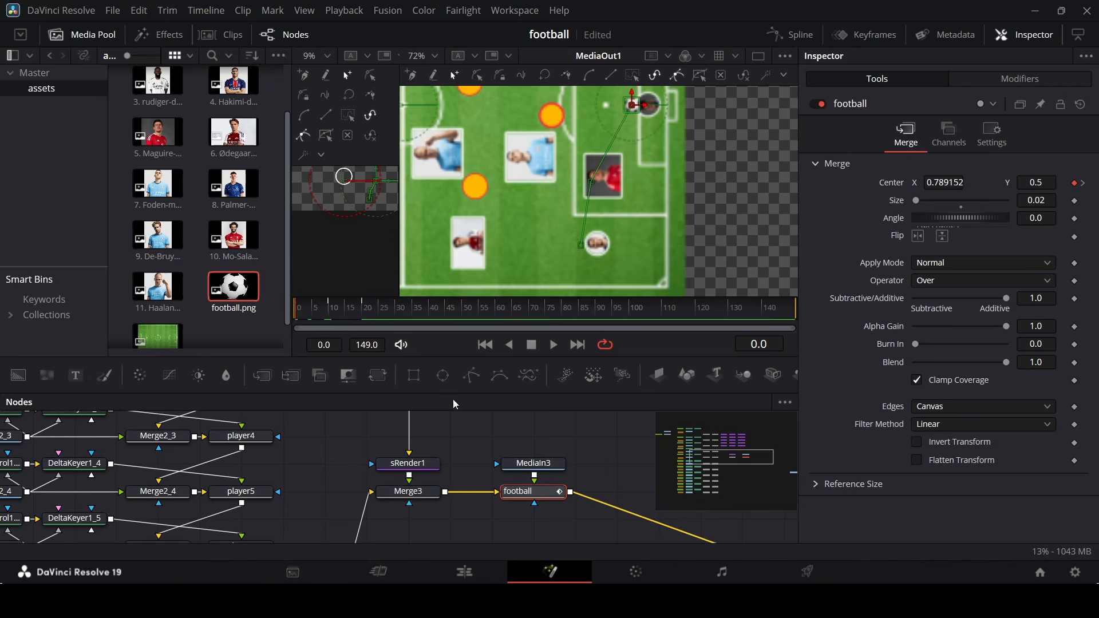
left_click(515, 438)
key("space")
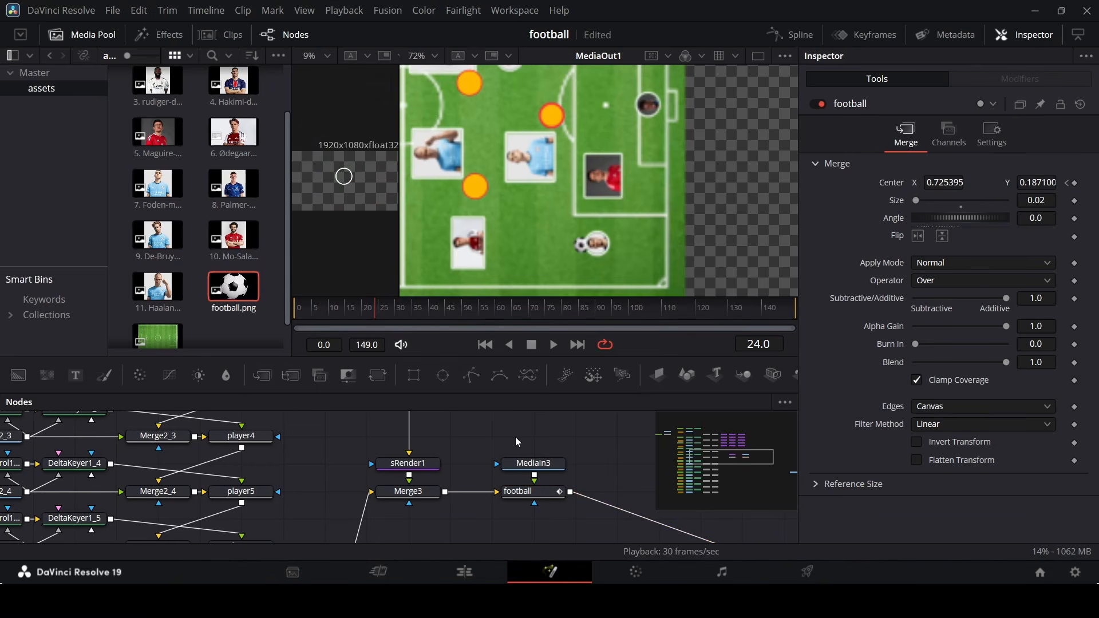
Find the player5 node that receives the first pass and add a Center keyframe to it at frame 5.
scroll(378, 452, "up", 4)
scroll(276, 465, "up", 1)
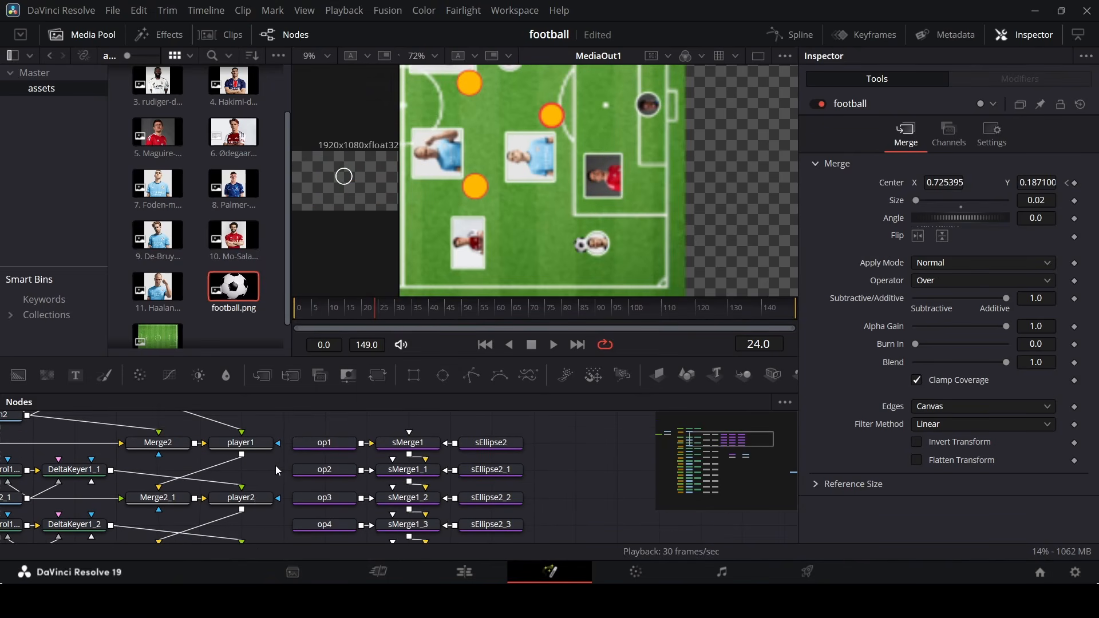
left_click(257, 501)
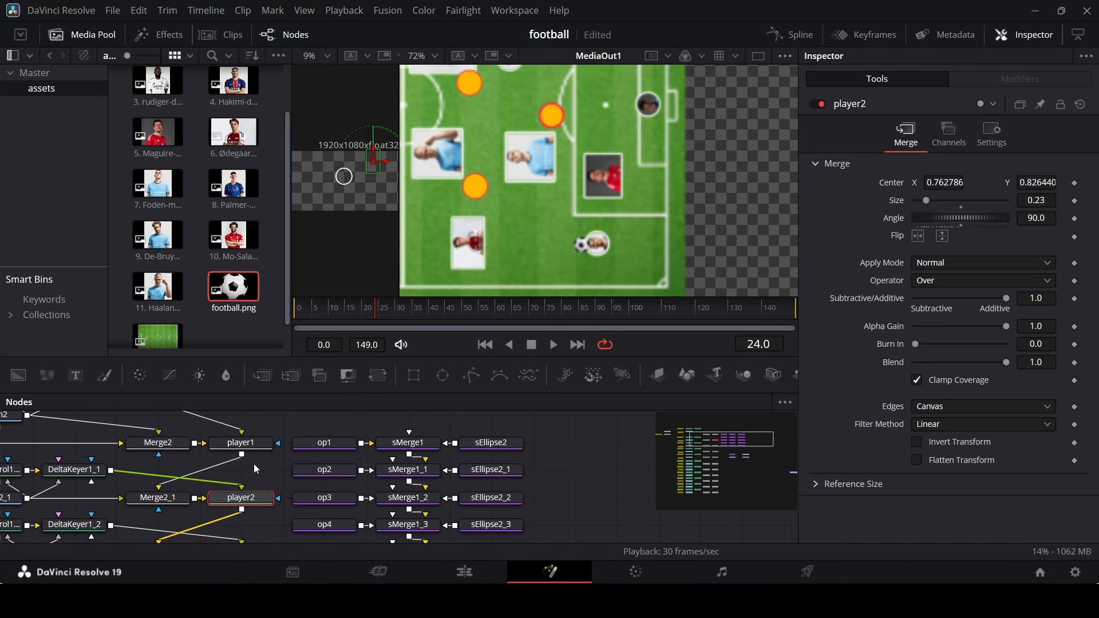
left_click(253, 444)
left_click(254, 506)
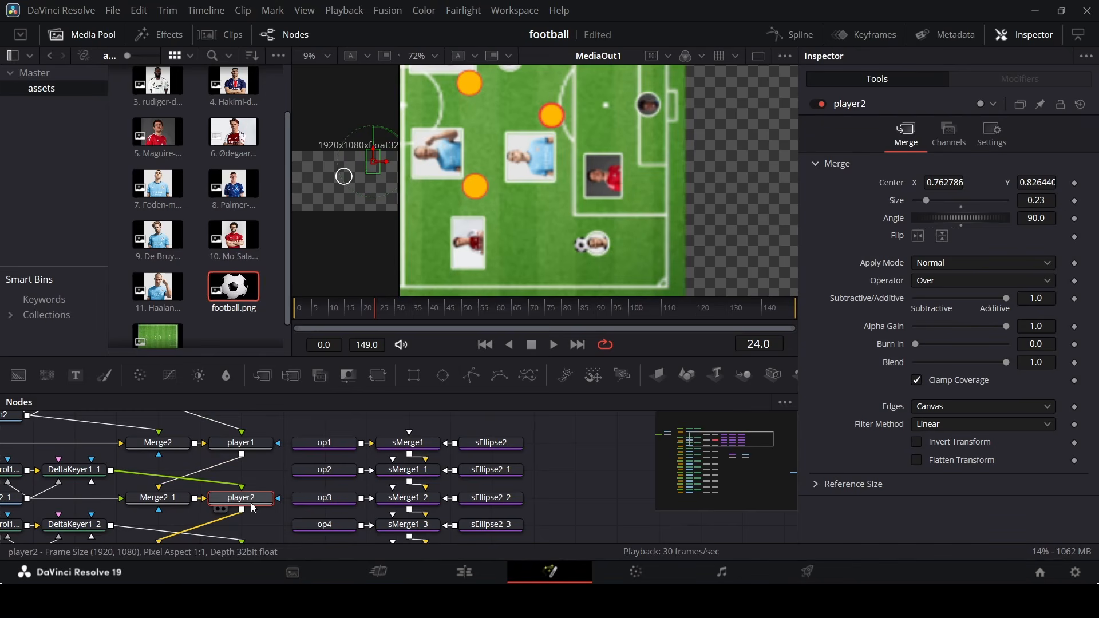
scroll(254, 508, "down", 1)
left_click(254, 509)
scroll(257, 518, "down", 1)
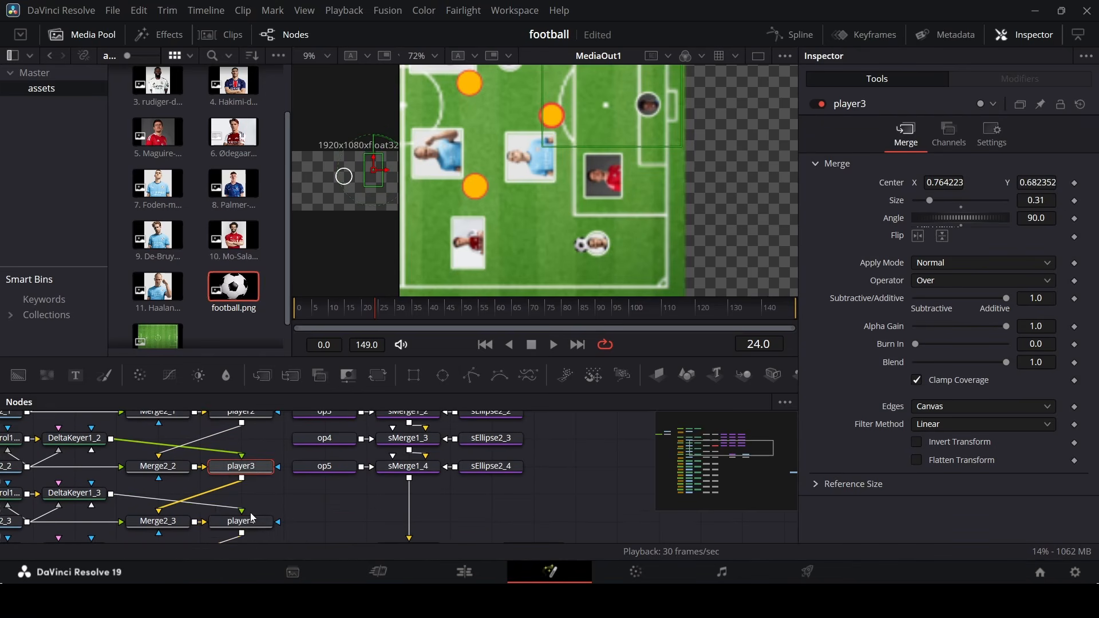
scroll(258, 530, "down", 2)
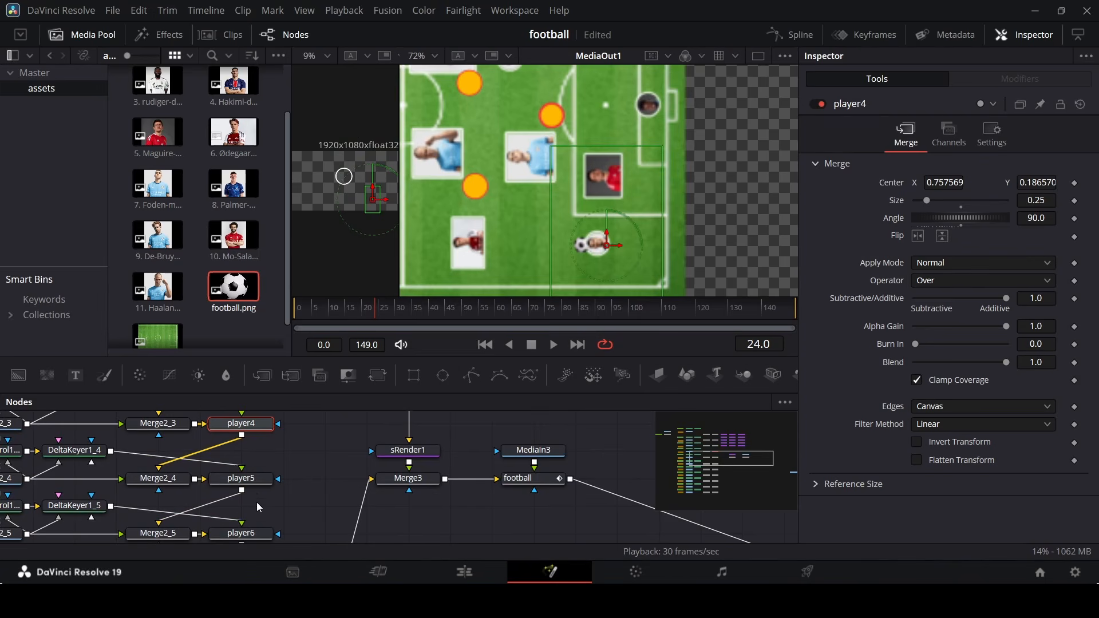
left_click(258, 482)
scroll(614, 170, "up", 5)
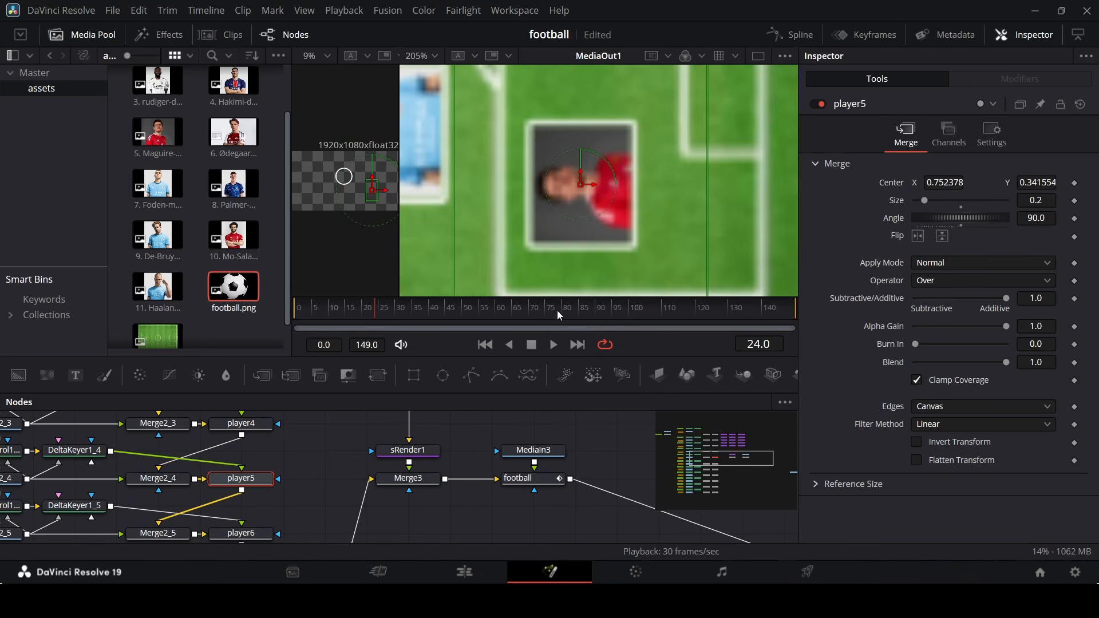
left_click_drag(341, 324, 314, 318)
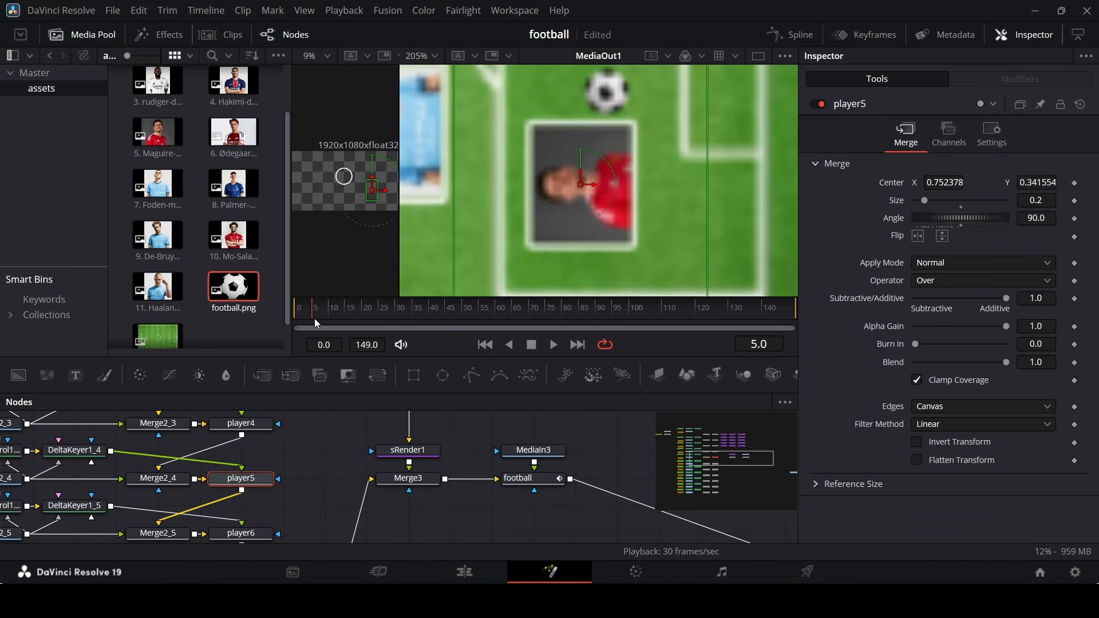
left_click(1074, 184)
Animate a small horizontal shift of player5 from frame 8, bringing its Center X to about 0.758.
left_click_drag(316, 314, 323, 315)
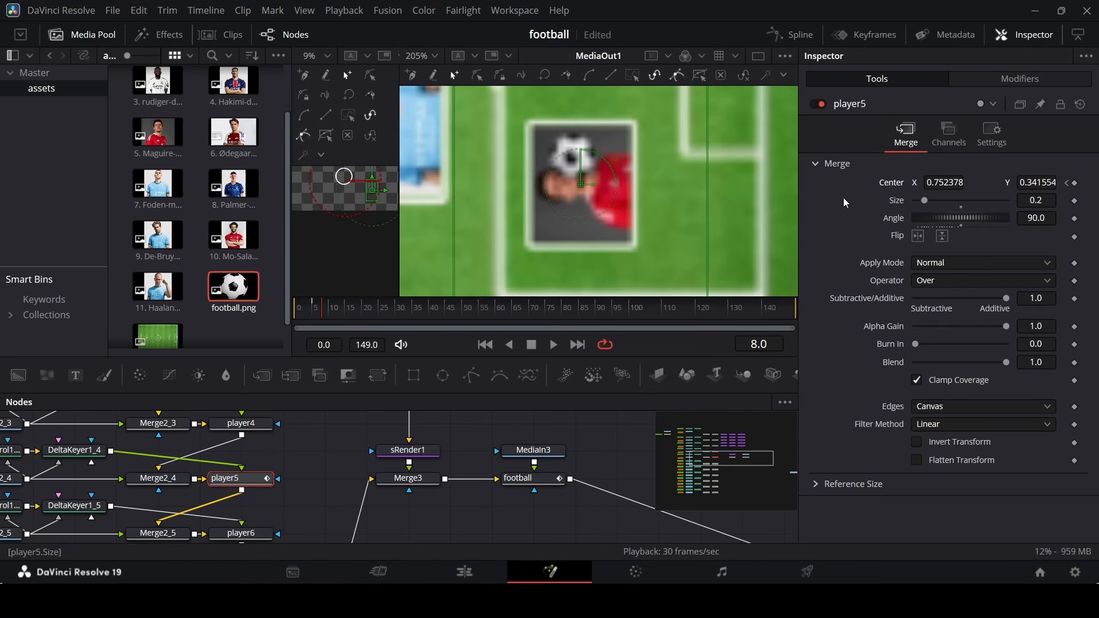
left_click_drag(595, 185, 620, 192)
key("Right")
key("Right")
key("Right")
Play back the animation from the start to check player5's movement, and look closely at player4 receiving the ball.
key("ctrl+Left")
key("space")
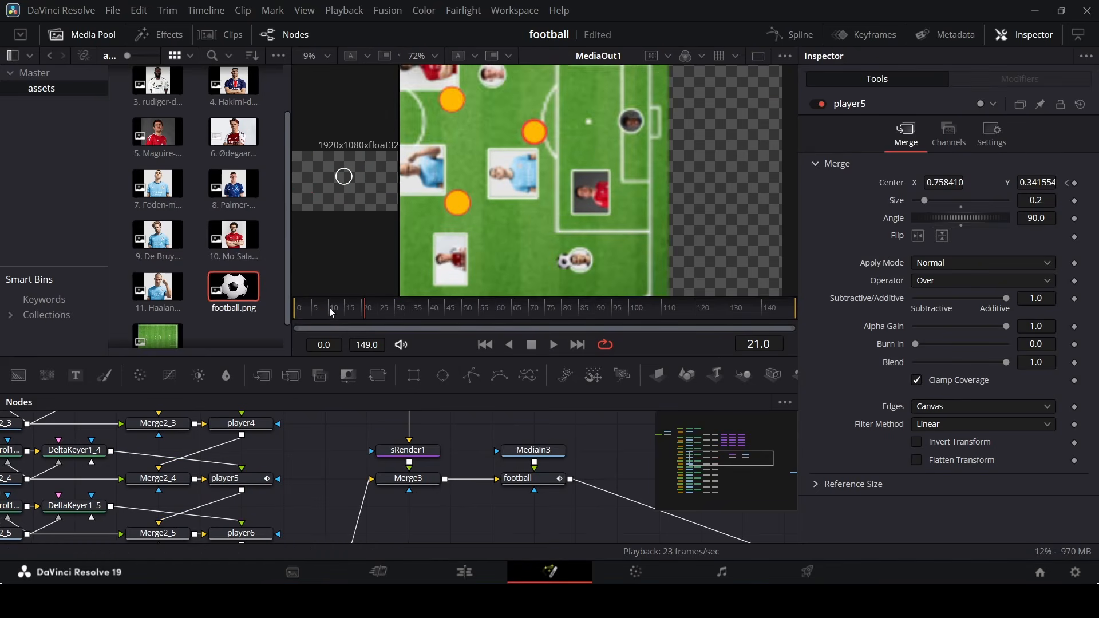
scroll(563, 243, "down", 2)
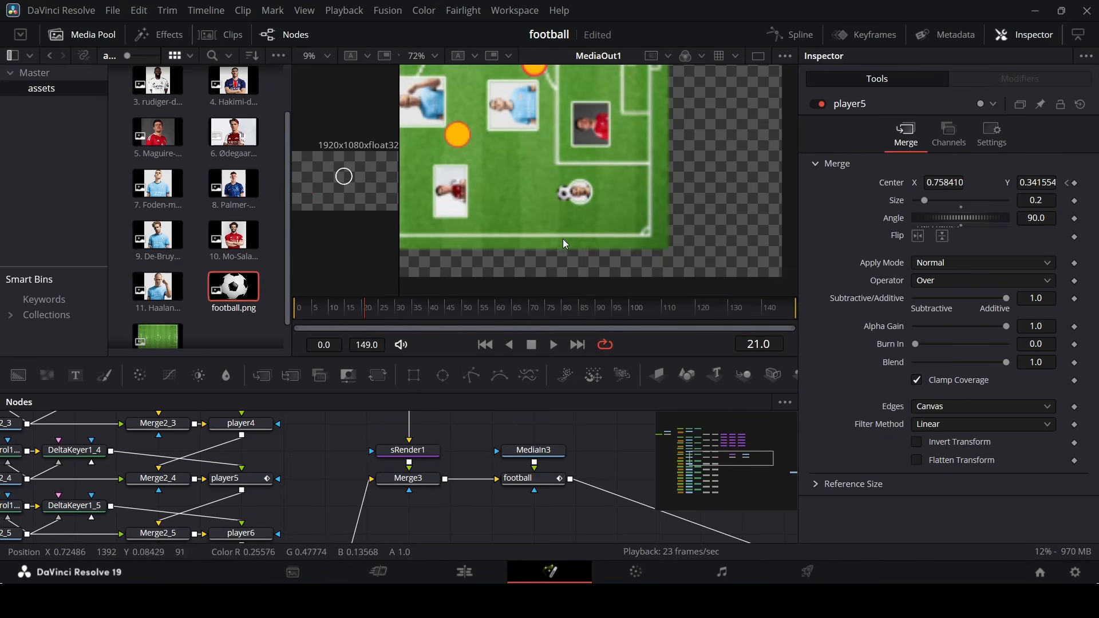
scroll(563, 191, "up", 3)
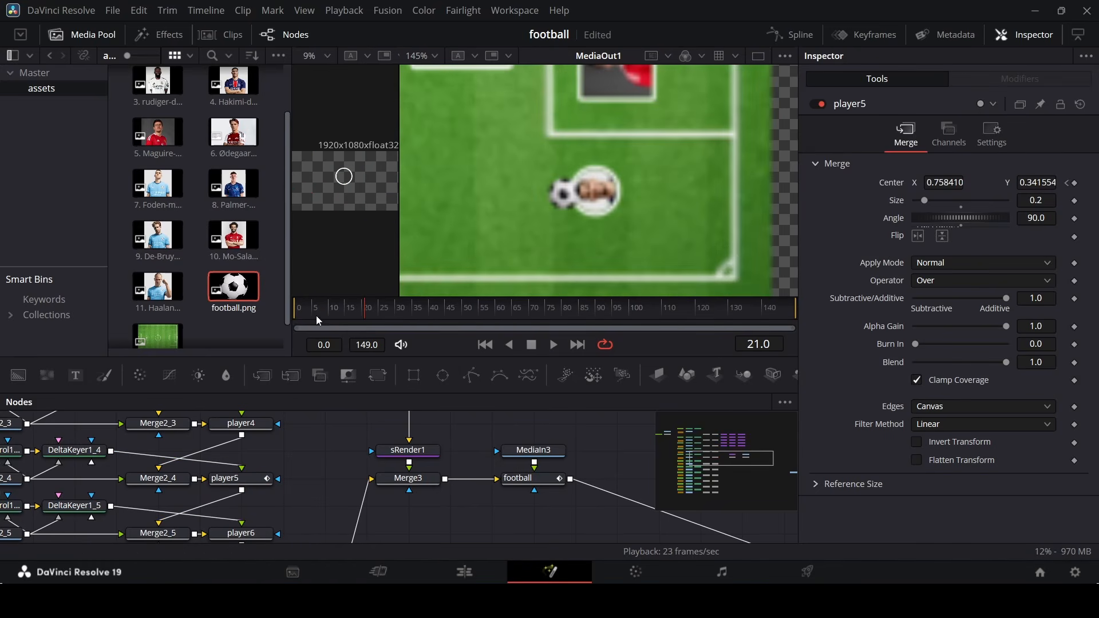
Animate player4's Center with a keyframe at frame 20 and a horizontal shift to X about 0.732 at frame 40.
left_click_drag(318, 321, 365, 339)
scroll(269, 482, "up", 2)
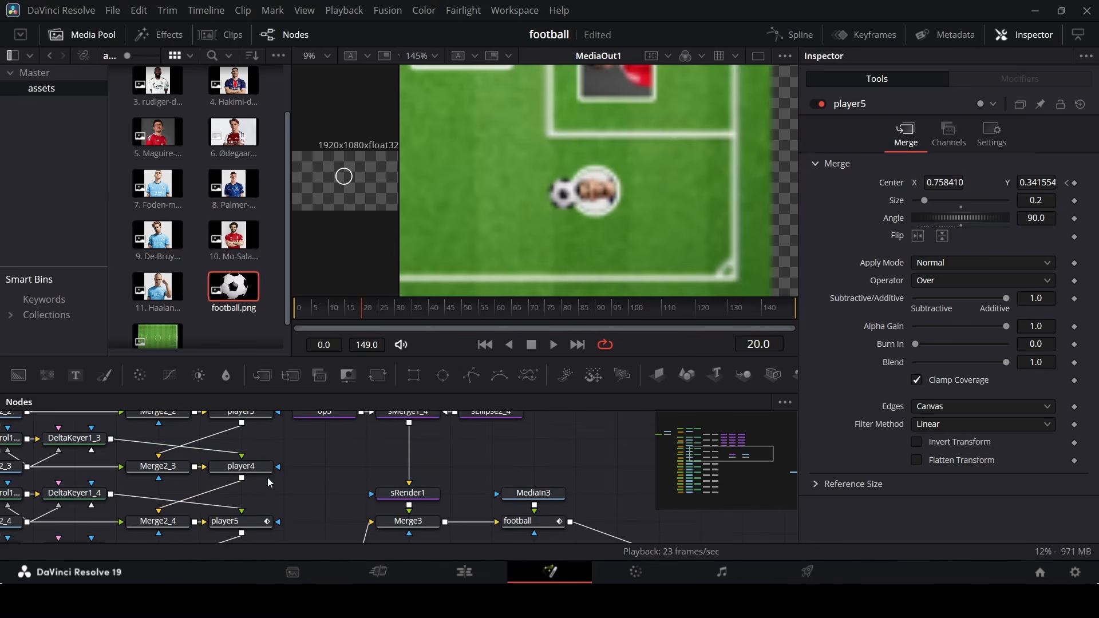
left_click(264, 468)
scroll(604, 251, "down", 2)
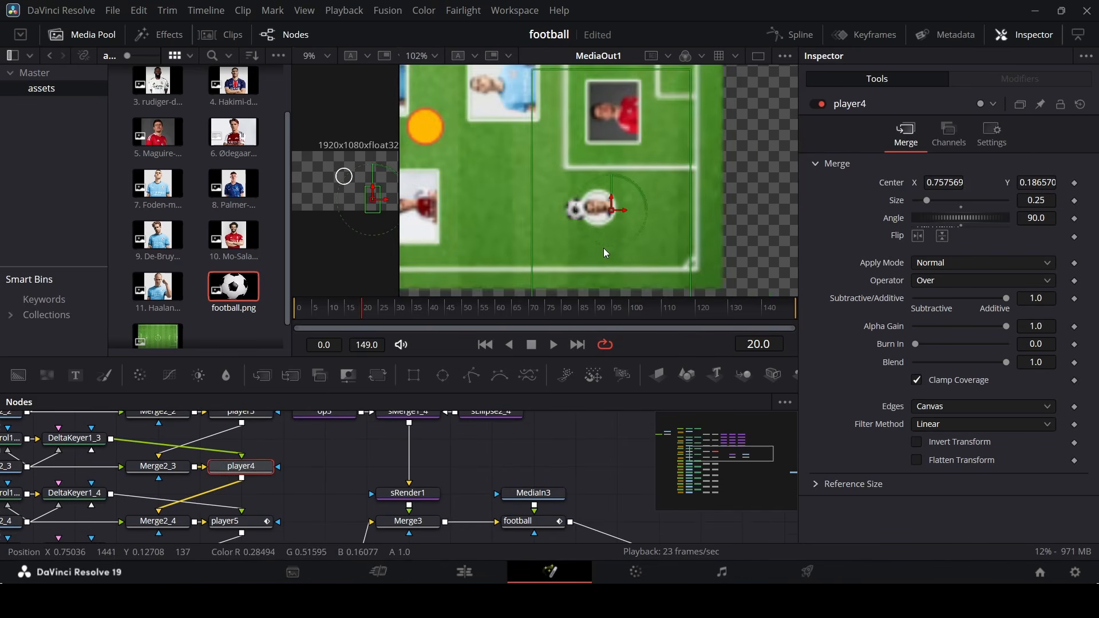
scroll(603, 248, "down", 2)
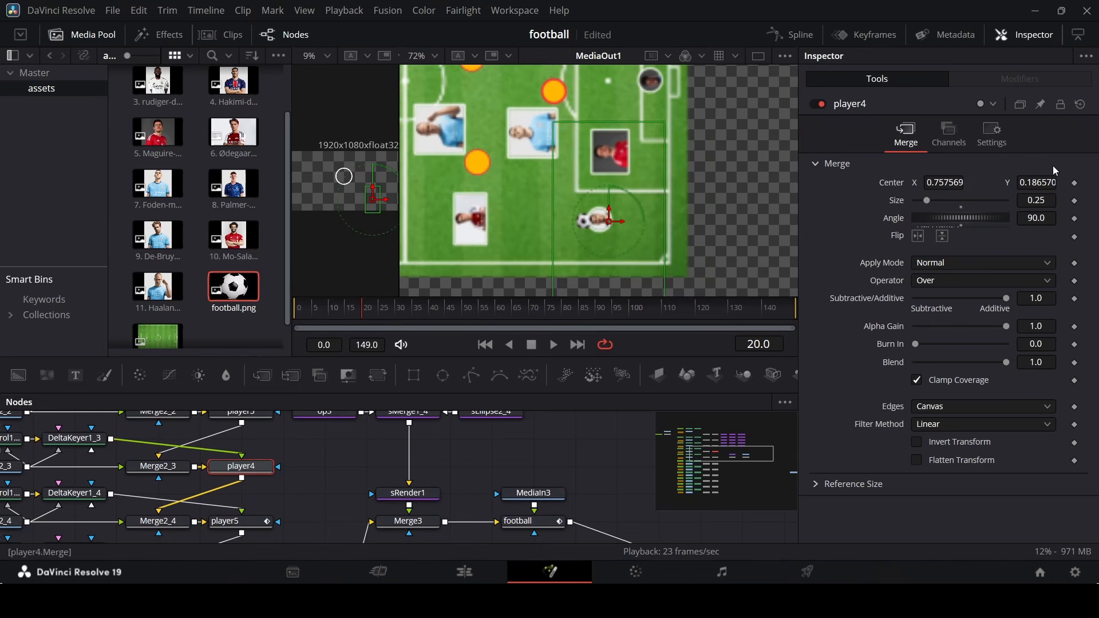
left_click(1074, 184)
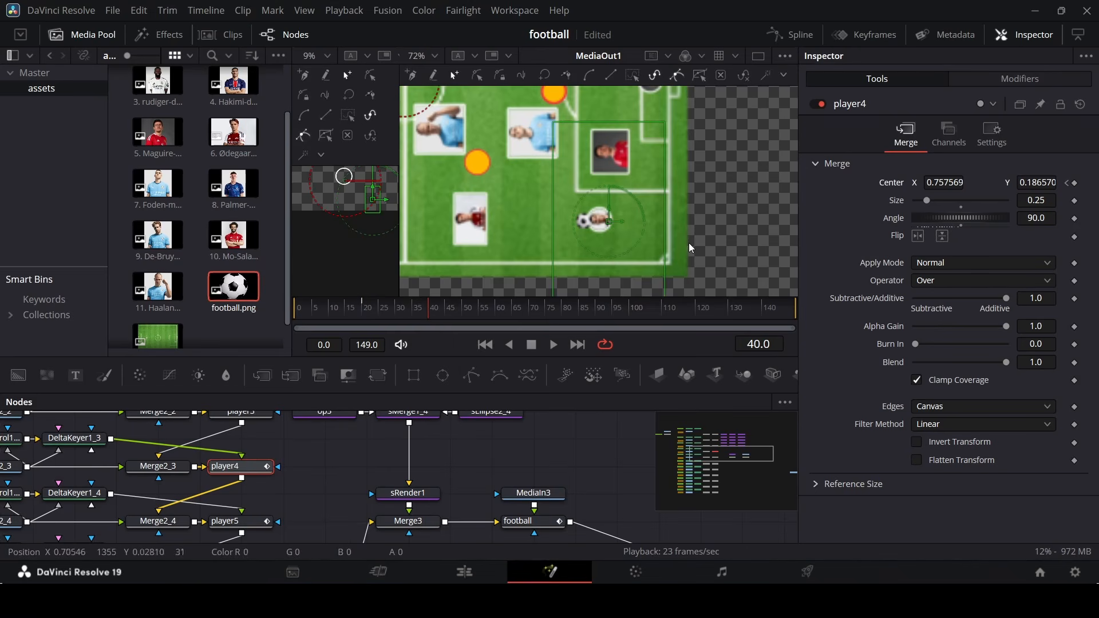
left_click_drag(622, 226, 601, 229)
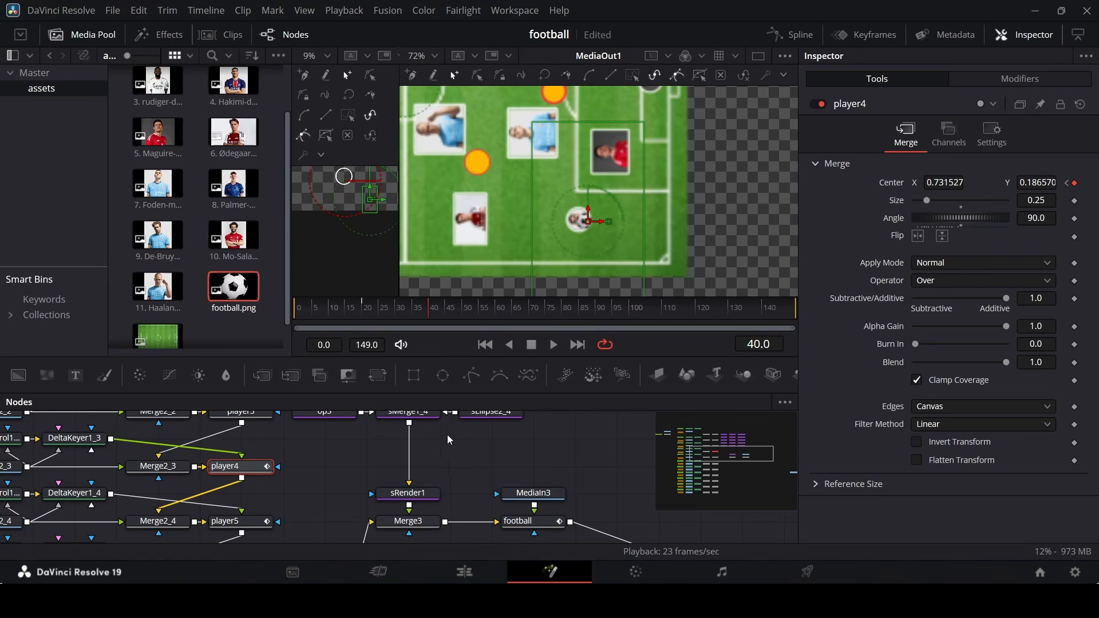
Move the football to Center X about 0.694 at frame 40, beside player4, and scrub through its movement.
left_click(532, 521)
scroll(533, 521, "down", 1)
left_click_drag(360, 315, 431, 321)
scroll(551, 218, "up", 3)
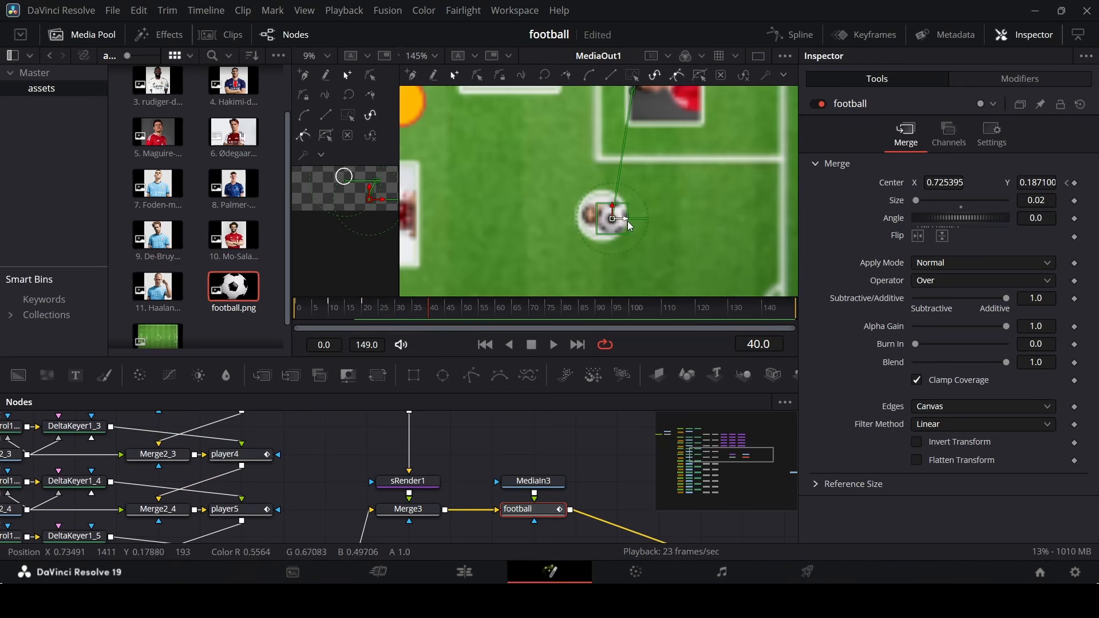
left_click_drag(619, 223, 590, 225)
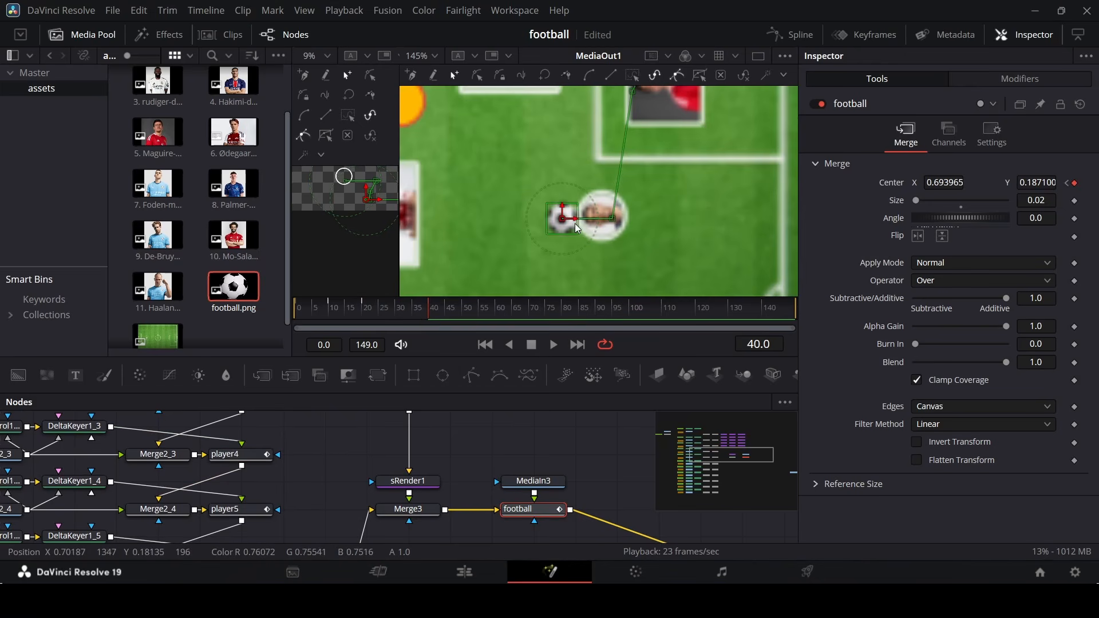
left_click(333, 313)
left_click_drag(332, 312, 409, 317)
scroll(605, 231, "down", 2)
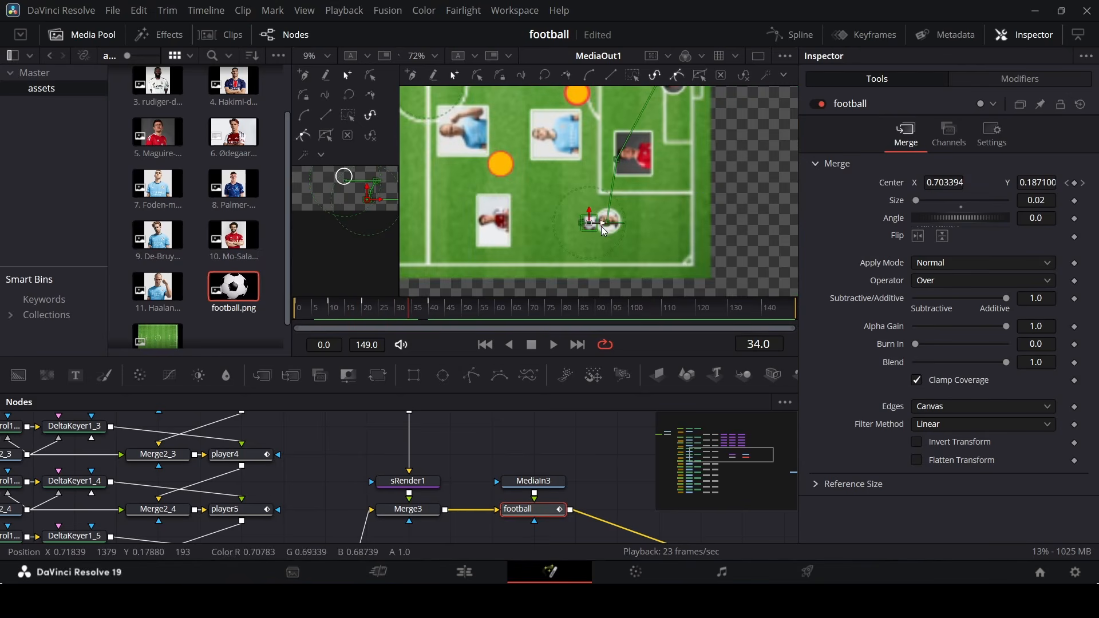
Add a new Merge node directly after the football node and place it with room in the node graph.
left_click(485, 423)
scroll(424, 433, "down", 3)
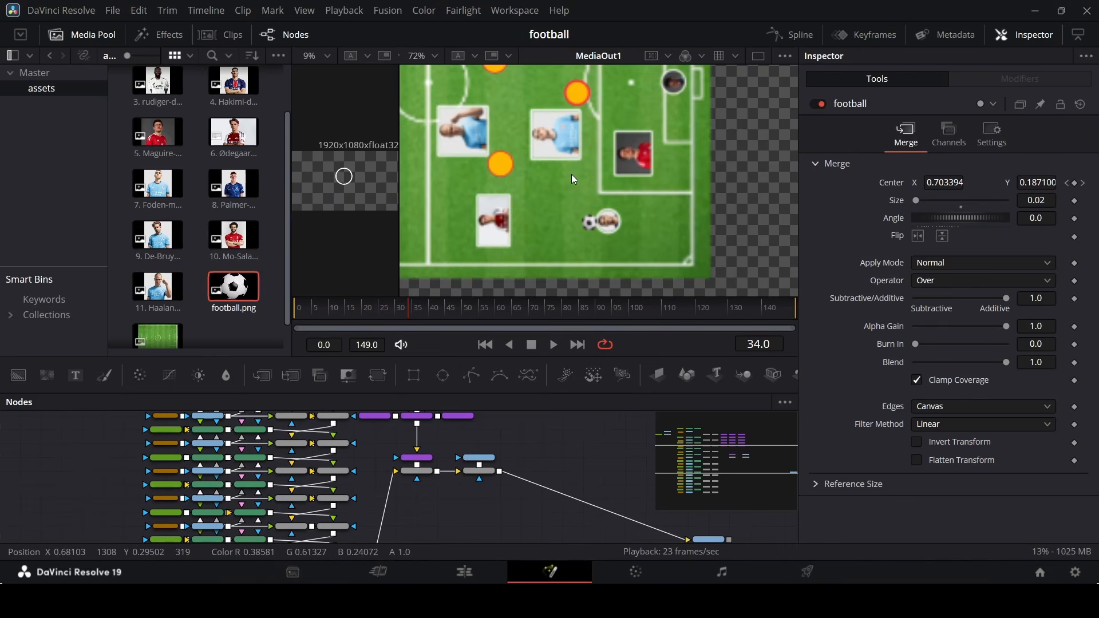
scroll(544, 448, "up", 3)
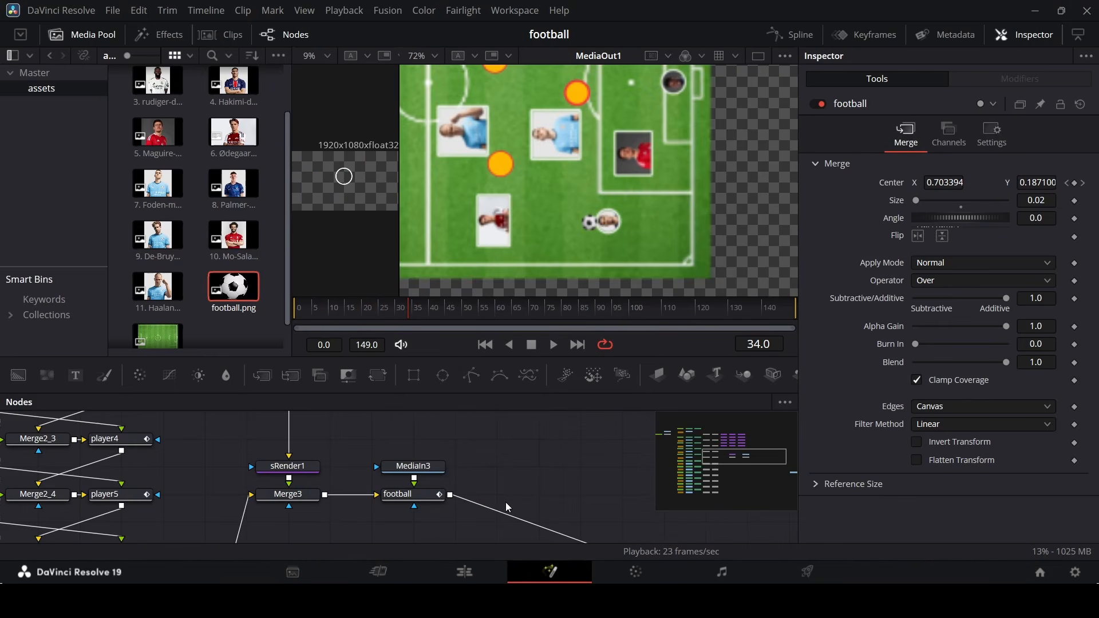
left_click(430, 499)
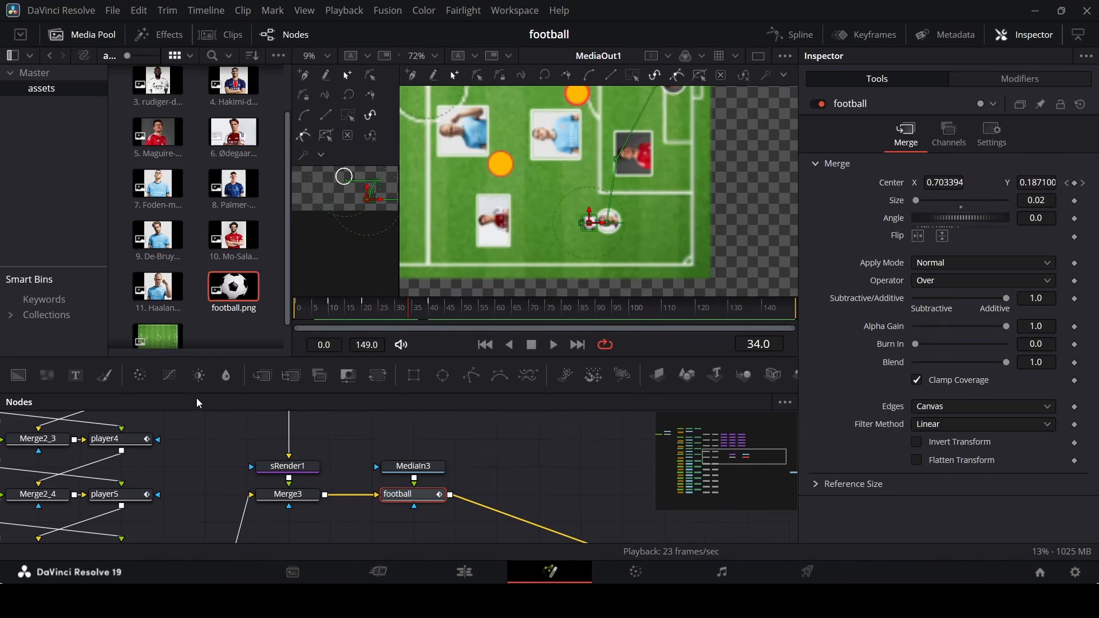
left_click(264, 378)
left_click_drag(471, 503, 560, 504)
scroll(306, 473, "down", 1)
scroll(540, 466, "up", 2)
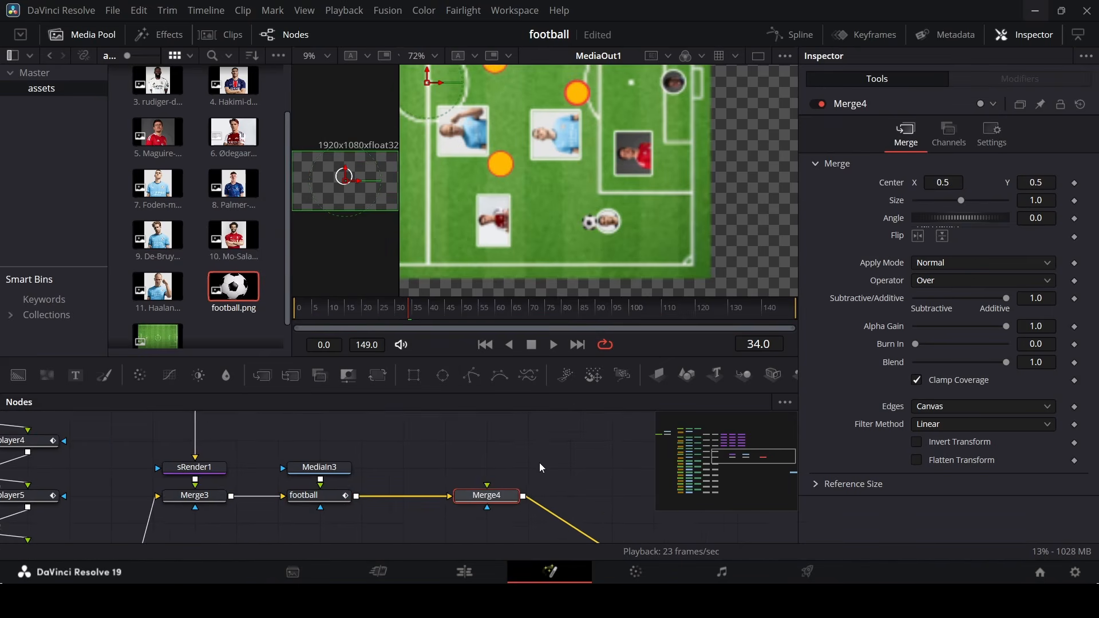
Feed a new Text node into the foreground of Merge4 and enter a long row of dashes as its text.
left_click(76, 375)
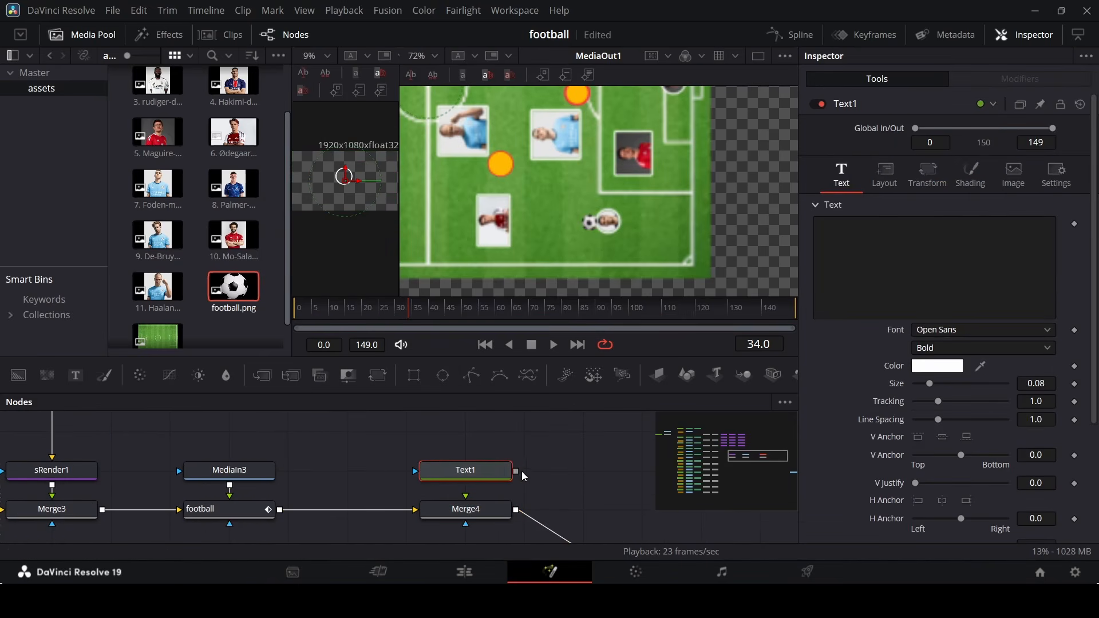
left_click_drag(490, 515, 487, 513)
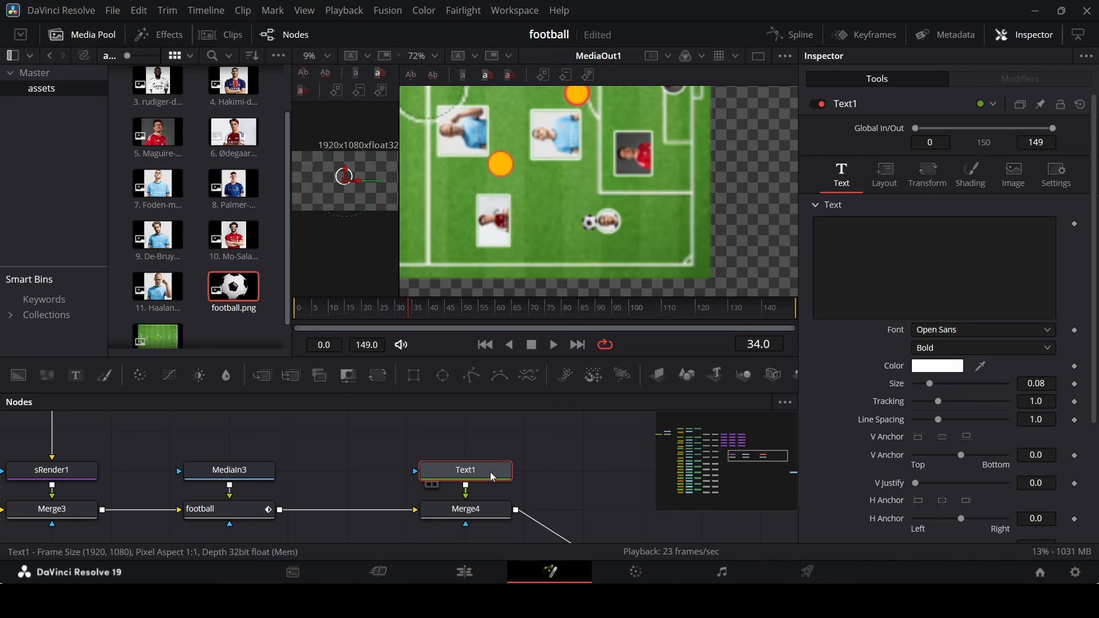
left_click(876, 258)
type("----------------")
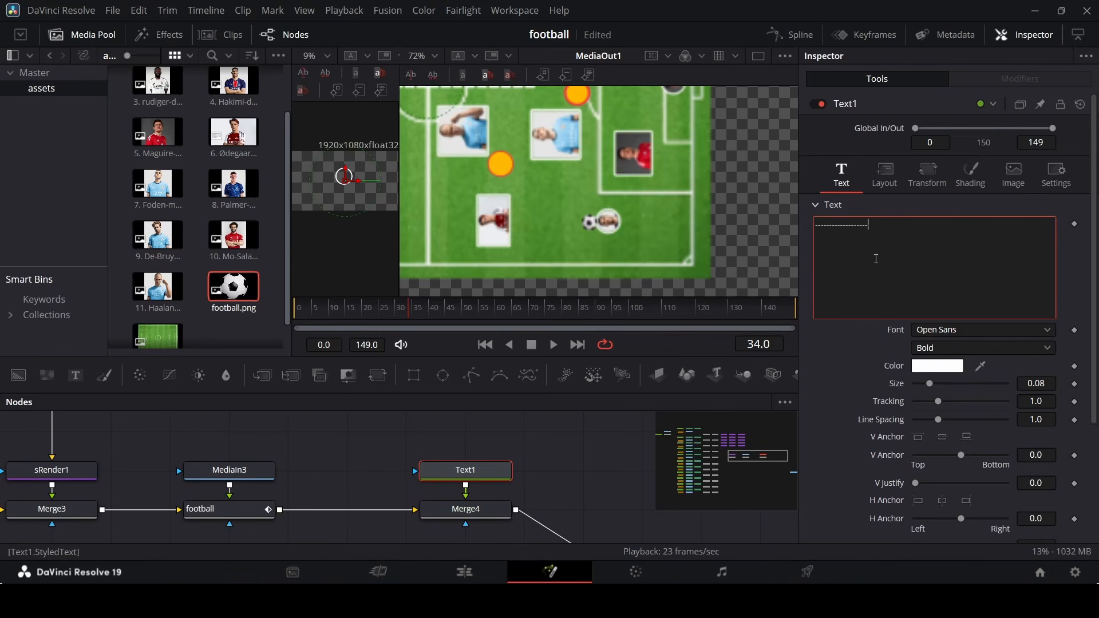
type("----------")
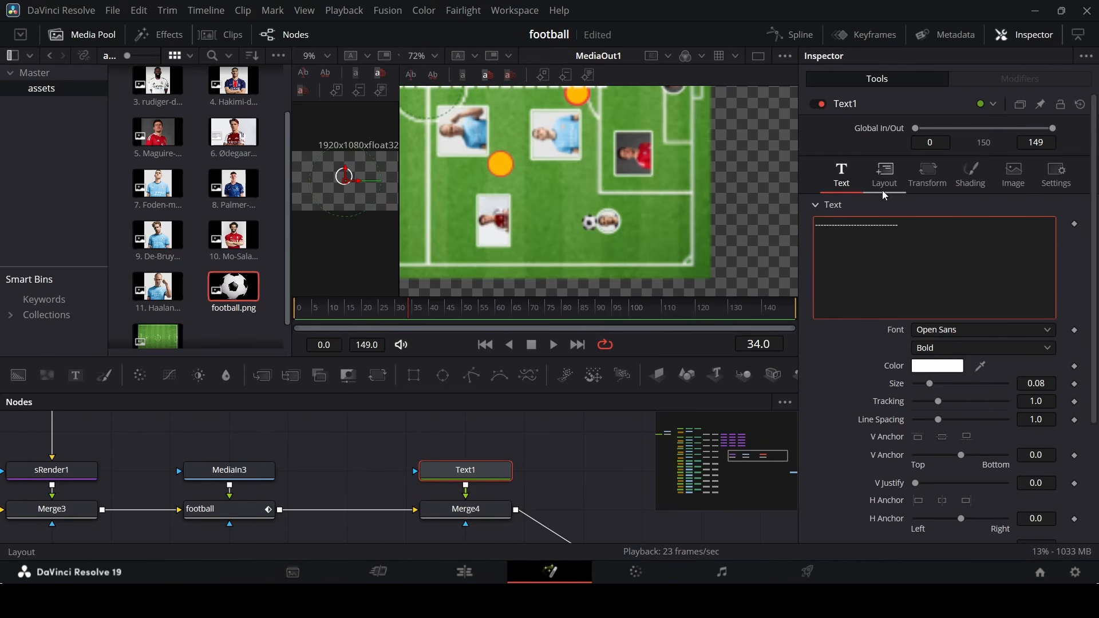
Set the dash text's font style to Regular, then try a different line spacing and undo it.
left_click(945, 347)
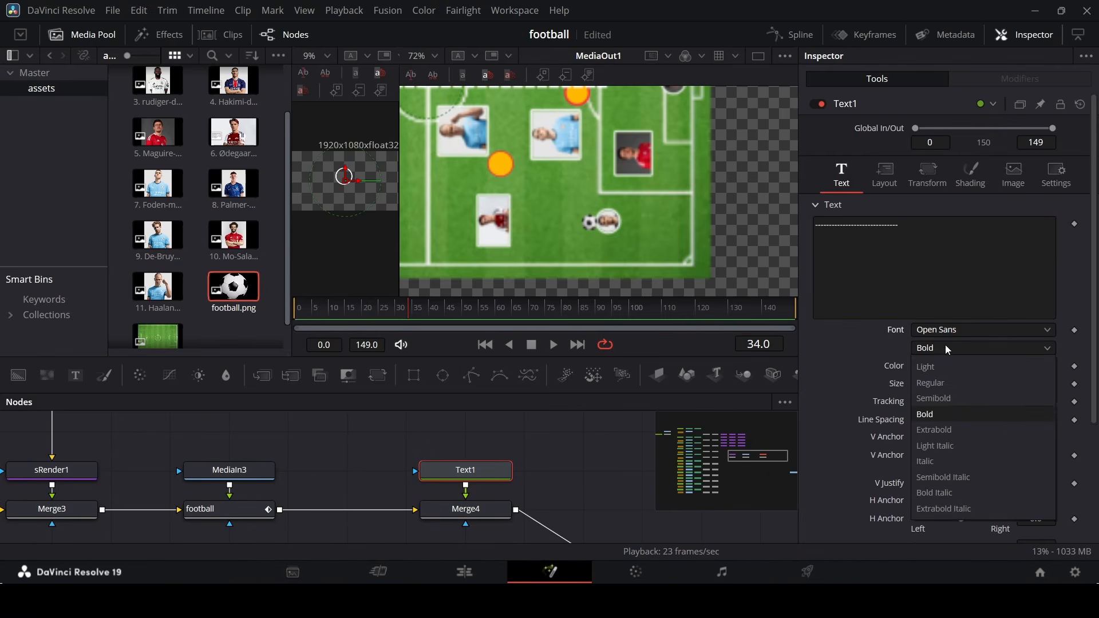
left_click(951, 383)
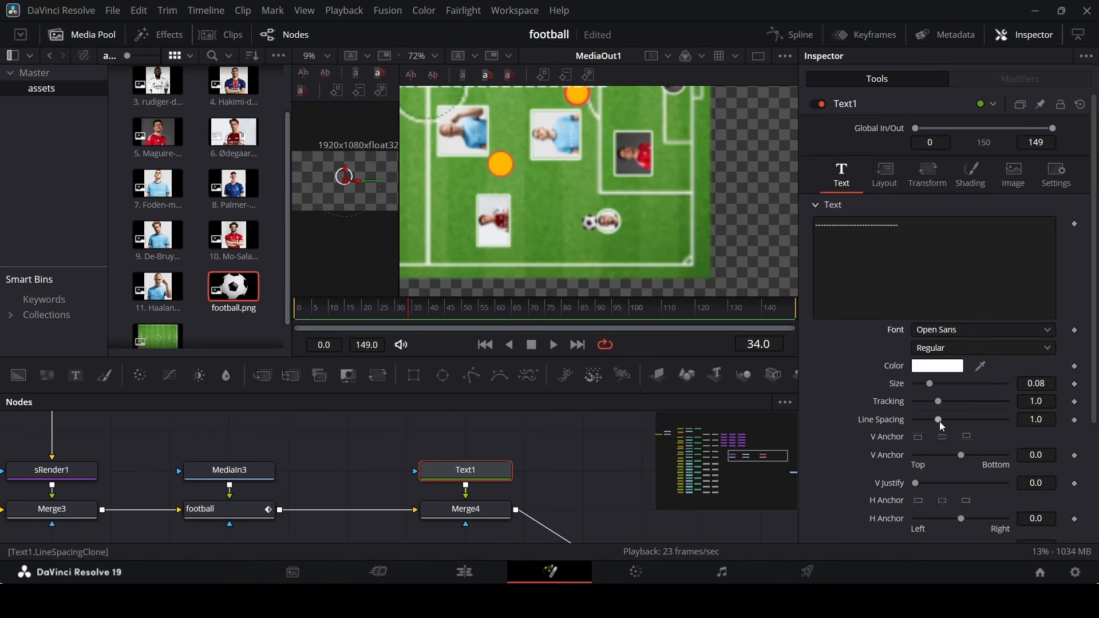
left_click_drag(939, 420, 957, 407)
key("ctrl+z")
Change the dash text's layout type to Path.
left_click(903, 169)
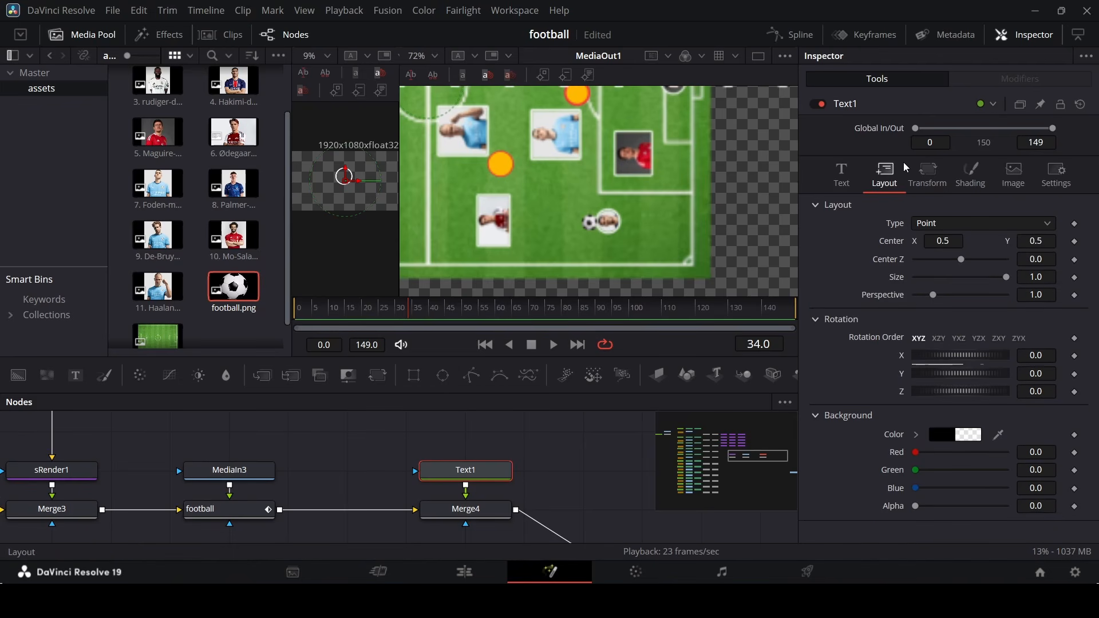
left_click(941, 224)
left_click(945, 293)
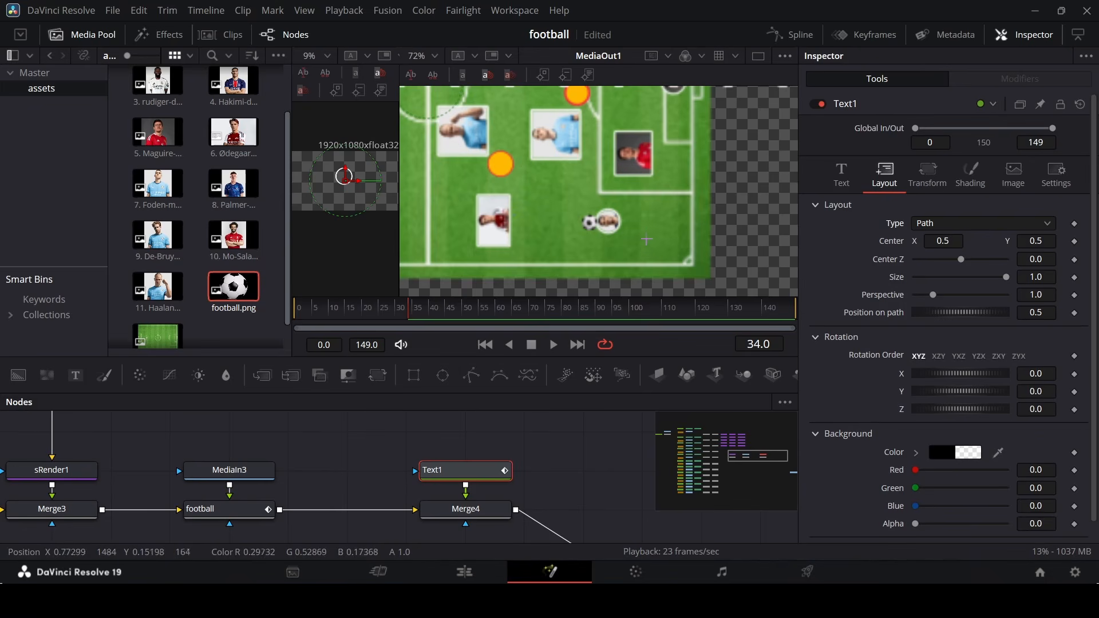
Draw a closed, rounded text path around player4 with the ball and the neighbouring red-shirted player near the pitch's lower edge.
left_click(664, 246)
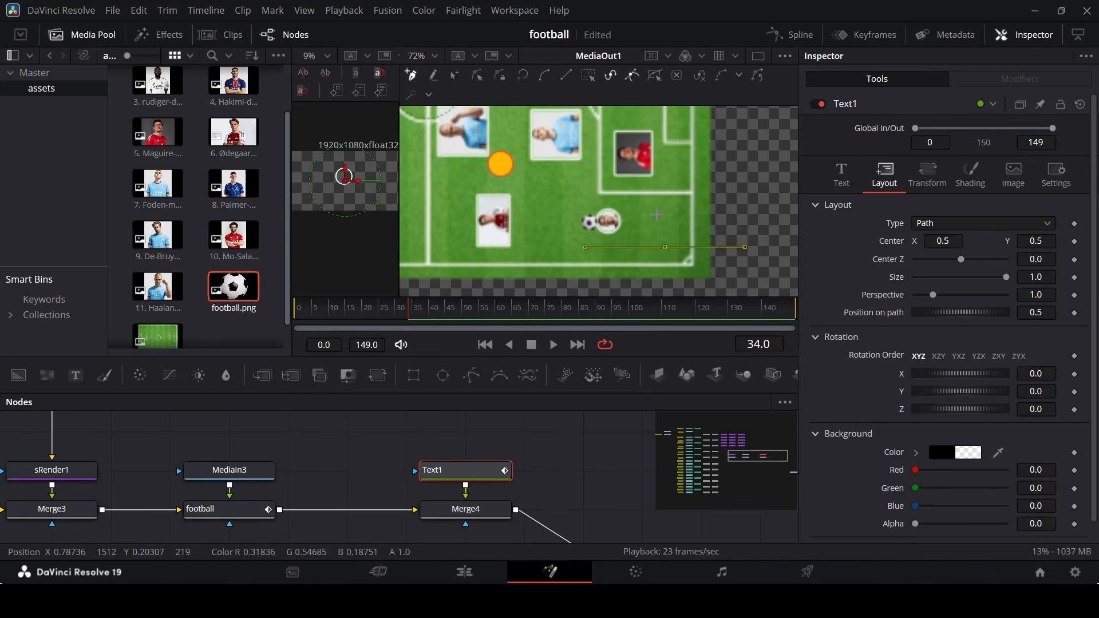
left_click_drag(656, 214, 585, 191)
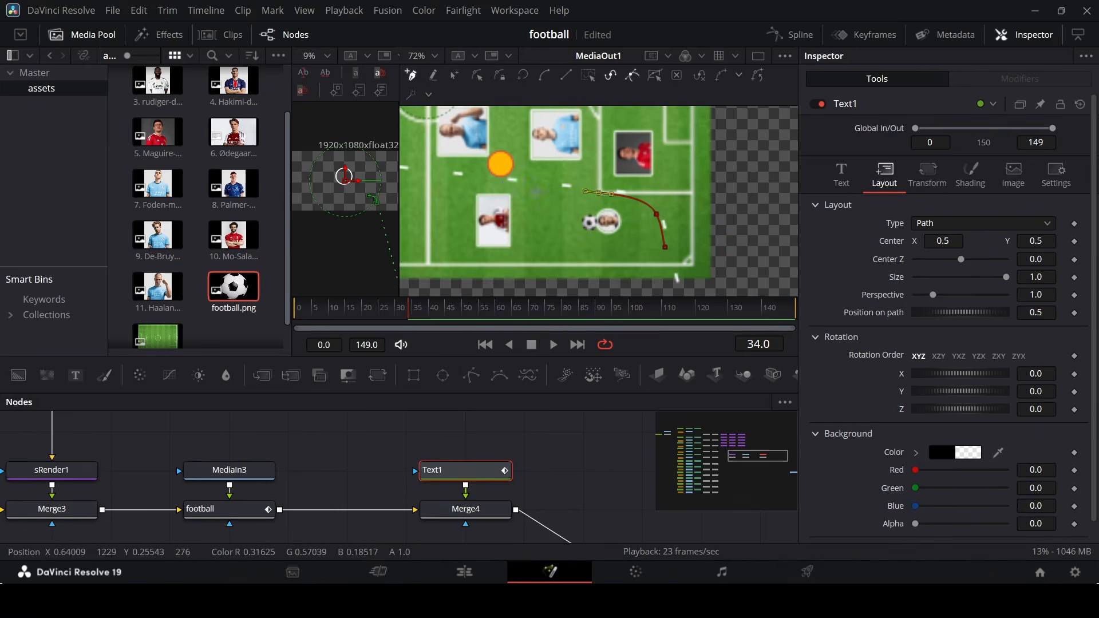
left_click(501, 187)
left_click_drag(440, 189, 438, 195)
left_click(450, 231)
left_click_drag(499, 247, 510, 247)
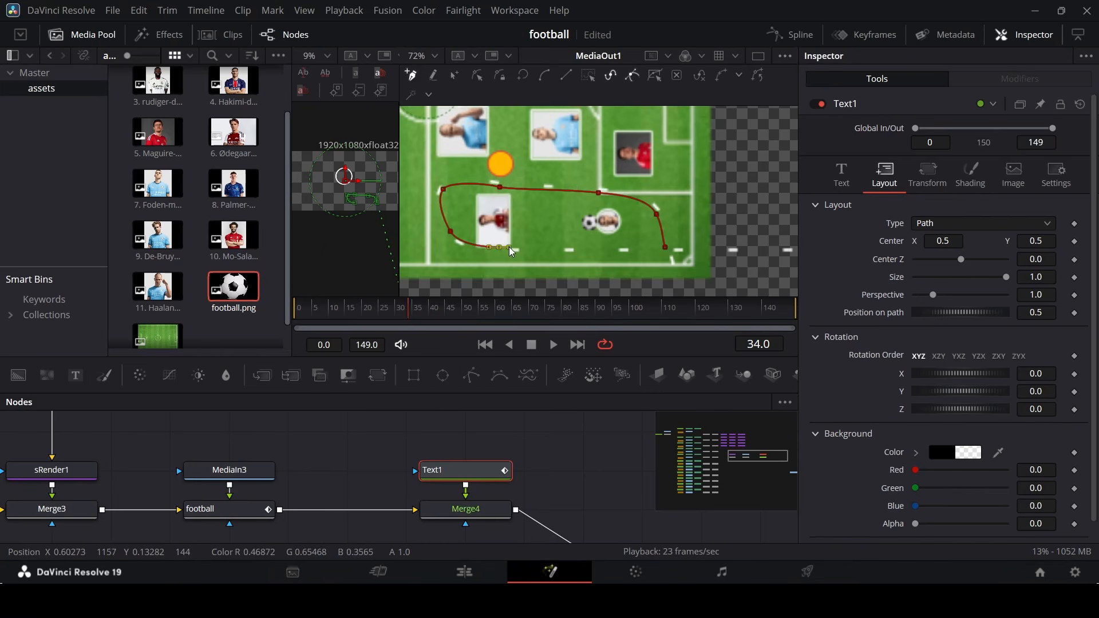
left_click_drag(610, 246, 617, 247)
left_click(664, 248)
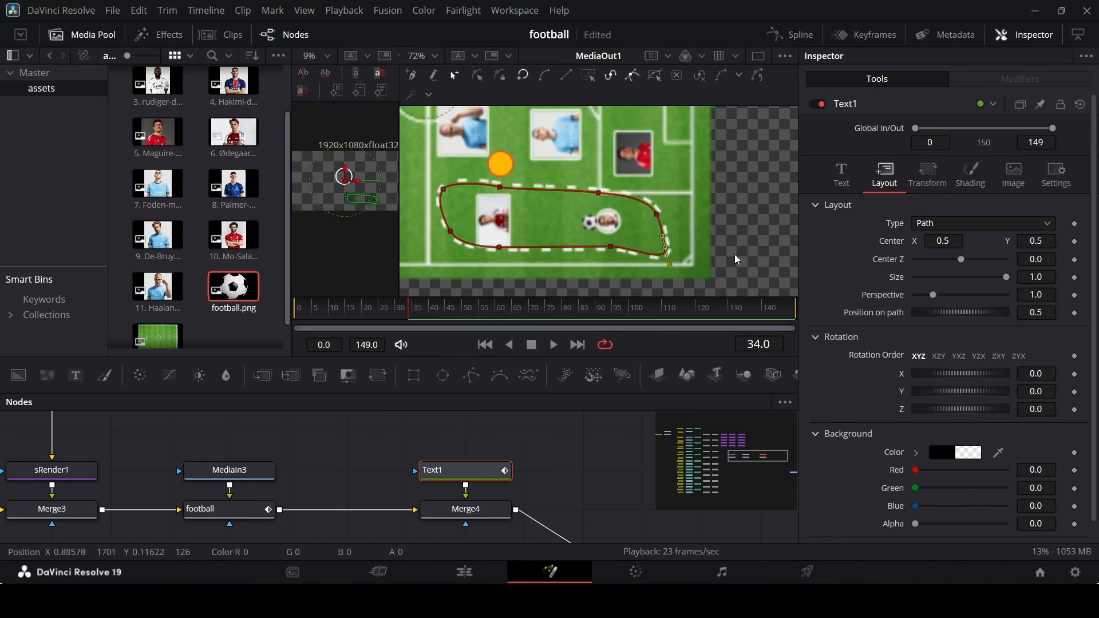
left_click(595, 460)
Set the dash text's tracking to about 1.323 to space the dashes along the path.
left_click(457, 471)
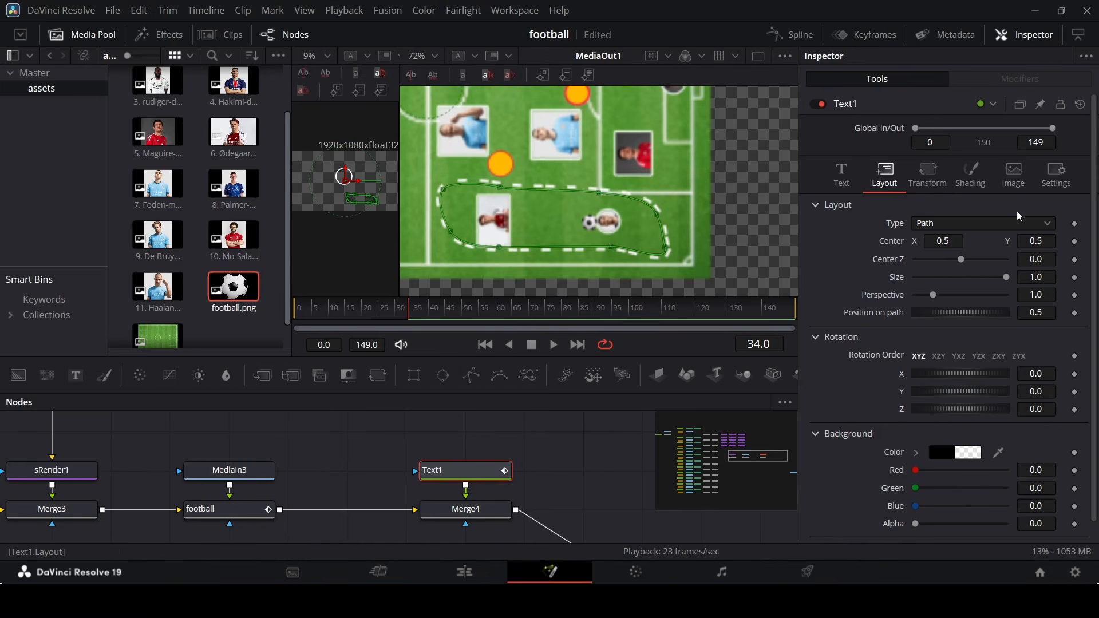
left_click(841, 174)
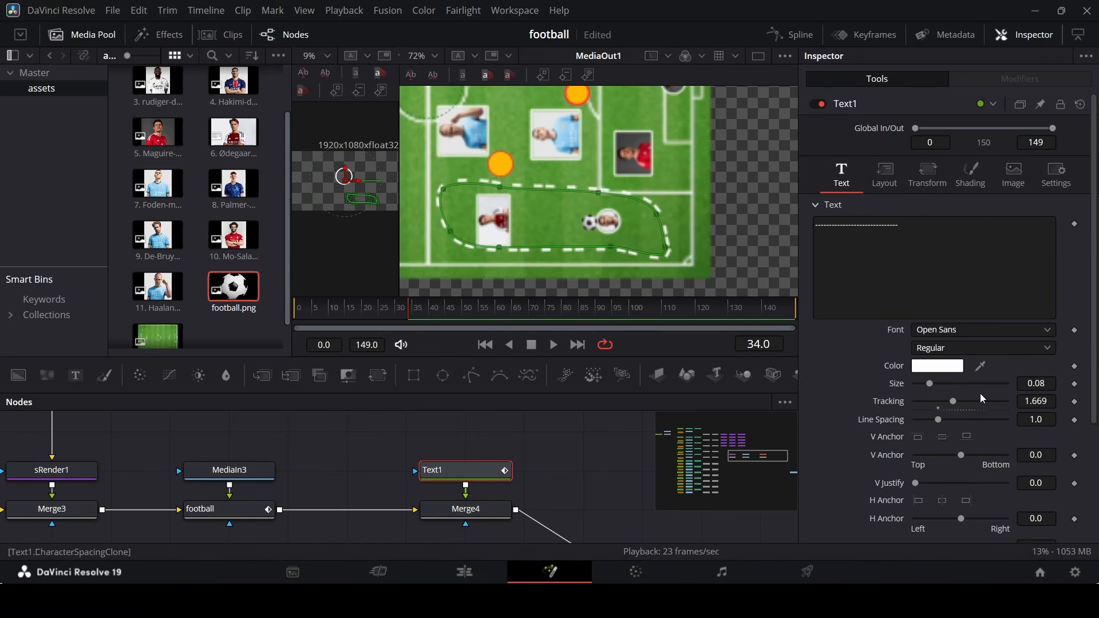
left_click_drag(956, 410, 945, 407)
right_click(946, 407)
left_click(852, 429)
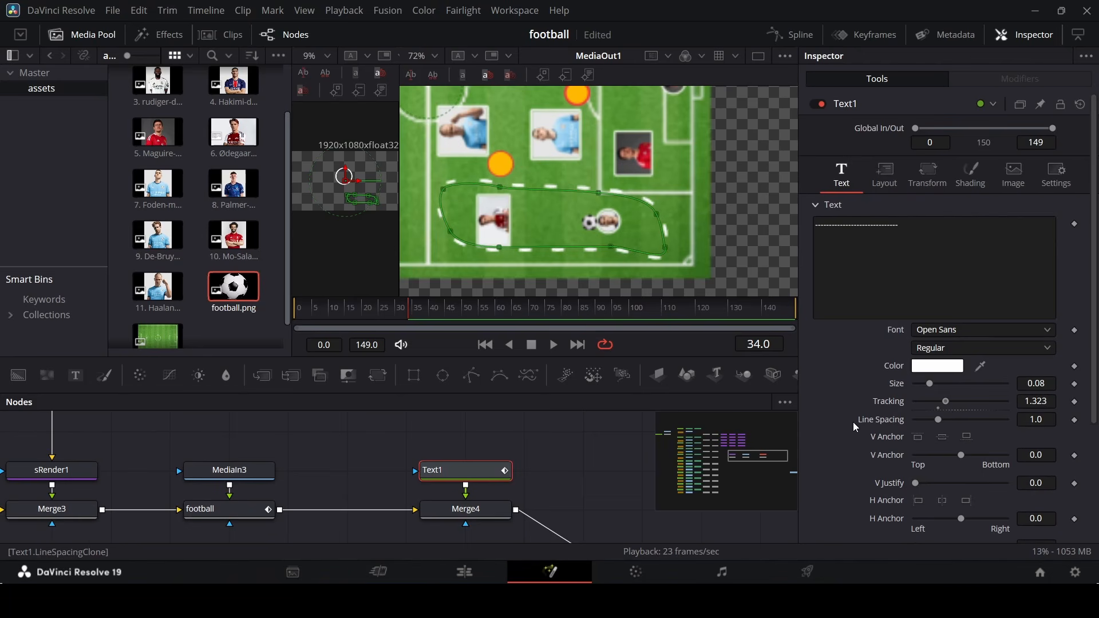
left_click(569, 454)
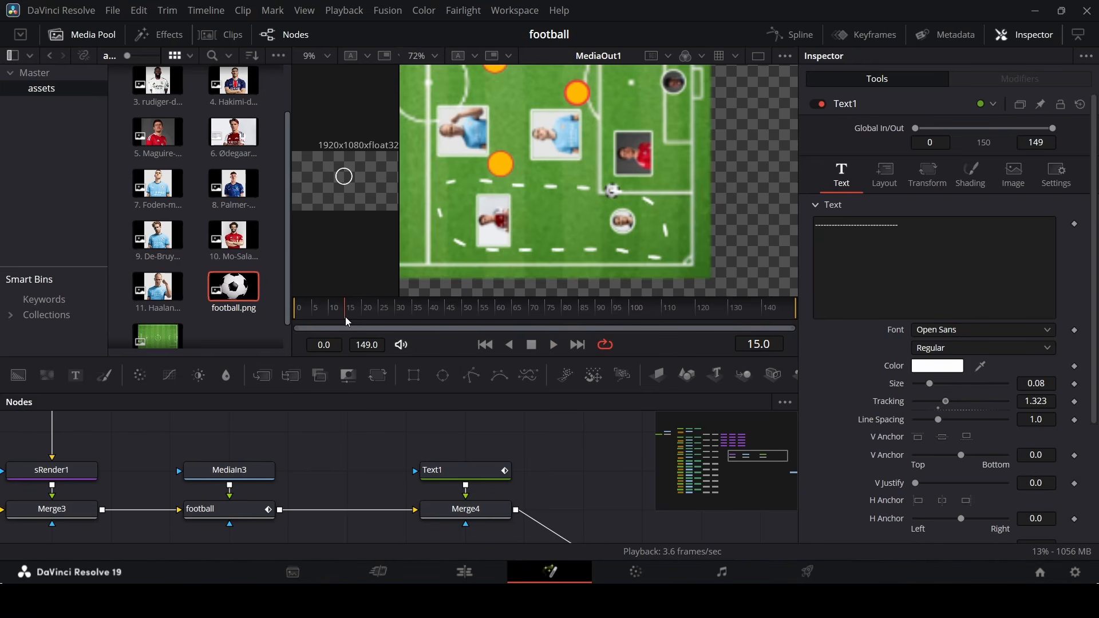
Animate the dash text's Write On end from 0.0 at frame 15 to 1.0 at frame 30.
left_click(486, 470)
scroll(1015, 448, "down", 3)
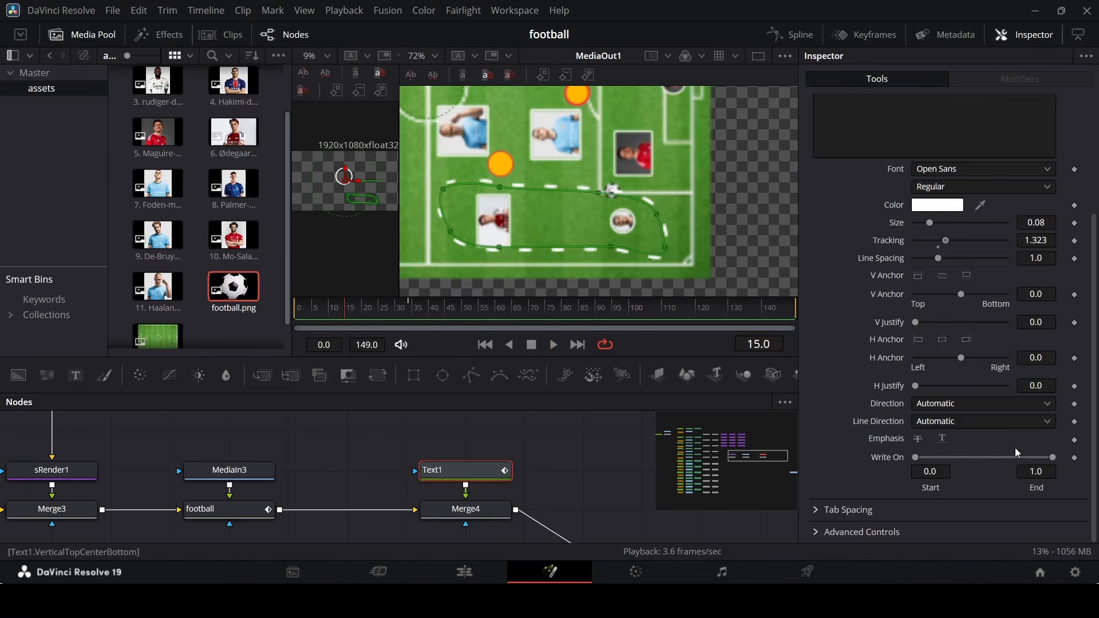
left_click_drag(1046, 458, 905, 463)
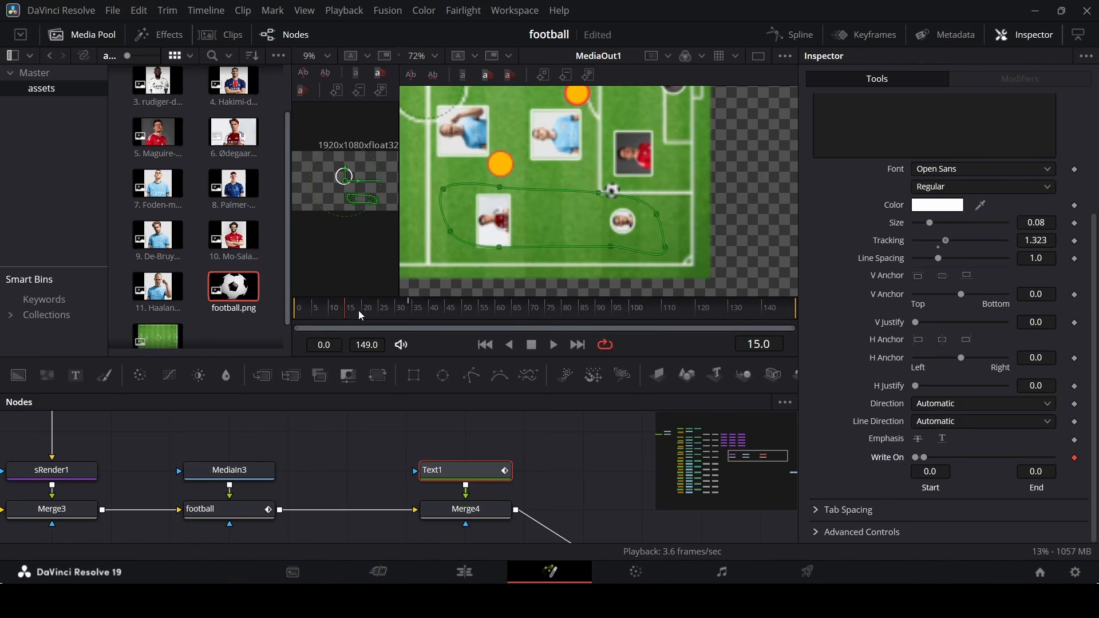
left_click_drag(352, 314, 397, 324)
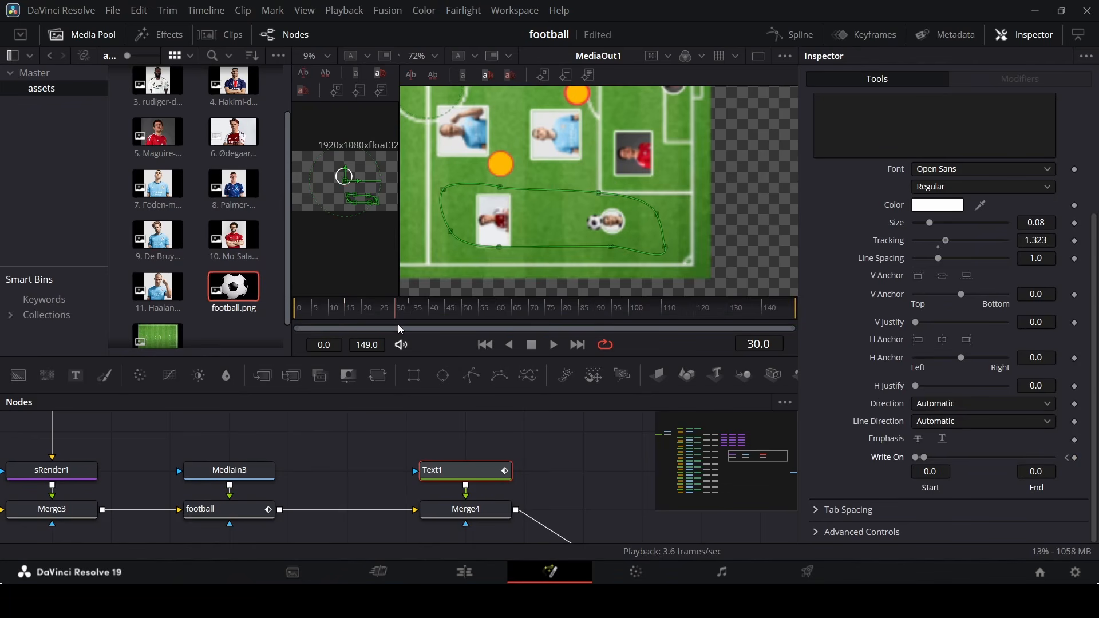
left_click_drag(926, 460, 1054, 459)
Play back the animation from frame 0 to check how the dashed outline draws on.
left_click(296, 313)
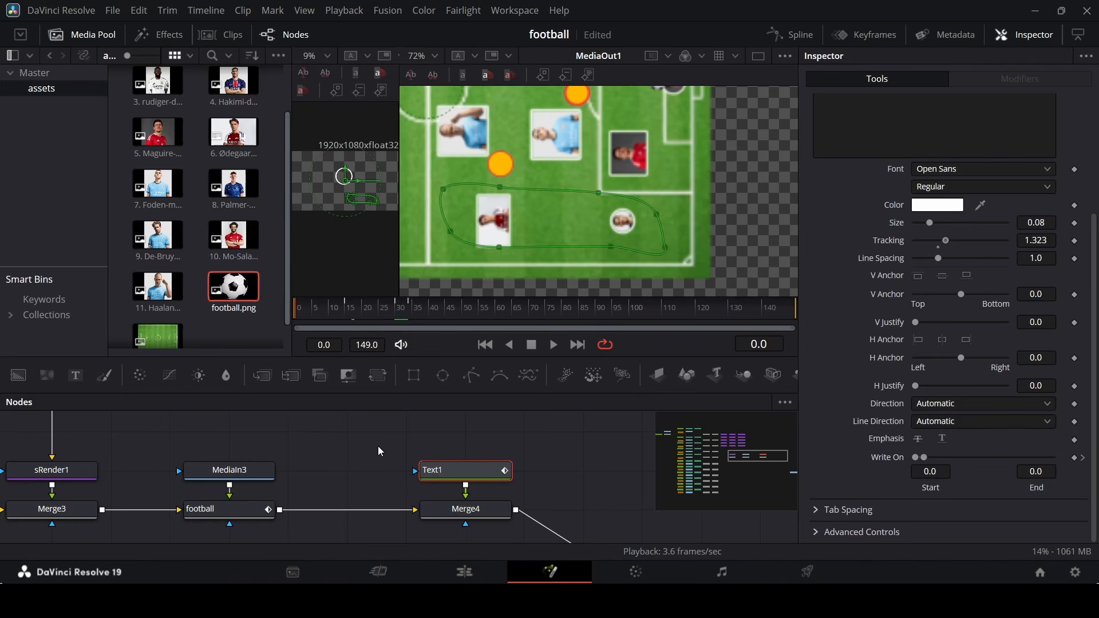
key("space")
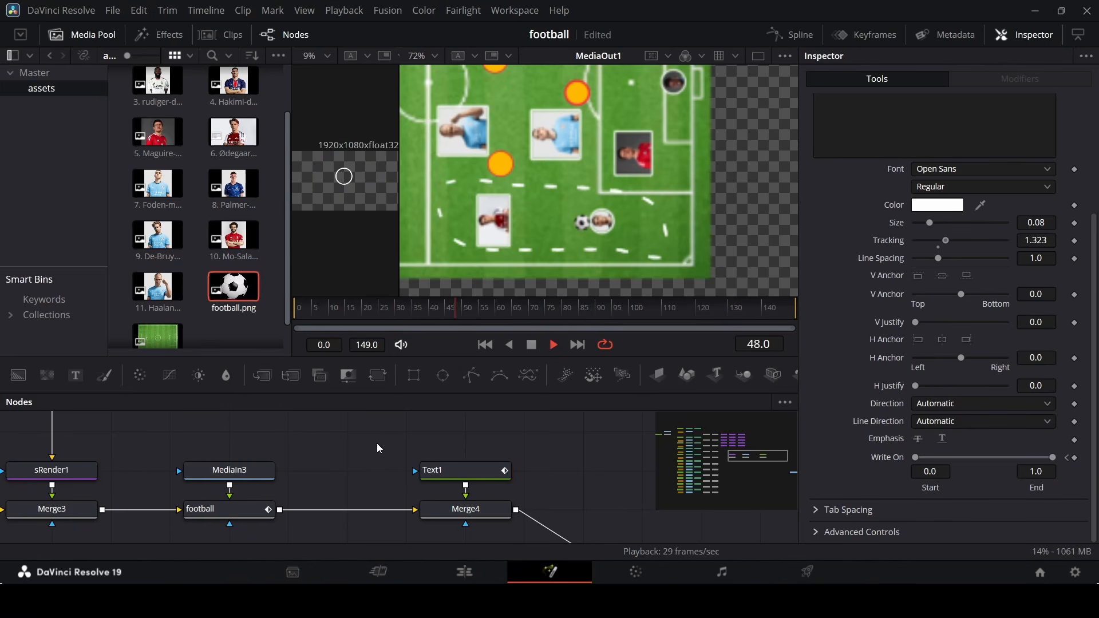
key("space")
left_click(464, 470)
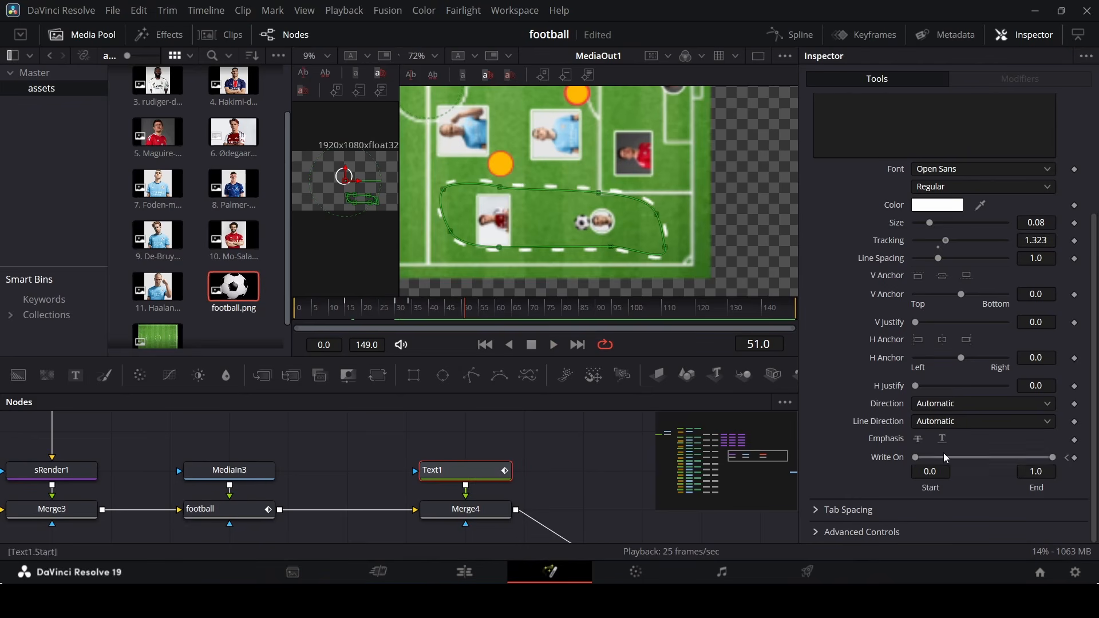
left_click_drag(415, 312, 412, 322)
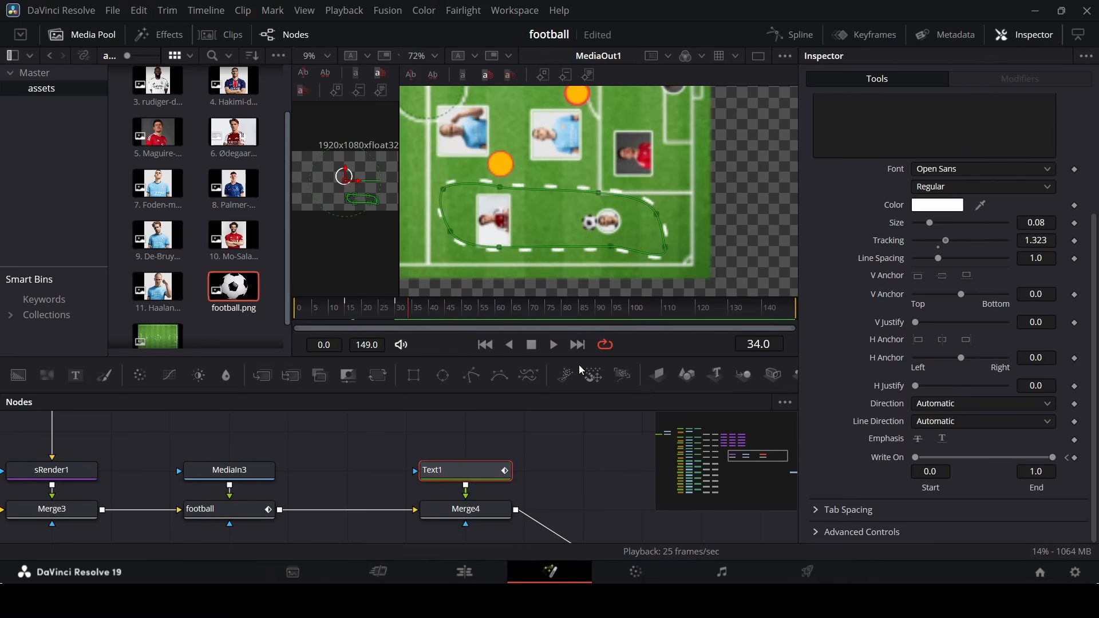
scroll(827, 414, "up", 5)
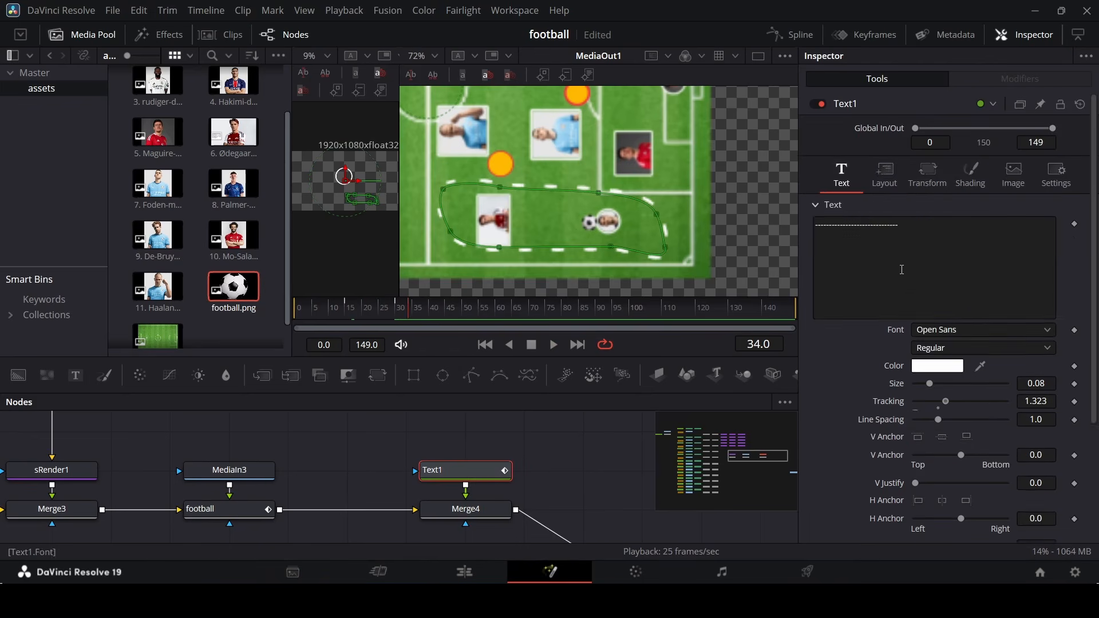
left_click(884, 153)
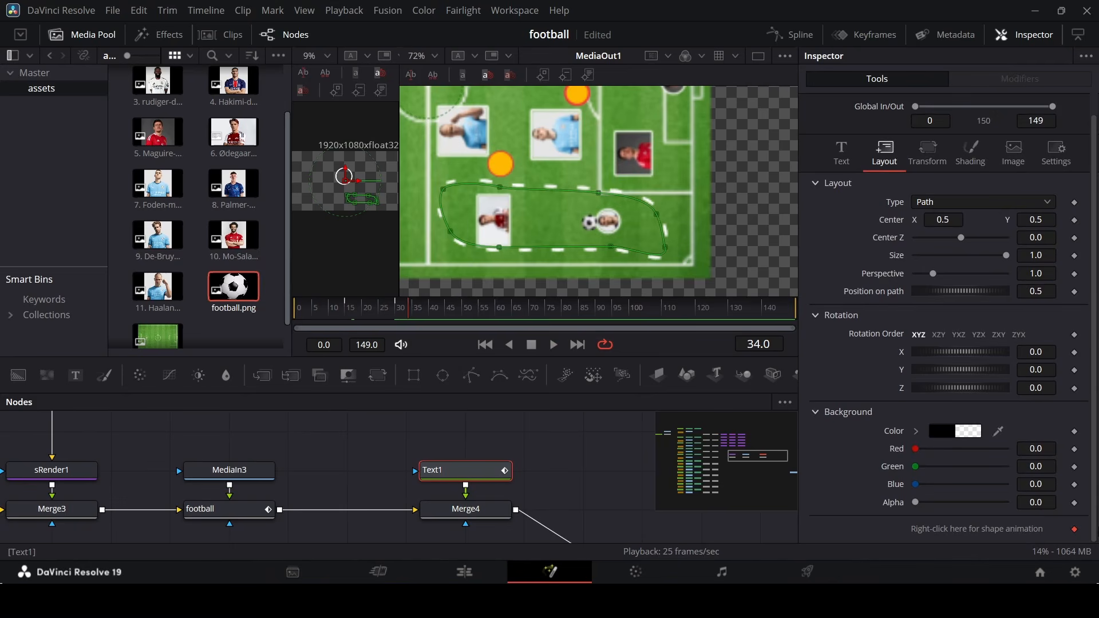
mouse_move(412, 312)
left_mouse_down()
mouse_move(291, 318)
mouse_move(408, 320)
left_mouse_up()
left_click(571, 450)
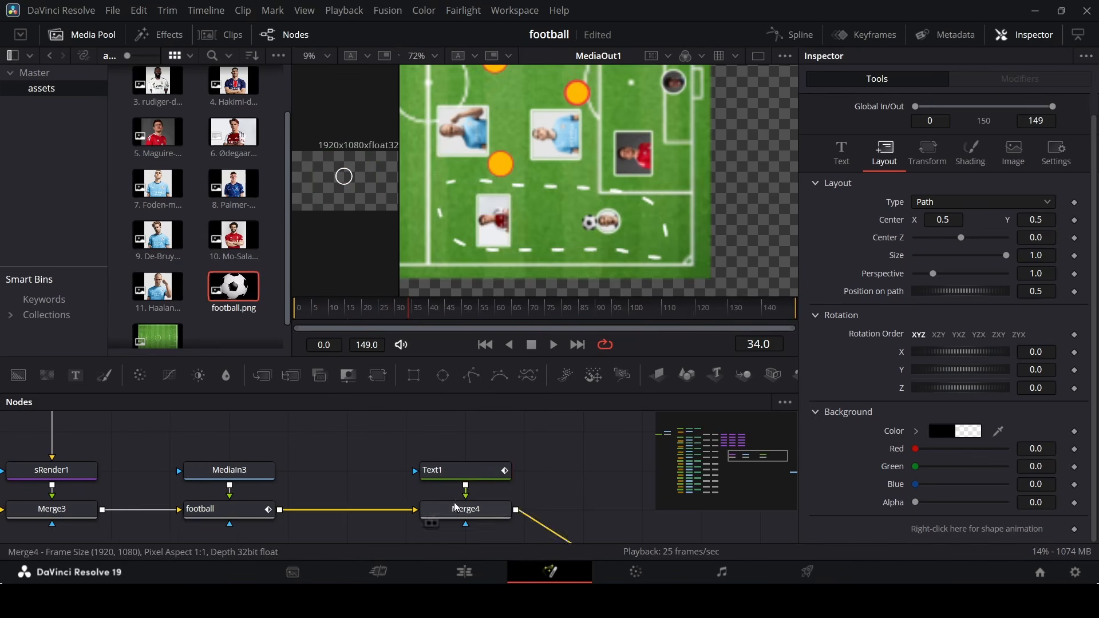
Animate the football passing from player4 at frame 40 to the red-shirted player at X 0.570941, Y 0.209450 at frame 50.
left_click(219, 517)
left_click_drag(422, 314, 433, 322)
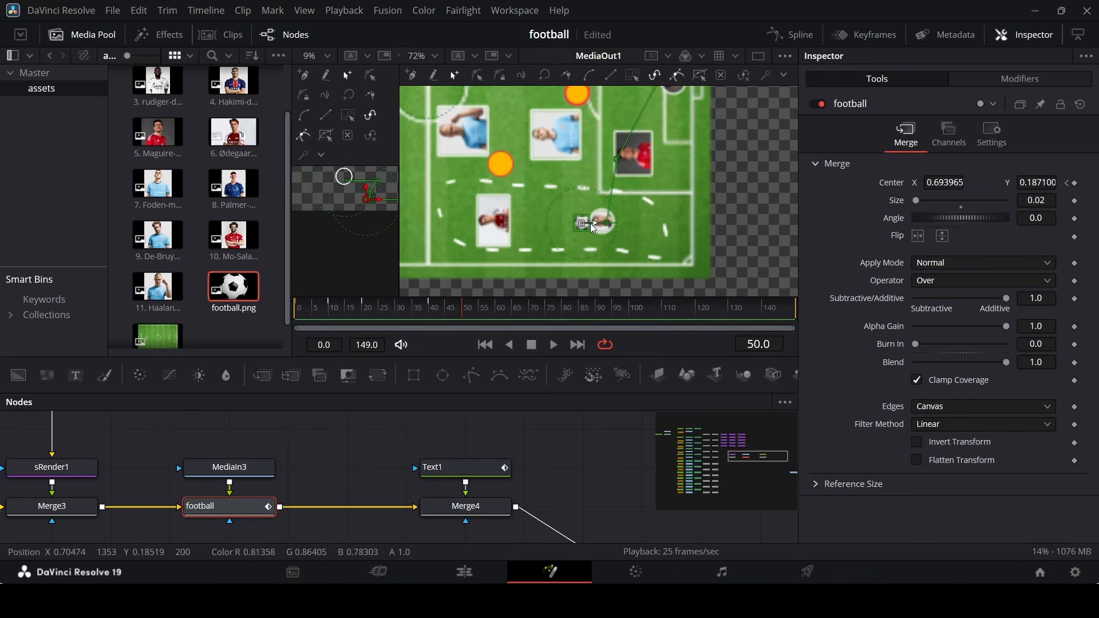
left_click_drag(590, 224, 488, 217)
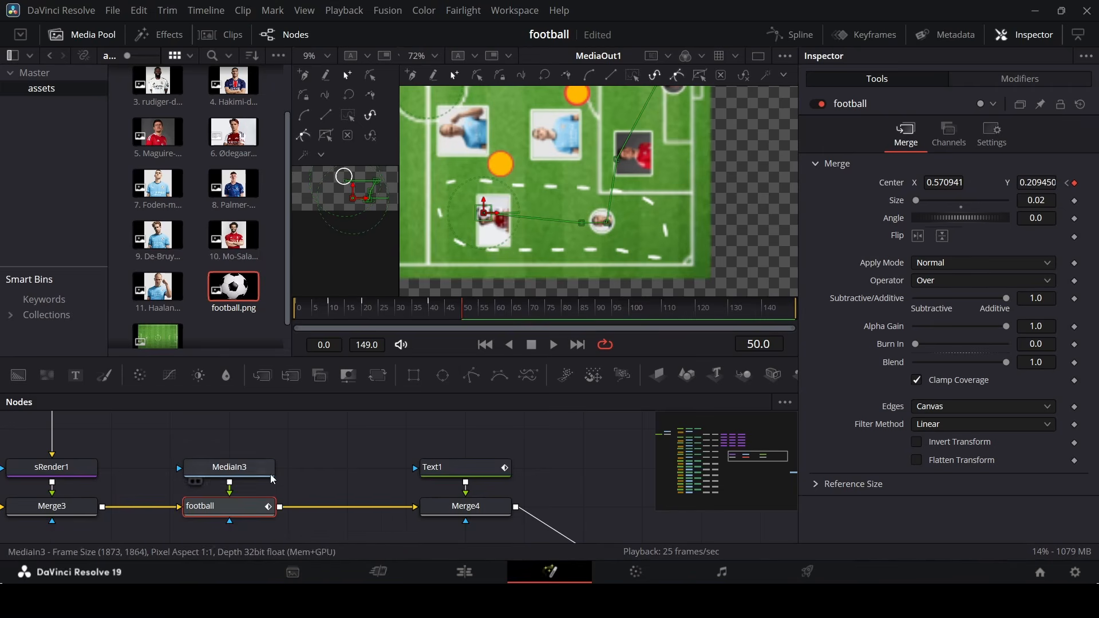
Select player6, the red-shirted player inside the dashed outline, and start keyframing its center position ahead of the ball's arrival.
scroll(486, 480, "down", 3)
scroll(217, 460, "up", 3)
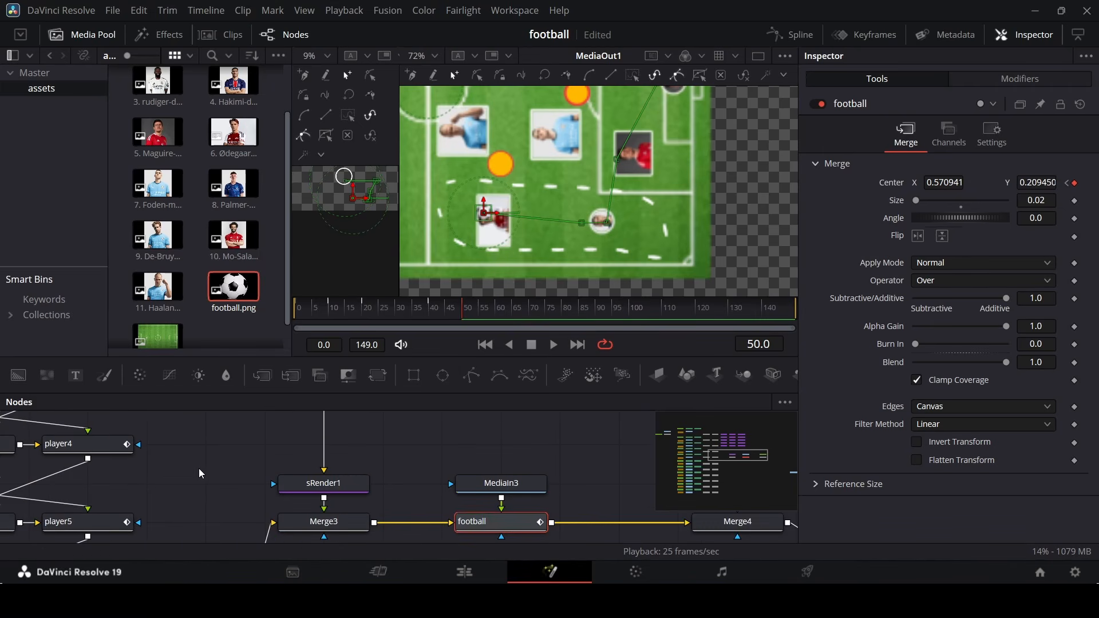
scroll(272, 484, "down", 4)
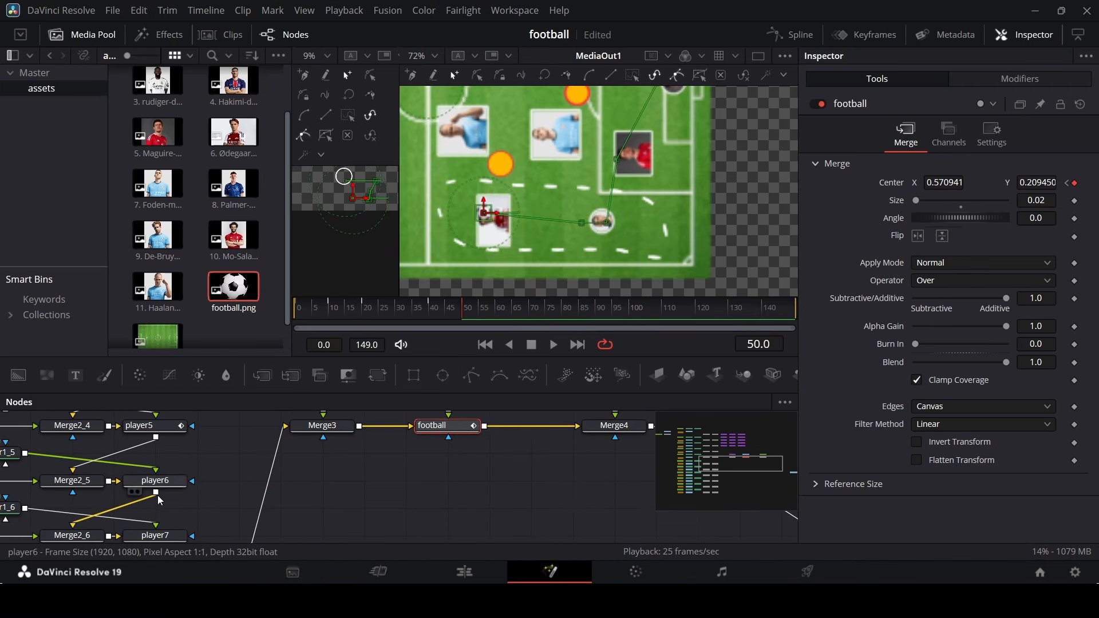
left_click(158, 490)
scroll(472, 205, "up", 2)
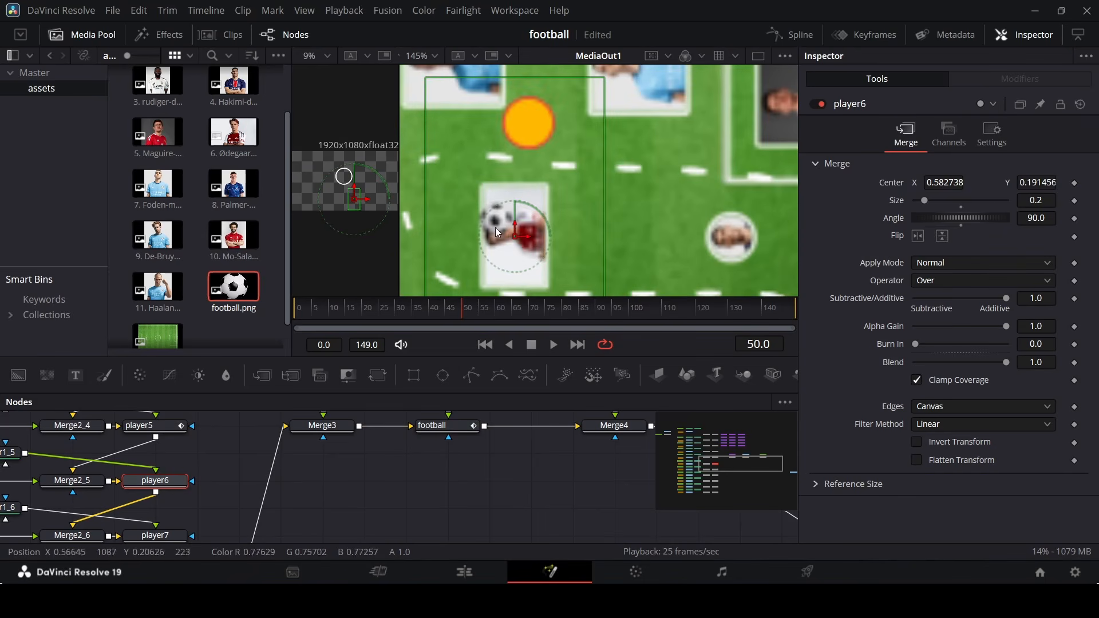
left_click_drag(521, 242, 502, 250)
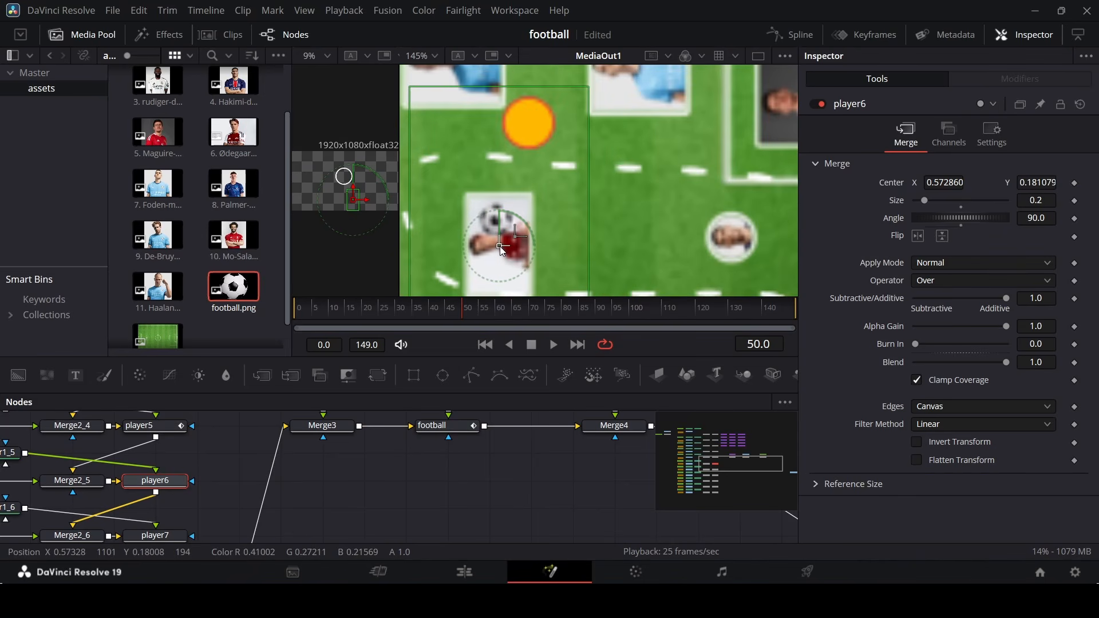
left_click(452, 314)
left_click_drag(454, 311, 432, 330)
left_click(1074, 182)
Animate player6 shifting to meet the ball, ending at about X 0.566, Y 0.179 at frame 50, and scrub through the move.
left_click_drag(516, 235, 482, 236)
left_click_drag(437, 318, 469, 310)
left_click_drag(478, 252, 494, 256)
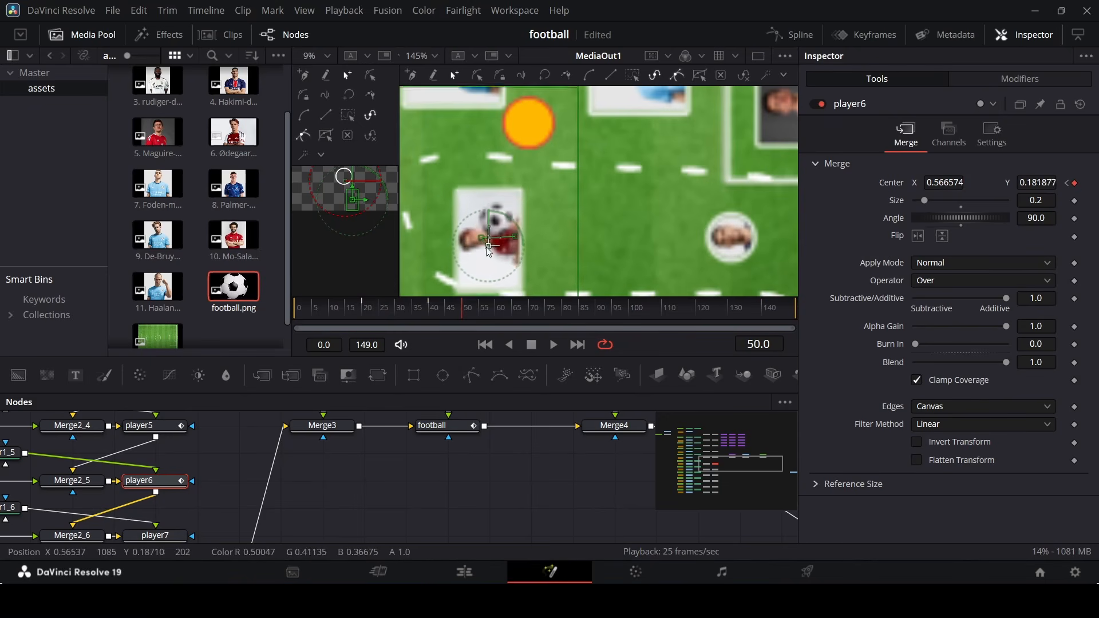
left_click(351, 311)
left_click_drag(352, 311, 462, 314)
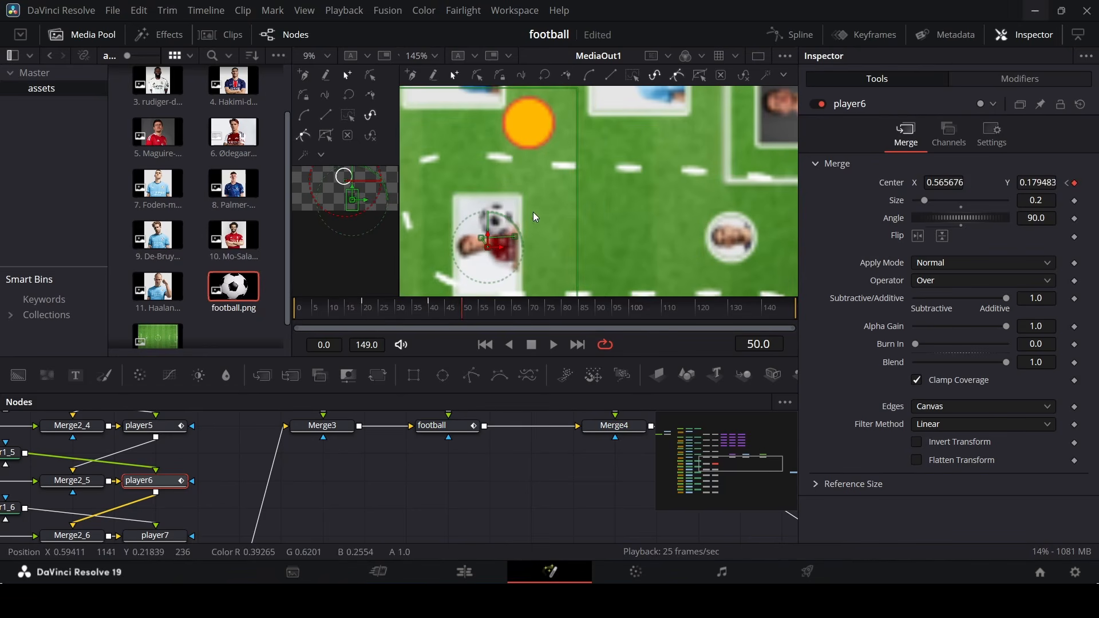
Select player11, the light-blue-shirted player near the center circle, and set a center position keyframe at frame 30.
scroll(534, 212, "down", 5)
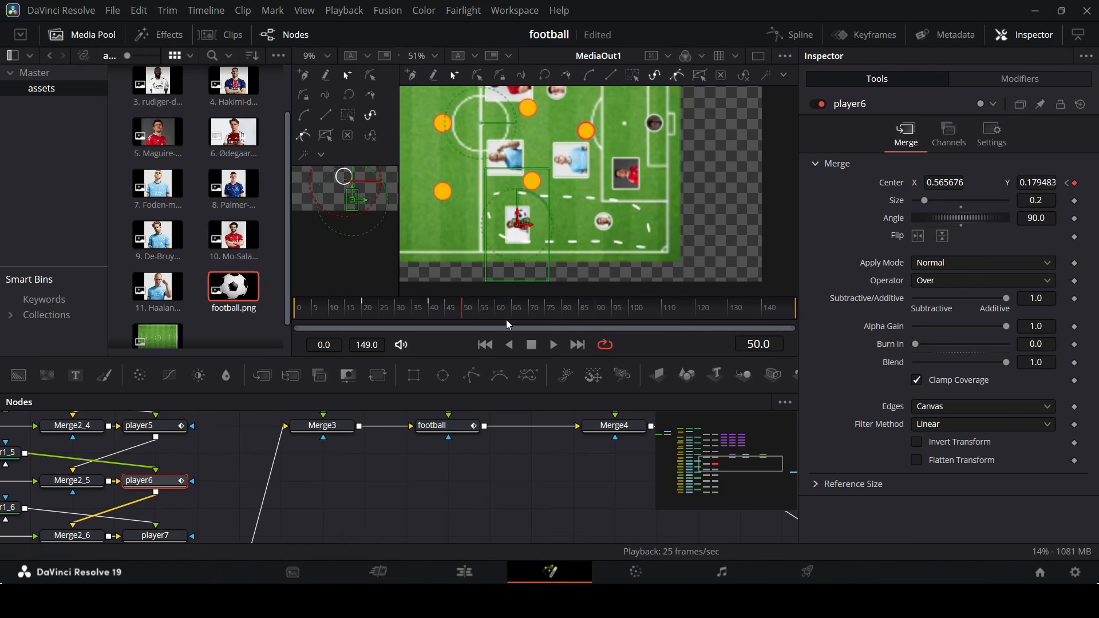
scroll(358, 472, "down", 5)
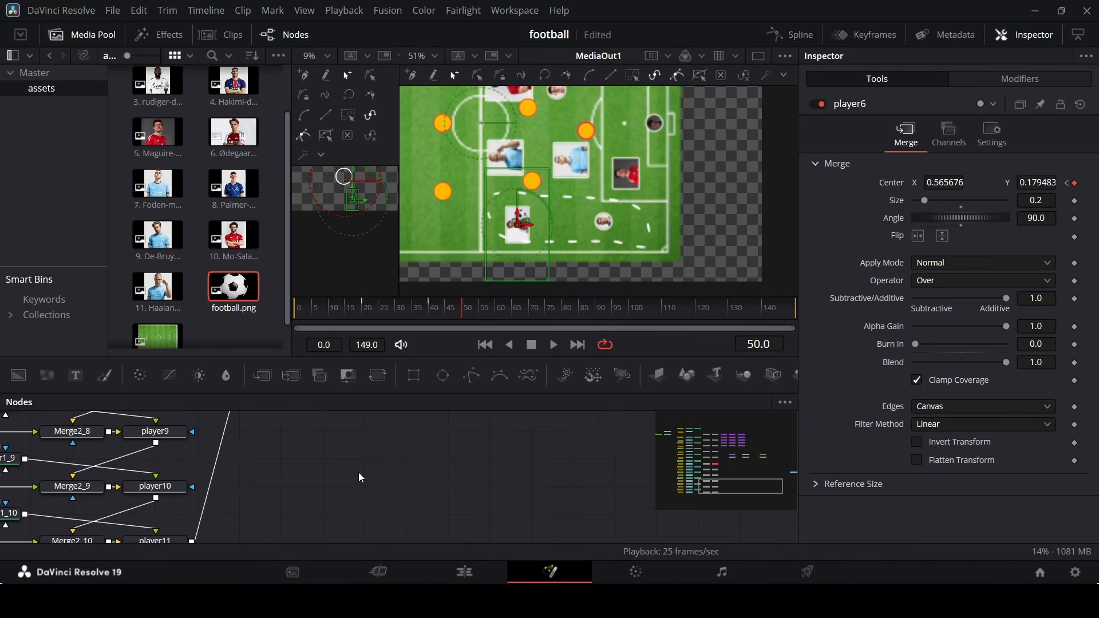
left_click(155, 455)
scroll(462, 197, "up", 3)
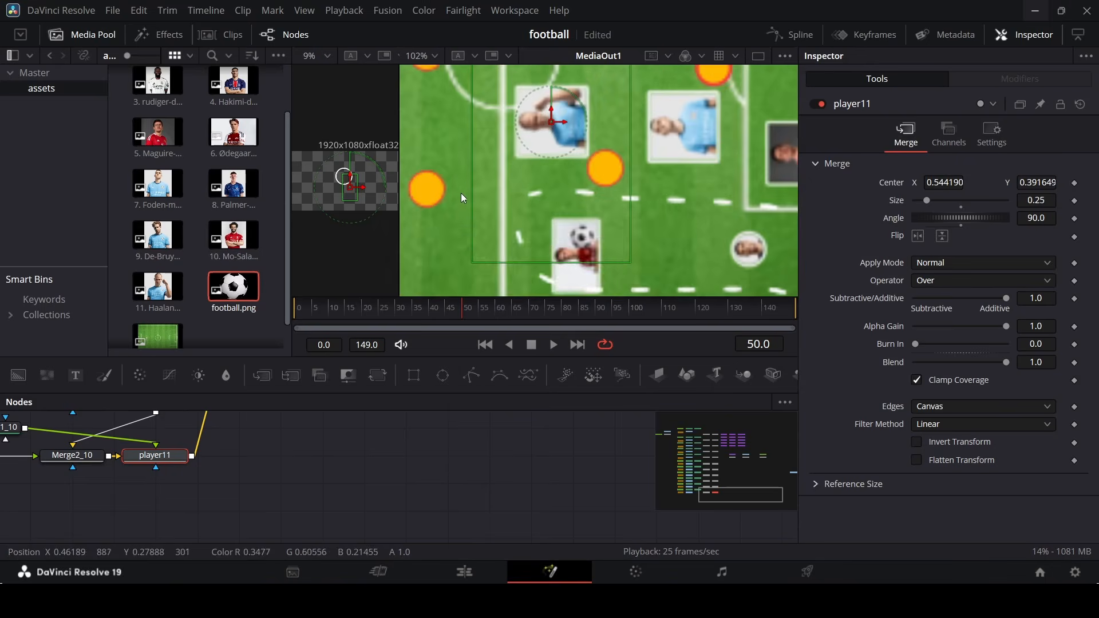
left_click_drag(405, 310, 415, 338)
key("Left")
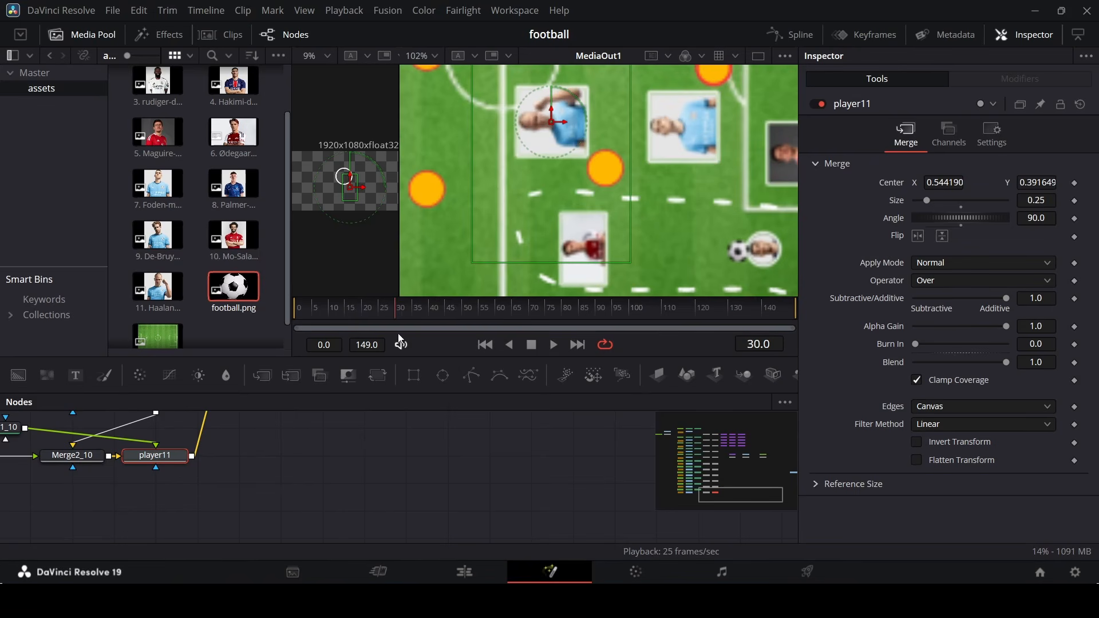
left_click(1074, 183)
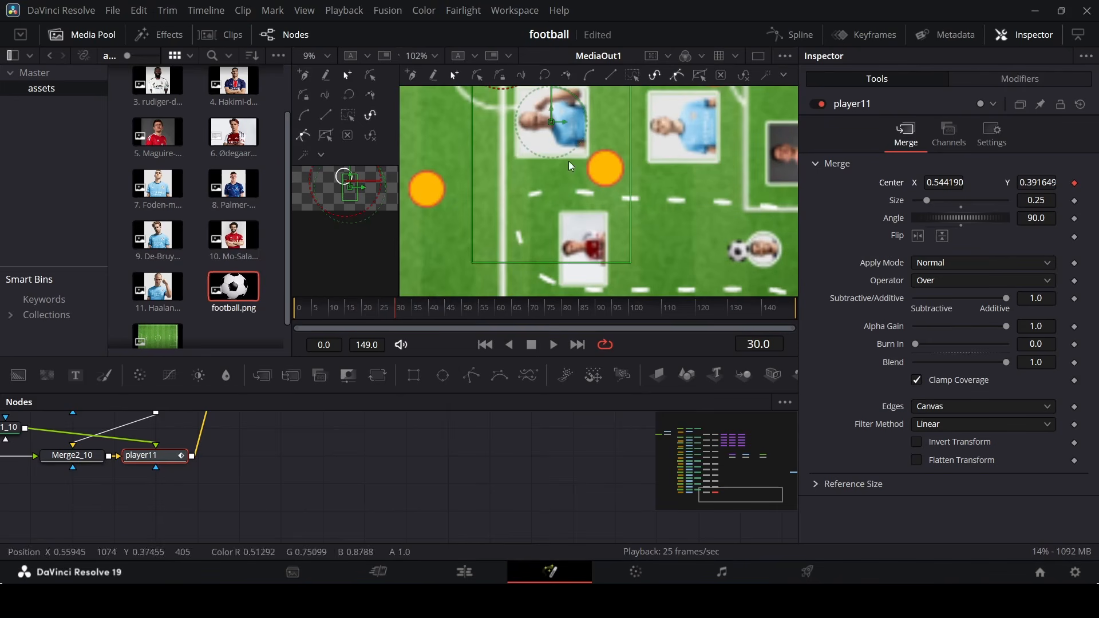
Move player11 across the halfway line to X 0.490837, Y 0.391649 at frame 50 and scrub through its movement.
left_click_drag(442, 318, 470, 332)
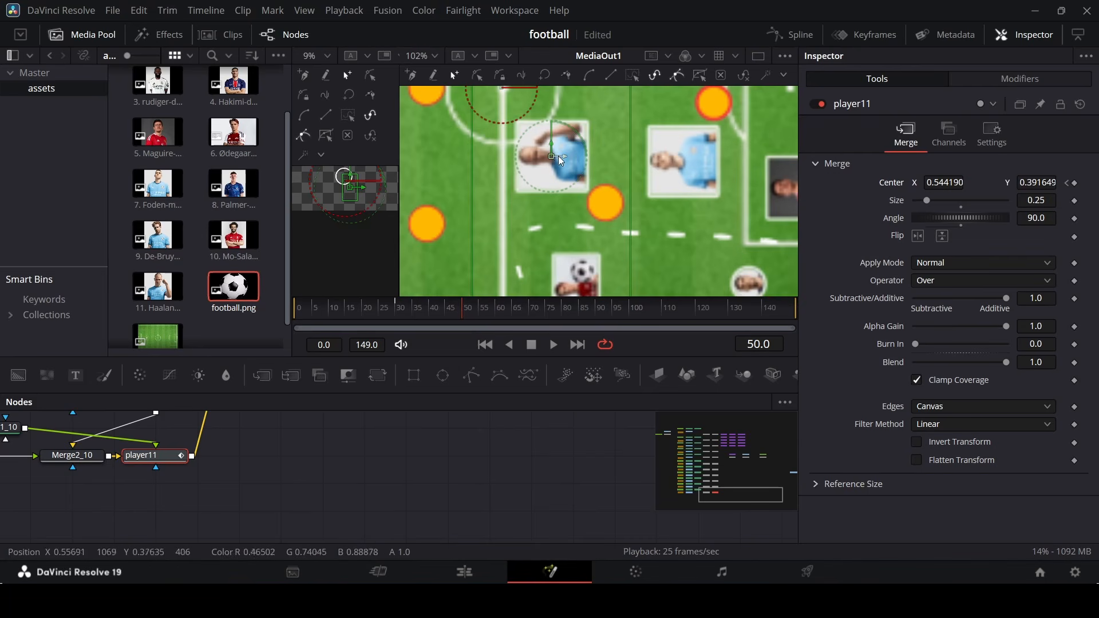
left_click_drag(558, 159, 497, 159)
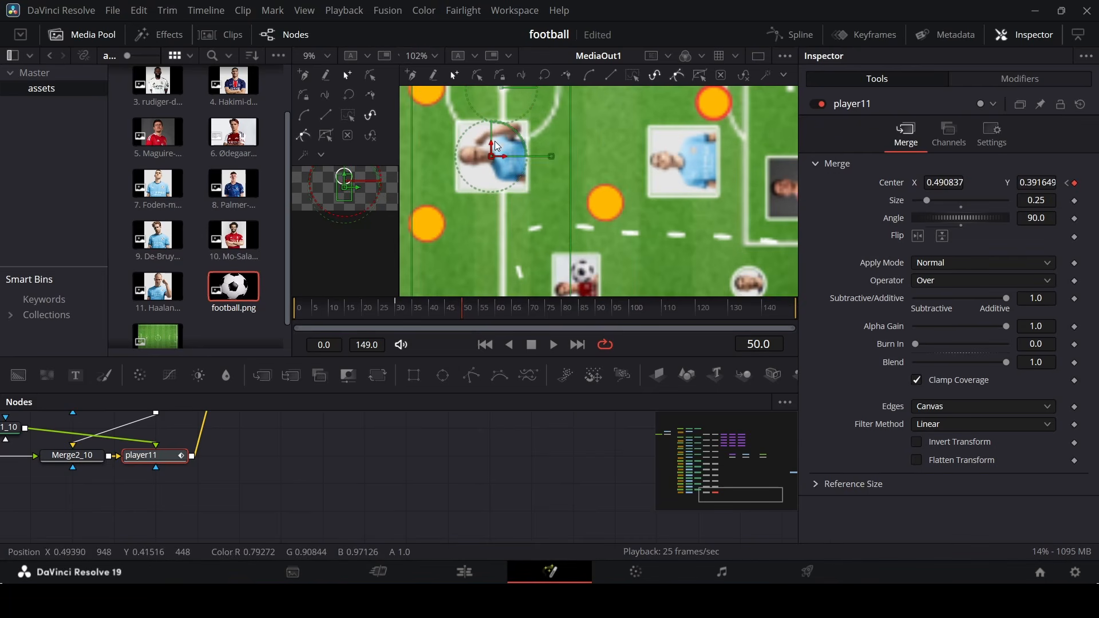
scroll(623, 168, "down", 3)
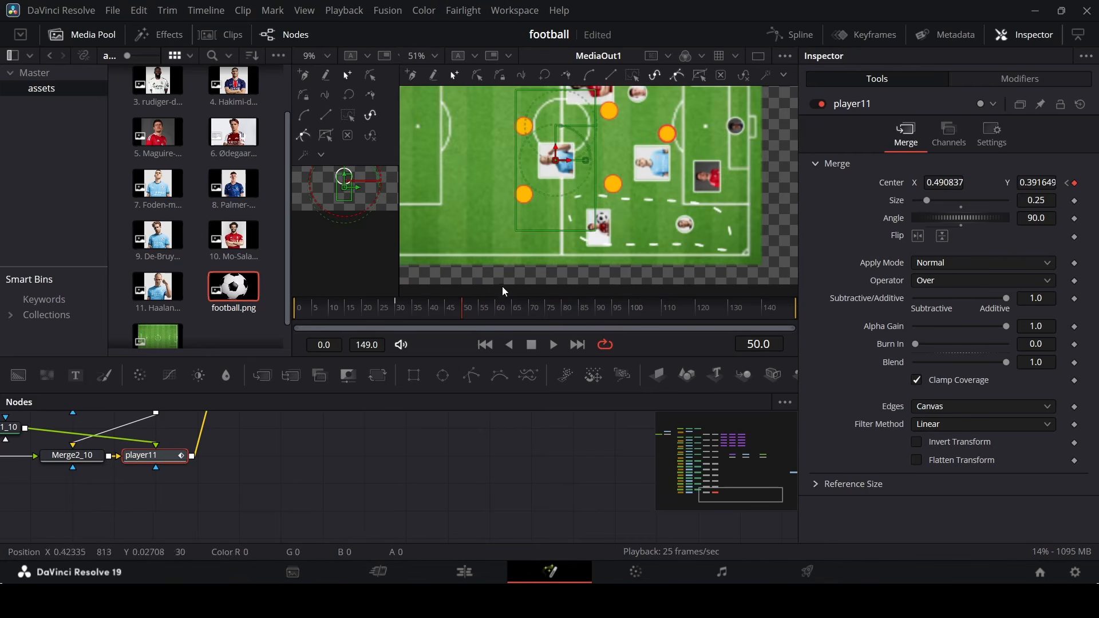
left_click(383, 312)
left_click_drag(383, 312, 465, 325)
Animate the football passing on to player11, reaching X 0.509330, Y 0.358367 at frame 60, and scrub through the pass.
scroll(366, 435, "up", 5)
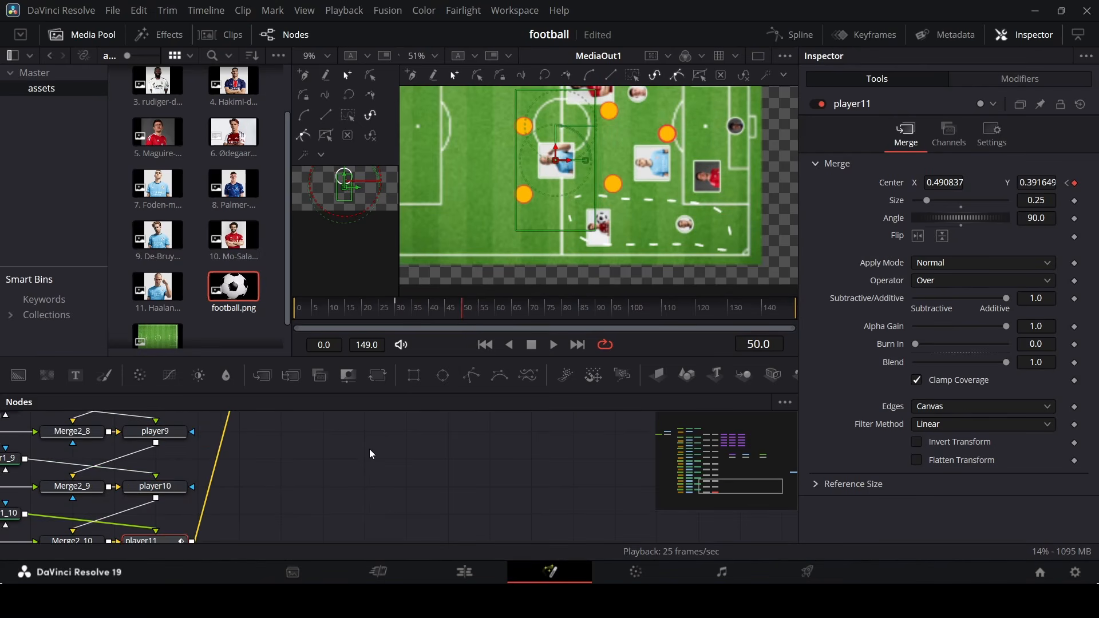
scroll(373, 458, "up", 3)
left_click(432, 468)
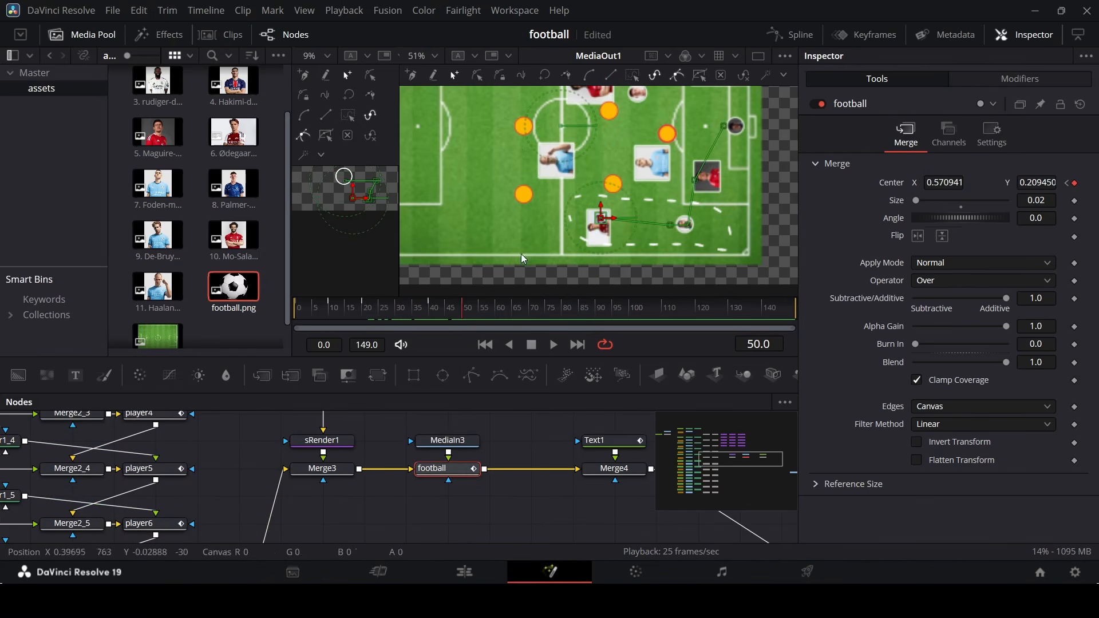
scroll(553, 197, "up", 3)
left_click_drag(451, 317, 494, 326)
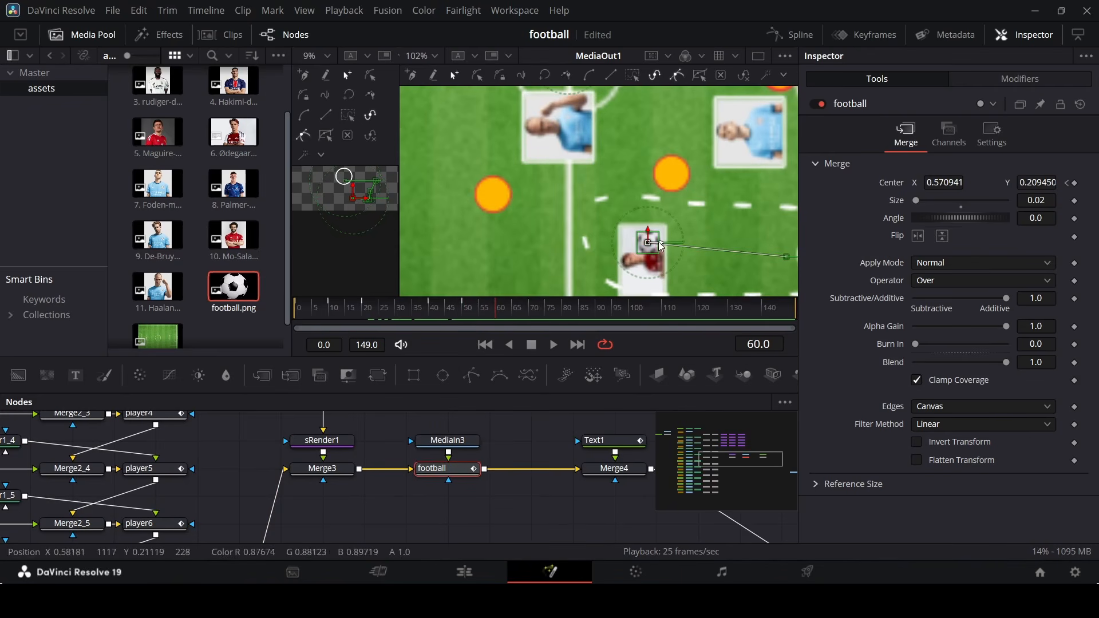
left_click_drag(650, 244, 582, 151)
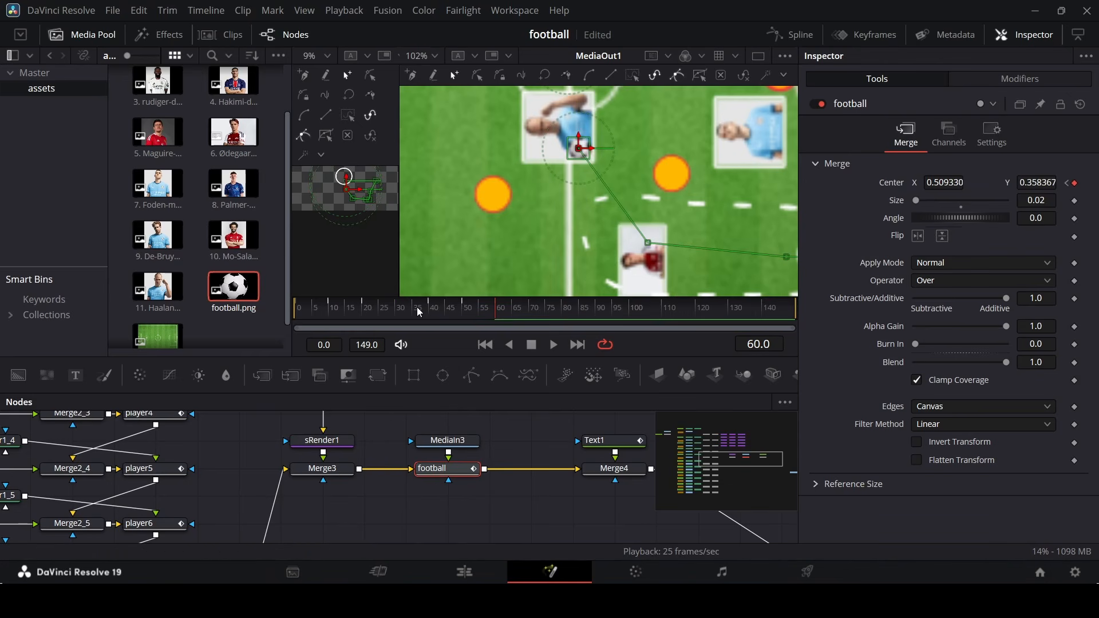
left_click_drag(452, 311, 500, 312)
scroll(525, 235, "up", 2)
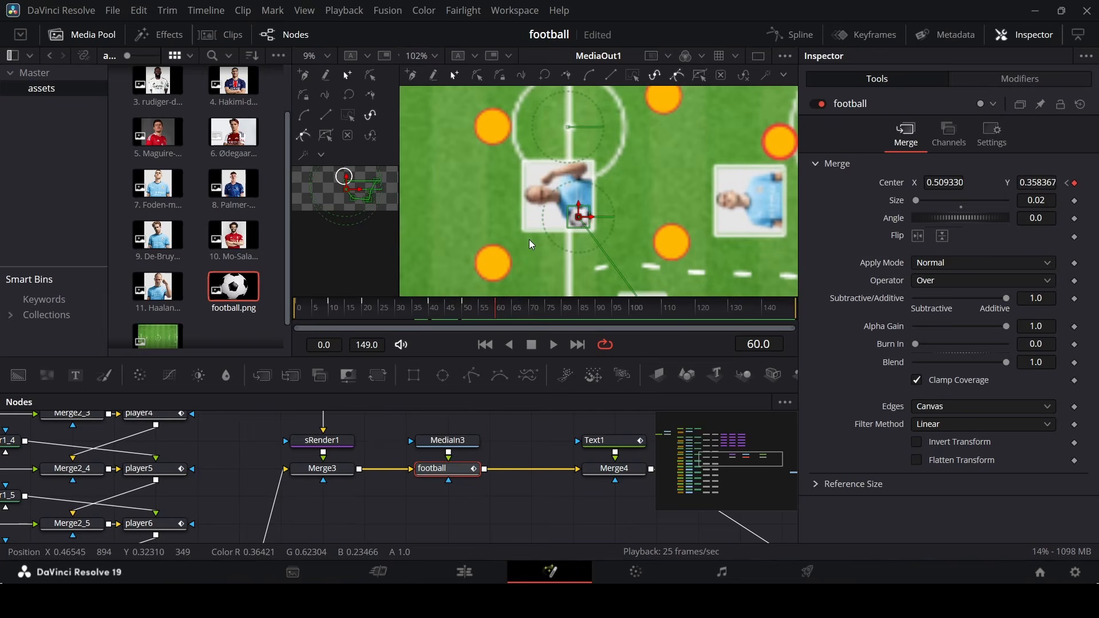
scroll(530, 241, "down", 6)
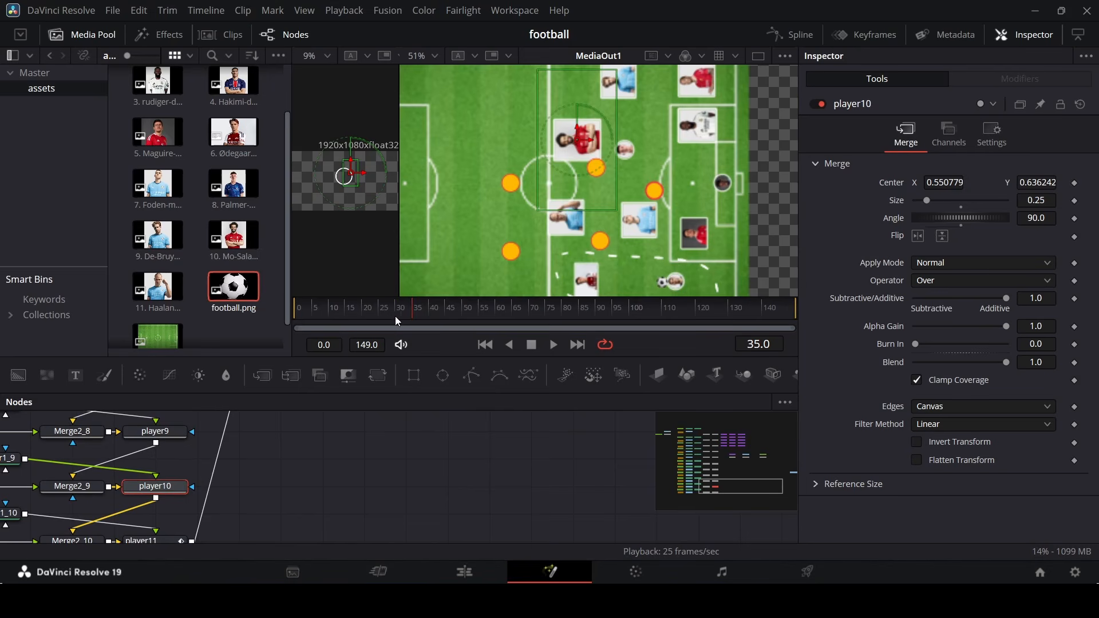
left_click_drag(399, 318, 448, 329)
scroll(609, 218, "down", 2)
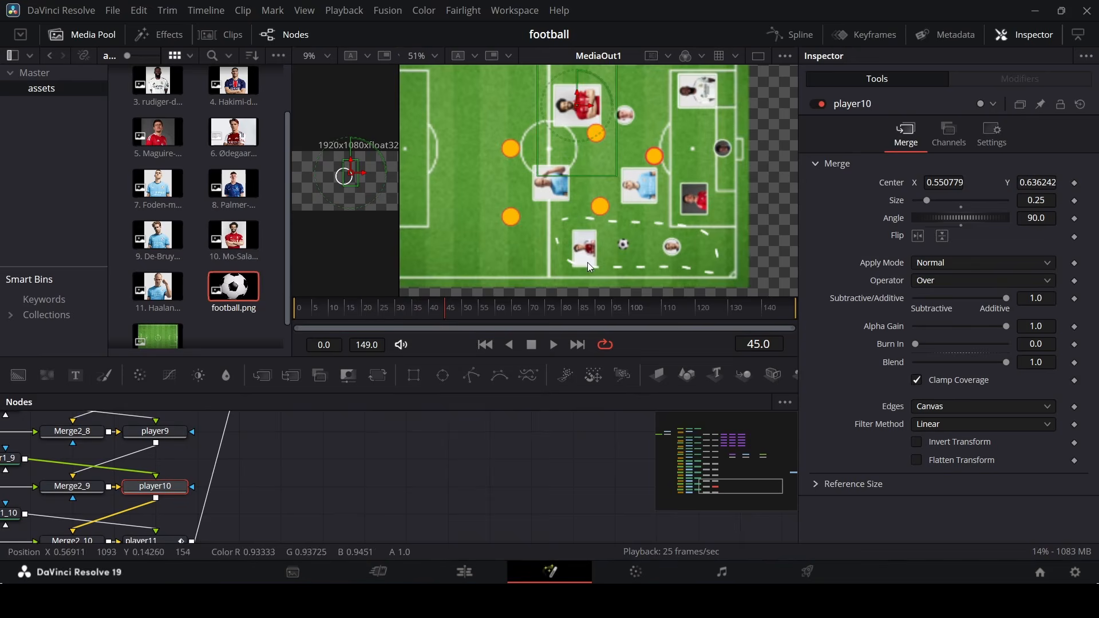
scroll(677, 240, "up", 2)
scroll(687, 264, "down", 2)
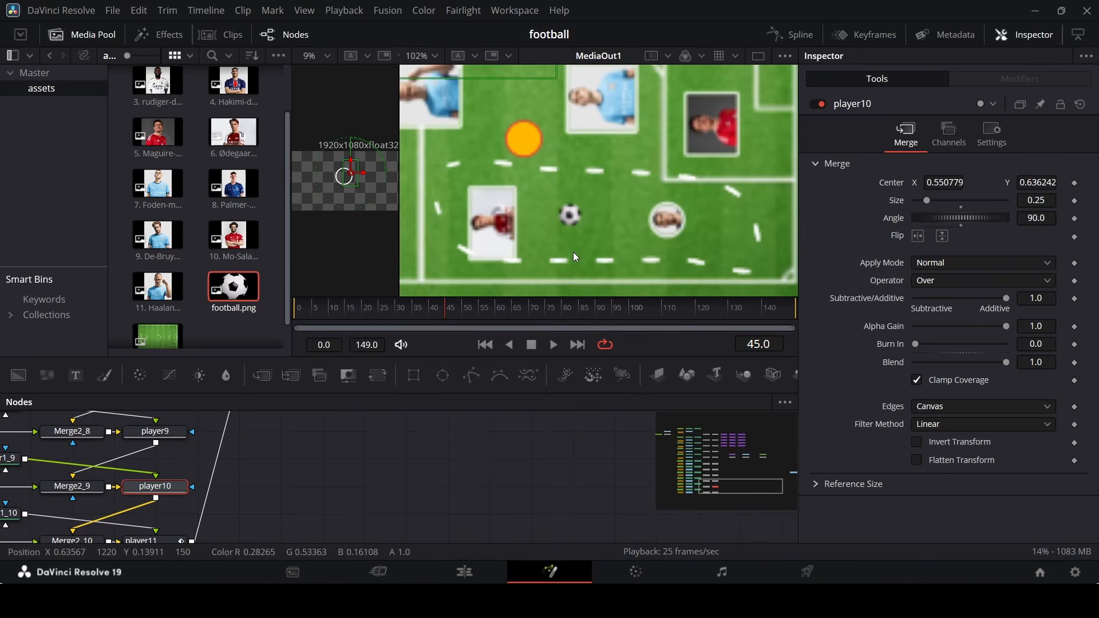
Select the dash text and set a Write On keyframe at frame 40 with the start at 0.0 and the end at 1.0.
scroll(273, 485, "up", 5)
scroll(414, 494, "up", 3)
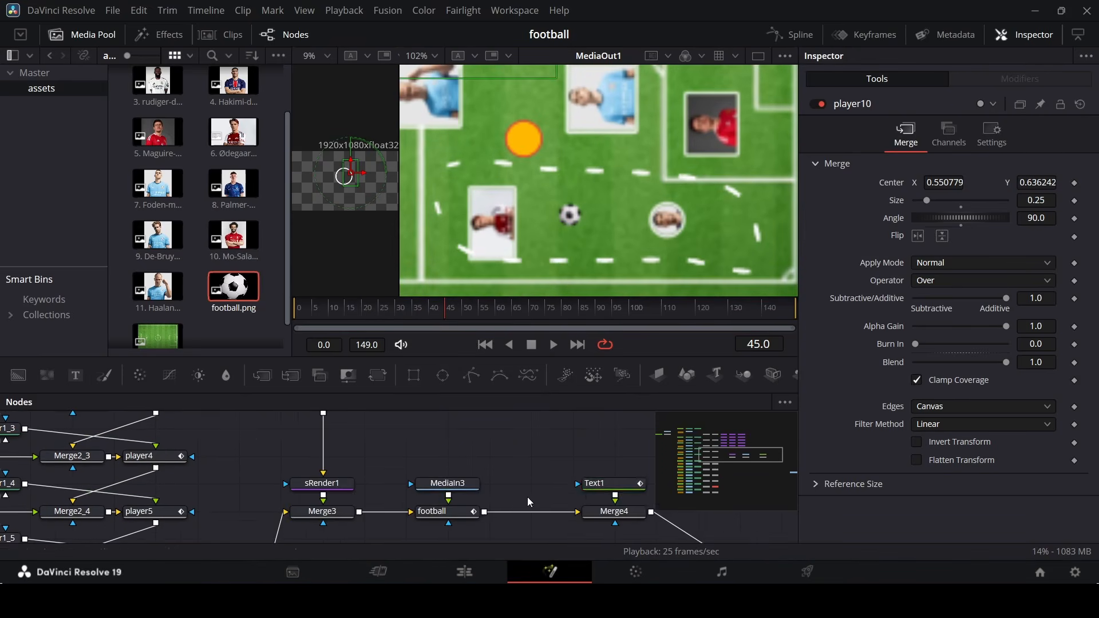
left_click(595, 484)
left_click(372, 319)
left_click_drag(371, 315, 431, 330)
scroll(993, 396, "down", 1)
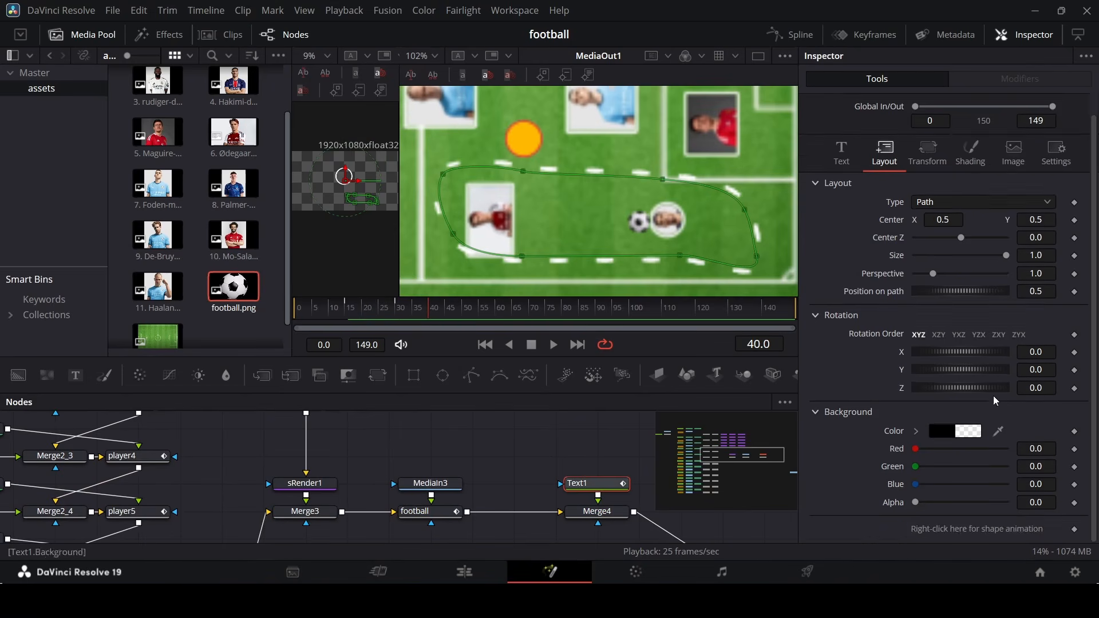
scroll(972, 286, "up", 1)
left_click(841, 172)
scroll(944, 400, "down", 5)
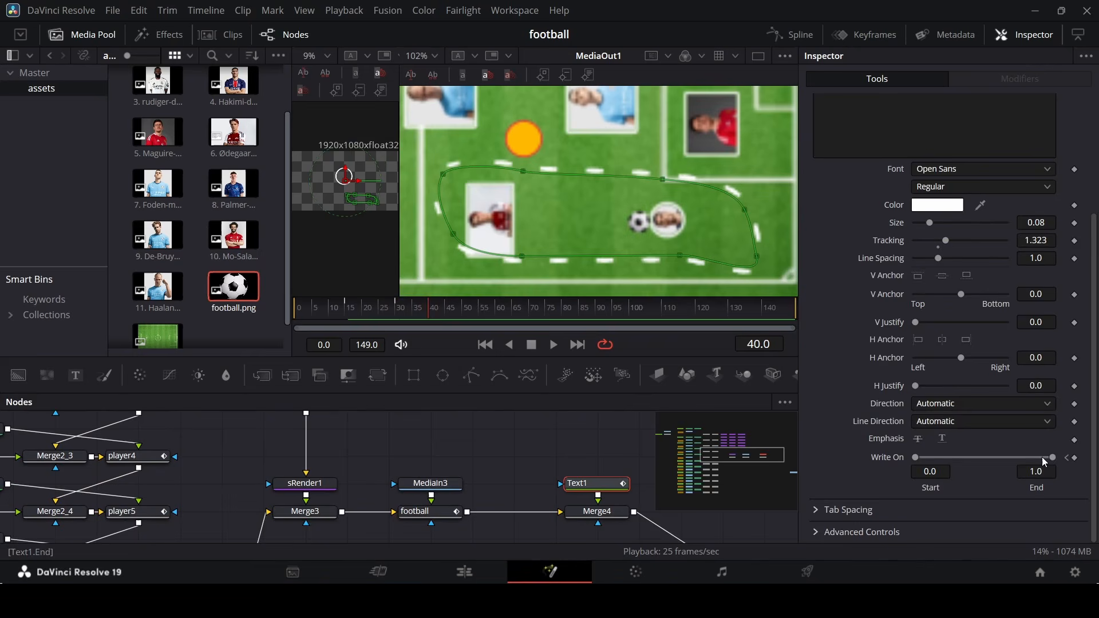
left_click(1075, 458)
Set the dash text's Write On start to 1.0 at frame 50 and play back the outline's disappearance.
left_click_drag(451, 310, 462, 331)
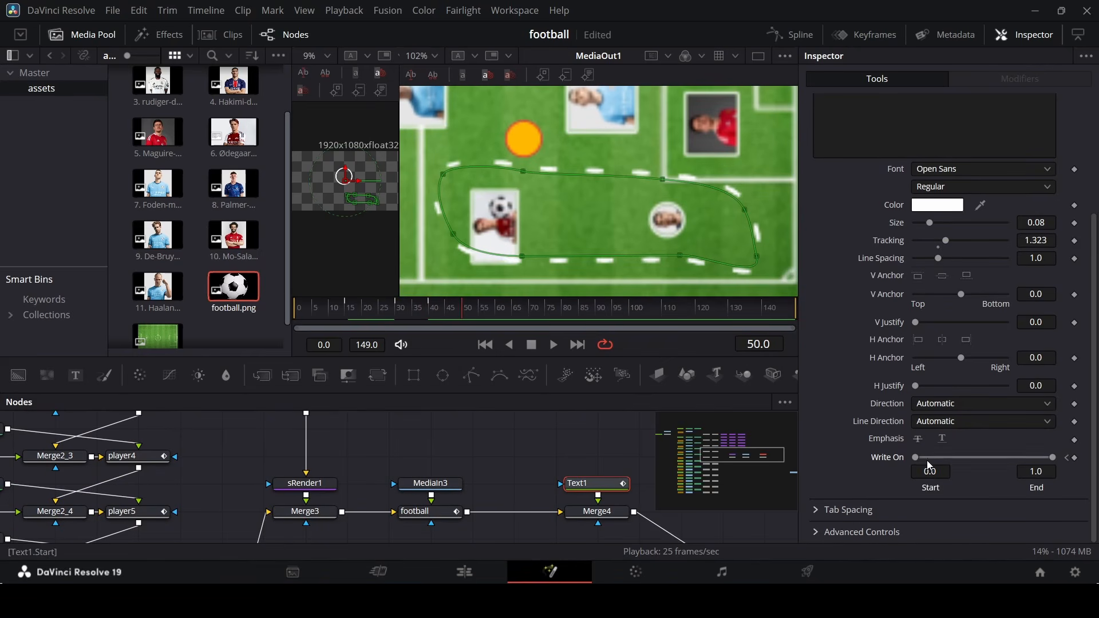
left_click_drag(918, 459, 1056, 459)
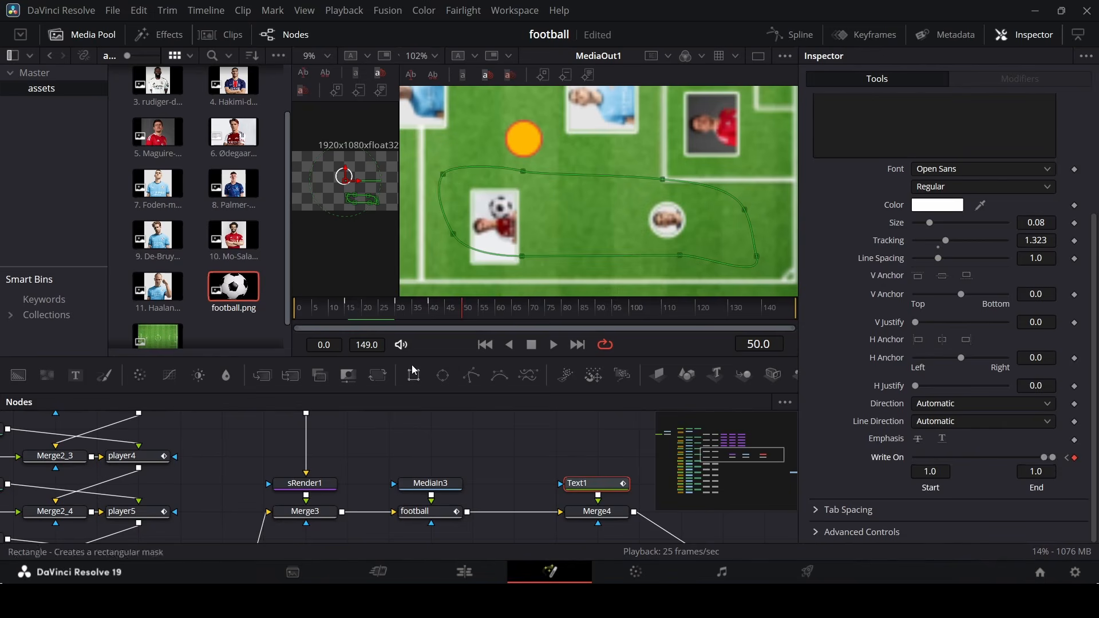
key("space")
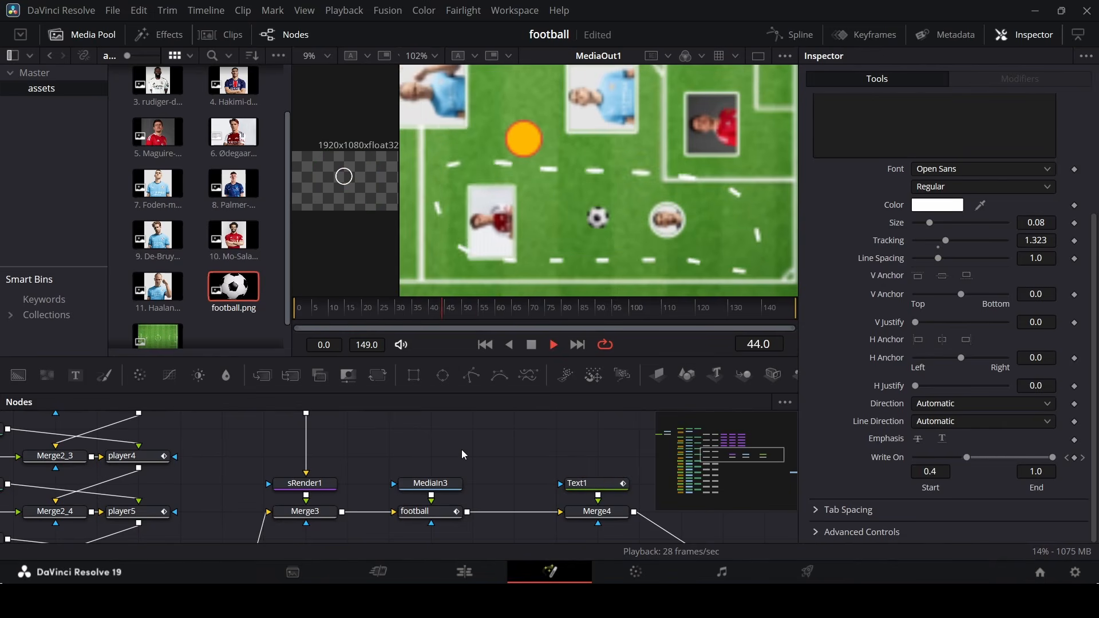
Stop playback, select the player10 merge and add a Center keyframe at frame 40.
key("space")
scroll(617, 161, "down", 2)
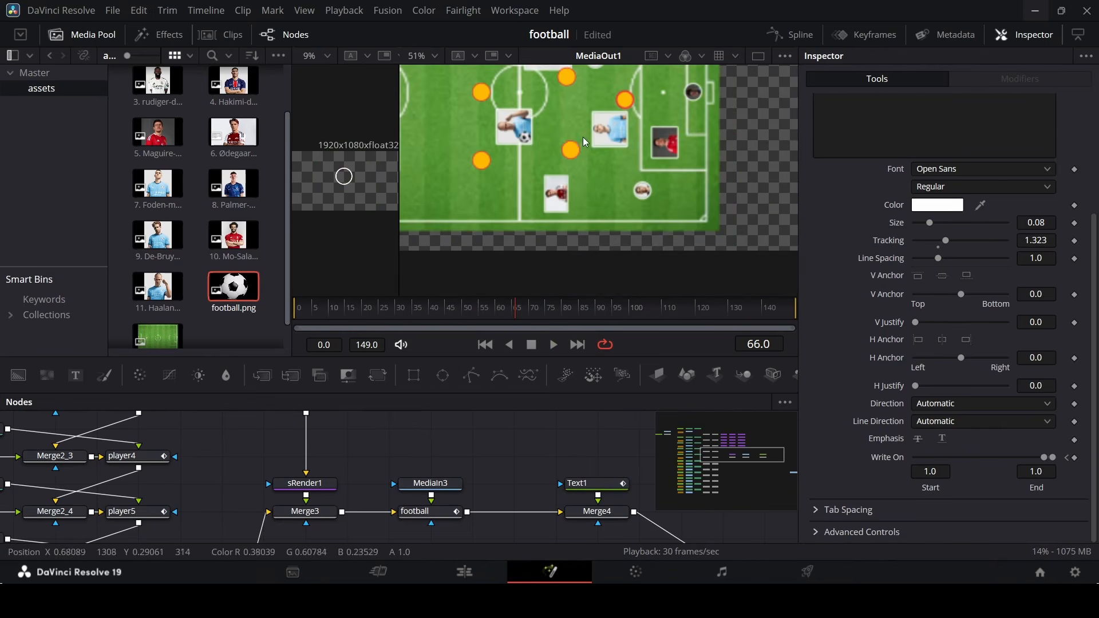
scroll(496, 123, "up", 3)
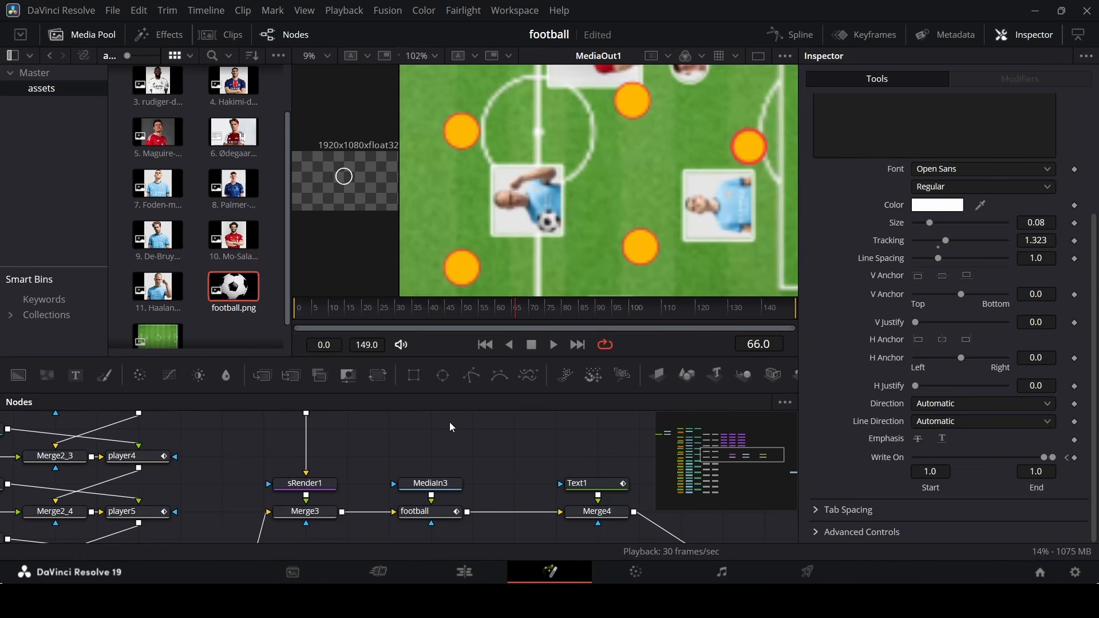
scroll(537, 227, "down", 3)
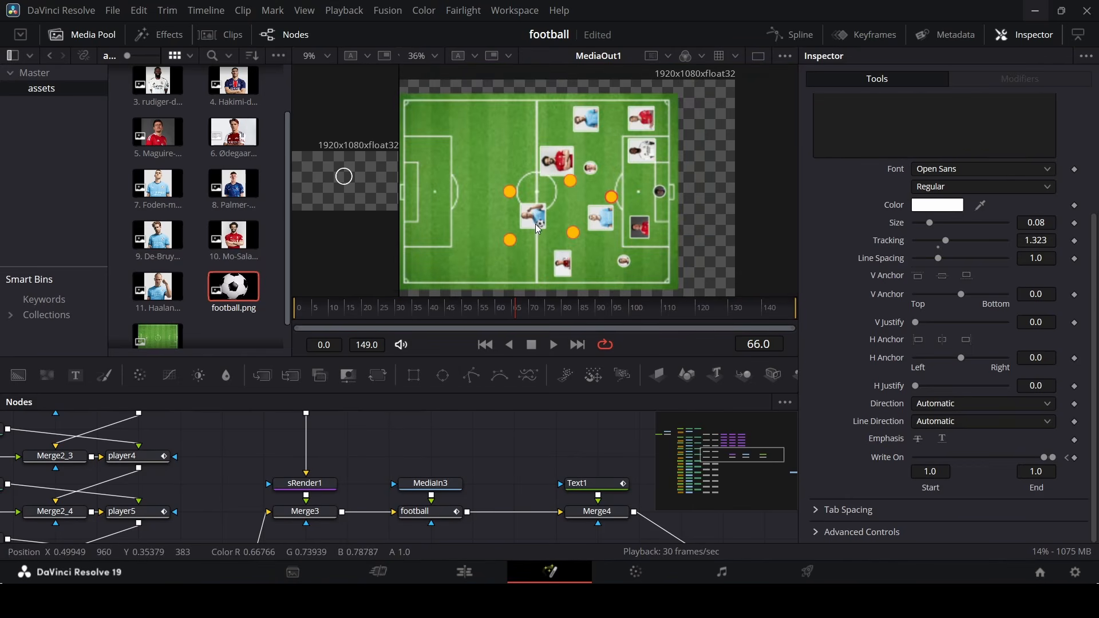
scroll(359, 472, "down", 6)
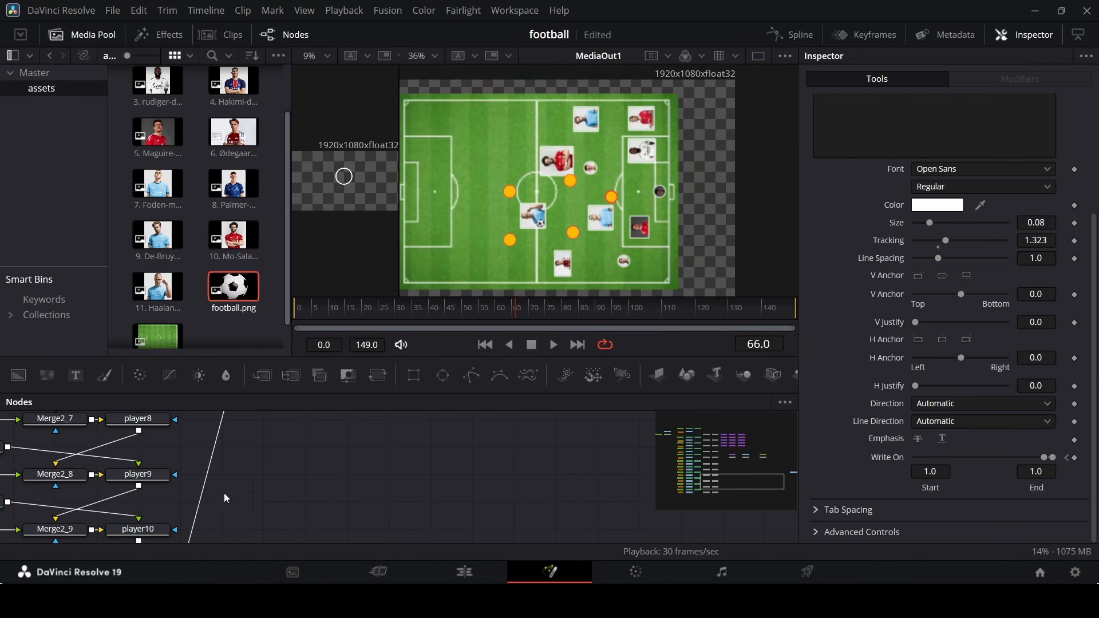
left_click(139, 530)
scroll(143, 515, "down", 1)
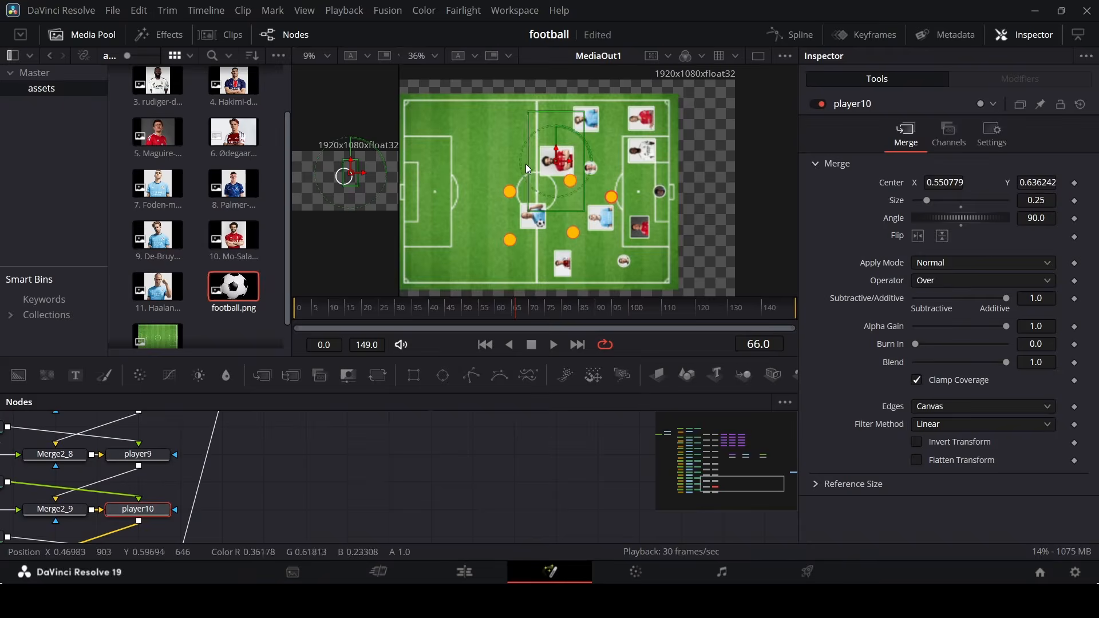
scroll(525, 160, "up", 2)
left_click_drag(437, 306, 432, 328)
left_click(481, 320)
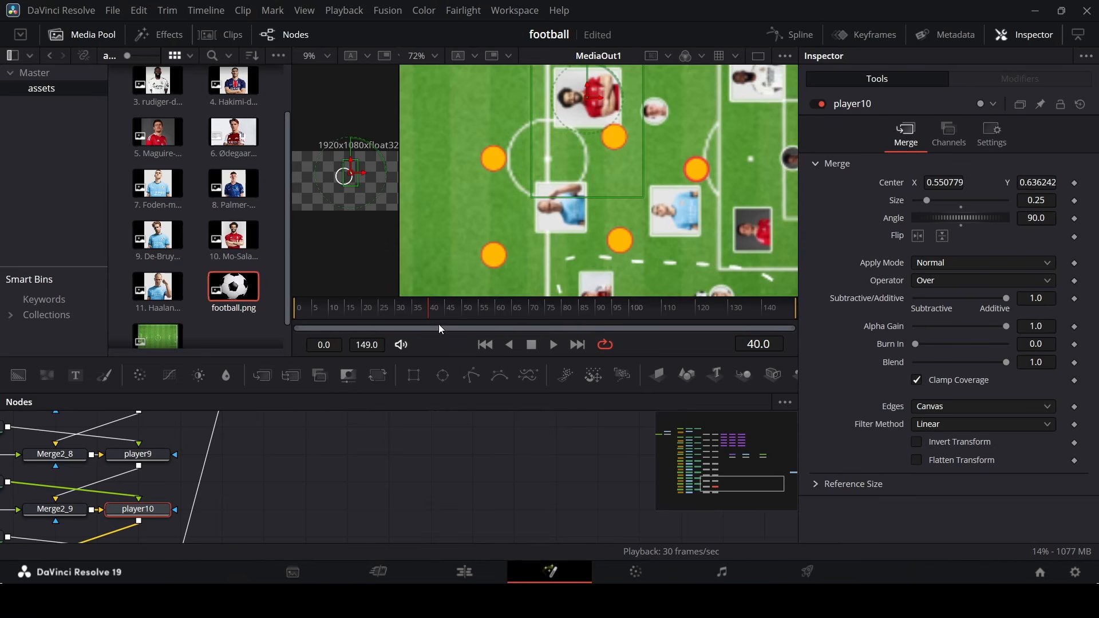
left_click(1075, 183)
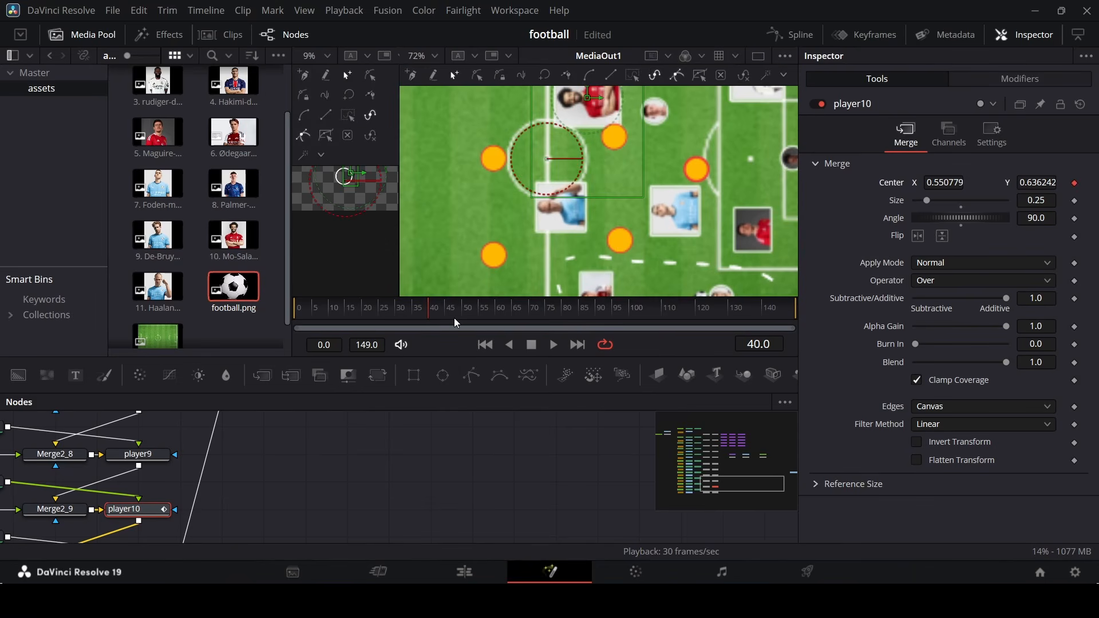
Move player10 across the halfway line to X 0.455593, Y 0.712870 at frame 70.
left_click(481, 325)
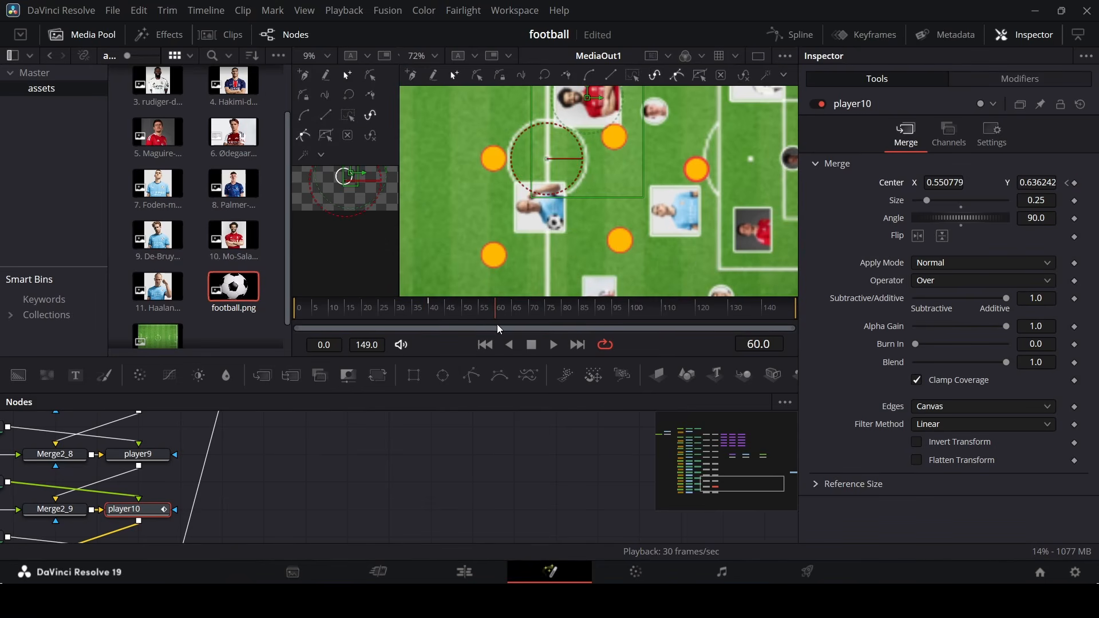
scroll(574, 215, "up", 2)
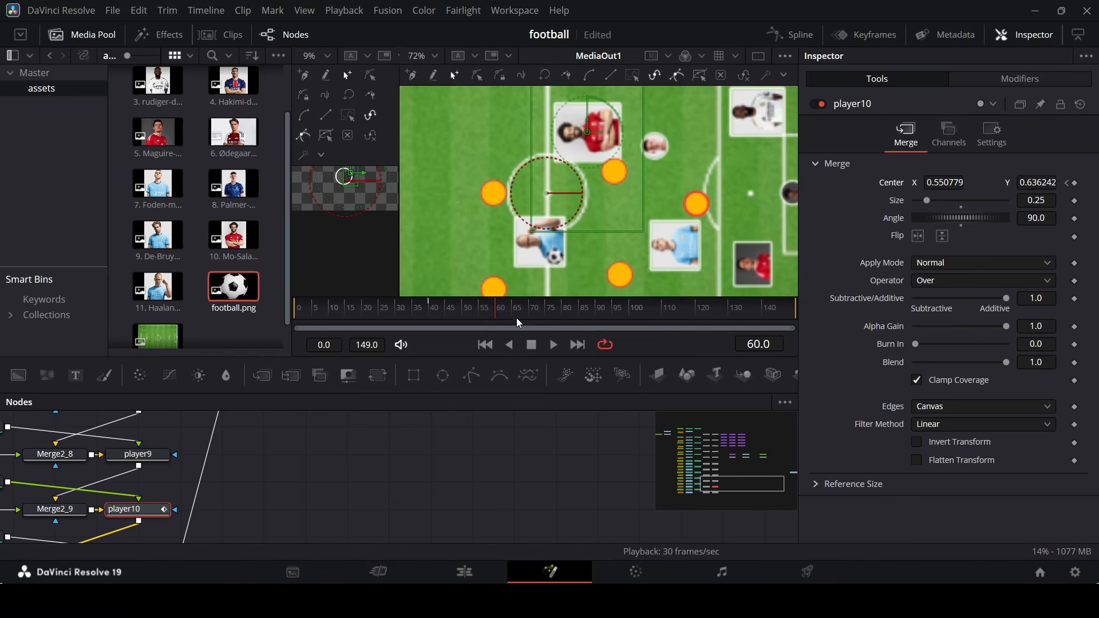
scroll(563, 166, "up", 2)
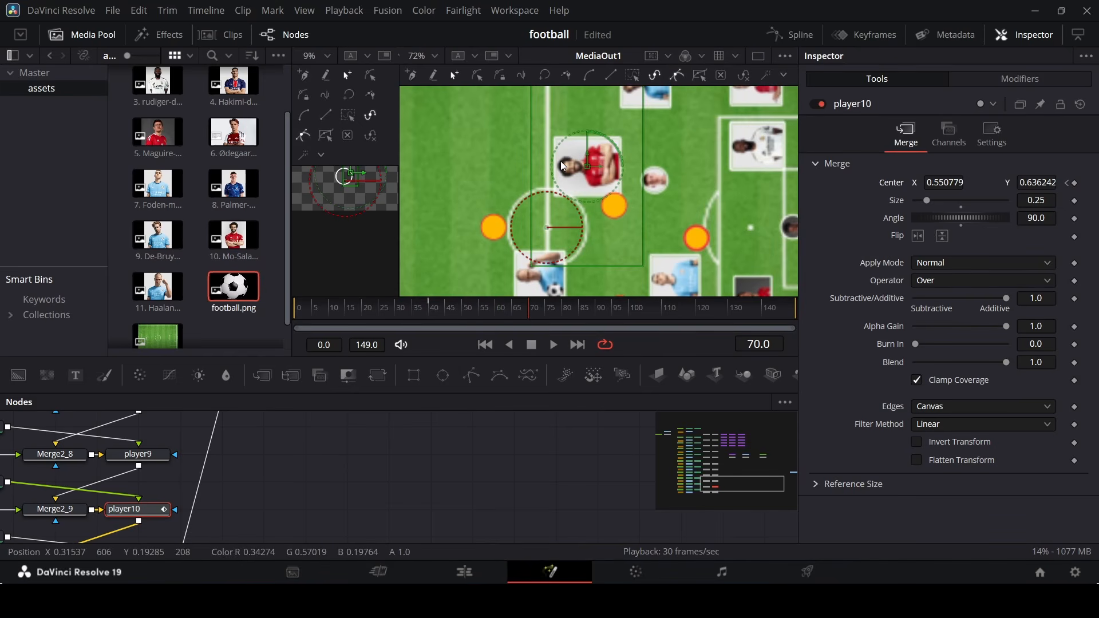
left_click_drag(589, 167, 513, 134)
Animate the football passing to player10, reaching X 0.457246, Y 0.671266 at frame 70, and save the project.
scroll(225, 508, "up", 10)
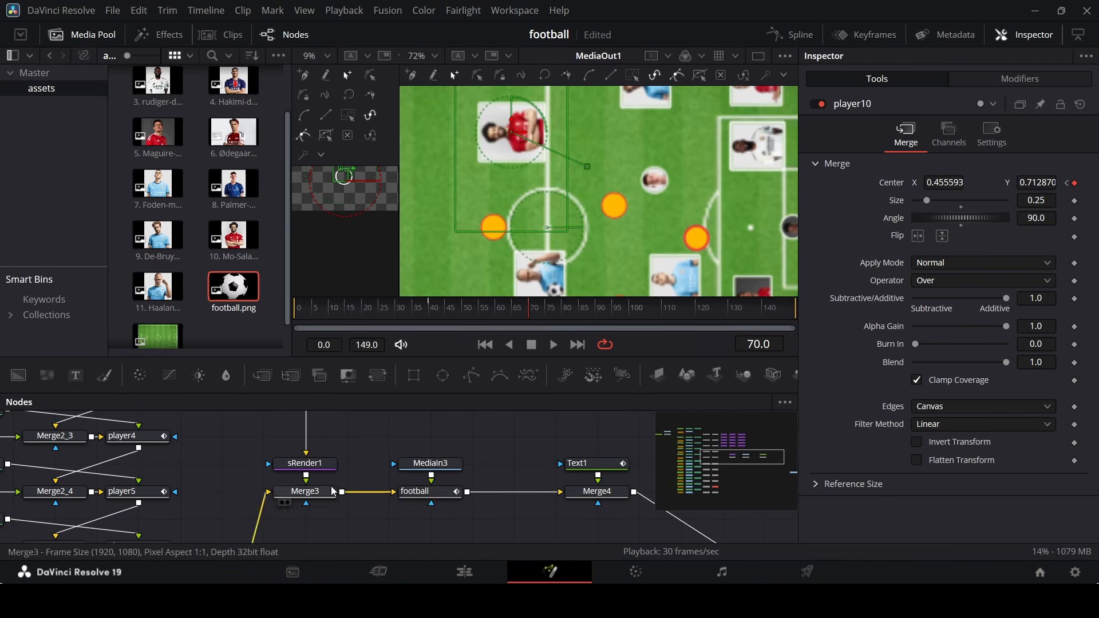
left_click(426, 491)
left_click_drag(431, 316, 527, 316)
scroll(573, 229, "down", 2)
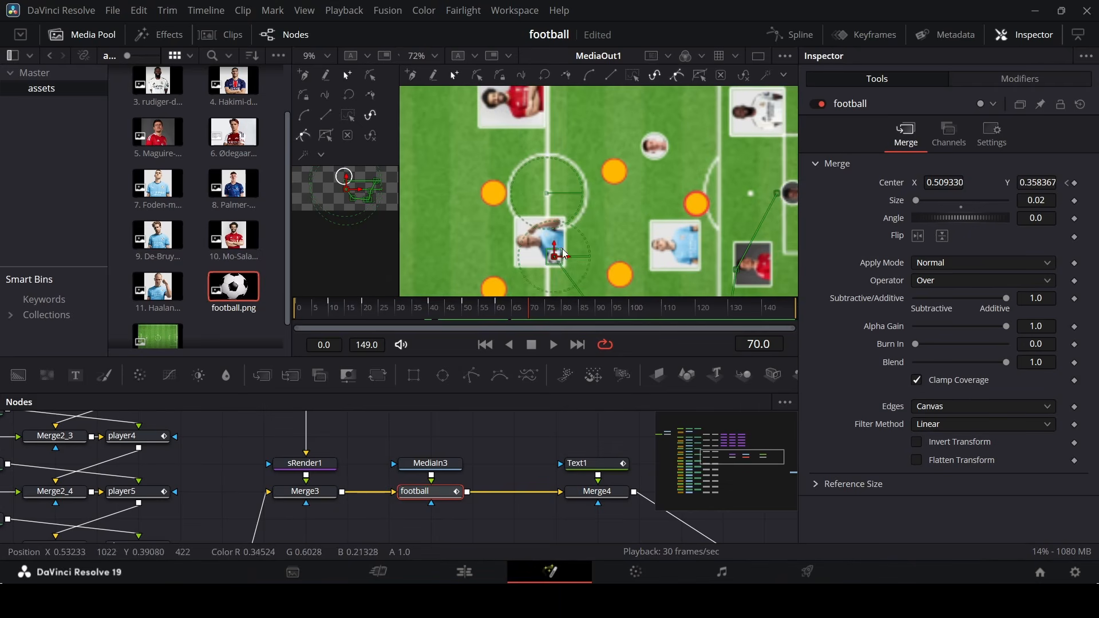
left_click_drag(555, 256, 518, 119)
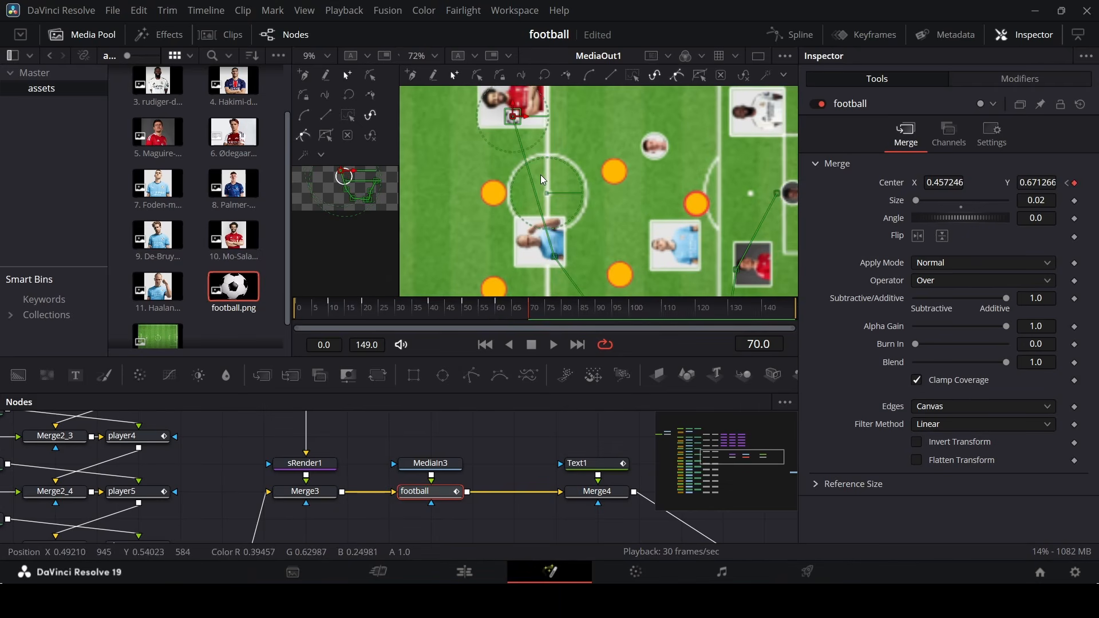
key("ctrl+s")
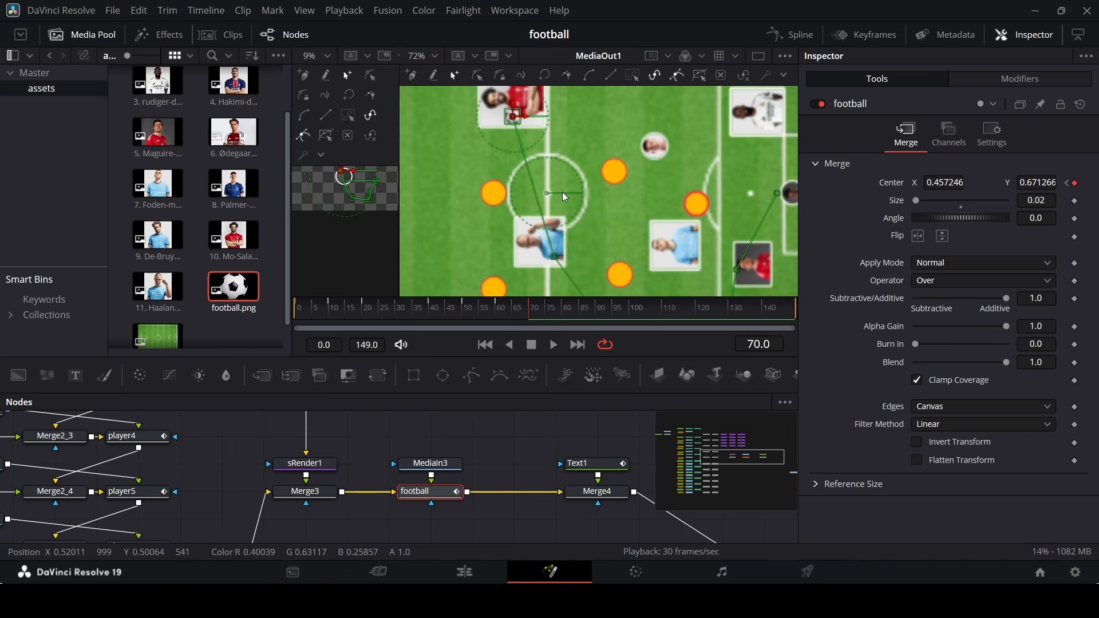
Play the animation back from the start to review player10's run and the pass.
left_click(507, 455)
scroll(534, 219, "down", 3)
left_click_drag(357, 314, 268, 323)
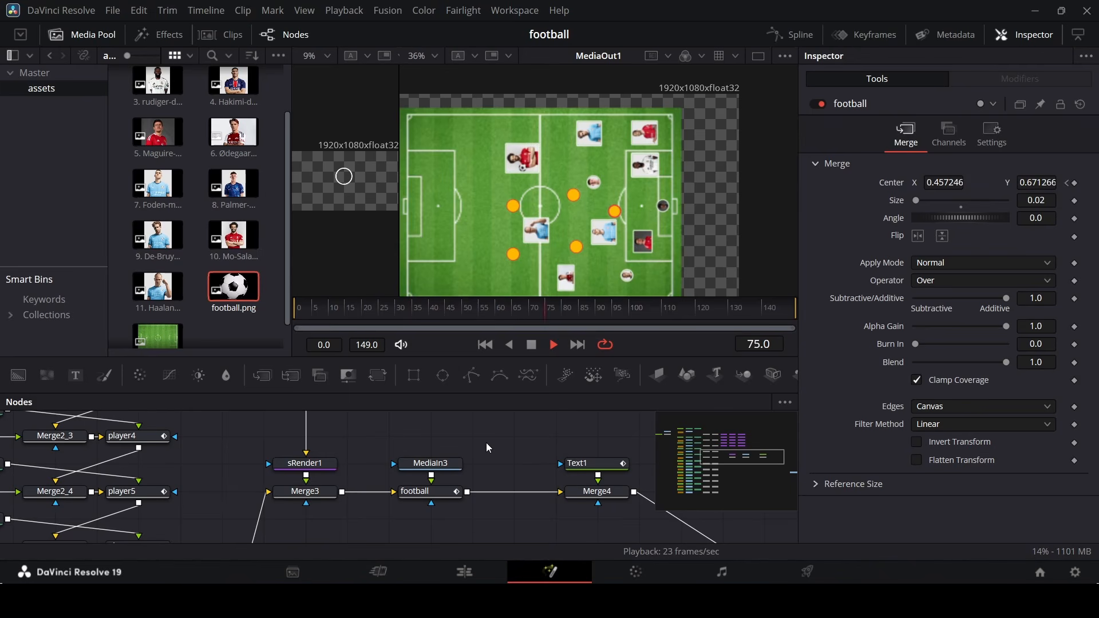
Animate player9 from frame 50 toward the halfway line and pass the football to it at X 0.537196, Y 0.781826 at frame 80.
left_click_drag(524, 315, 463, 321)
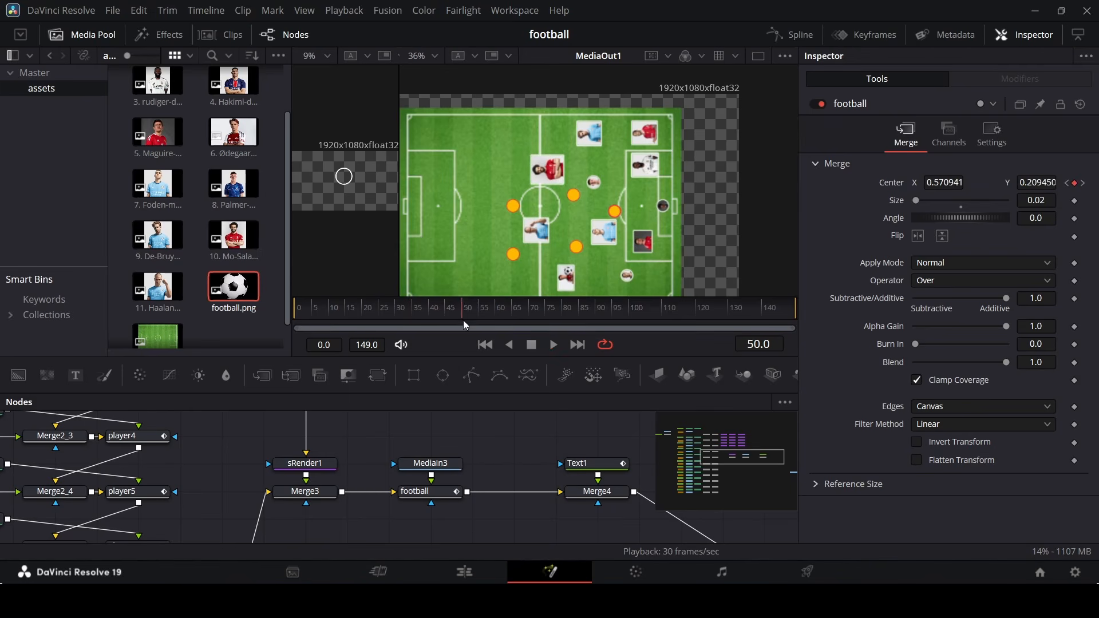
scroll(163, 503, "down", 3)
left_click(154, 512)
scroll(163, 515, "down", 2)
Move the red-shirted player near the upper touchline toward midfield and pass it the football at X 0.650255, Y 0.817927 at frame 90.
left_click(146, 478)
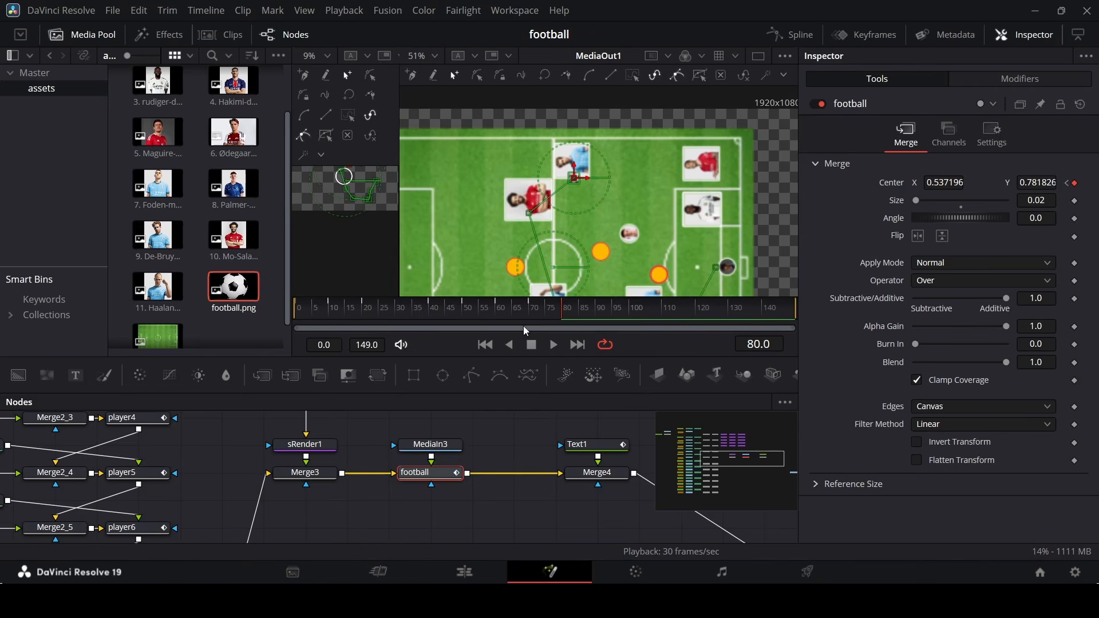
scroll(192, 496, "up", 3)
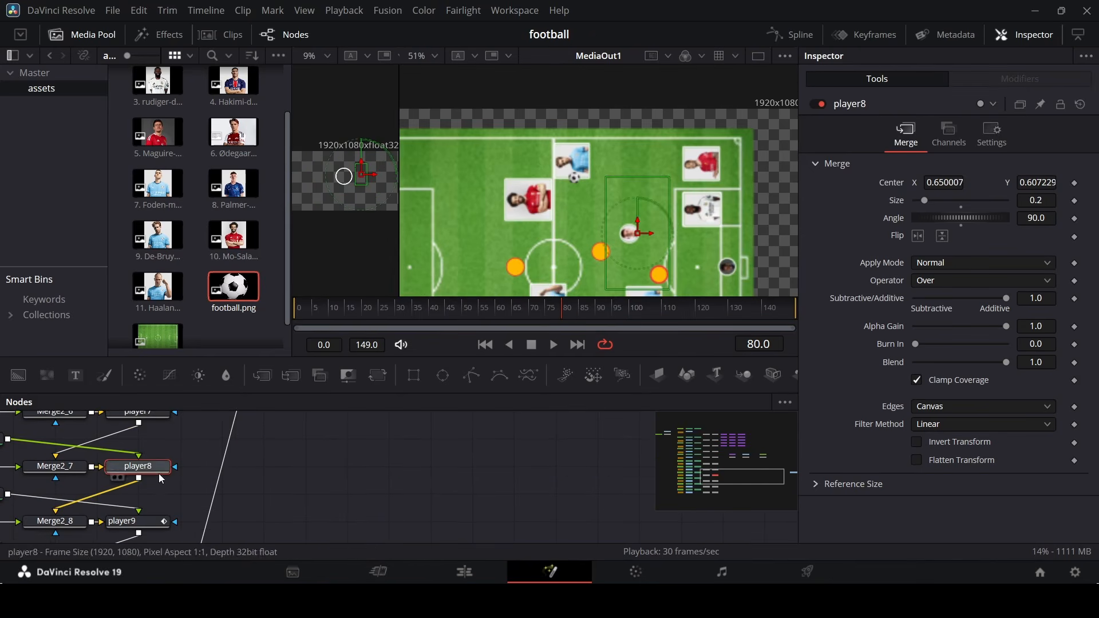
left_click(160, 494)
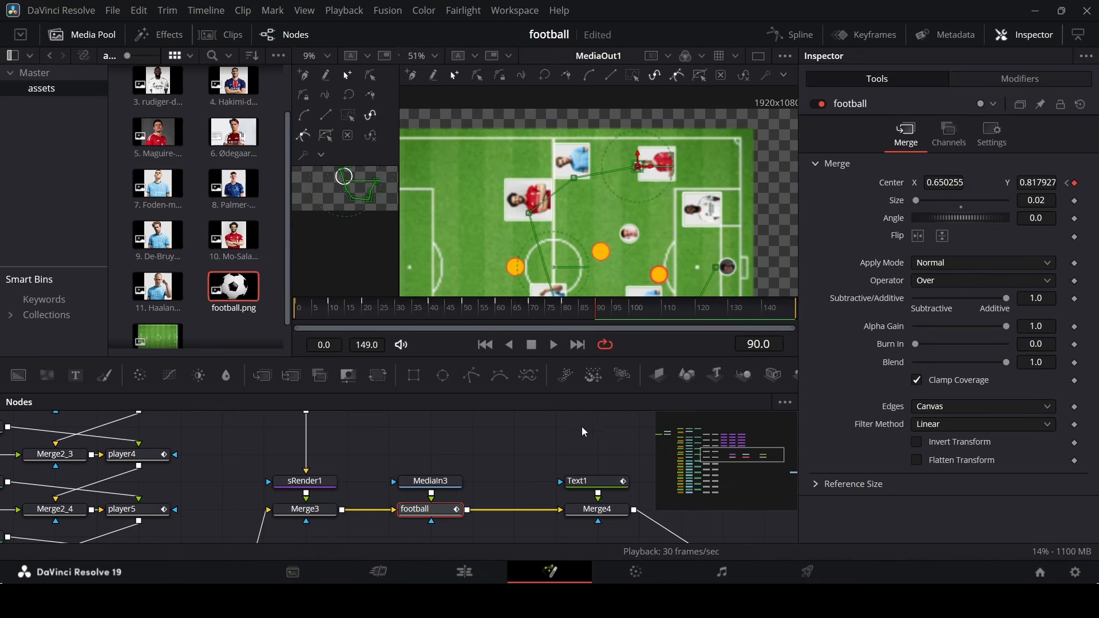
Move player8 toward the halfway line, pass the football to it at X 0.577211, Y 0.676780, and play back the sequence.
left_click(610, 312)
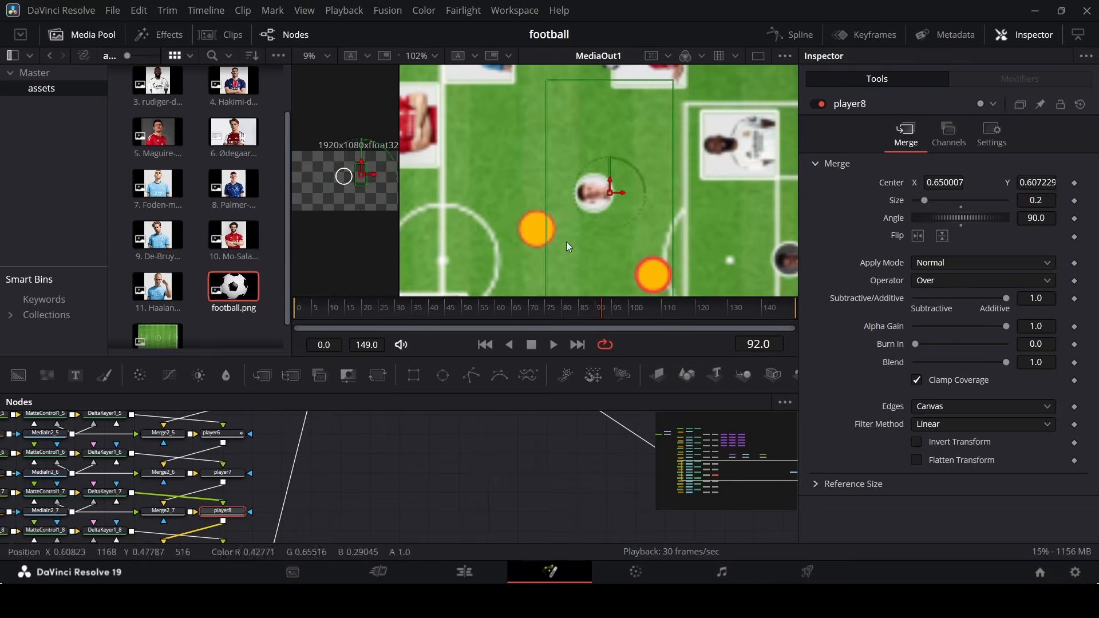
left_click(627, 314)
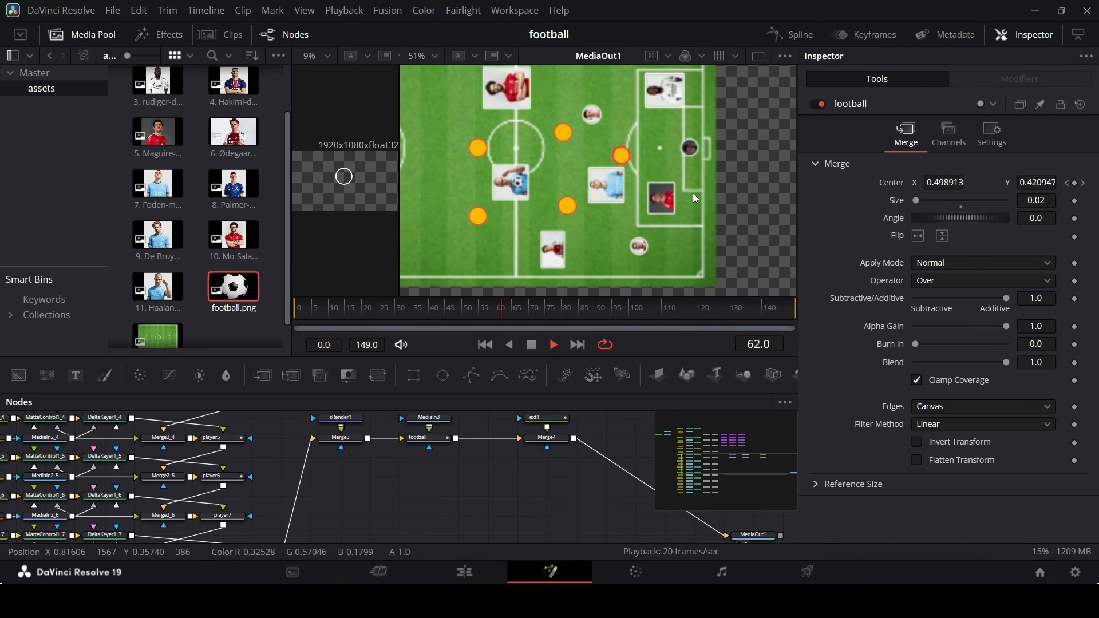
key("space")
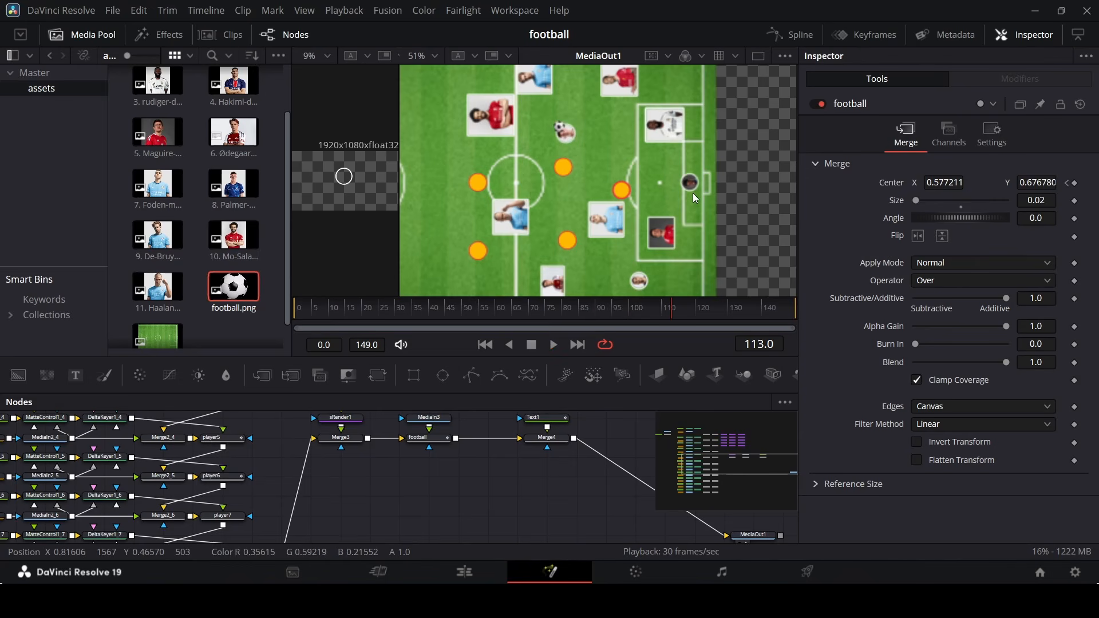
Keyframe op1's X and Y Offset and move it to X 0.225382, Y about -0.0366 at frame 10, then scrub through its movement.
scroll(415, 459, "up", 5)
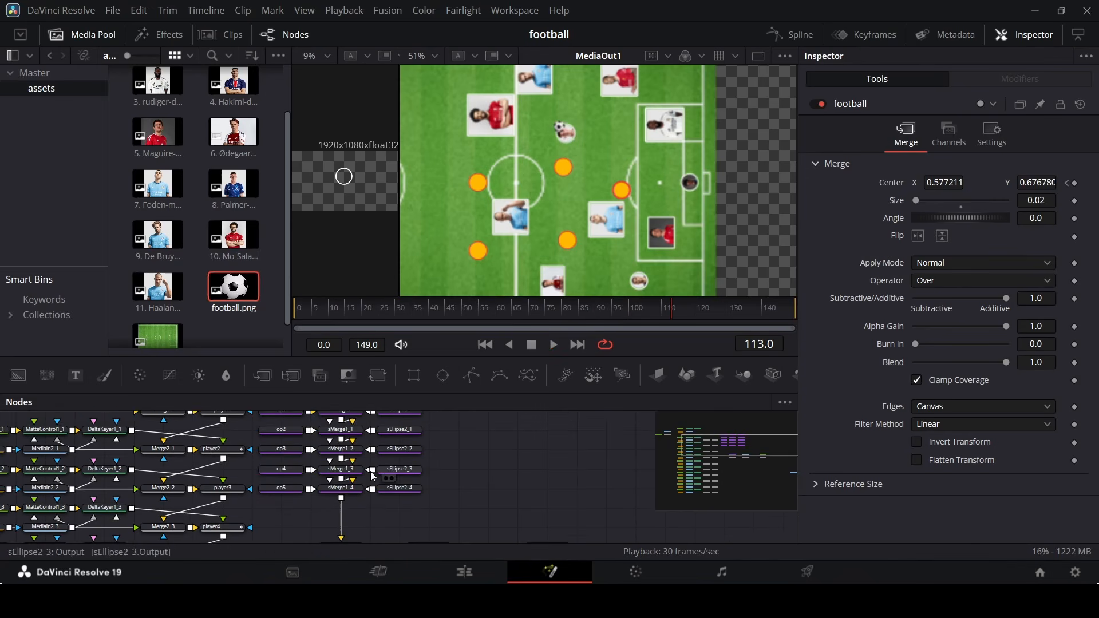
scroll(298, 465, "up", 3)
left_click(288, 452)
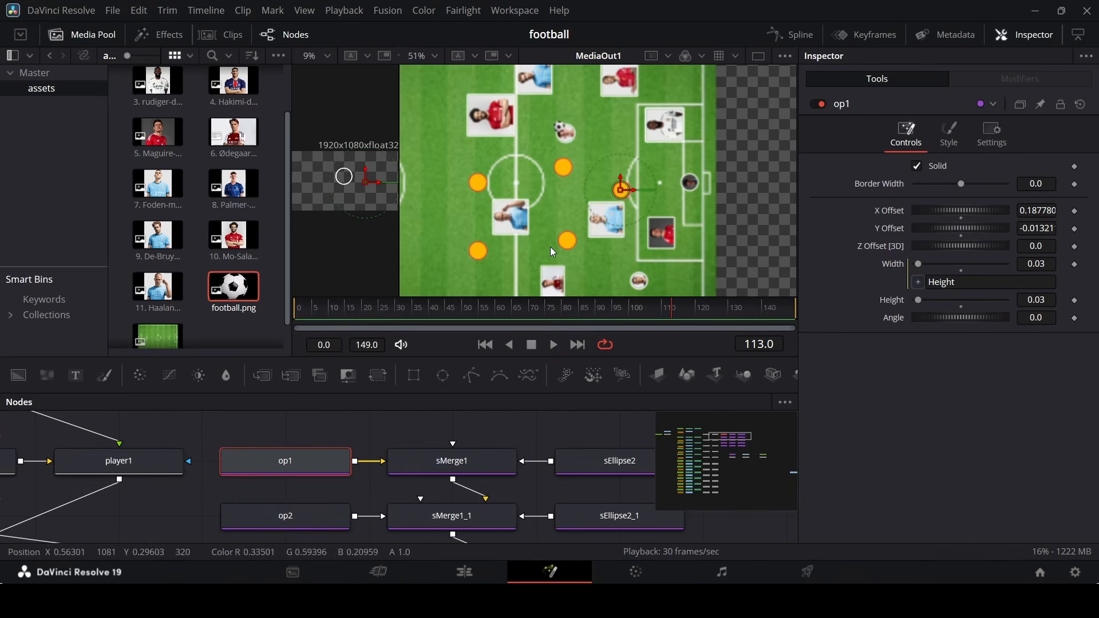
left_click_drag(290, 317, 311, 318)
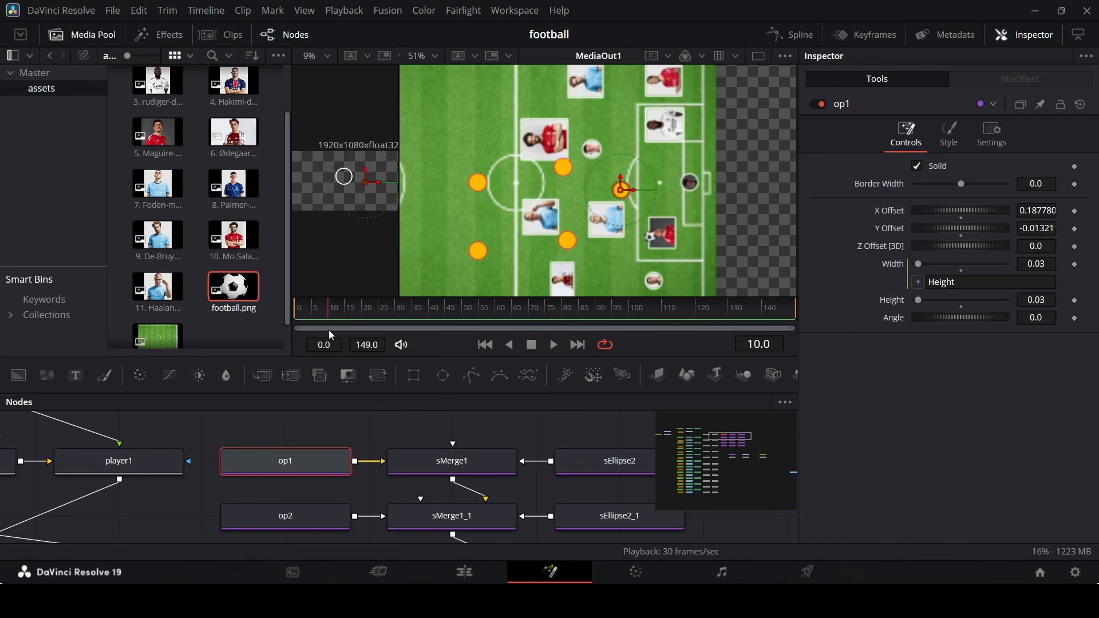
mouse_move(326, 314)
left_mouse_down()
mouse_move(293, 314)
mouse_move(327, 326)
left_mouse_up()
left_click(1074, 210)
left_click(1074, 228)
left_click_drag(621, 190, 644, 209)
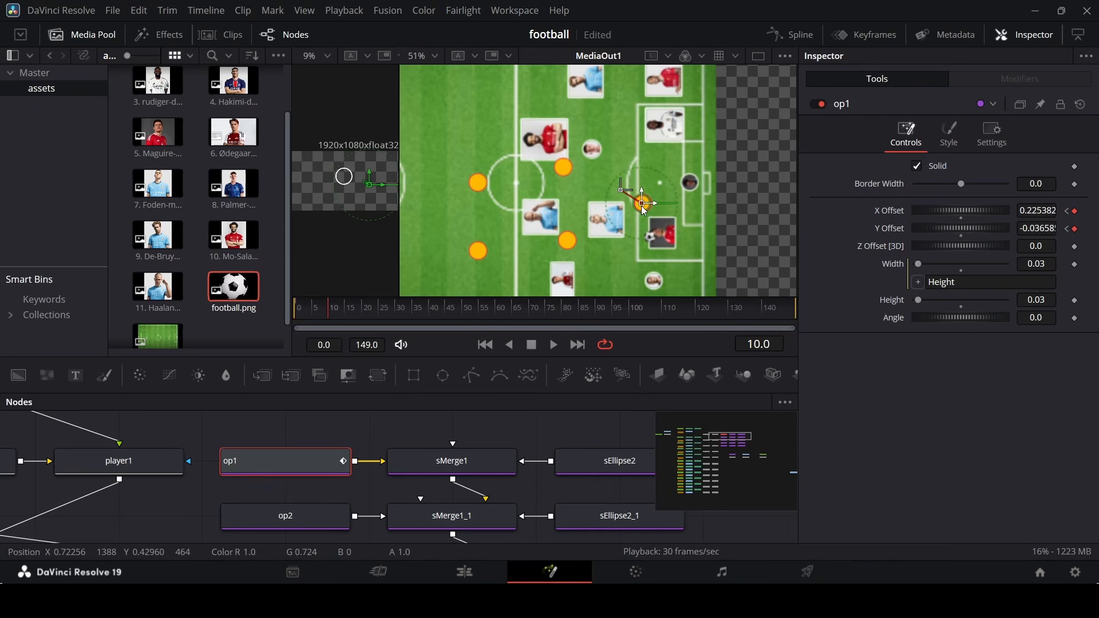
left_click_drag(300, 319, 315, 345)
Keyframe op3's X and Y Offset at frame 10, move it toward the dashed outline at frame 45, and scrub through its movement.
left_click(318, 526)
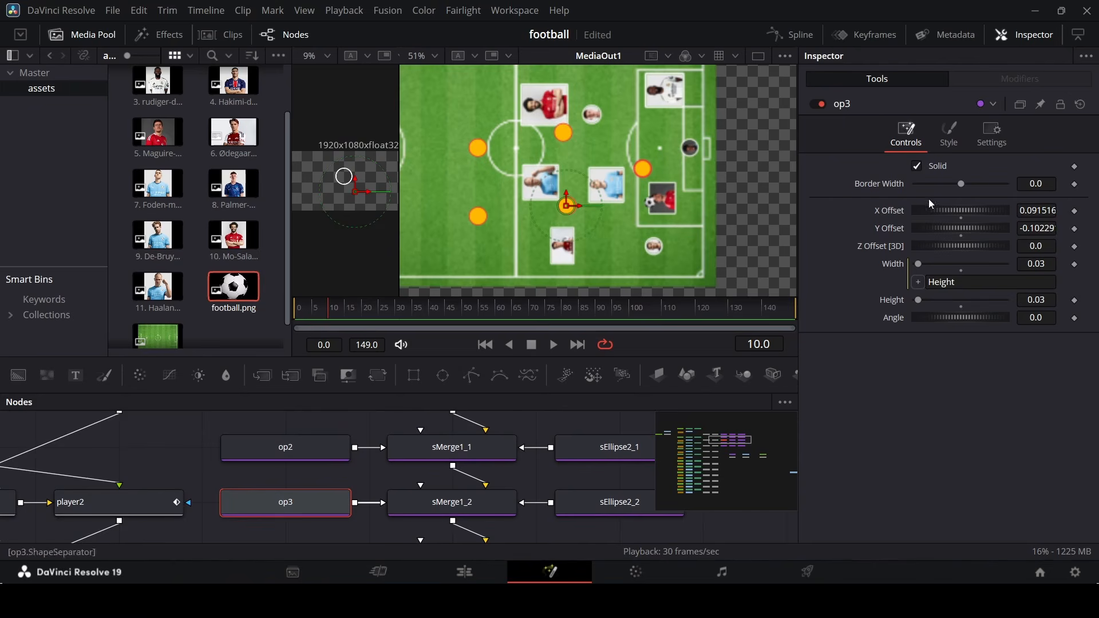
left_click(1075, 211)
left_click(1075, 229)
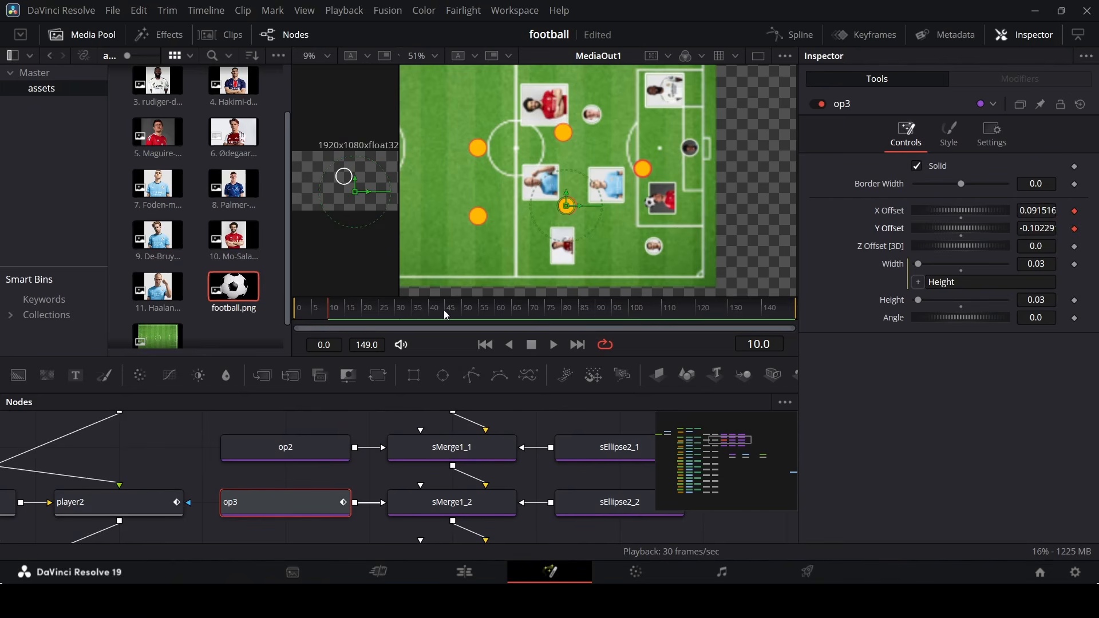
left_click_drag(368, 322, 447, 352)
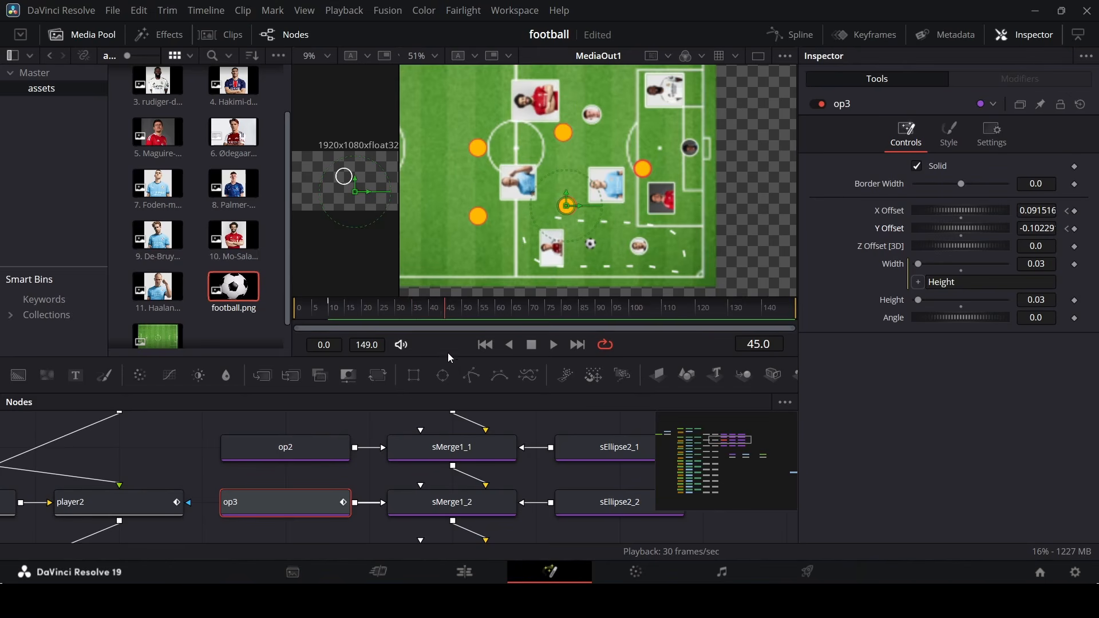
left_click_drag(568, 211, 609, 225)
left_click_drag(380, 307, 397, 342)
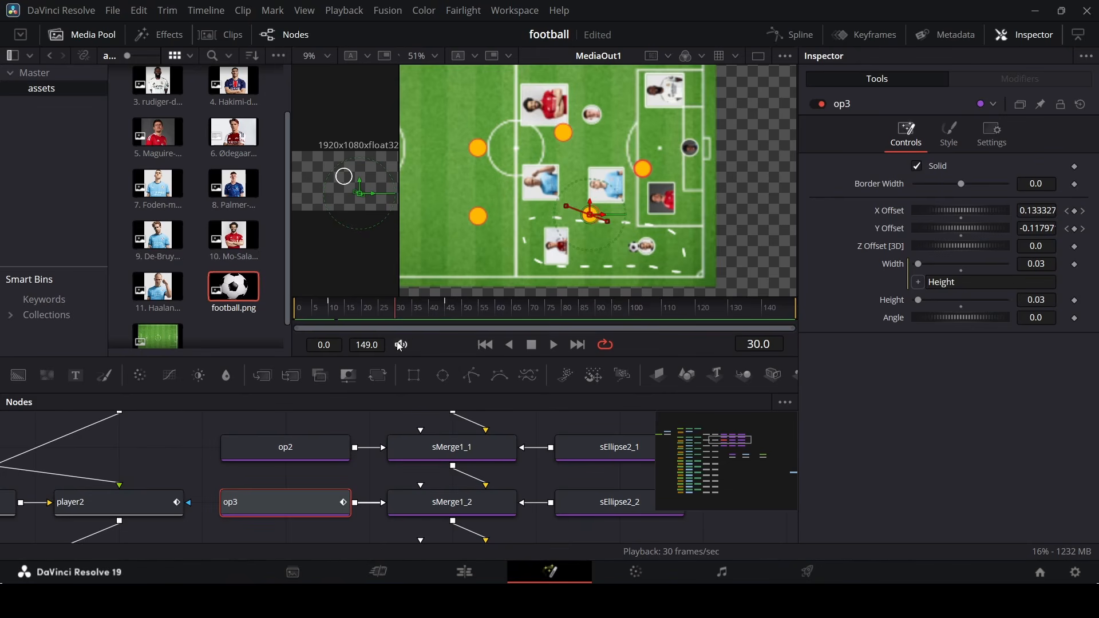
Keyframe op5's offsets at frame 30, move it toward the halfway line at frame 50, and shift op4 to X -0.04692, Y -0.05647 by frame 65.
scroll(377, 449, "down", 3)
scroll(306, 450, "up", 1)
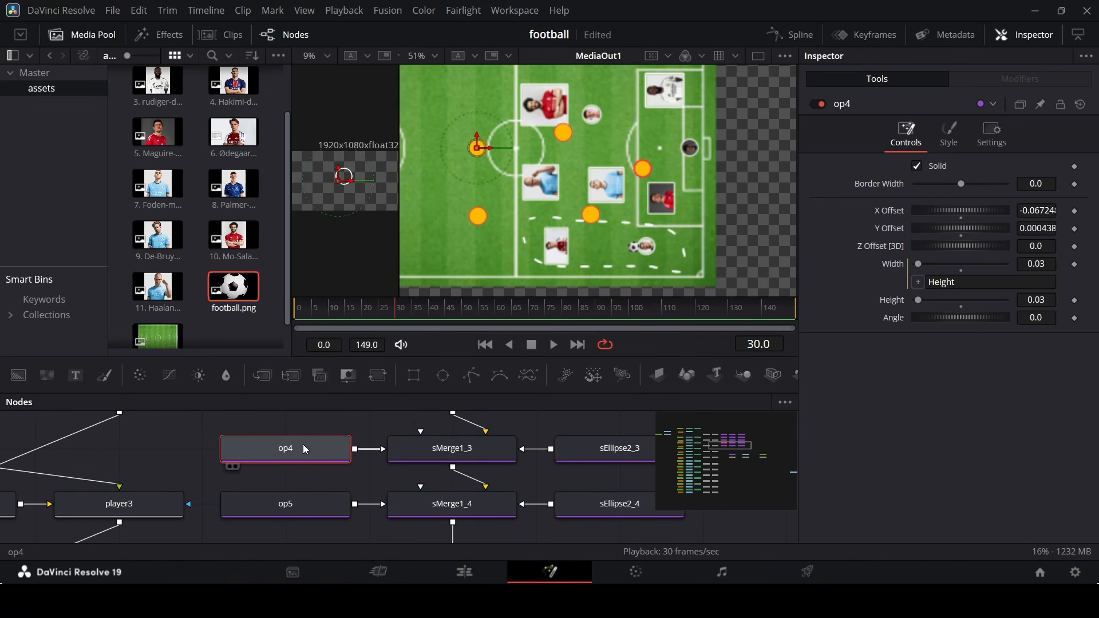
left_click(312, 500)
left_click(1075, 212)
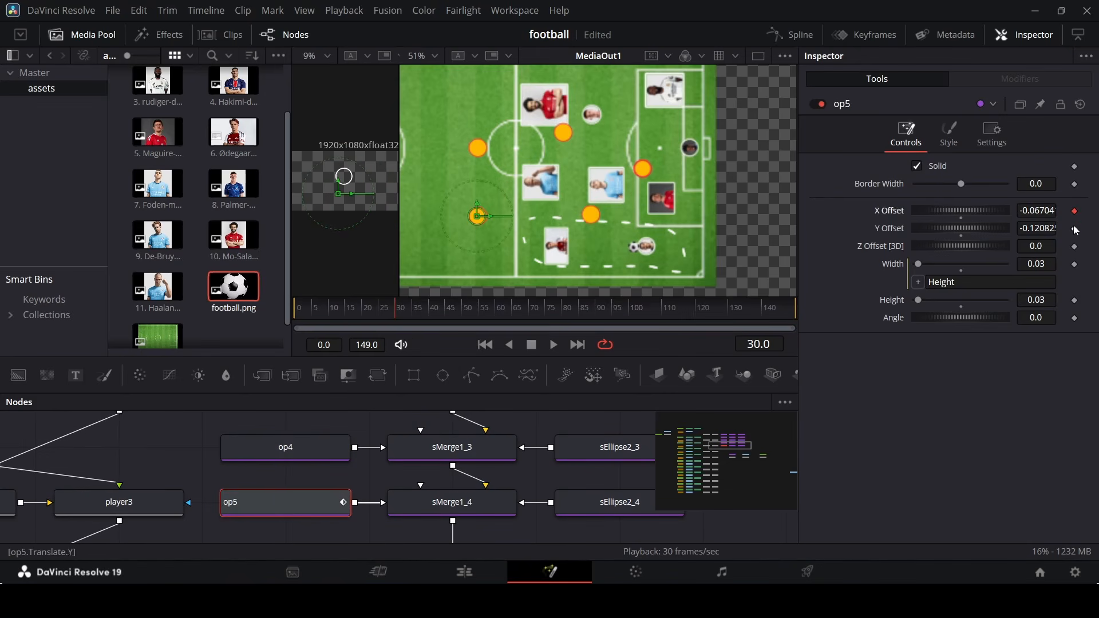
left_click_drag(415, 313, 464, 323)
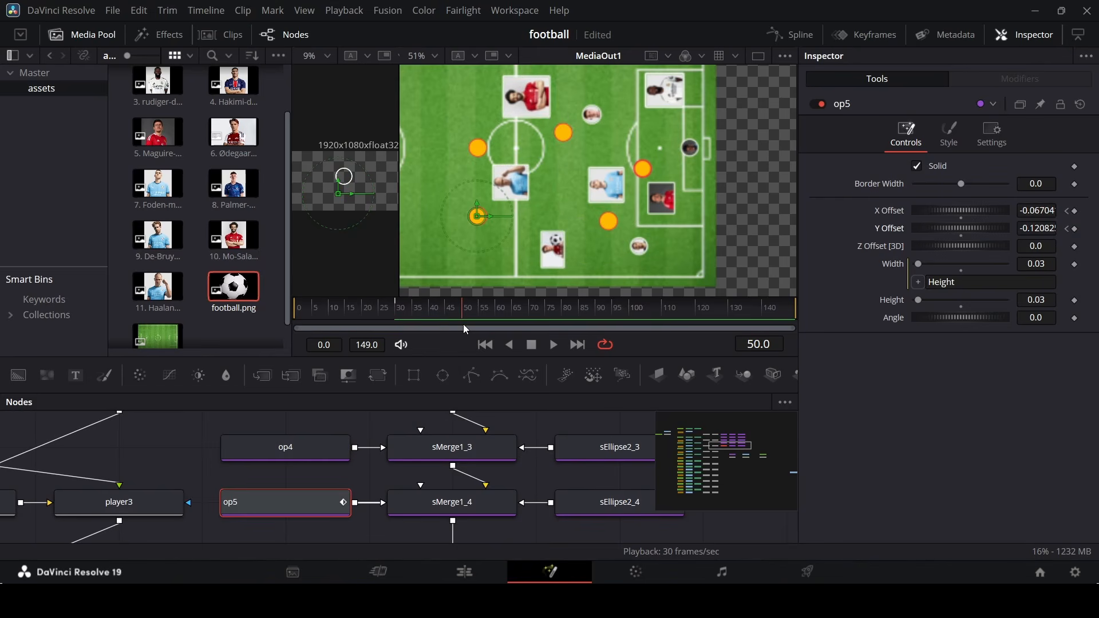
left_click_drag(478, 216, 509, 243)
left_click_drag(368, 312, 481, 325)
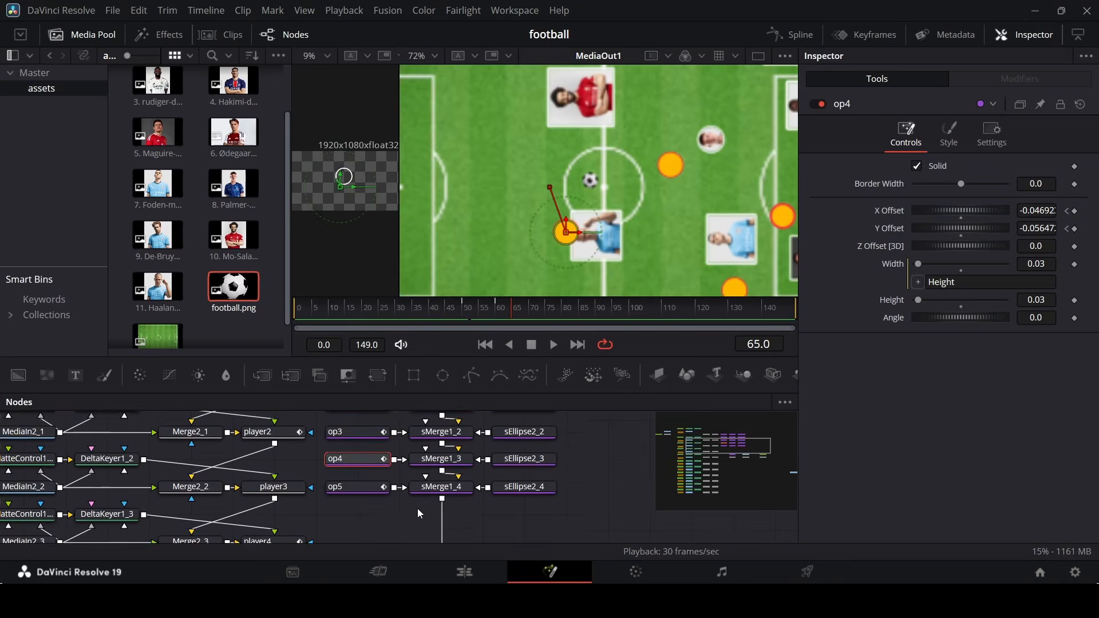
Duplicate the op2, sMerge1_1 and sEllipse2_1 nodes and insert the copies between sMerge1_4 and sRender1.
scroll(417, 509, "up", 1)
left_click_drag(585, 444, 361, 456)
key("ctrl+c")
scroll(458, 486, "down", 3)
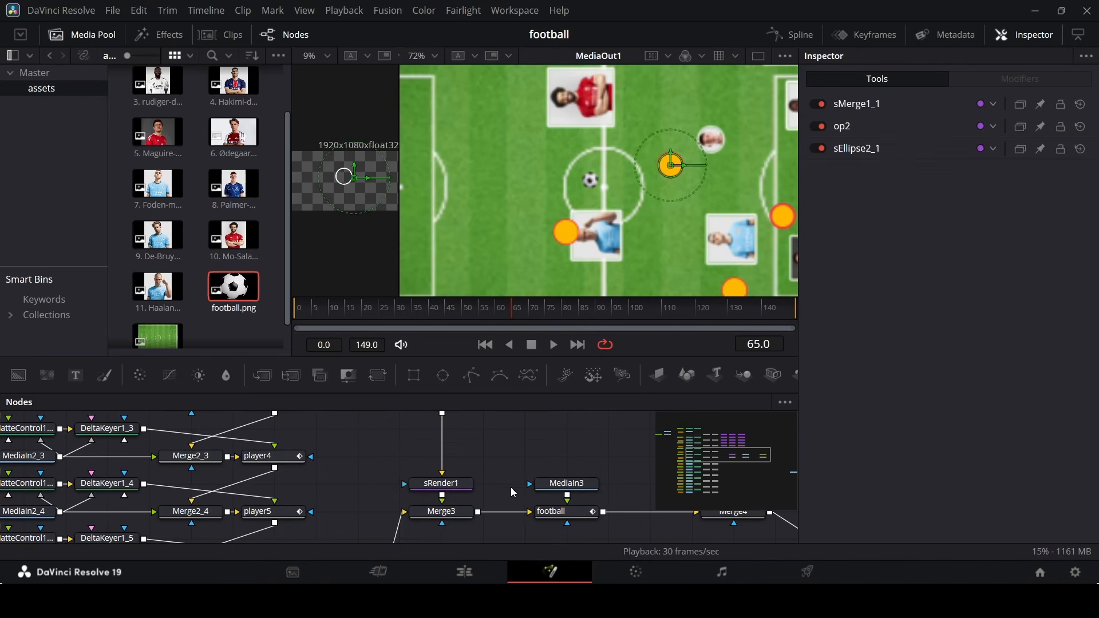
left_click(496, 461)
key("ctrl+v")
scroll(480, 466, "up", 1)
left_click_drag(406, 504, 453, 488)
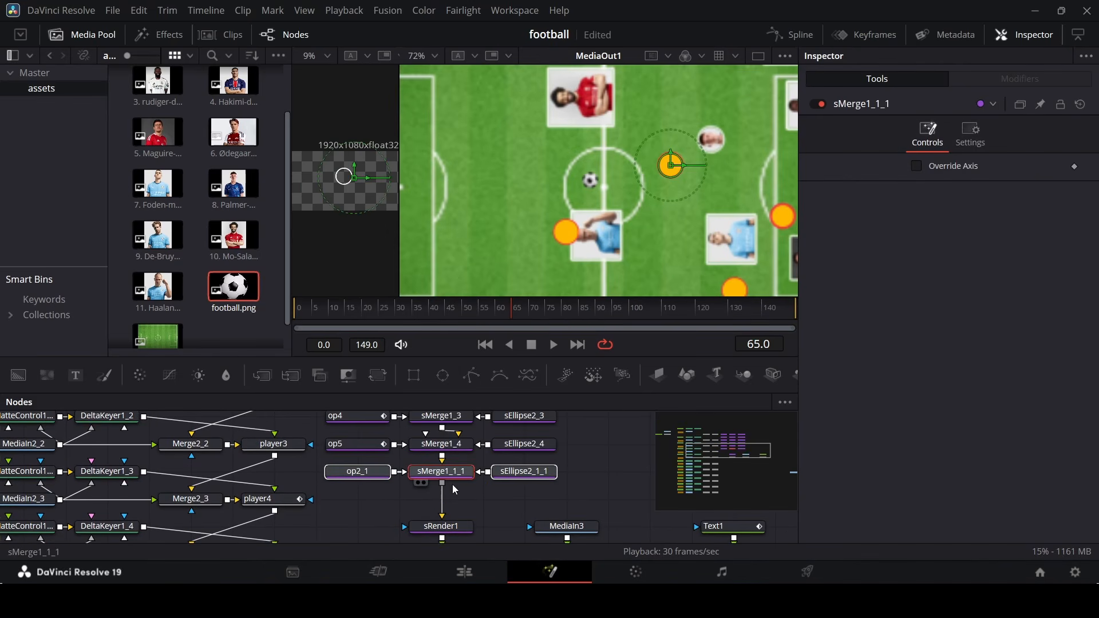
left_click(461, 496)
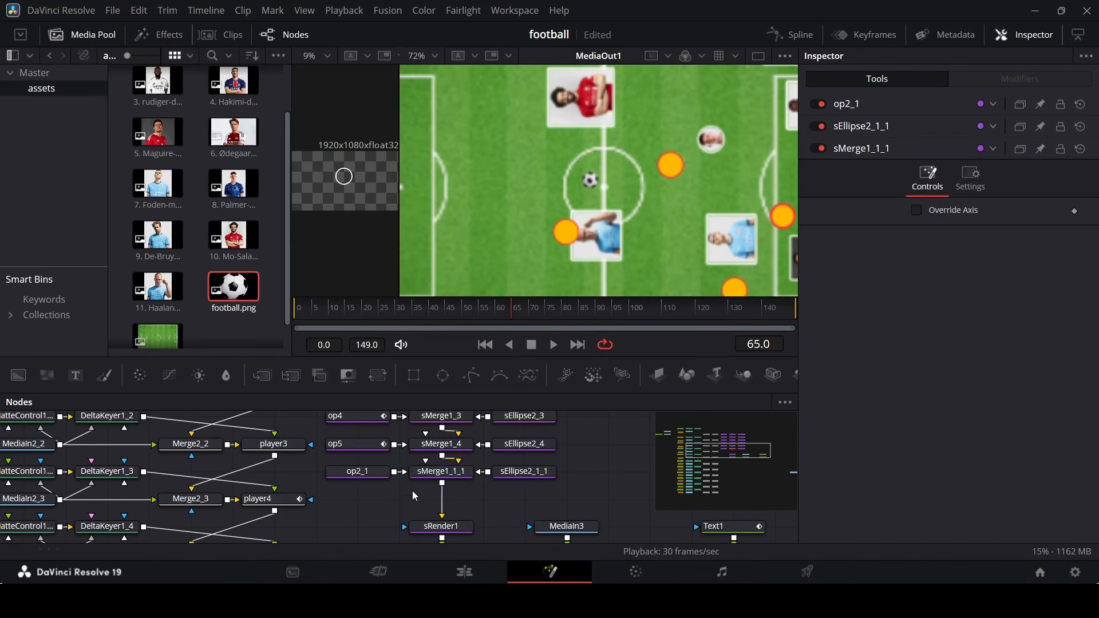
Move the copied opponent marker op2_1 to X about -0.1369, Y 0.093828 and rename its node op6.
left_click(377, 474)
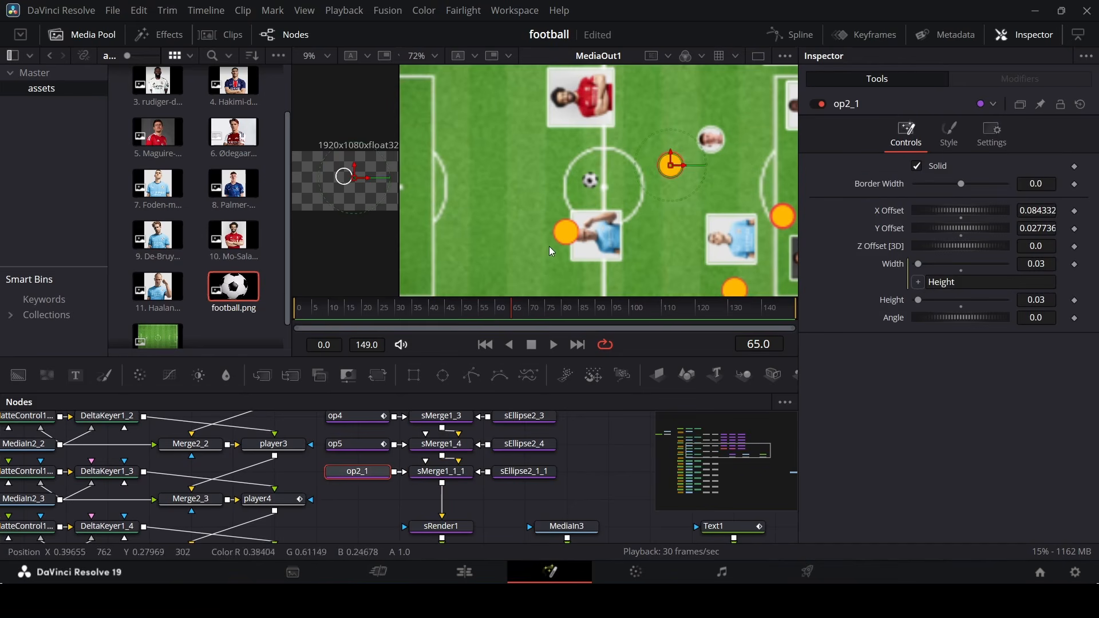
left_click_drag(674, 167, 497, 114)
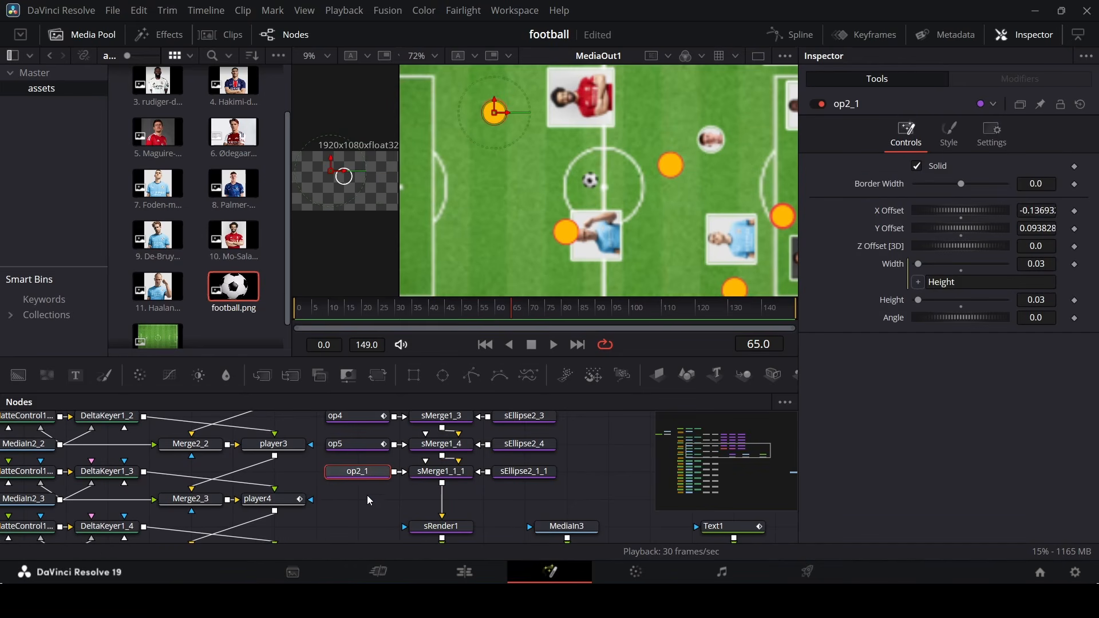
key("F2")
type("op6")
key("Return")
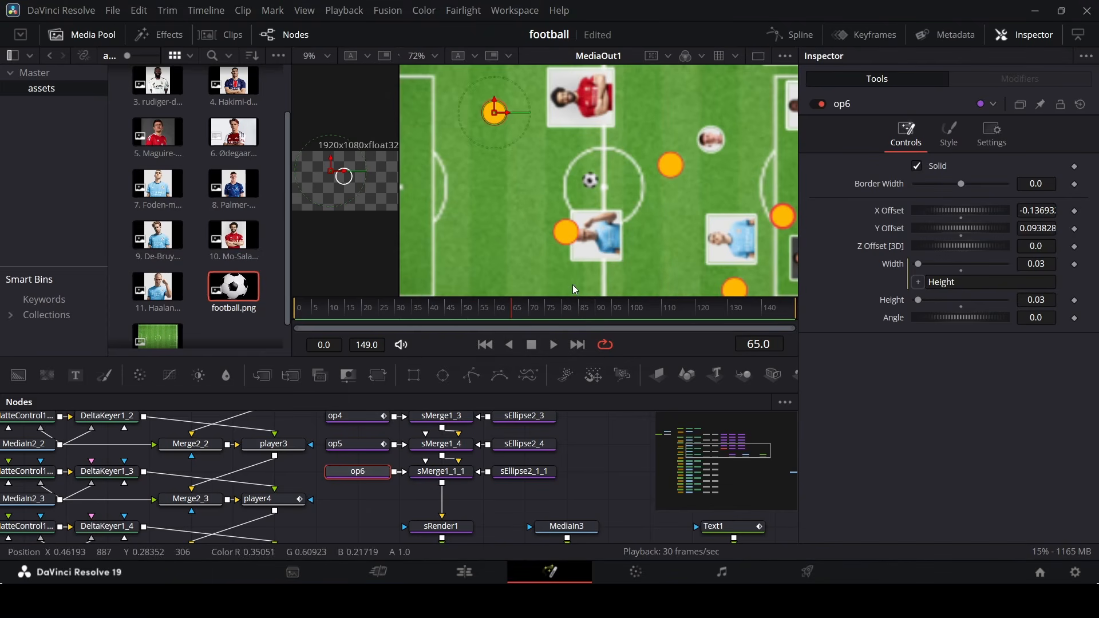
Keyframe op6's X and Y Offset at frame 60, then shift it to X -0.10460, Y 0.108196 further along the timeline.
left_click_drag(462, 318, 497, 324)
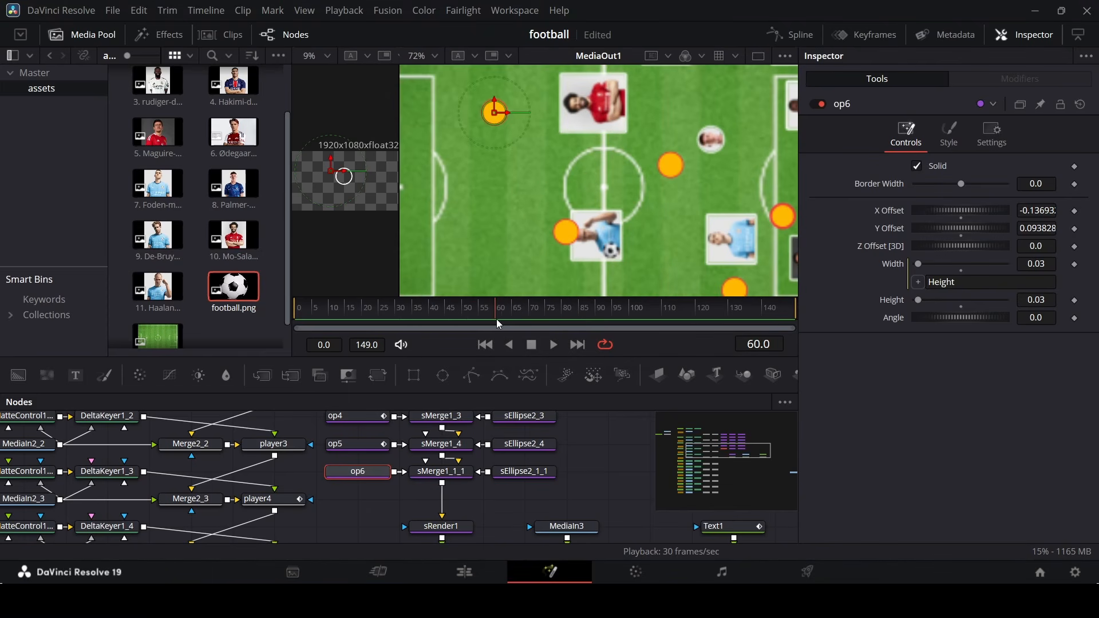
left_click(1074, 210)
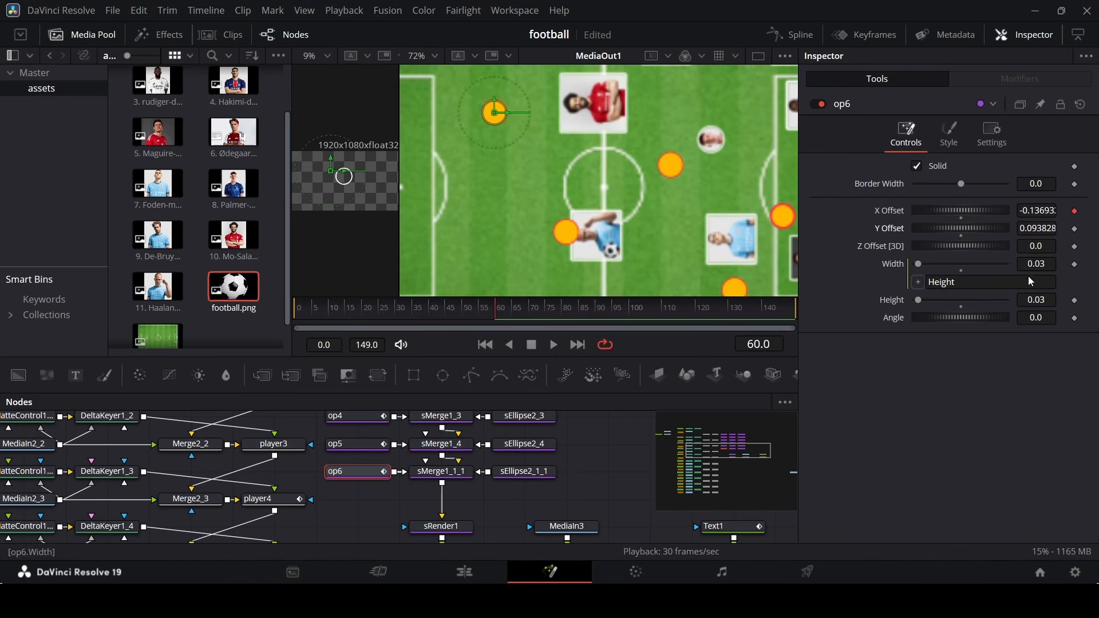
left_click(1076, 229)
left_click_drag(511, 314, 554, 317)
scroll(592, 146, "up", 3)
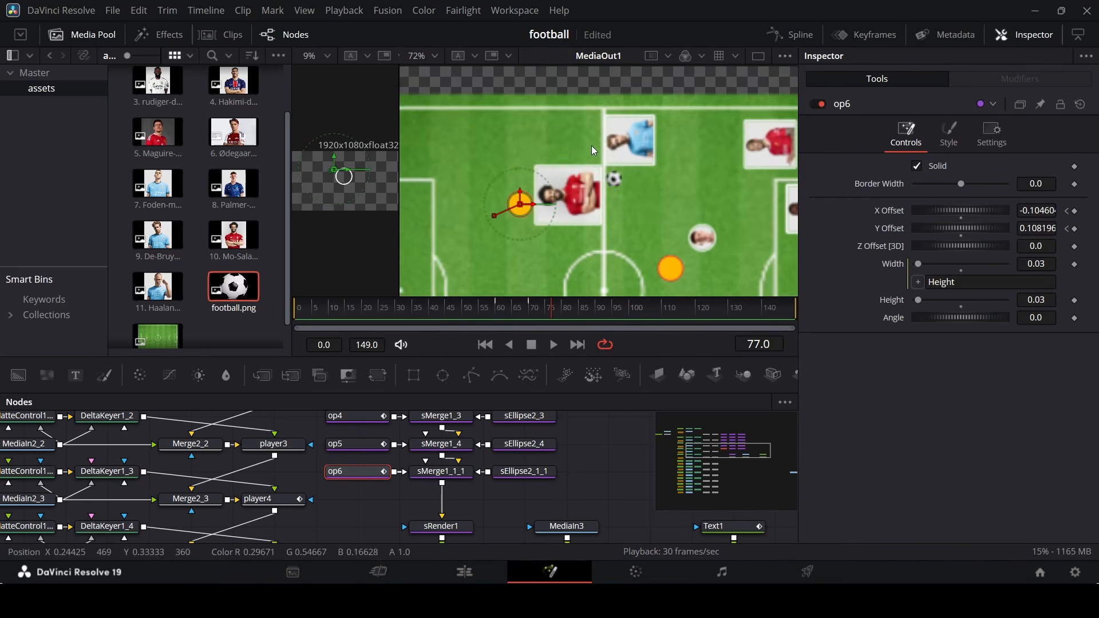
Add offset keyframes to op1 and move it toward the upper touchline at frame 100.
scroll(609, 210, "down", 3)
left_click(585, 311)
scroll(400, 458, "up", 3)
left_click(358, 441)
left_click(1067, 210)
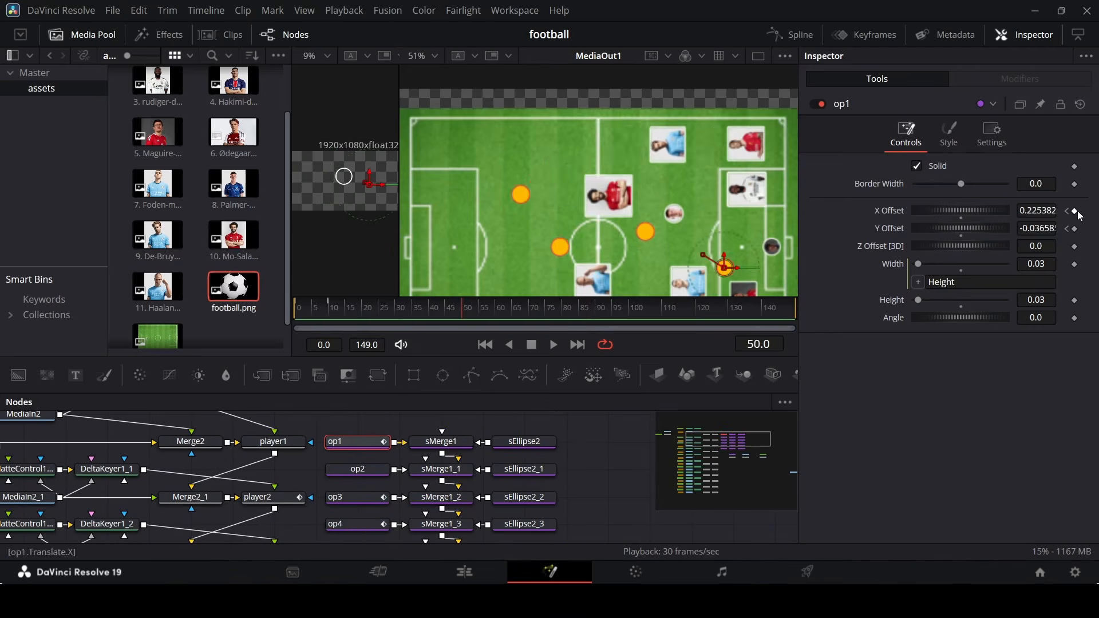
left_click_drag(528, 312, 628, 315)
left_click_drag(724, 268, 698, 199)
Keyframe op2's X and Y Offset at frame 70 and move it to X 0.024880, Y 0.073468 at frame 80.
left_click(357, 468)
scroll(638, 235, "up", 3)
left_click(528, 312)
left_click(1074, 211)
left_click(561, 312)
left_click_drag(652, 227, 583, 178)
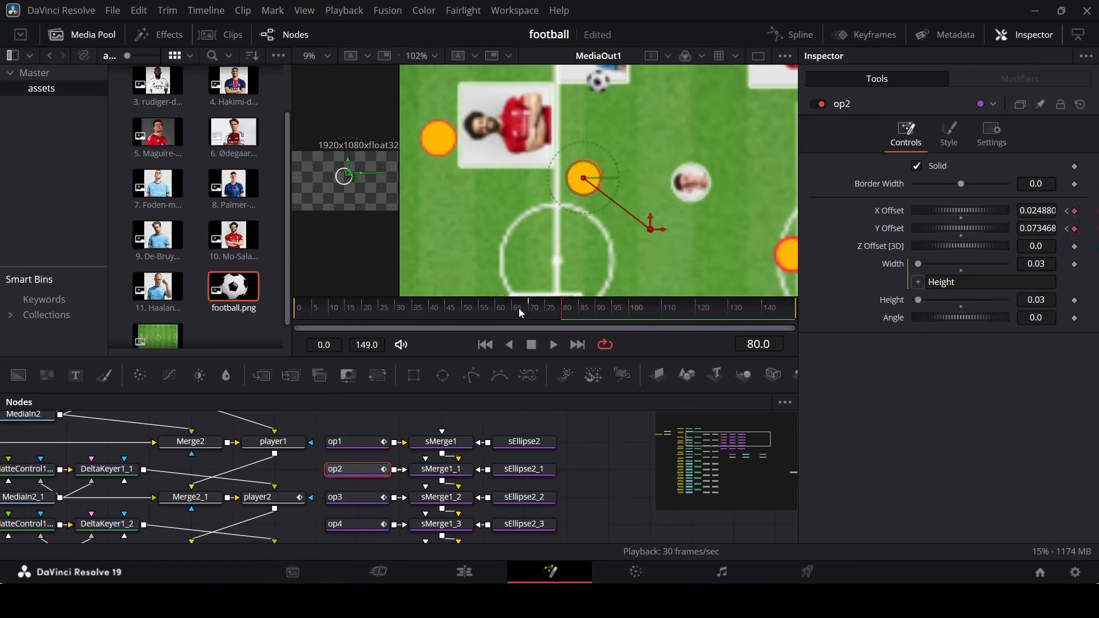
Move op2 up toward the touchline at about frame 90 and play back the sequence.
left_click(594, 313)
left_click_drag(583, 247, 662, 142)
scroll(664, 143, "down", 3)
scroll(349, 476, "down", 8)
left_click_drag(590, 319, 624, 320)
left_click(273, 441)
key("space")
Move op6 to X about -0.1868, Y 0.048298 at frame 100.
scroll(535, 475, "up", 5)
left_click(348, 509)
left_click(564, 313)
left_click(631, 312)
left_click_drag(551, 175, 504, 209)
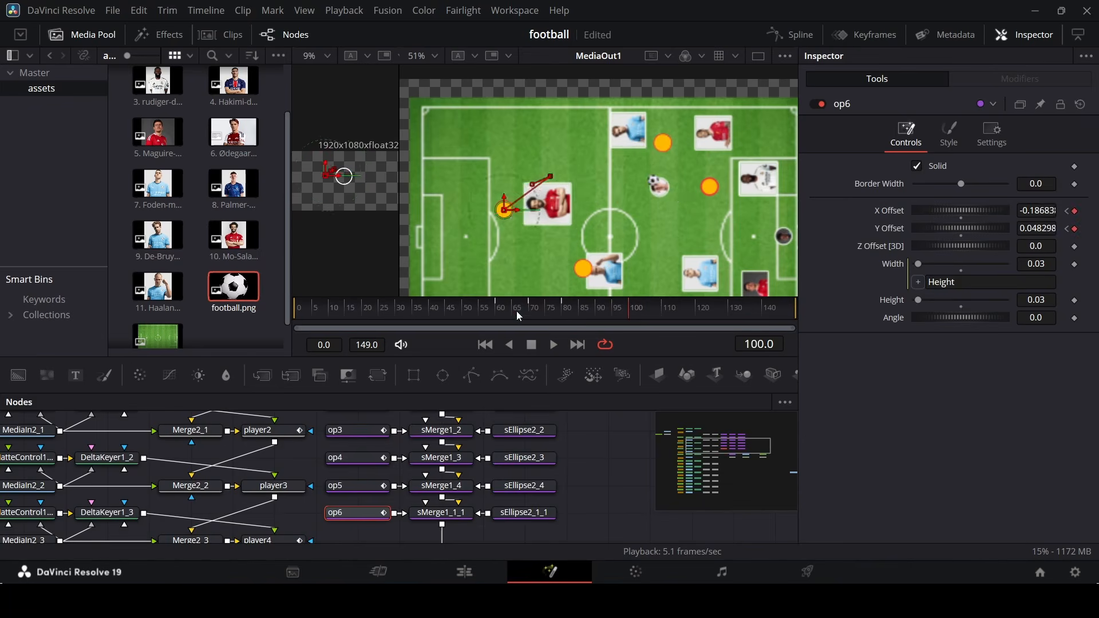
Pass the football to player9 at frame 120 and play back the sequence.
left_click(566, 512)
left_click(696, 313)
left_click_drag(652, 182, 529, 135)
left_click(301, 470)
key("space")
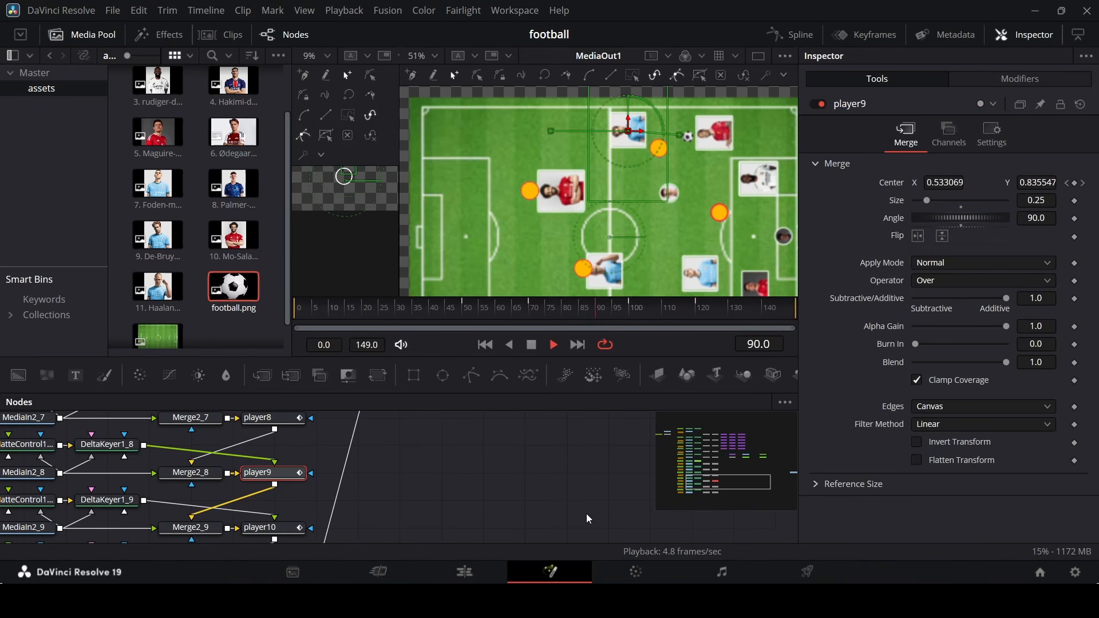
Shift op4 past player11 toward the far goal at frame 130, then select op6 at frame 120.
scroll(543, 448, "down", 3)
left_click(273, 441)
left_click_drag(658, 319, 591, 340)
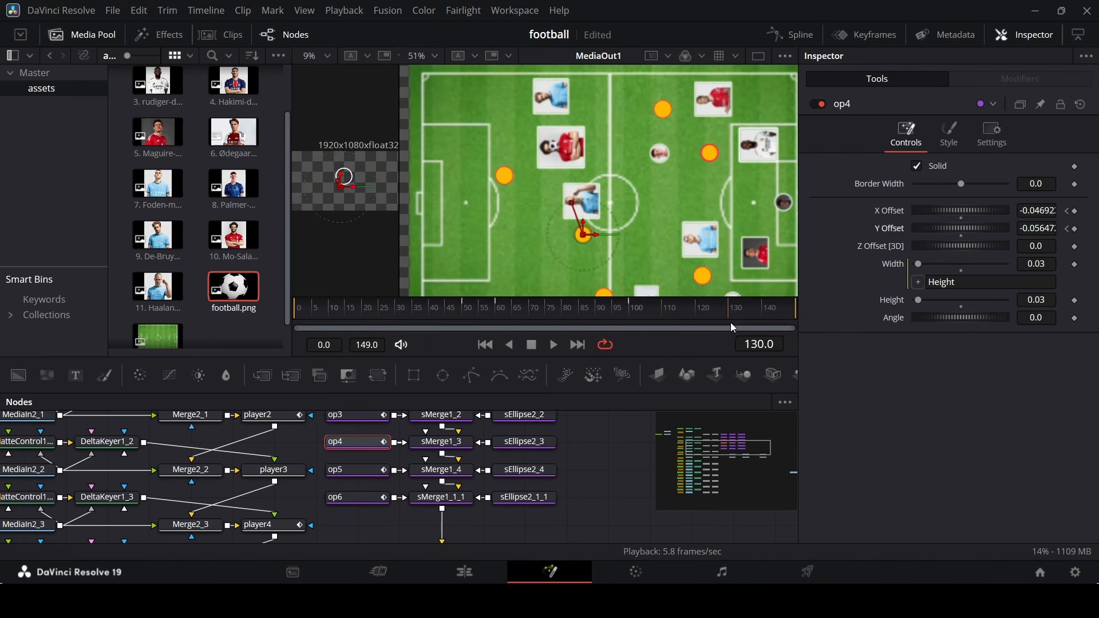
left_click(347, 496)
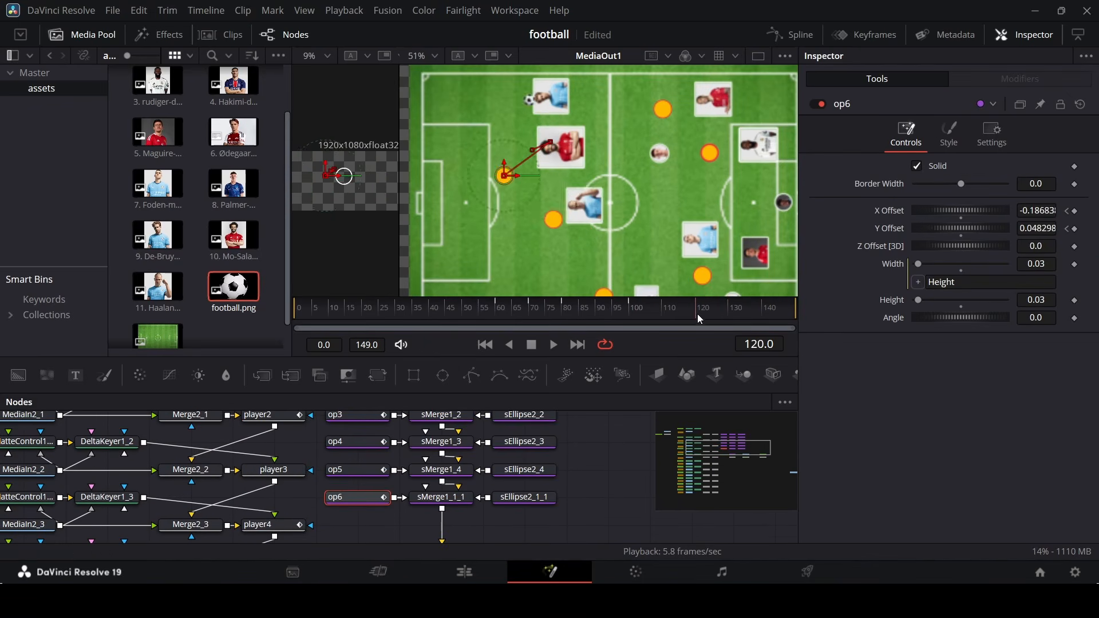
Switch the timeline playback resolution to full quality and scrub the animation from frame 0 to 60.
scroll(561, 493, "down", 2)
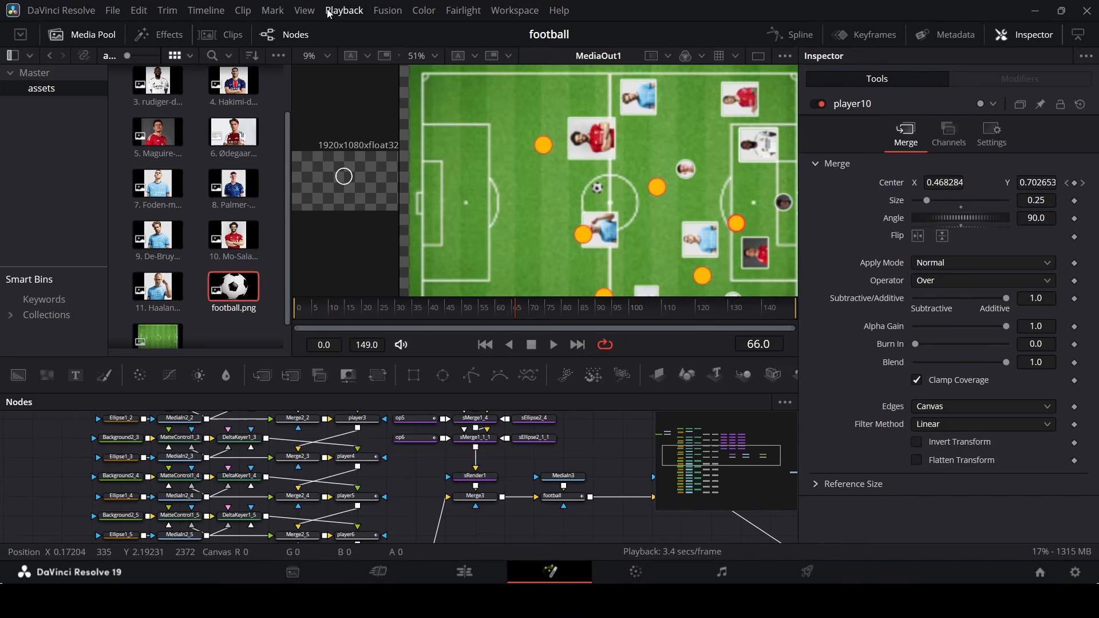
left_click(342, 10)
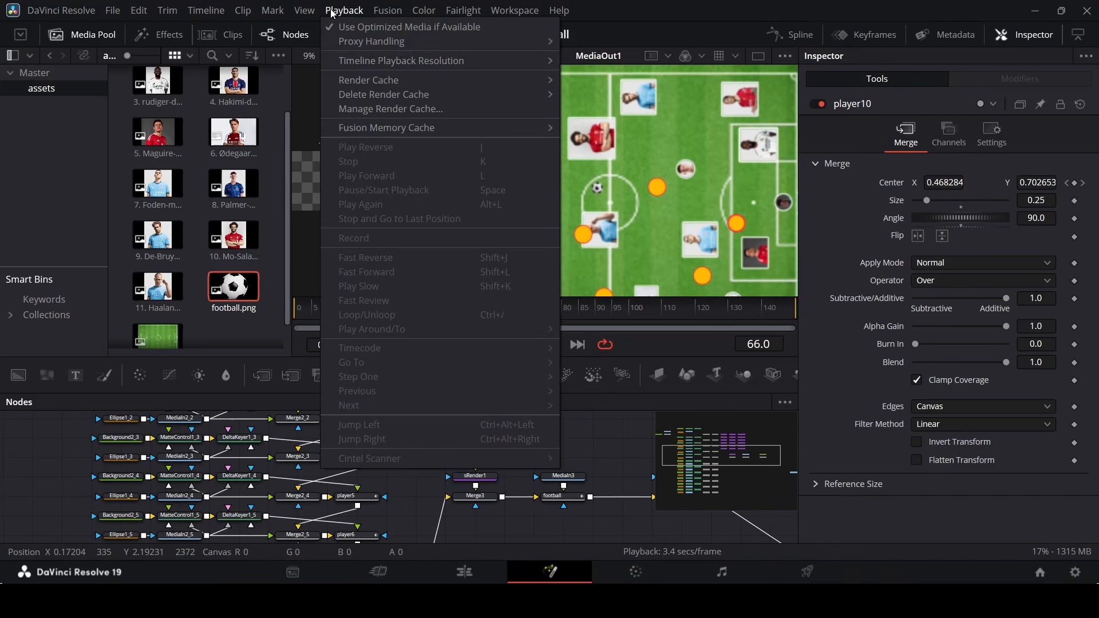
mouse_move(426, 59)
left_click(628, 63)
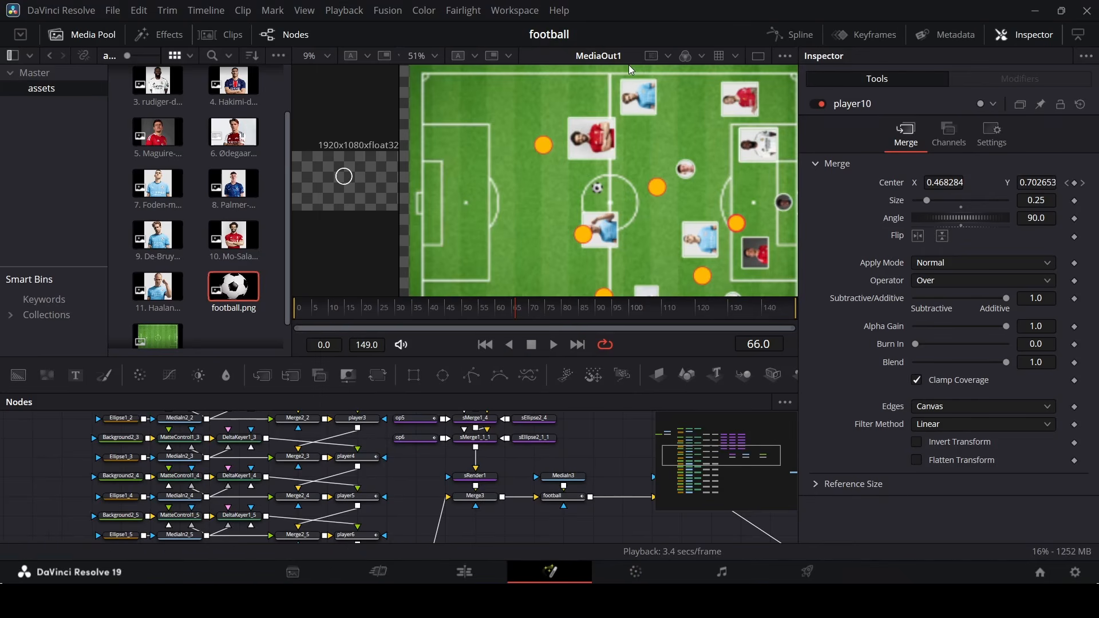
left_click_drag(329, 317, 295, 319)
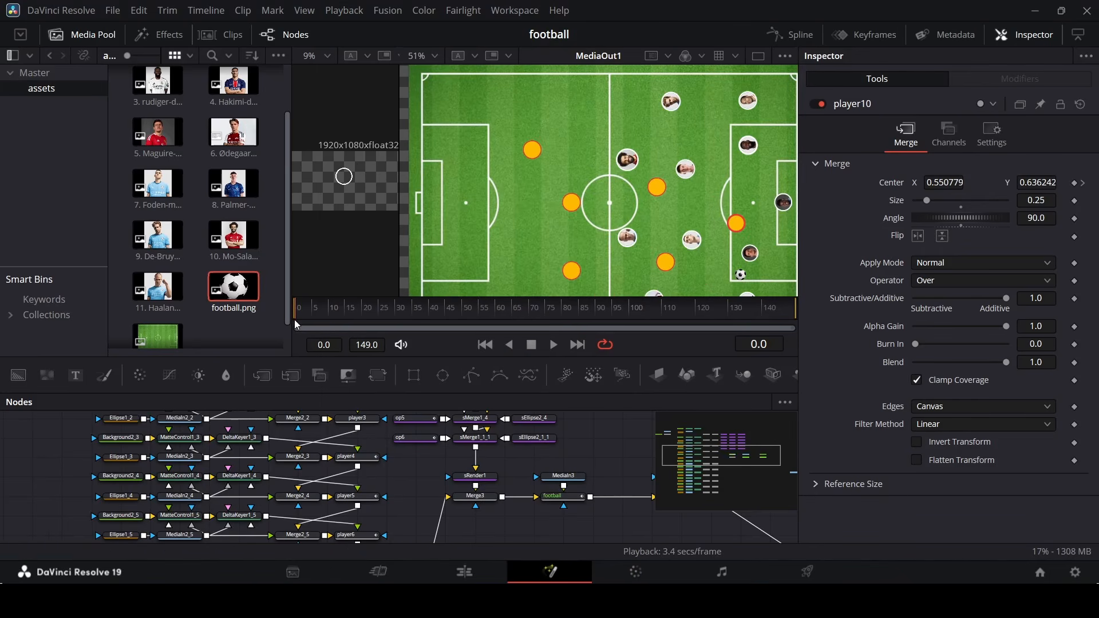
scroll(603, 180, "down", 1)
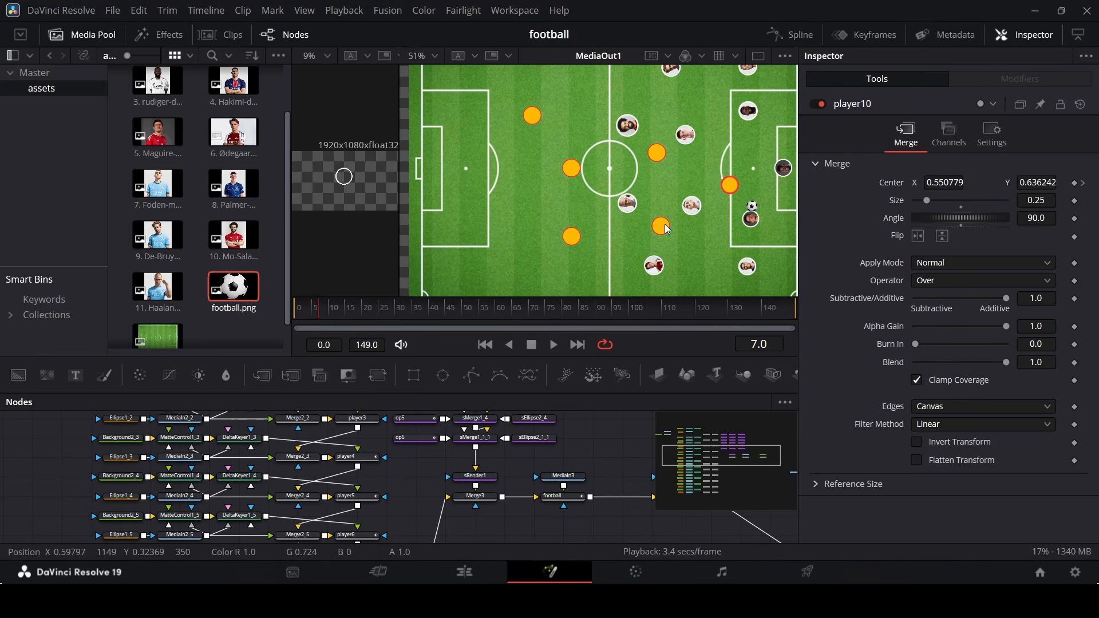
left_click_drag(341, 311, 495, 318)
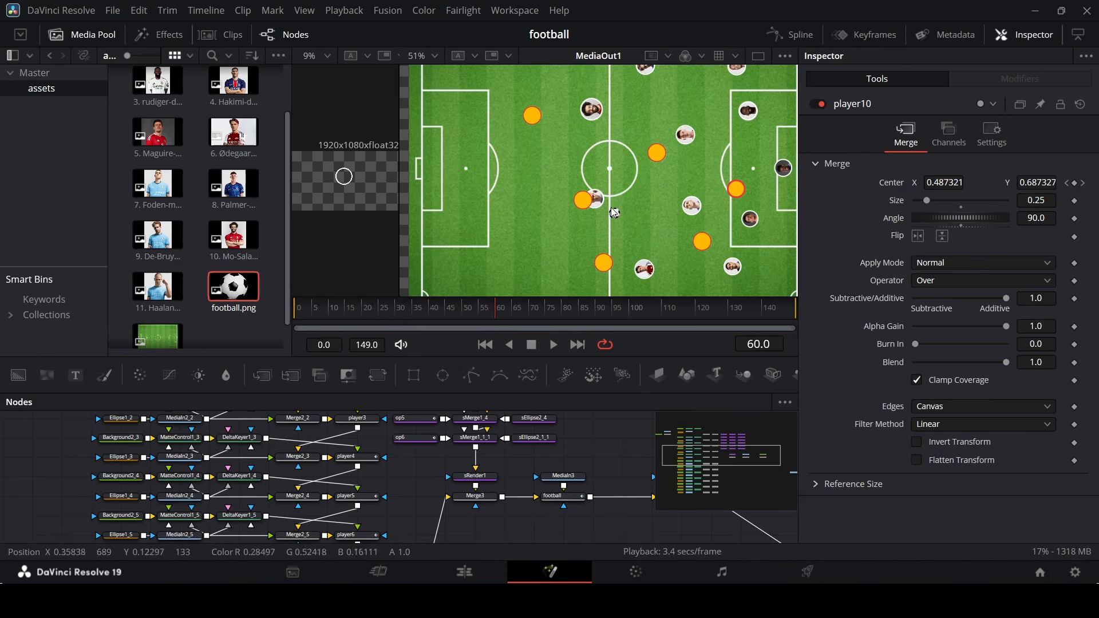
Set player11's Center X to 0.501761 at frame 60 to separate it from the opponent marker.
scroll(610, 207, "up", 5)
scroll(433, 476, "down", 5)
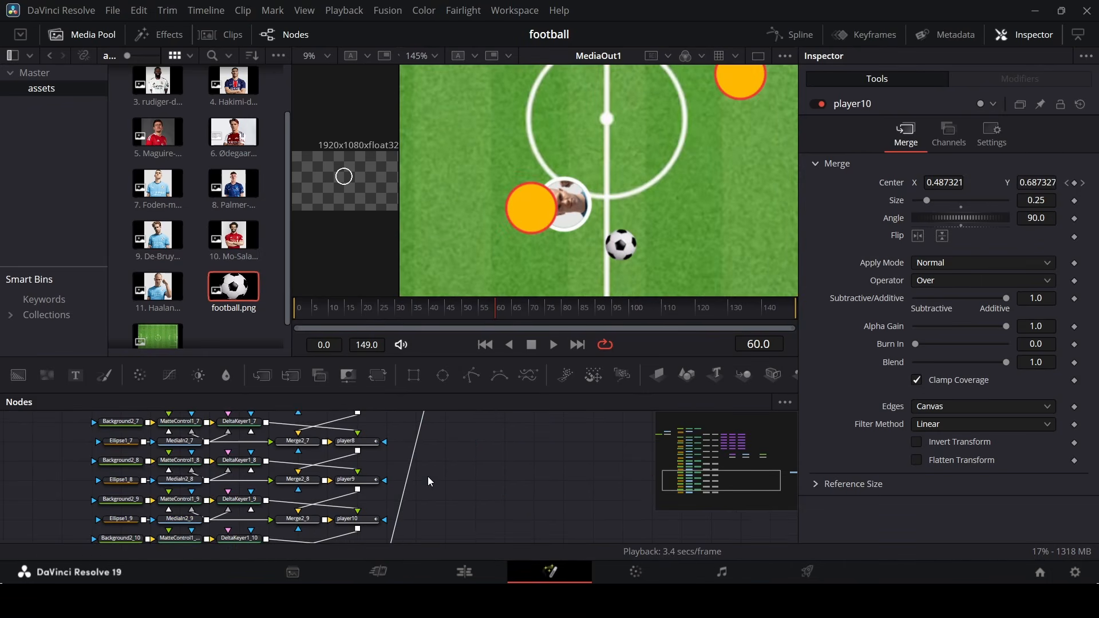
scroll(430, 481, "down", 2)
left_click(356, 511)
left_click(469, 316)
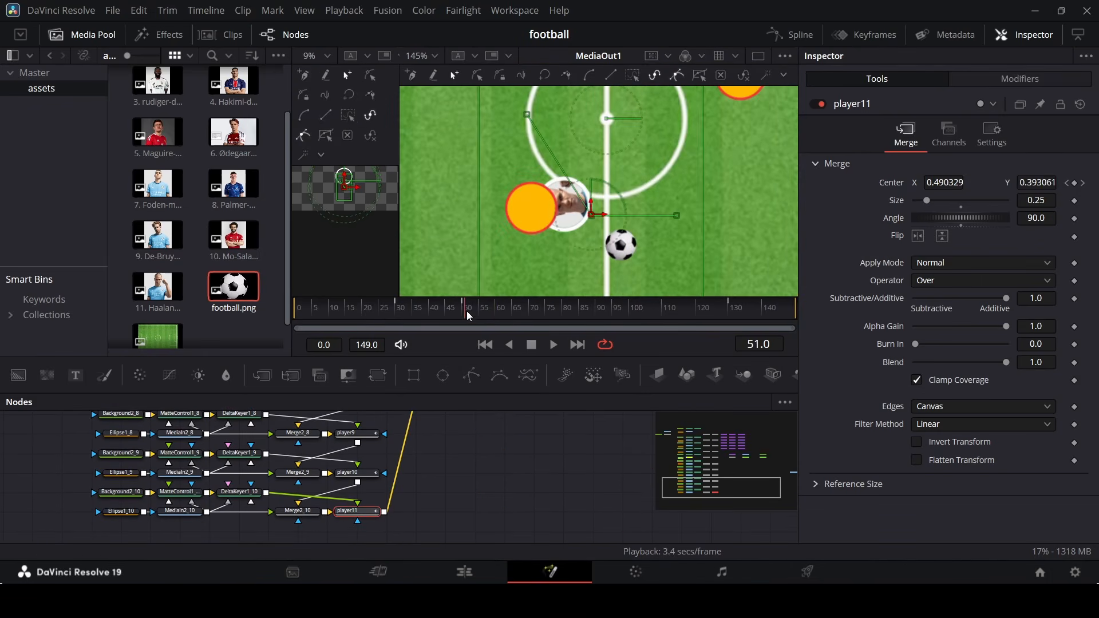
left_click_drag(470, 316, 499, 326)
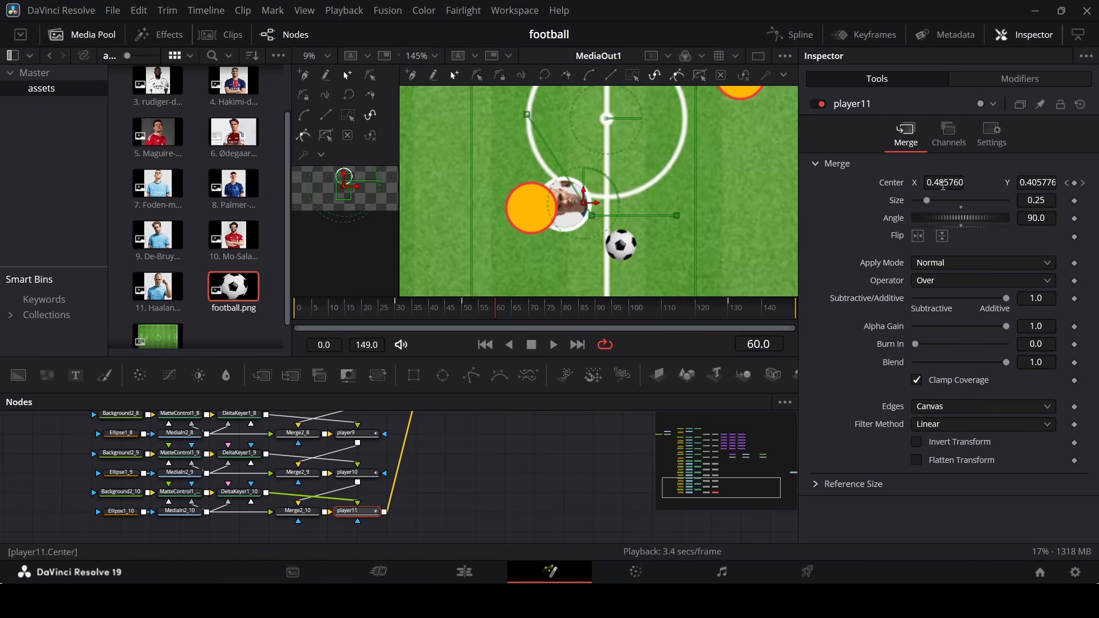
left_click_drag(951, 182, 971, 182)
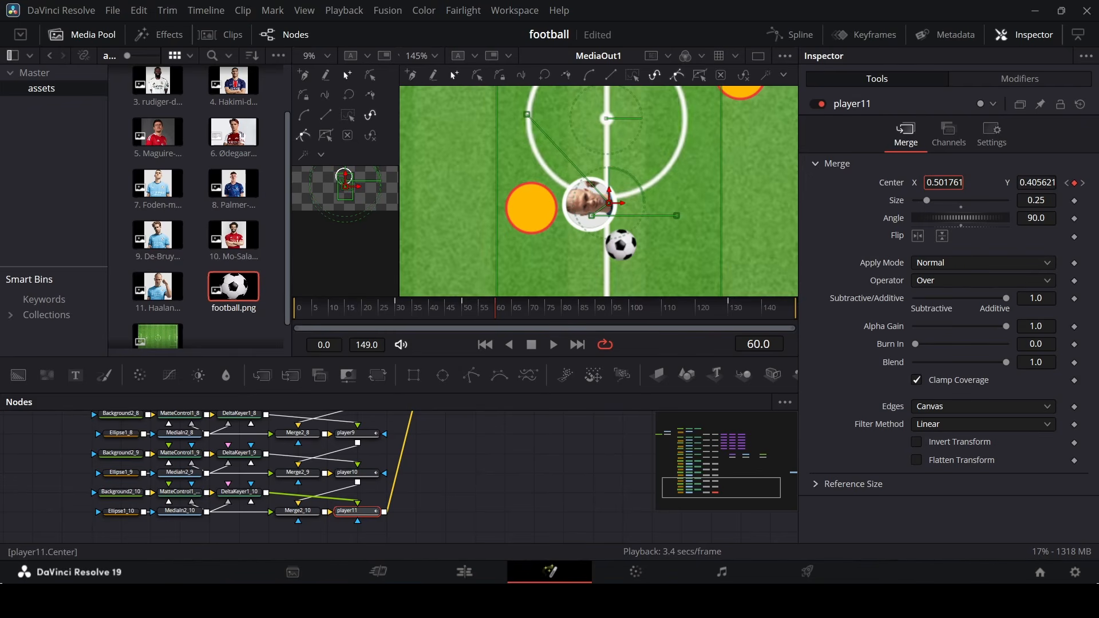
Lower player10 to Center Y 0.694819 at frame 70, closer to the football, and scrub through the rest of the animation.
left_click_drag(451, 313, 534, 321)
scroll(560, 217, "down", 5)
scroll(545, 208, "up", 3)
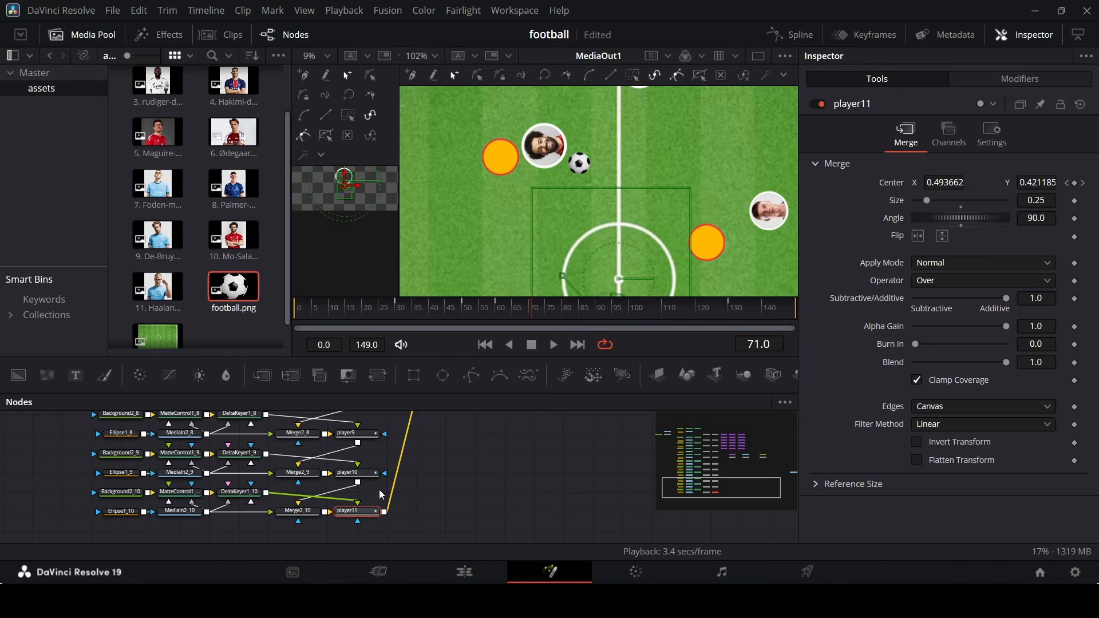
left_click(366, 473)
left_click_drag(538, 317, 534, 322)
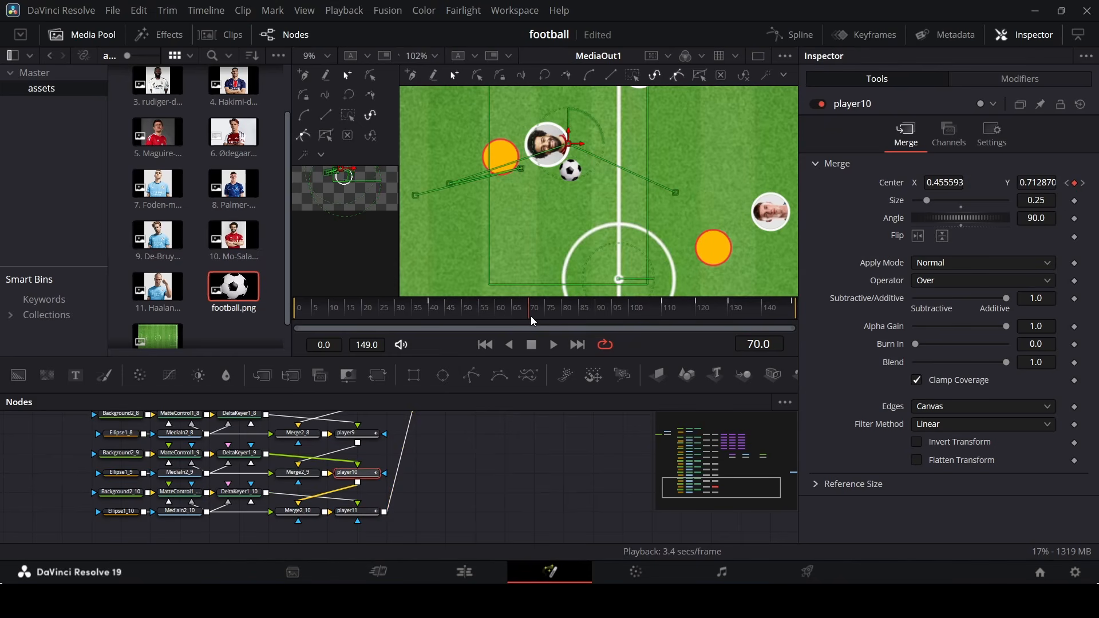
left_click_drag(569, 150, 570, 160)
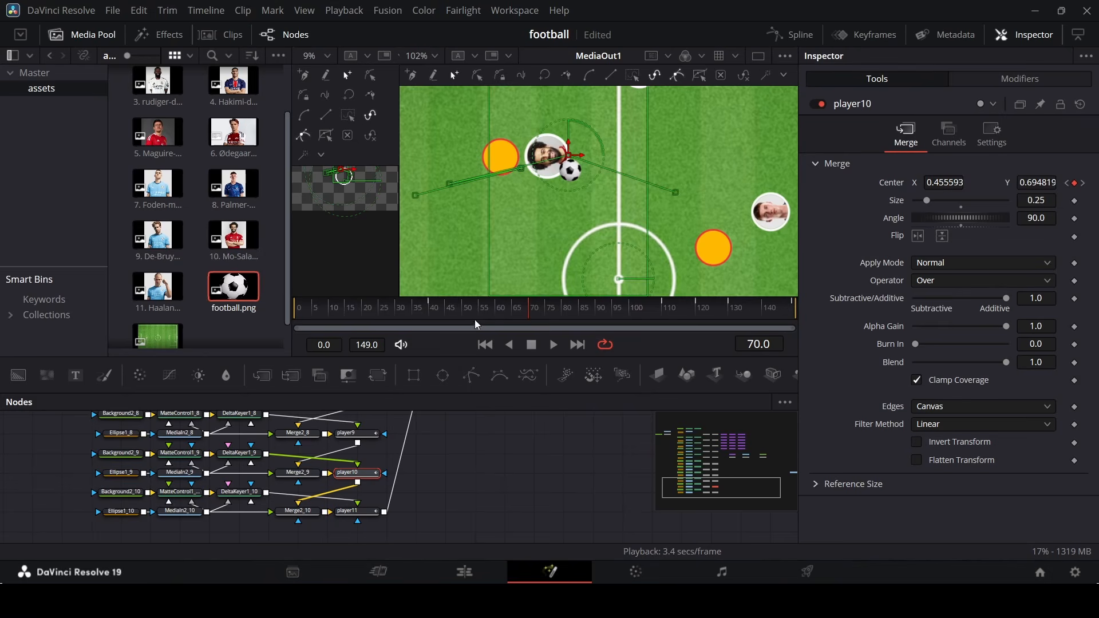
left_click_drag(447, 314, 760, 319)
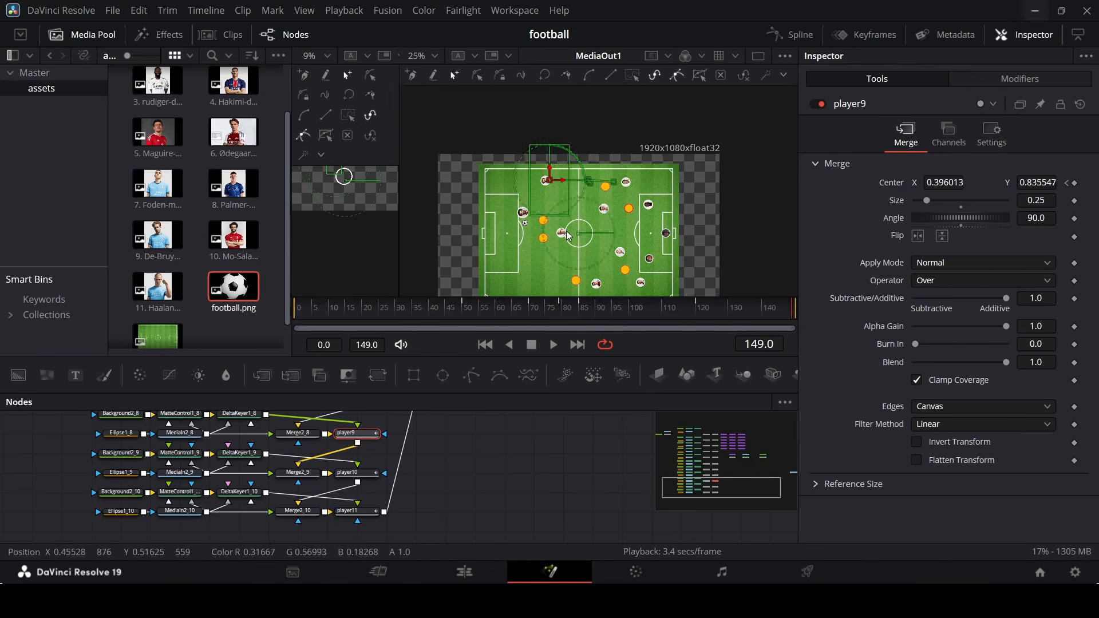
Add an Image Plane 3D node between Merge4 and MediaOut1's area and attach a Renderer 3D node to its output.
scroll(503, 516, "down", 3)
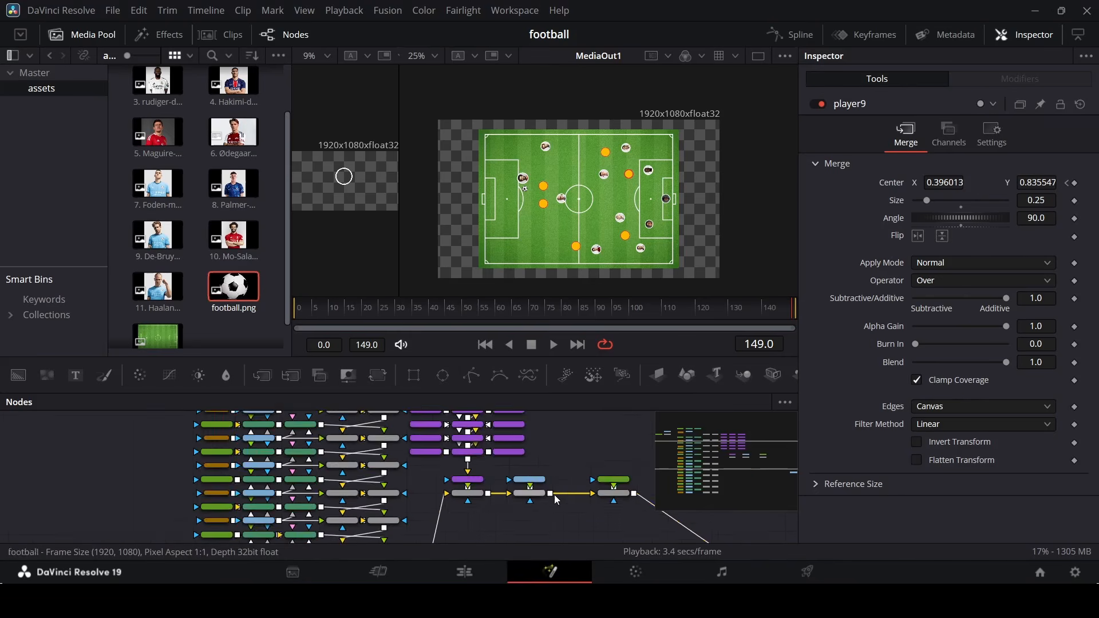
scroll(557, 500, "up", 5)
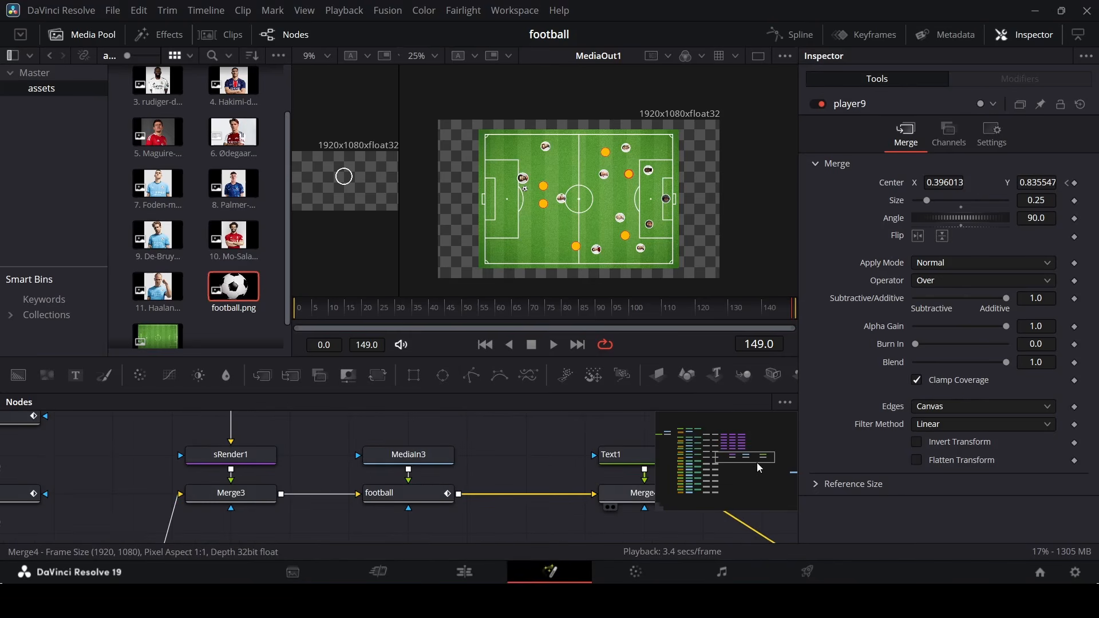
scroll(761, 464, "down", 3)
scroll(289, 486, "down", 2)
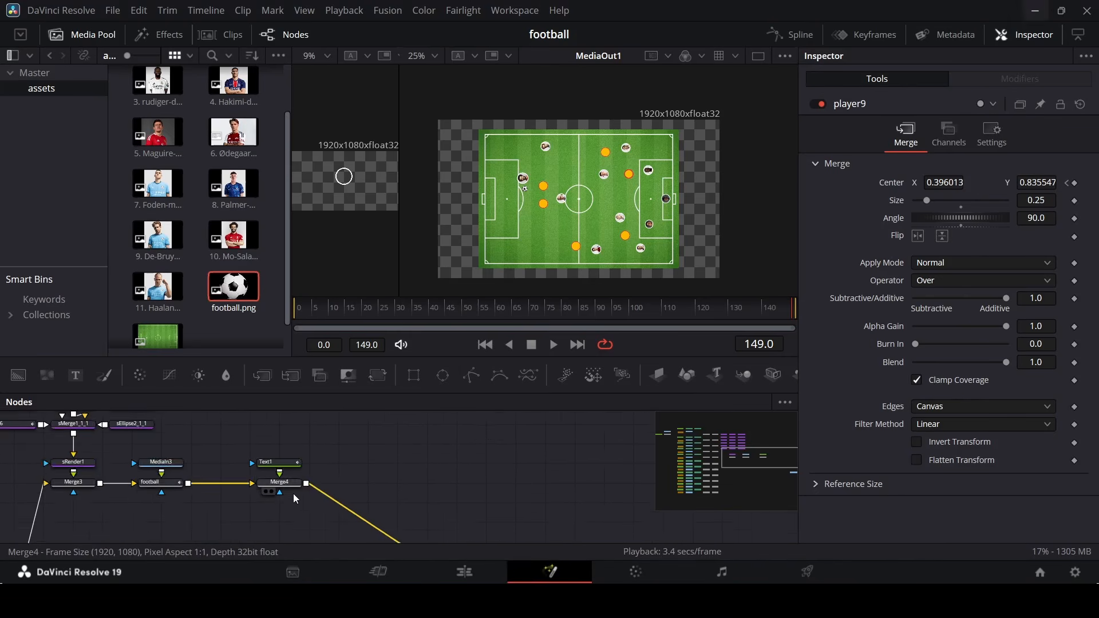
scroll(387, 493, "down", 3)
scroll(417, 492, "up", 2)
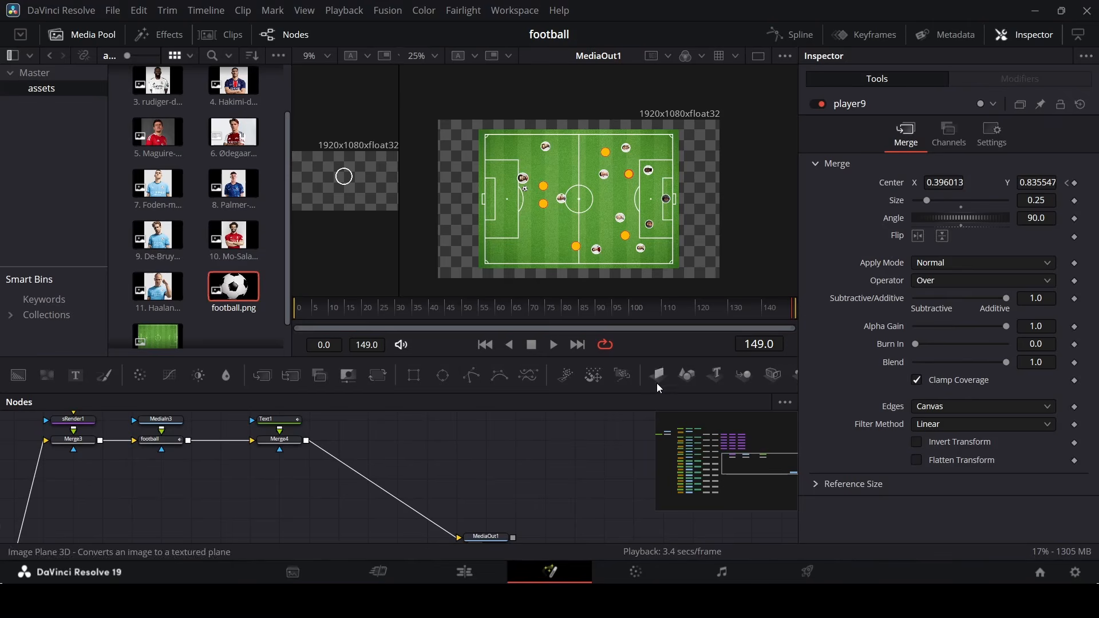
left_click_drag(658, 376, 496, 486)
key("shift+space")
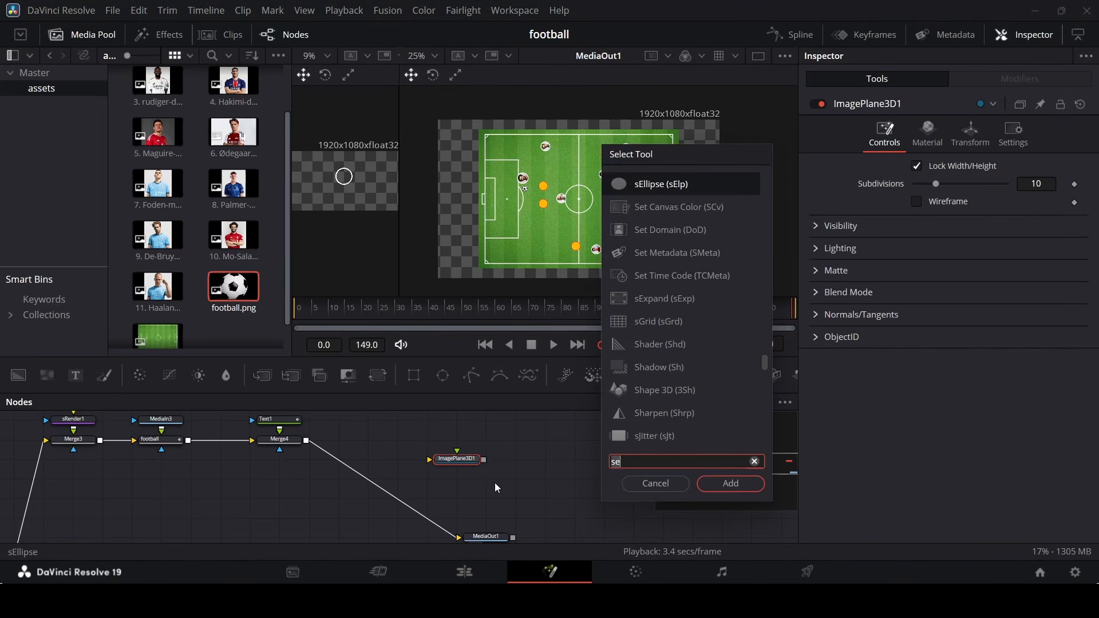
type("render")
key("Return")
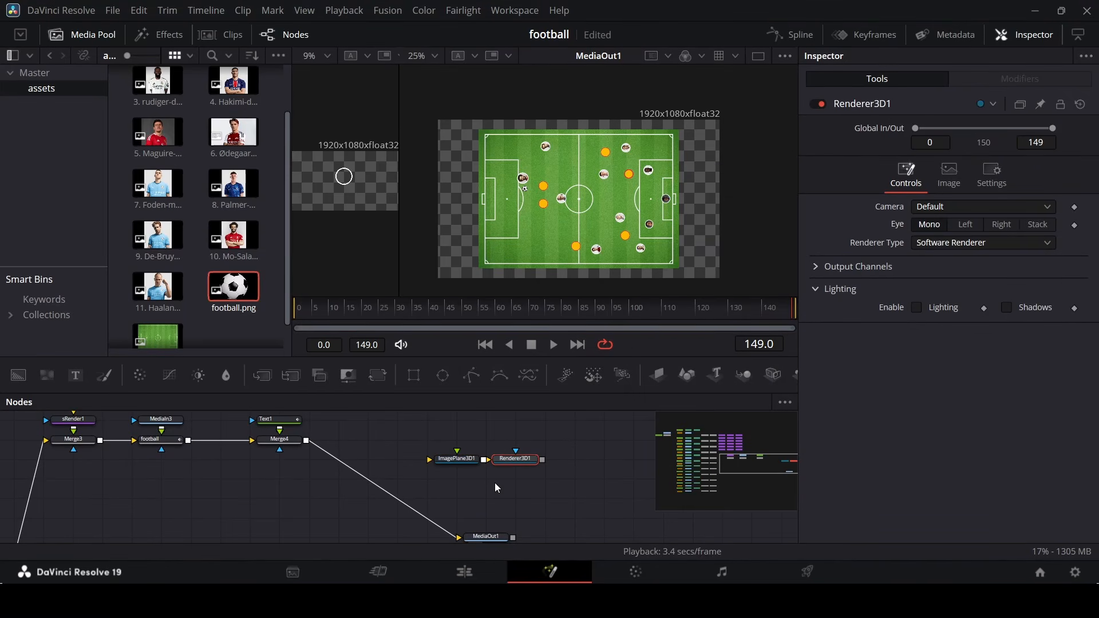
Connect Merge4 to the ImagePlane3D1 input and Renderer3D1 to MediaOut1, lining the nodes up in one row.
left_click_drag(442, 526, 437, 457)
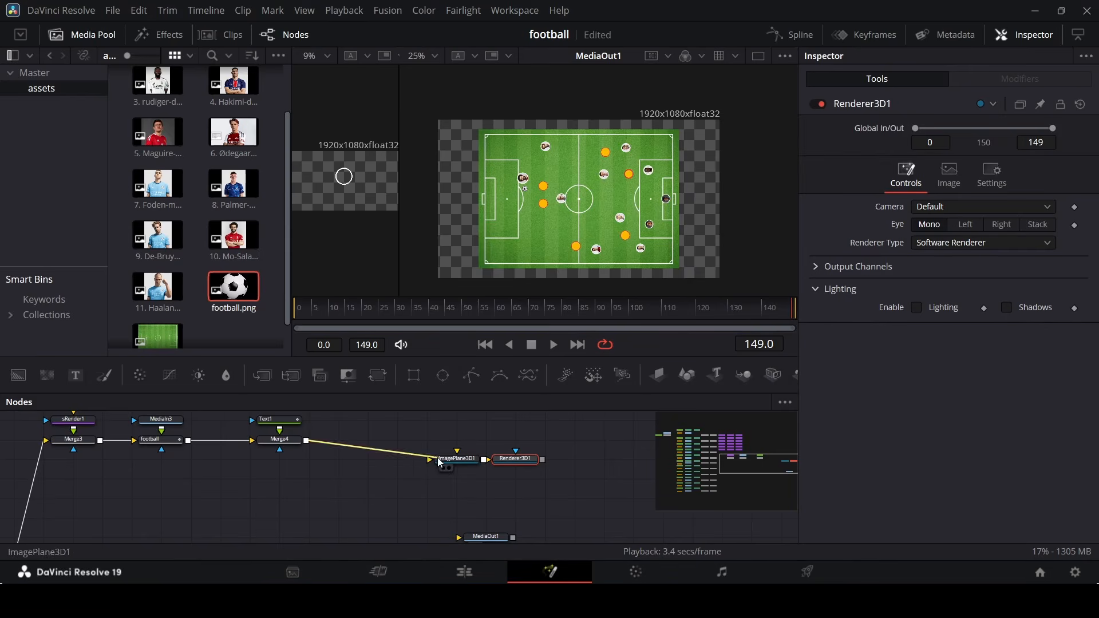
left_click_drag(504, 540, 547, 485)
scroll(417, 427, "up", 3)
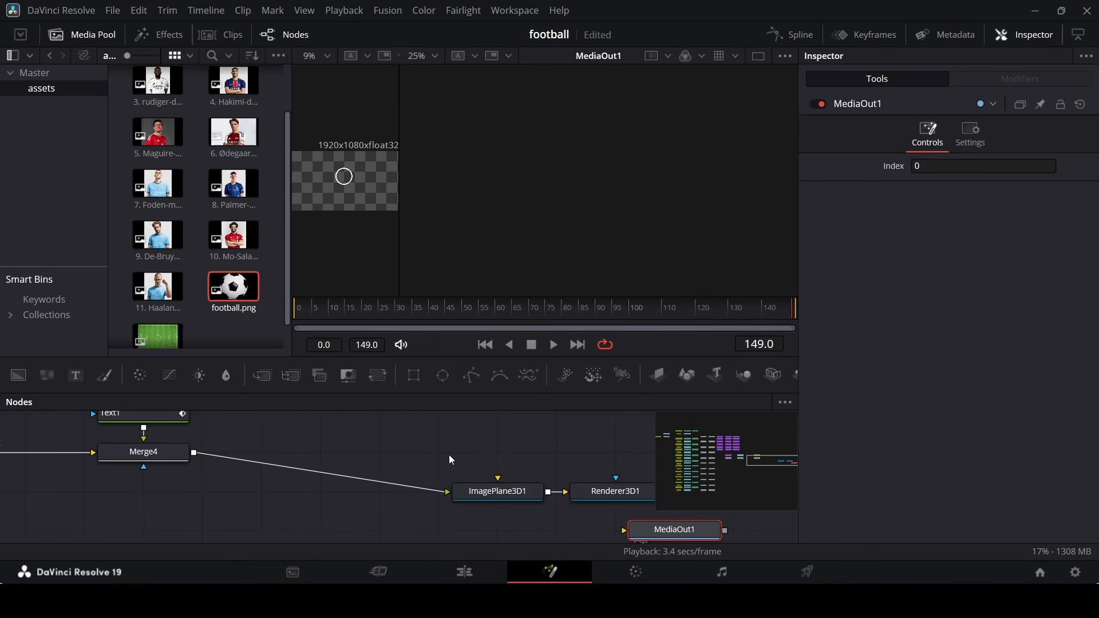
left_click_drag(449, 466, 408, 456)
left_click(512, 492)
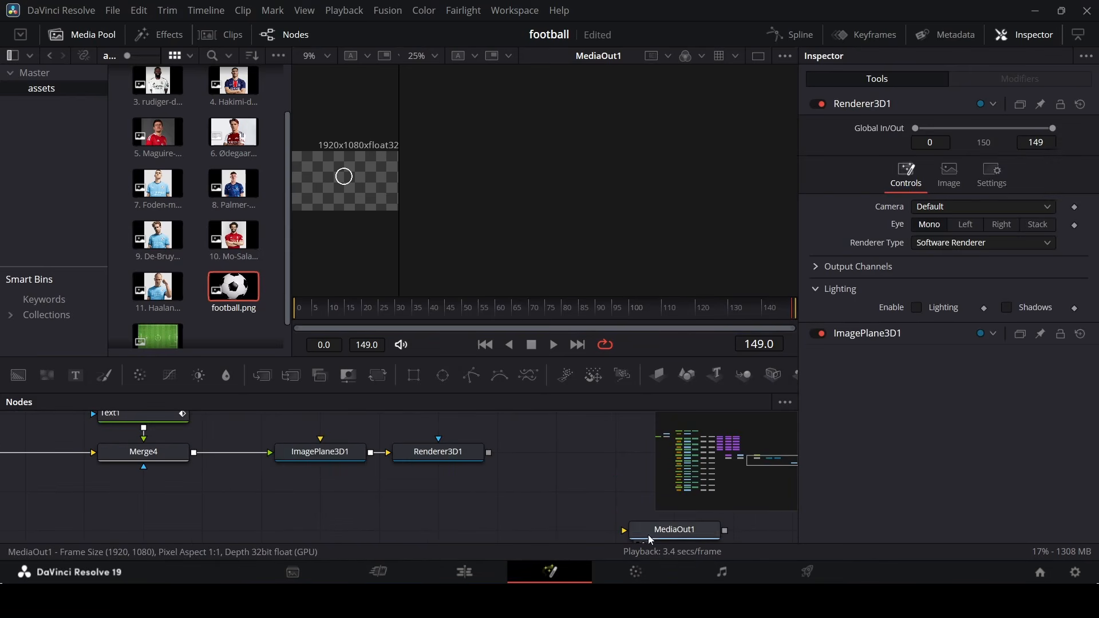
left_click_drag(647, 533, 595, 460)
left_click(484, 458)
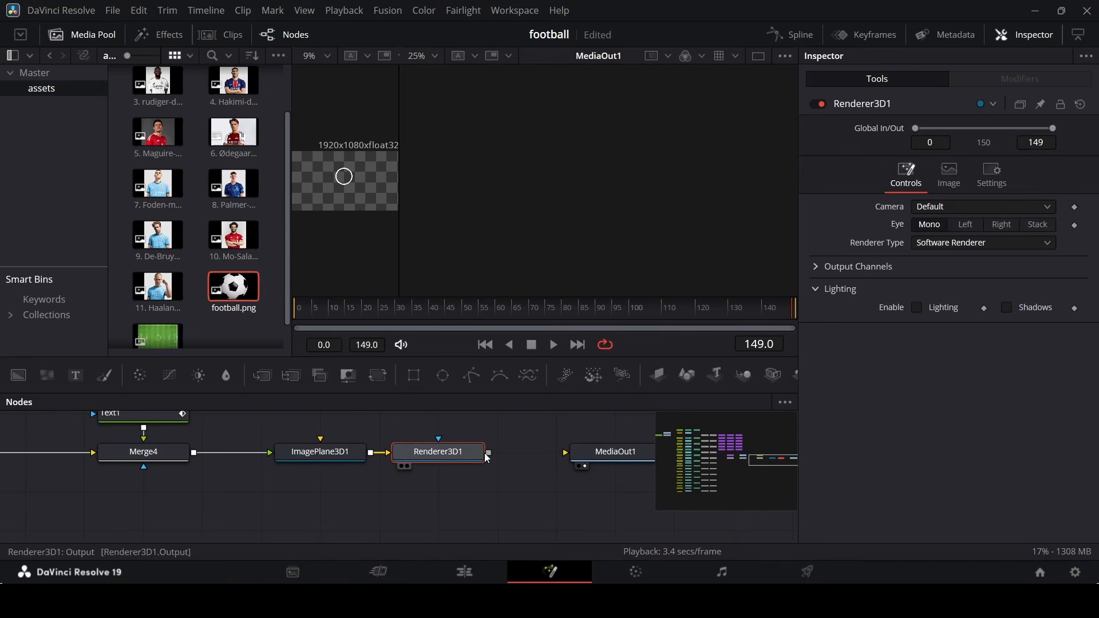
left_click_drag(488, 453, 591, 466)
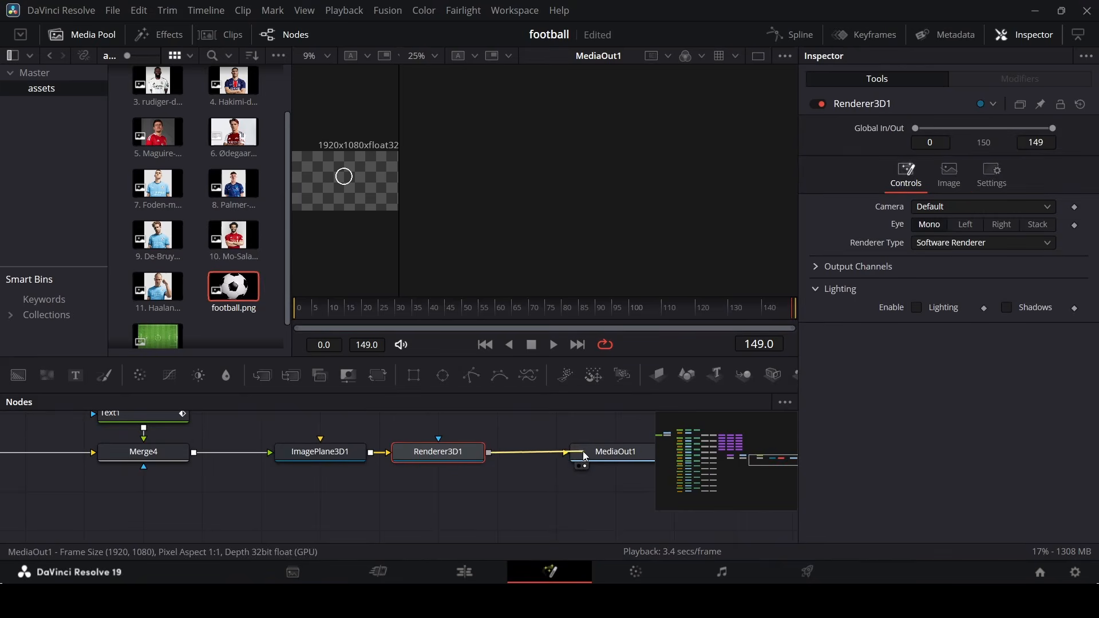
Set ImagePlane3D1's translation to Y 0.073 and Z 1.36 and its rotation to Y -14.7 and Z -31.7.
left_click(348, 458)
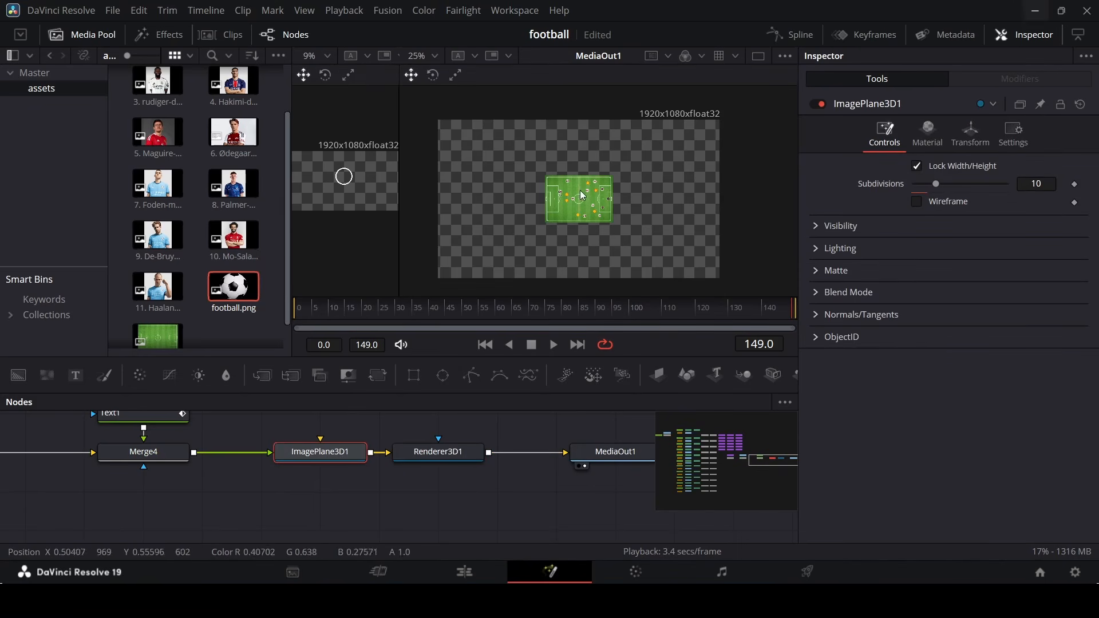
left_click(971, 134)
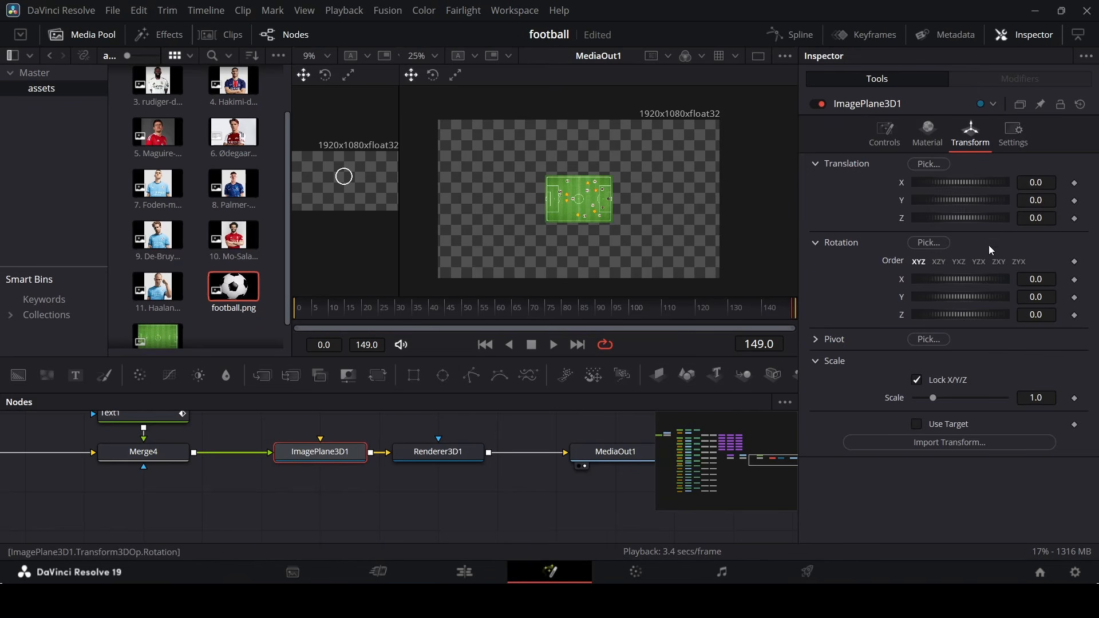
left_click_drag(963, 221, 971, 220)
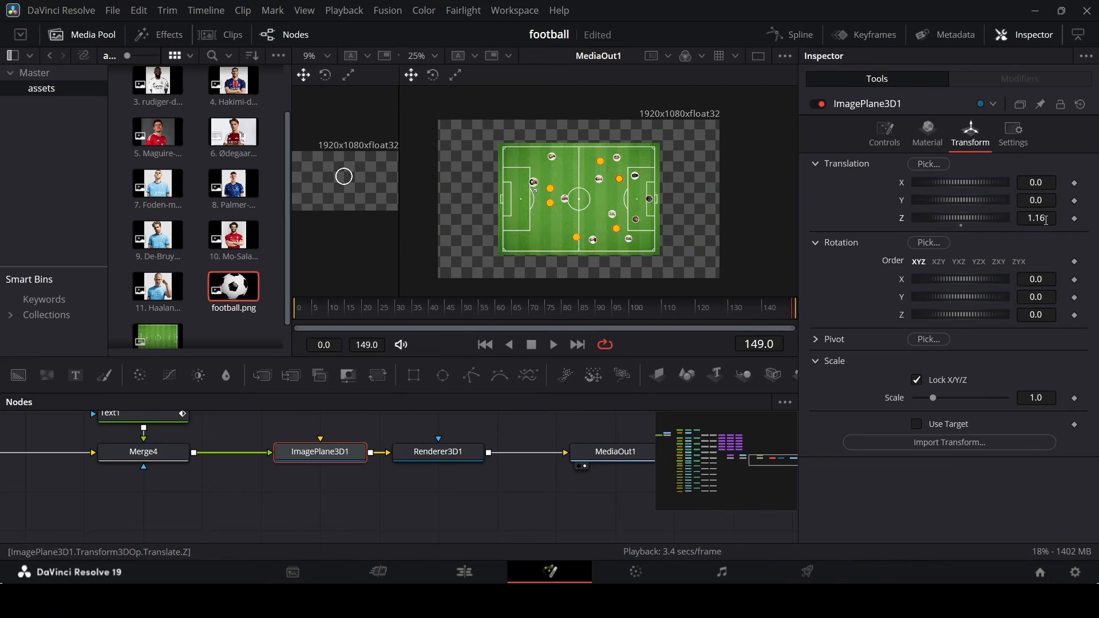
left_click_drag(967, 314, 943, 314)
left_click_drag(961, 199, 967, 200)
left_click_drag(962, 296, 950, 297)
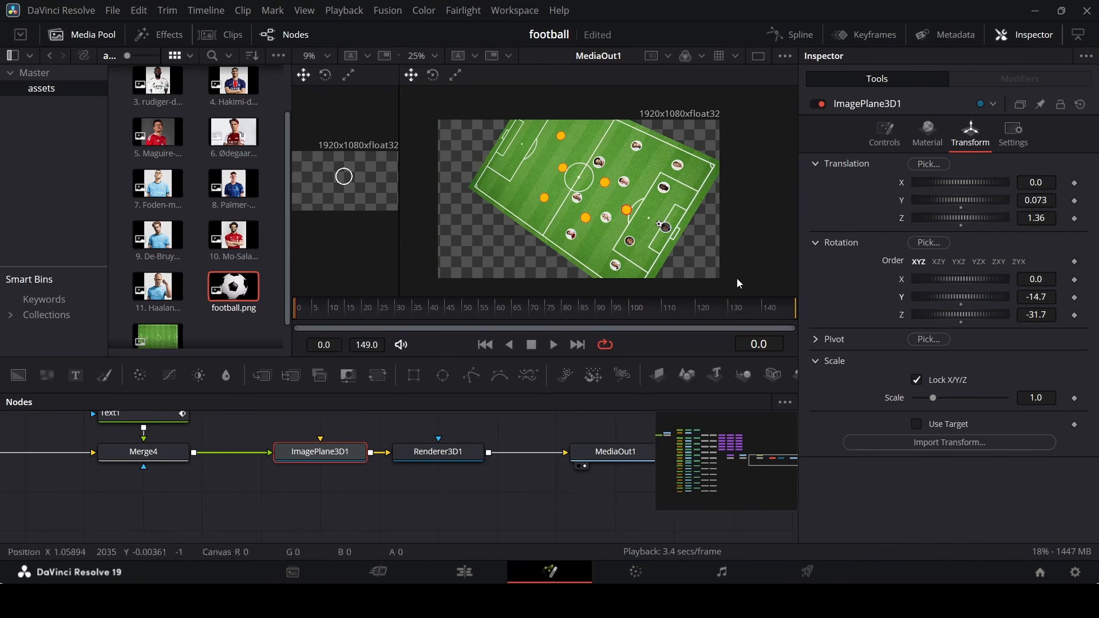
Switch the timeline playback resolution to quarter quality.
left_click(348, 12)
mouse_move(446, 61)
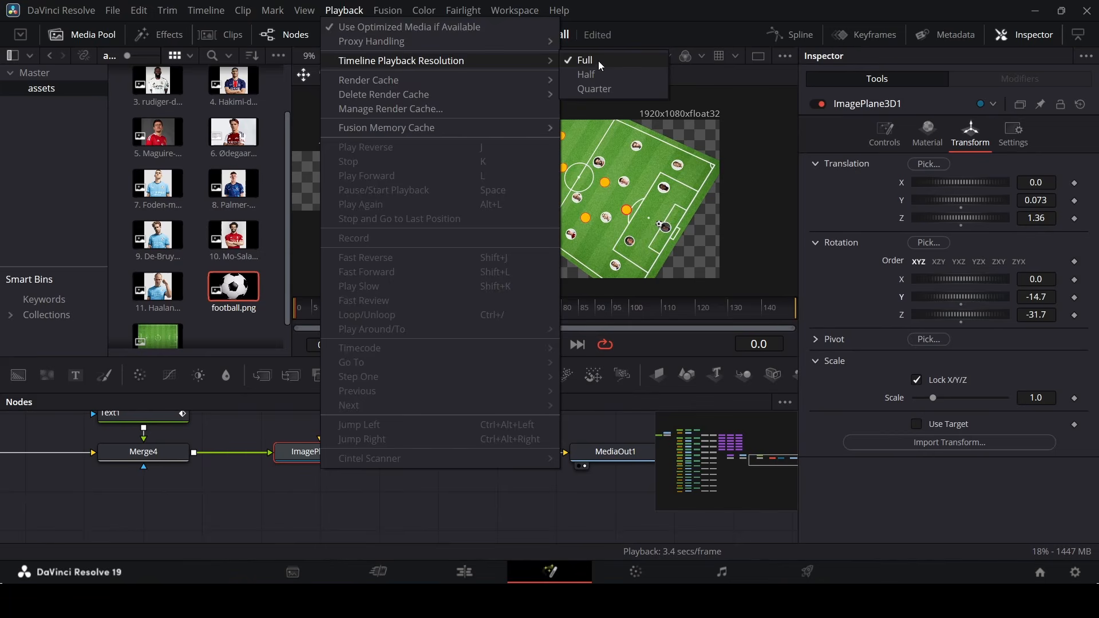
left_click(596, 90)
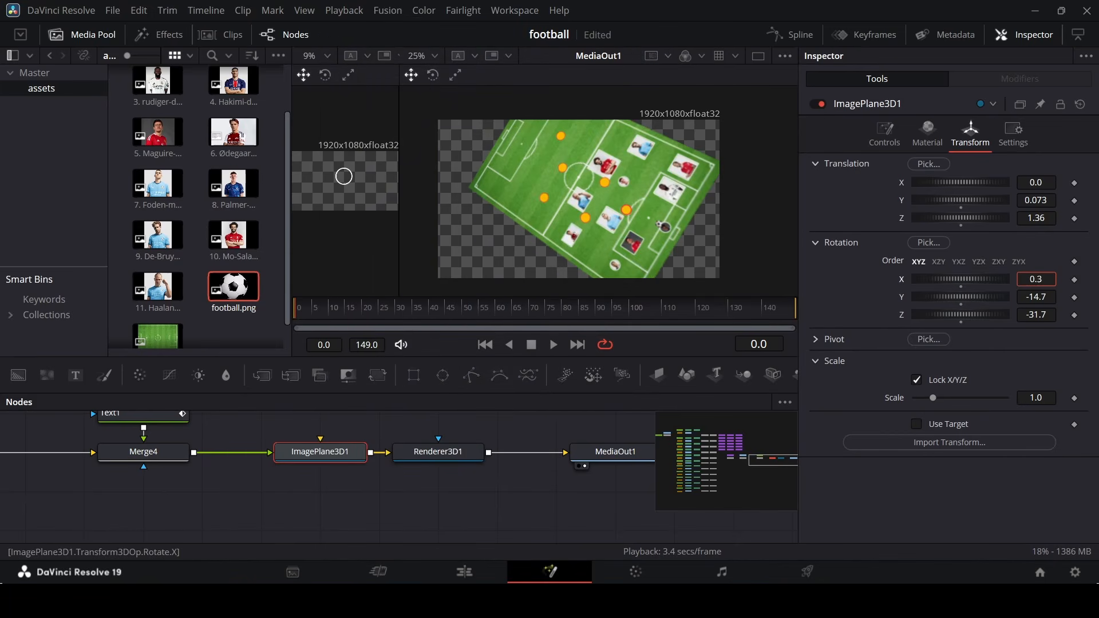
Keyframe the image plane's rotation from X -33.6, Y -34.8, Z -31.7 at frame 0 to X -22.3, Y -50.8, Z -74.7 at frame 20 and preview it.
left_click_drag(1032, 280, 997, 296)
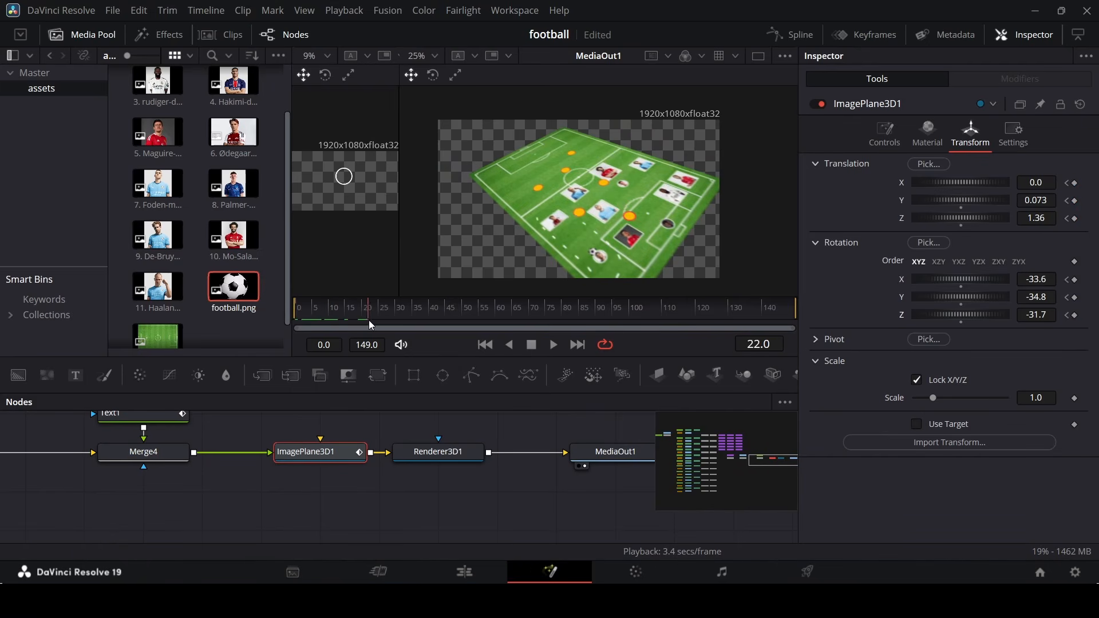
left_click_drag(368, 321, 394, 328)
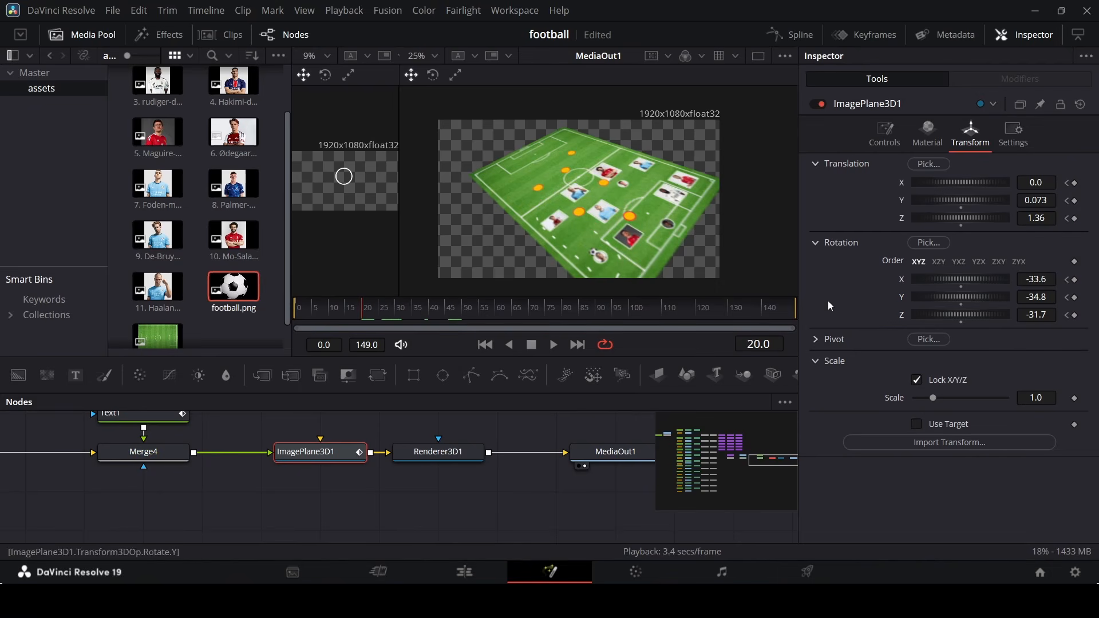
mouse_move(1030, 314)
left_mouse_down()
mouse_move(1007, 314)
mouse_move(1035, 279)
mouse_move(1032, 314)
mouse_move(1037, 278)
left_mouse_up()
left_click(296, 311)
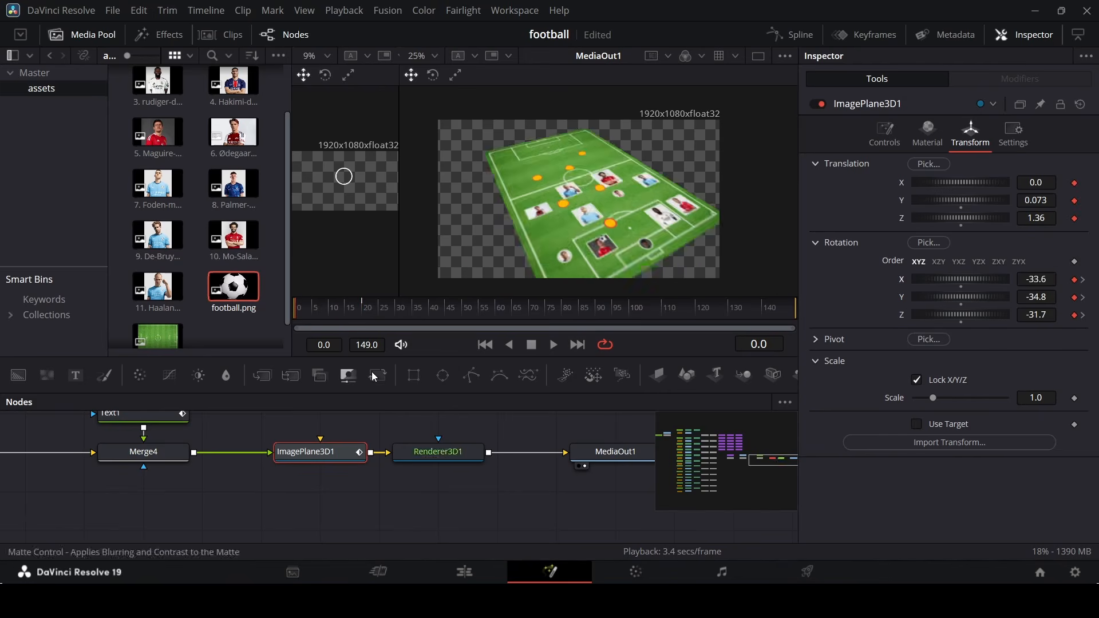
left_click(396, 420)
key("space")
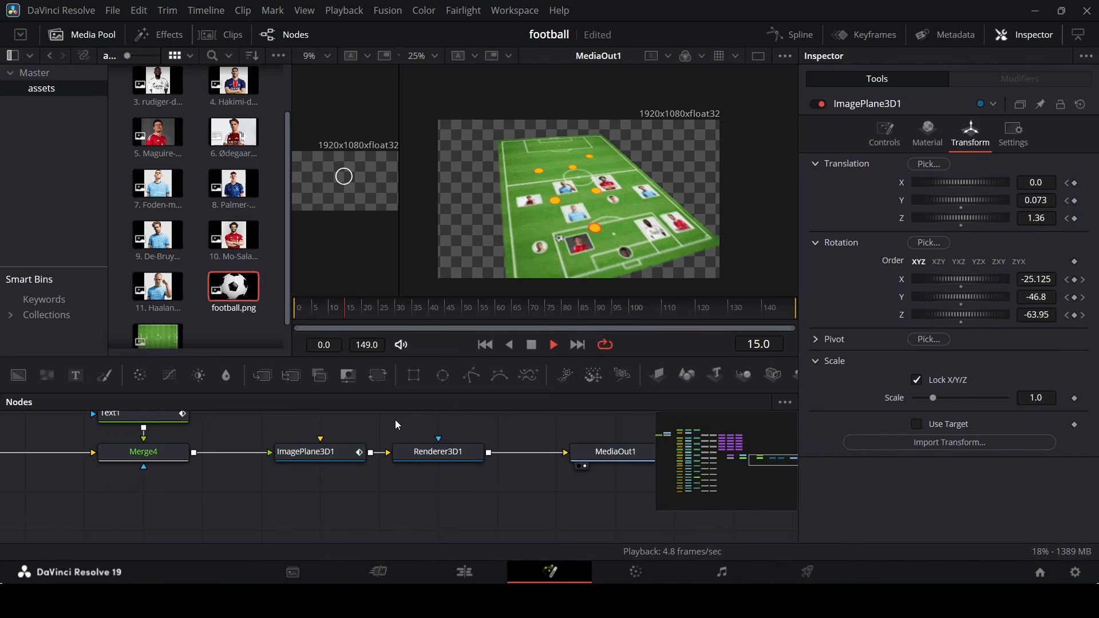
key("space")
Keyframe ImagePlane3D1's translation at frame 20, and set its translation to X 0.026 and Z 1.51 at frame 40.
left_click(326, 458)
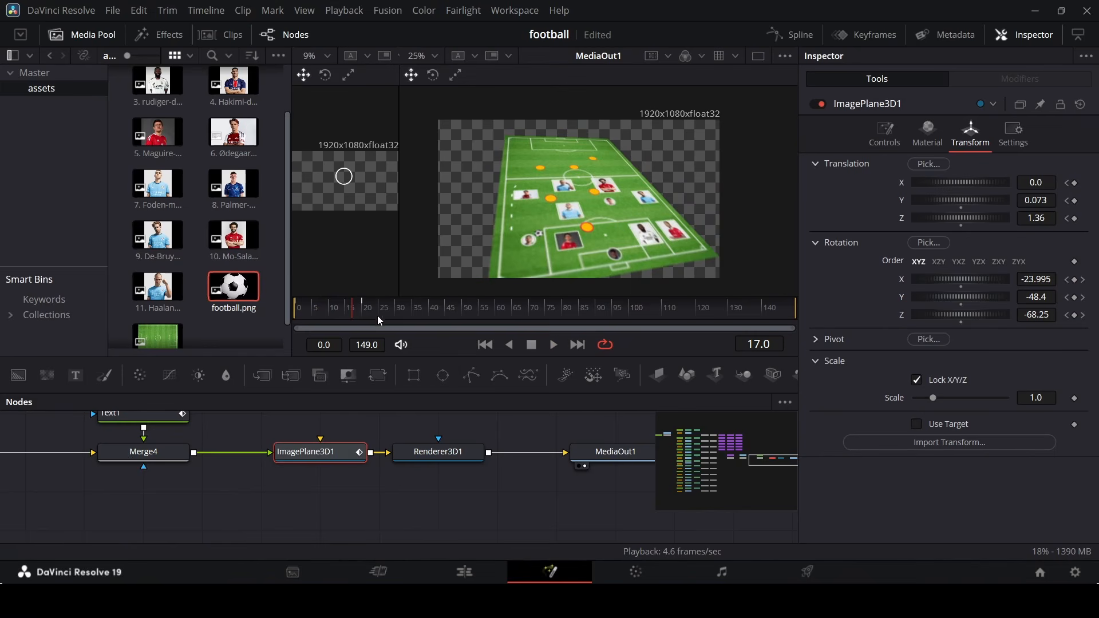
left_click_drag(377, 315, 432, 322)
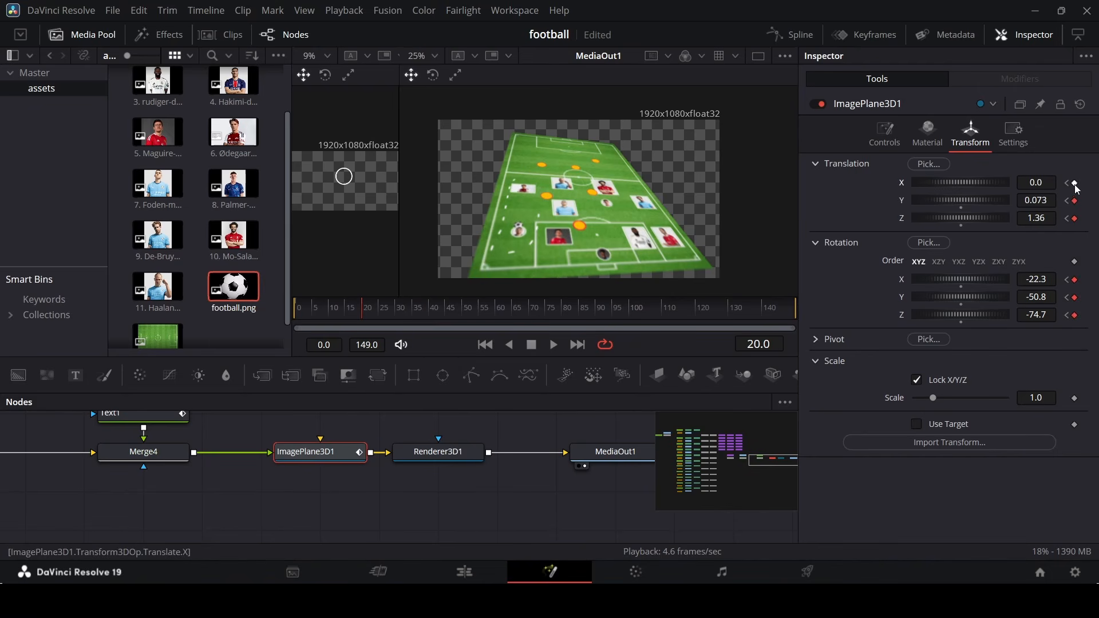
left_click_drag(396, 324, 434, 327)
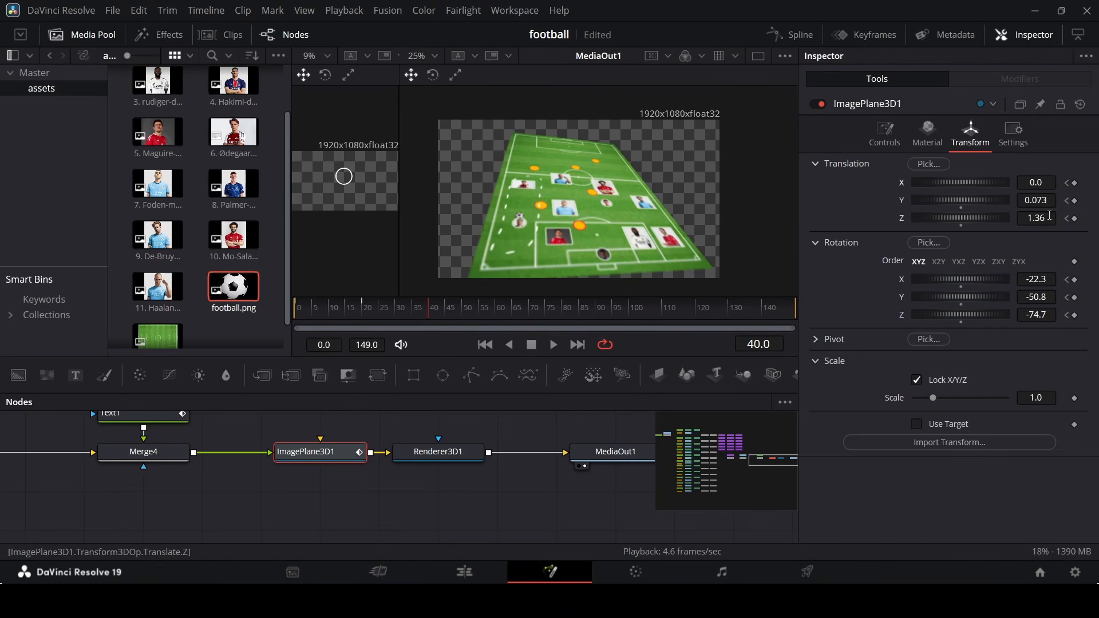
left_click_drag(1034, 218, 1045, 217)
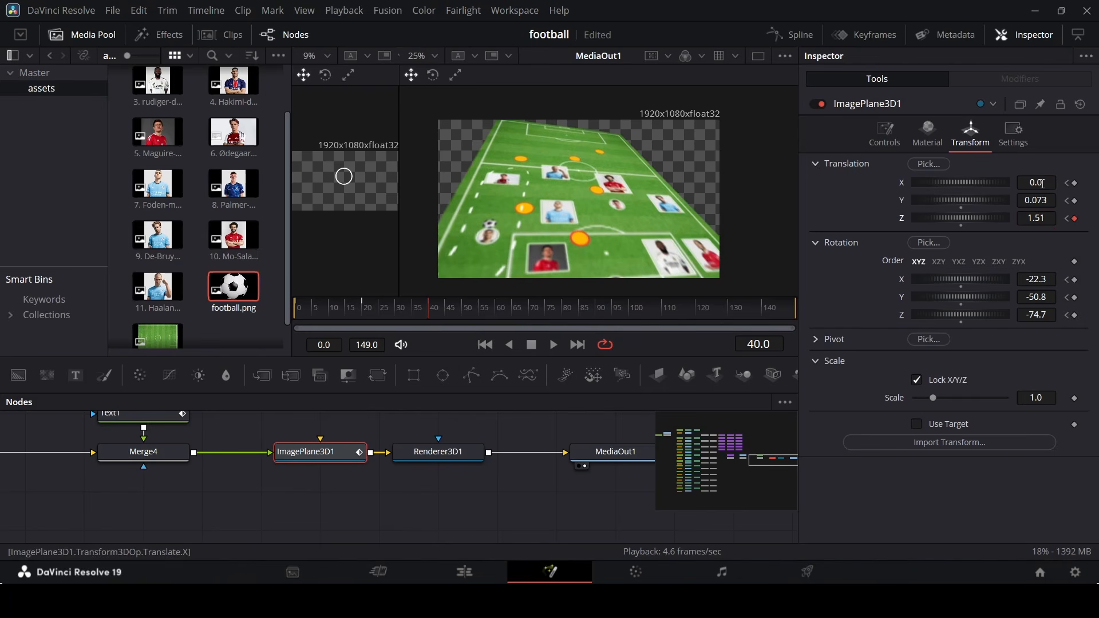
left_click_drag(1042, 183, 1056, 183)
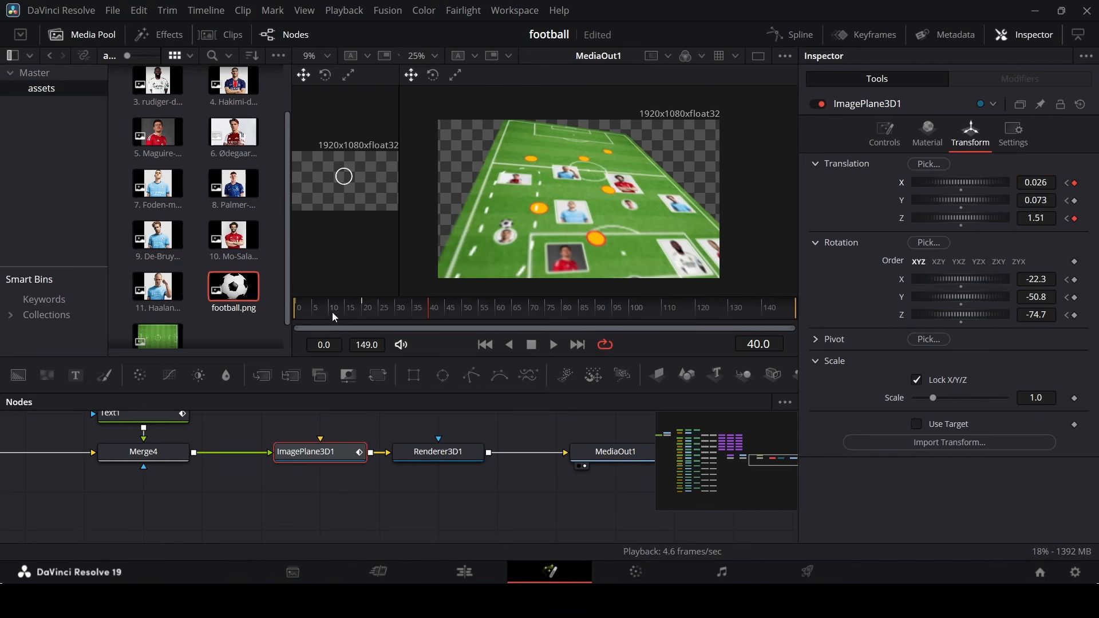
left_click_drag(335, 317, 433, 330)
Set ImagePlane3D1's rotation to X -20.3, Y -30 and Z -90 at frame 40, and play the animation from the start.
left_click_drag(961, 296, 965, 297)
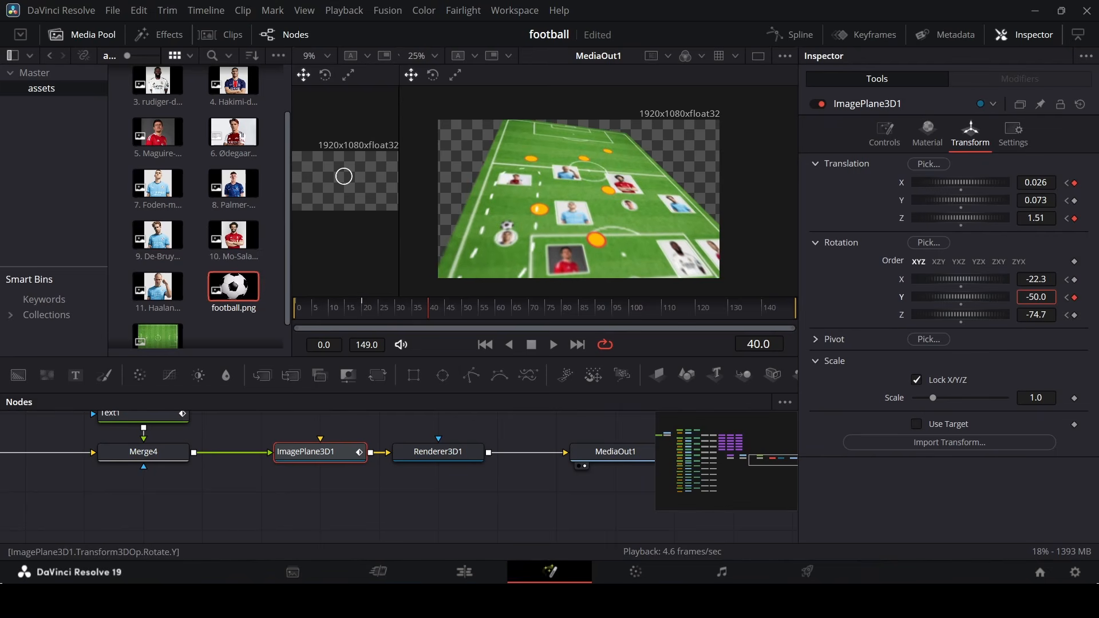
left_click_drag(1037, 275, 1050, 275)
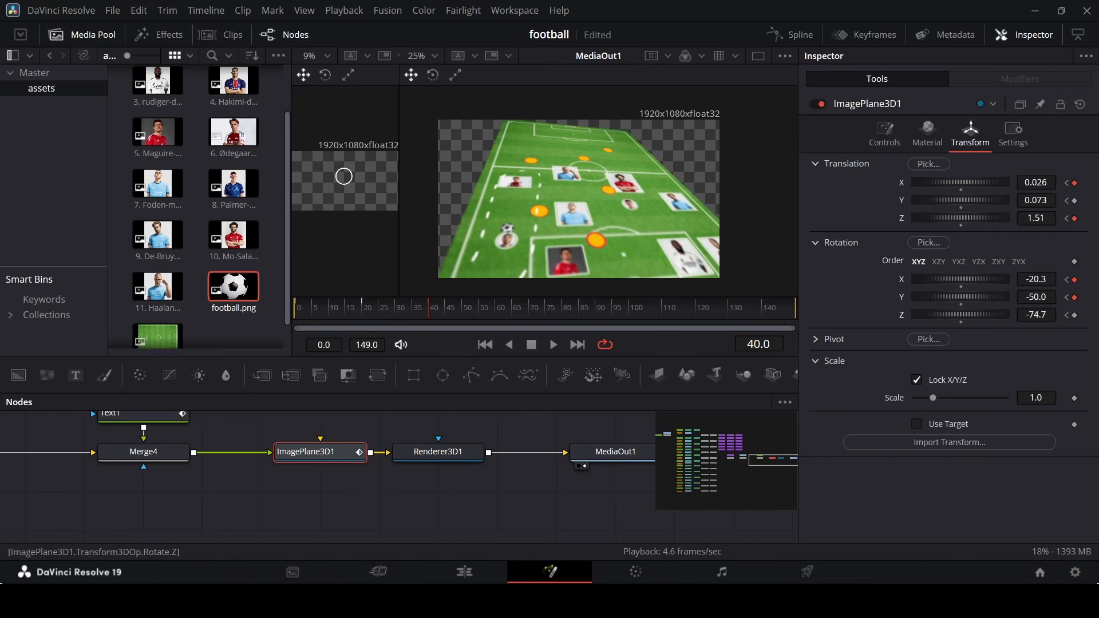
left_click_drag(1037, 315, 1030, 314)
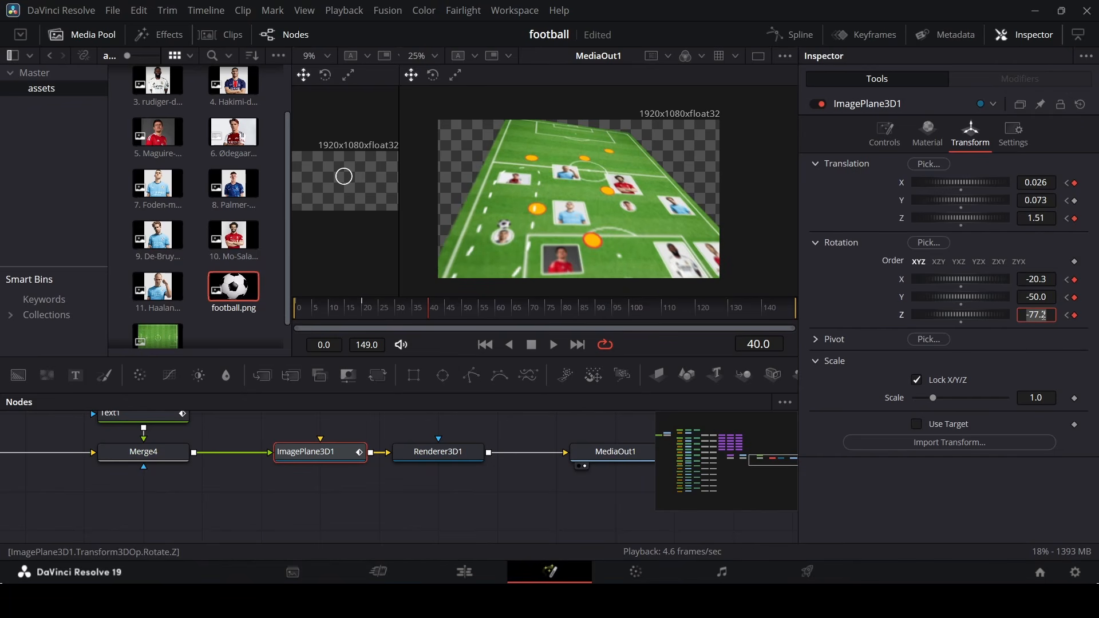
type("0")
key("Tab")
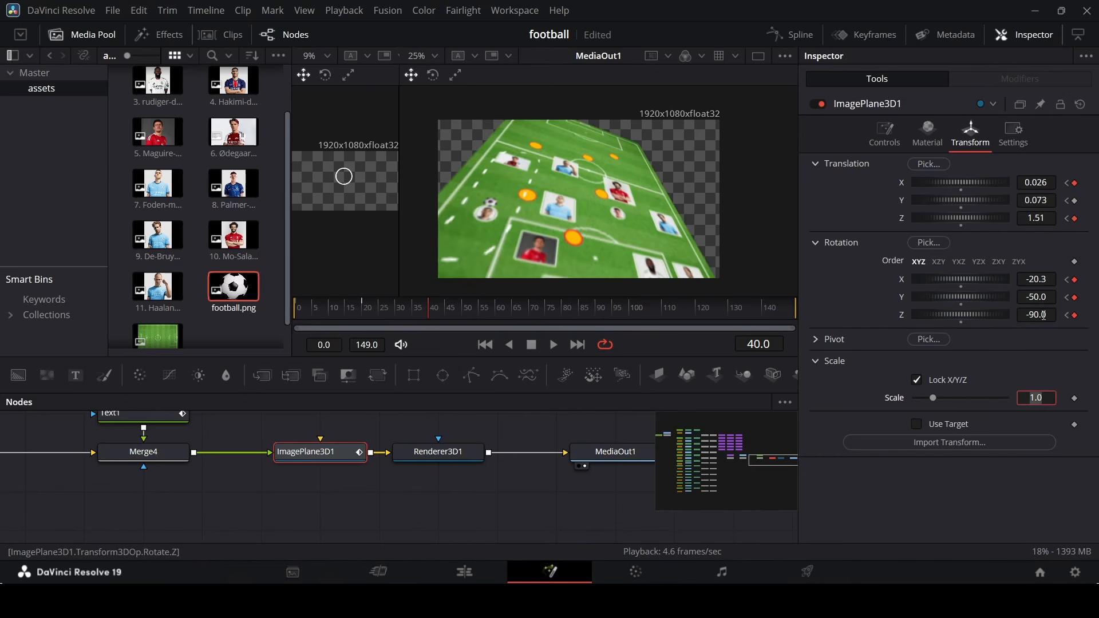
left_click(1043, 293)
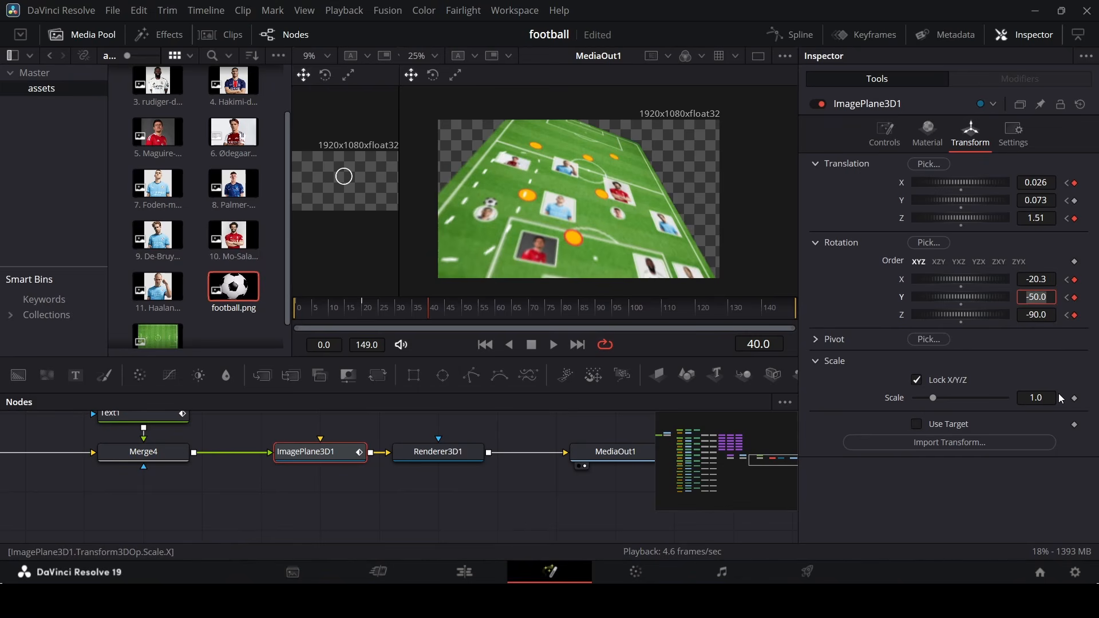
type("-30")
key("Tab")
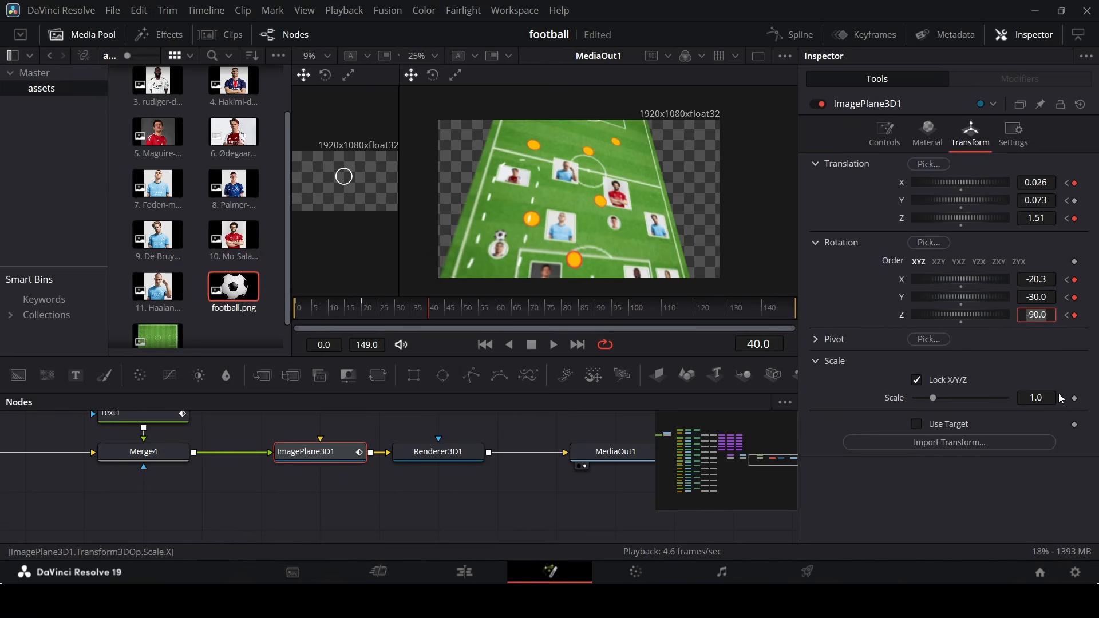
left_click_drag(323, 315, 269, 319)
left_click(478, 419)
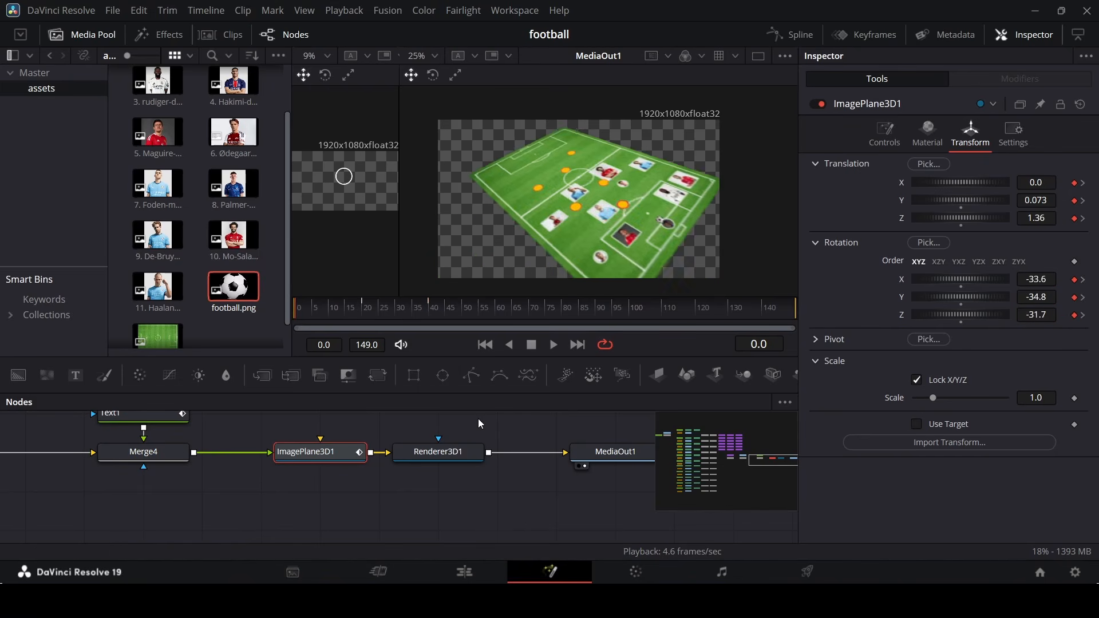
key("space")
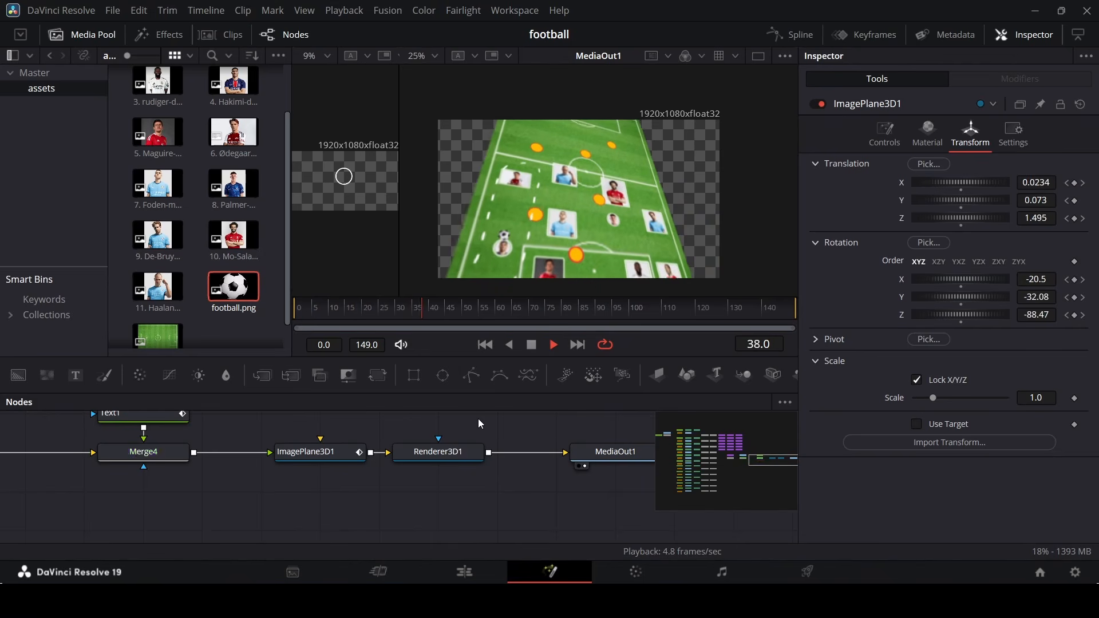
key("space")
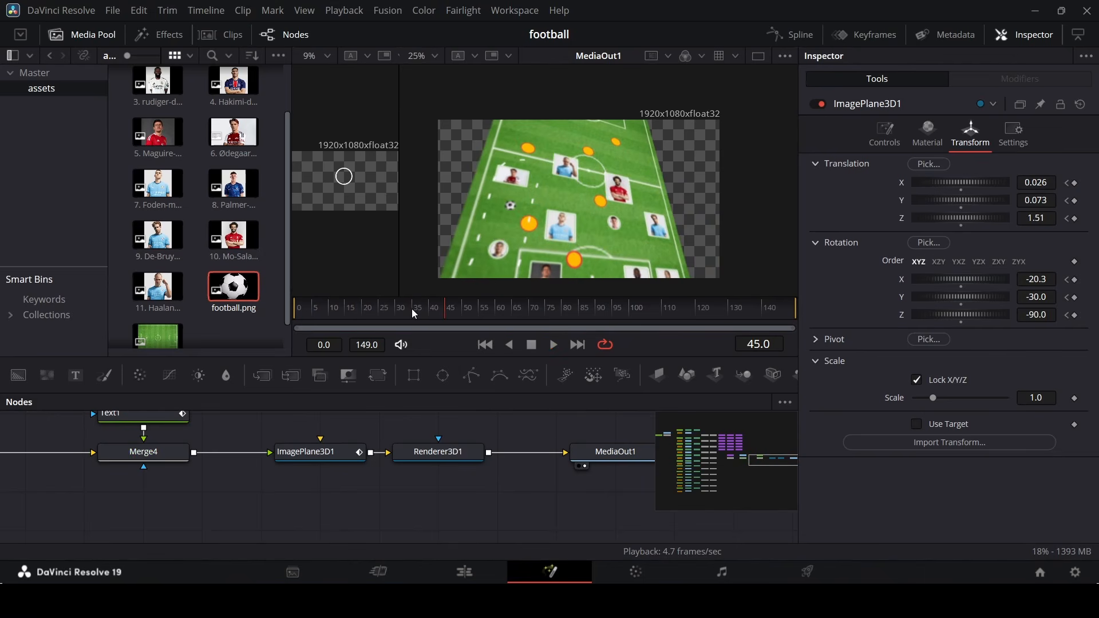
At frame 70, set ImagePlane3D1's translation to X -0.029 and Y 0.048 and its X rotation to -6.2.
left_click_drag(412, 309, 459, 333)
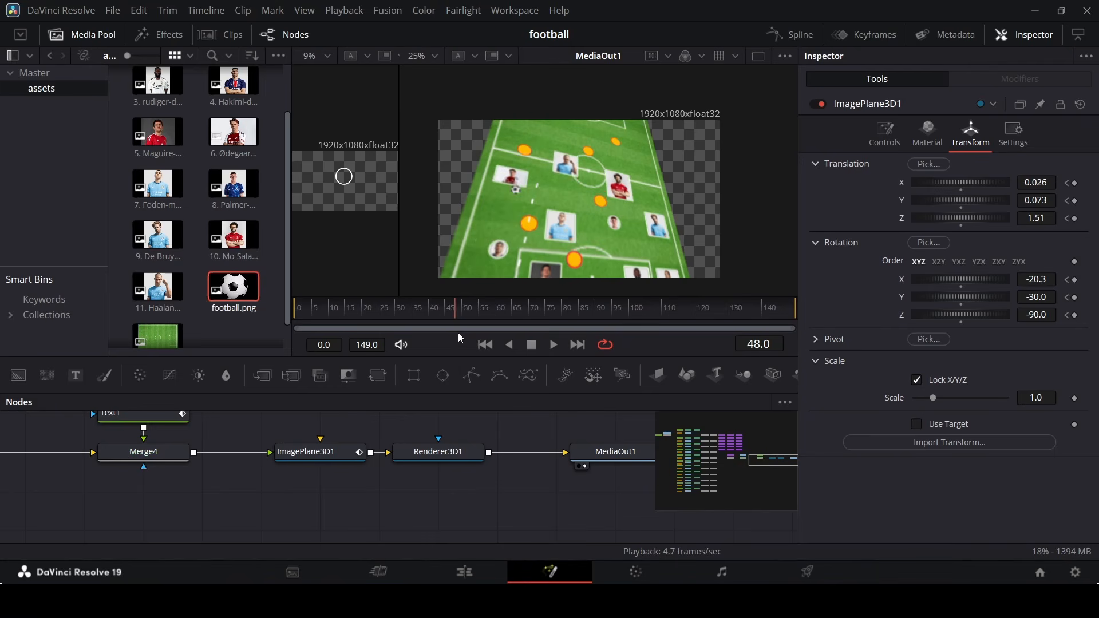
left_click(307, 452)
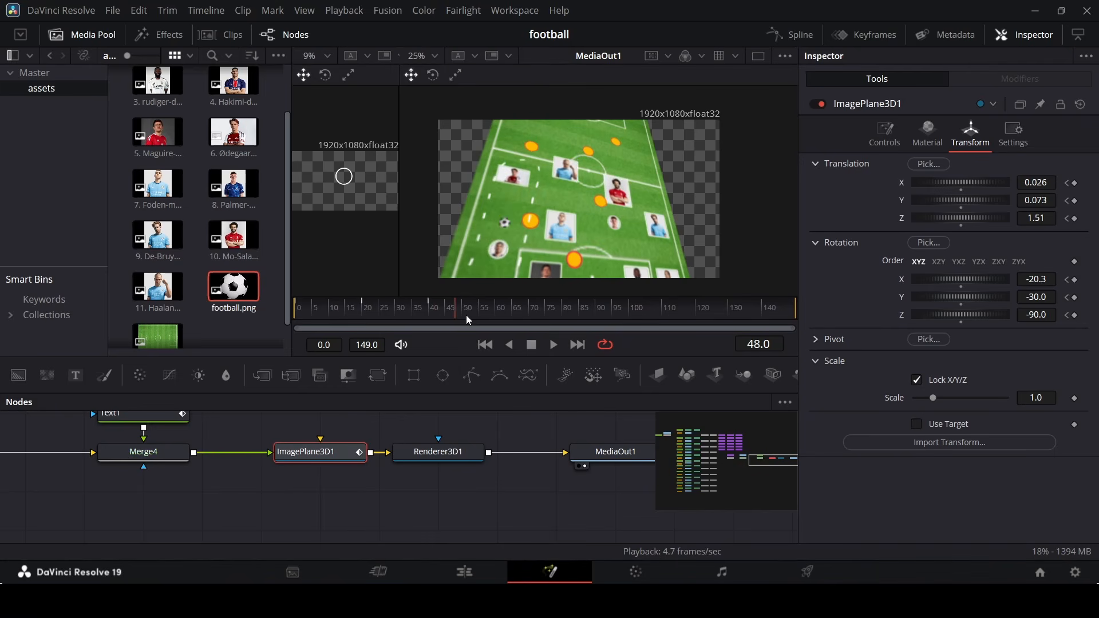
left_click_drag(526, 317, 530, 317)
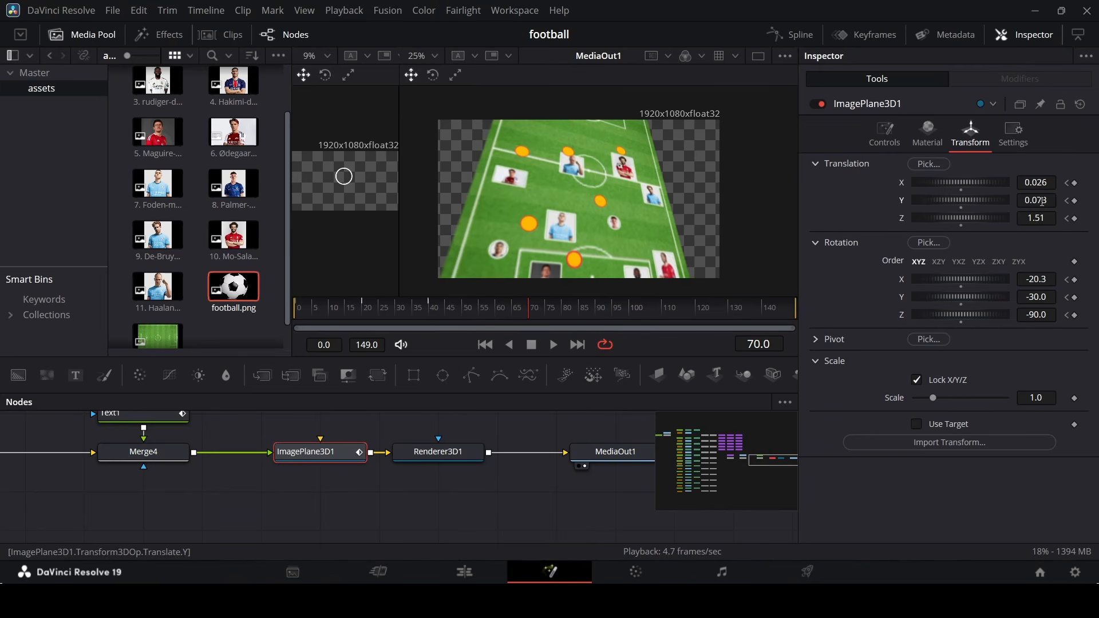
left_click_drag(1041, 202, 1023, 186)
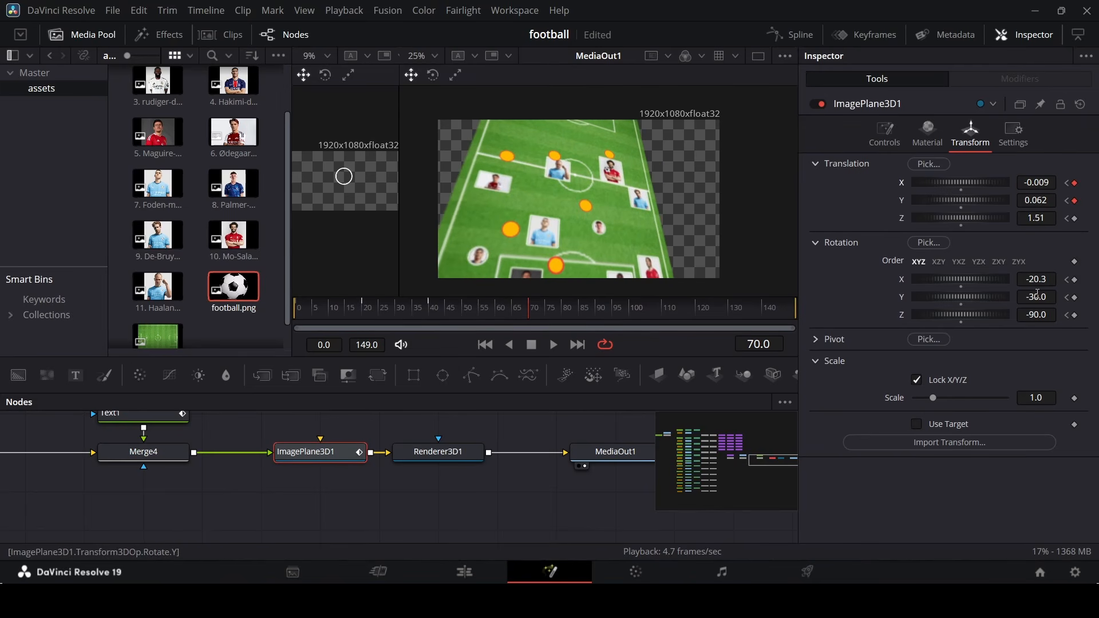
left_click_drag(1037, 294, 1059, 280)
key("ctrl+z")
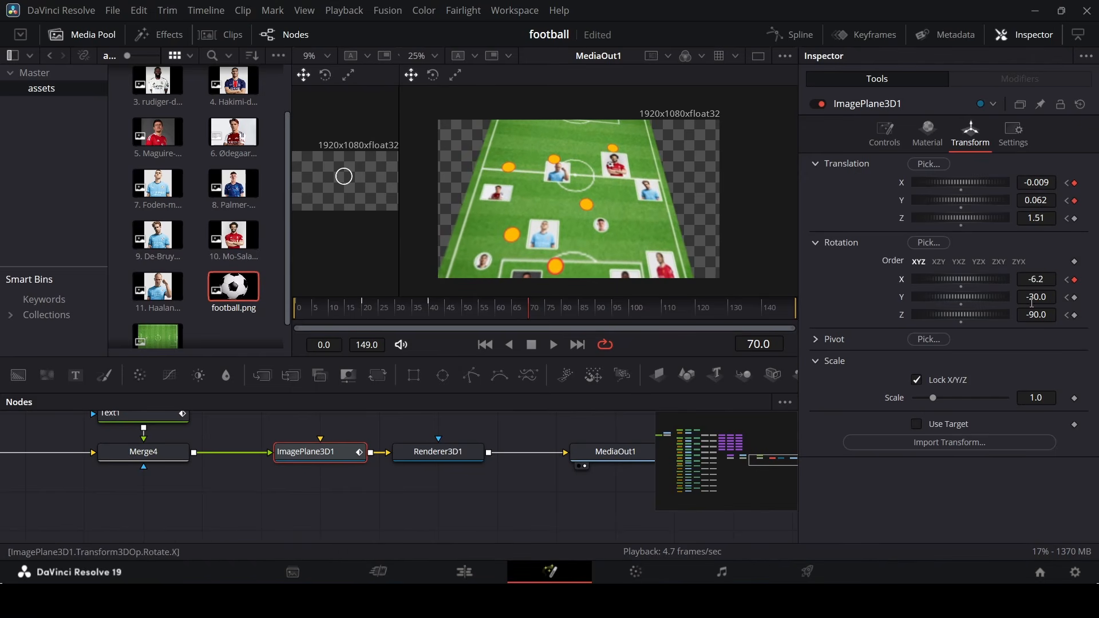
left_click_drag(1045, 199, 1026, 182)
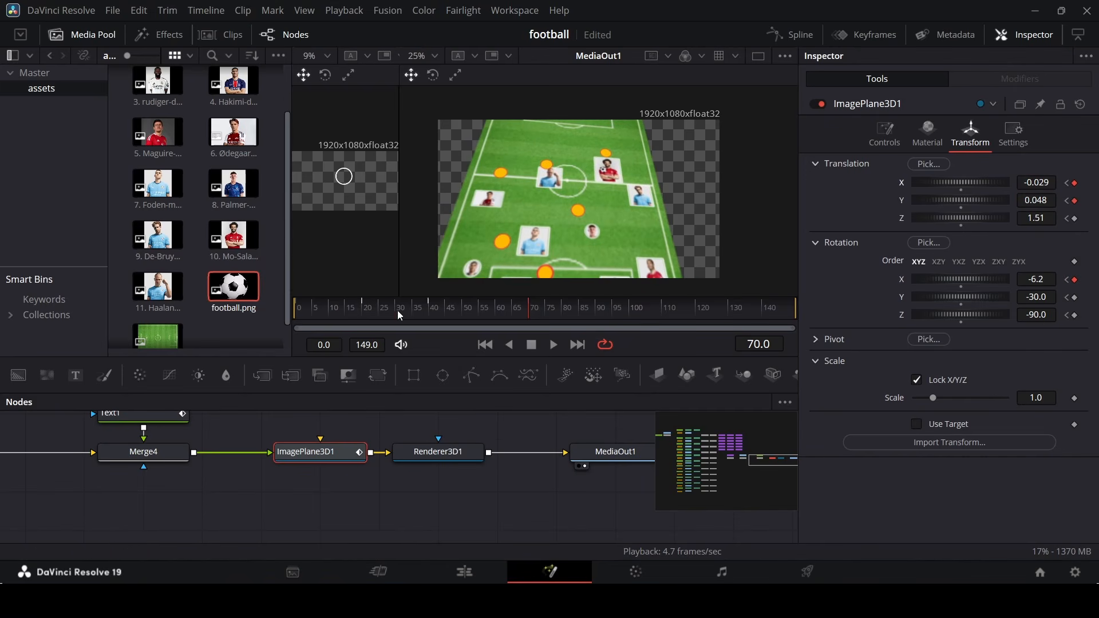
Play the animation from about frame 35 to check the move up to frame 70, stop it, and reselect ImagePlane3D1.
mouse_move(397, 310)
left_mouse_down()
mouse_move(382, 310)
mouse_move(411, 313)
left_mouse_up()
key("space")
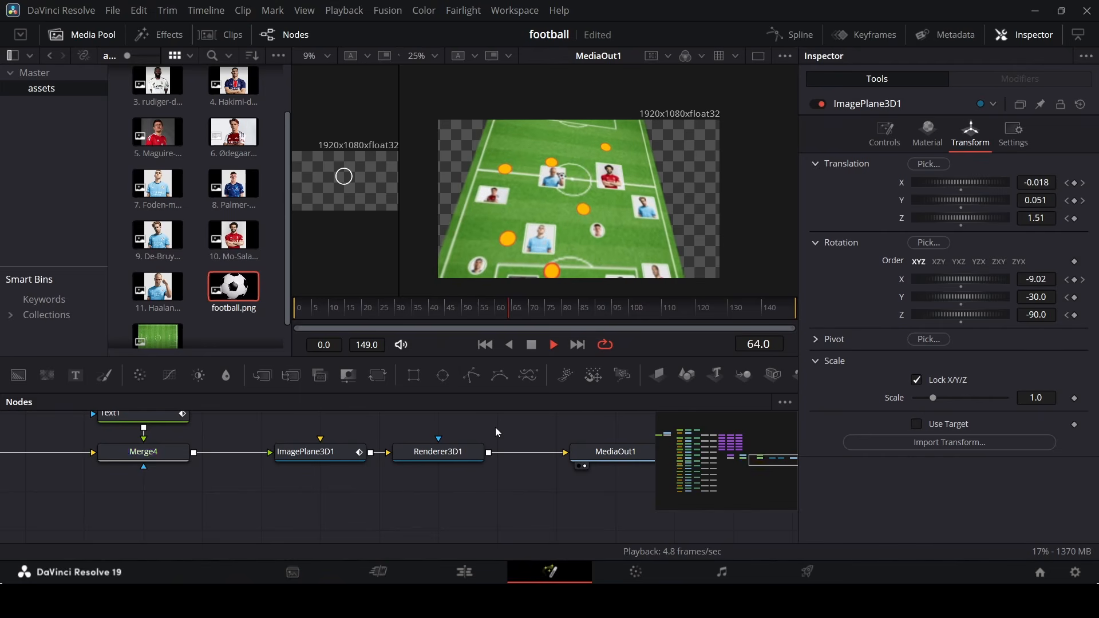
key("space")
left_click(320, 452)
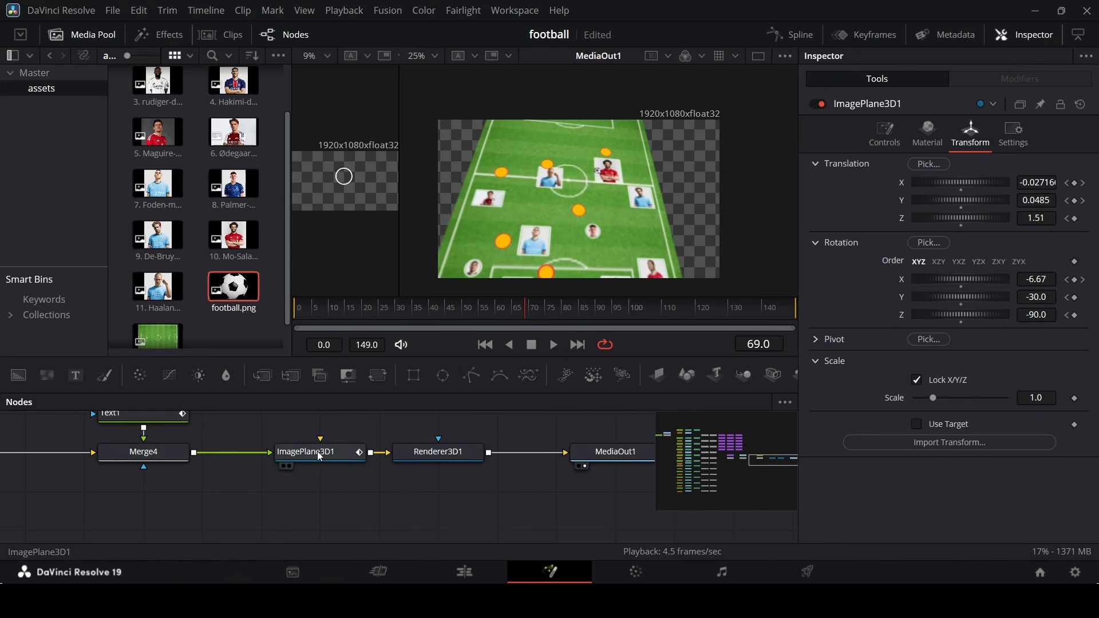
Keyframe ImagePlane3D1's Z translation and Y rotation at frame 70 with their existing values.
left_click_drag(525, 312, 631, 327)
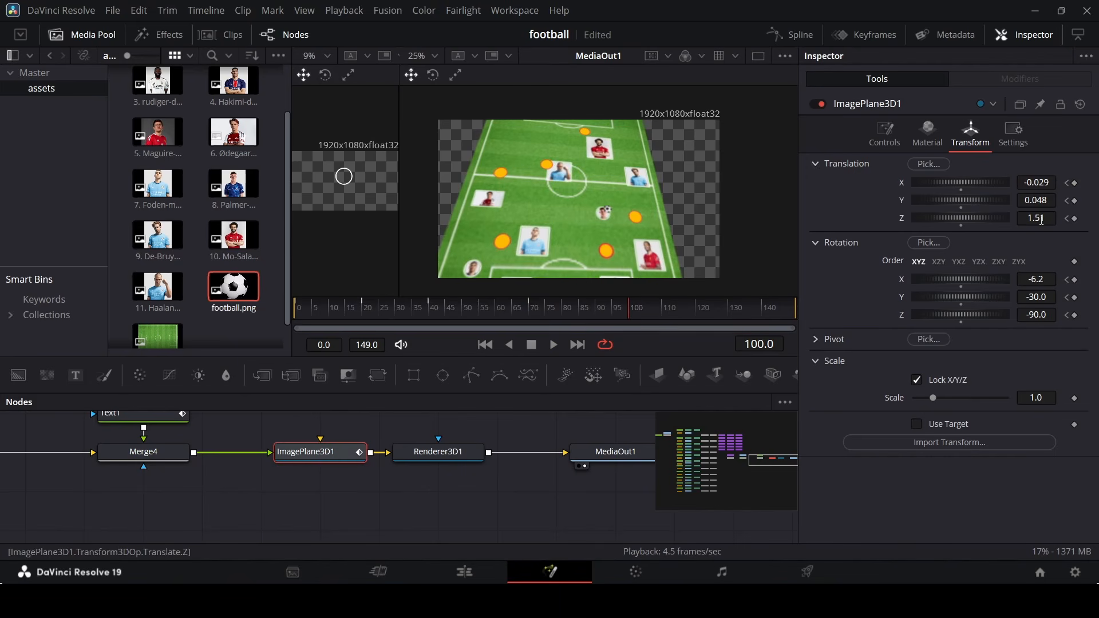
left_click_drag(1041, 220, 1033, 221)
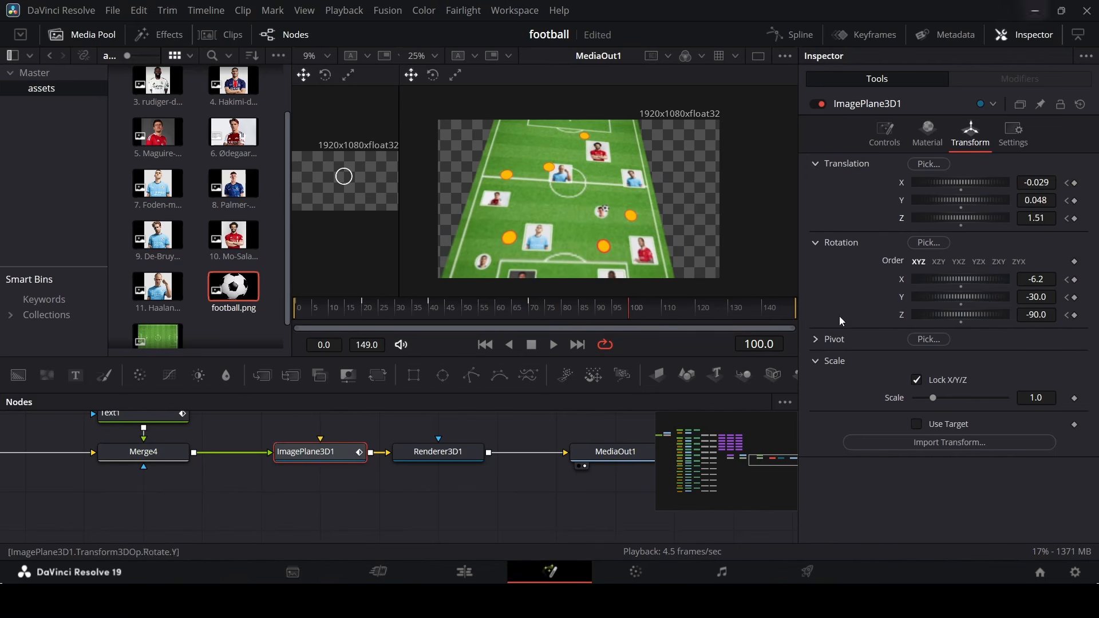
left_click_drag(526, 311, 530, 311)
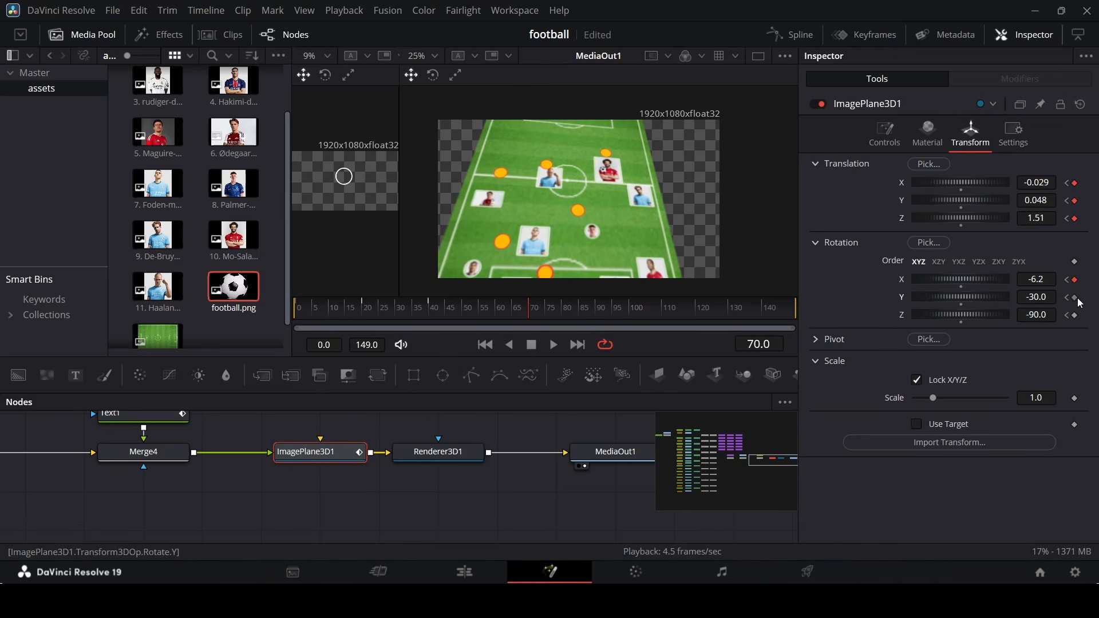
At frame 100, set ImagePlane3D1's translation to X -0.042, Y 0.13 and Z 1.45, and its Y rotation to -38.9.
left_click_drag(598, 324, 630, 318)
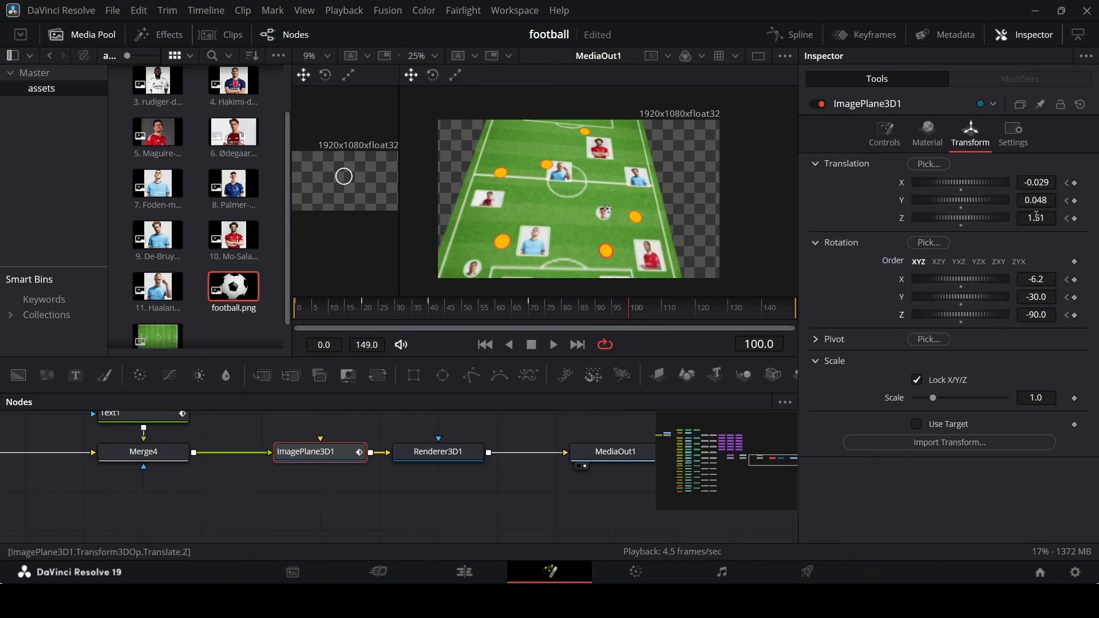
left_click_drag(1035, 218, 1047, 184)
left_click_drag(1043, 221, 1048, 222)
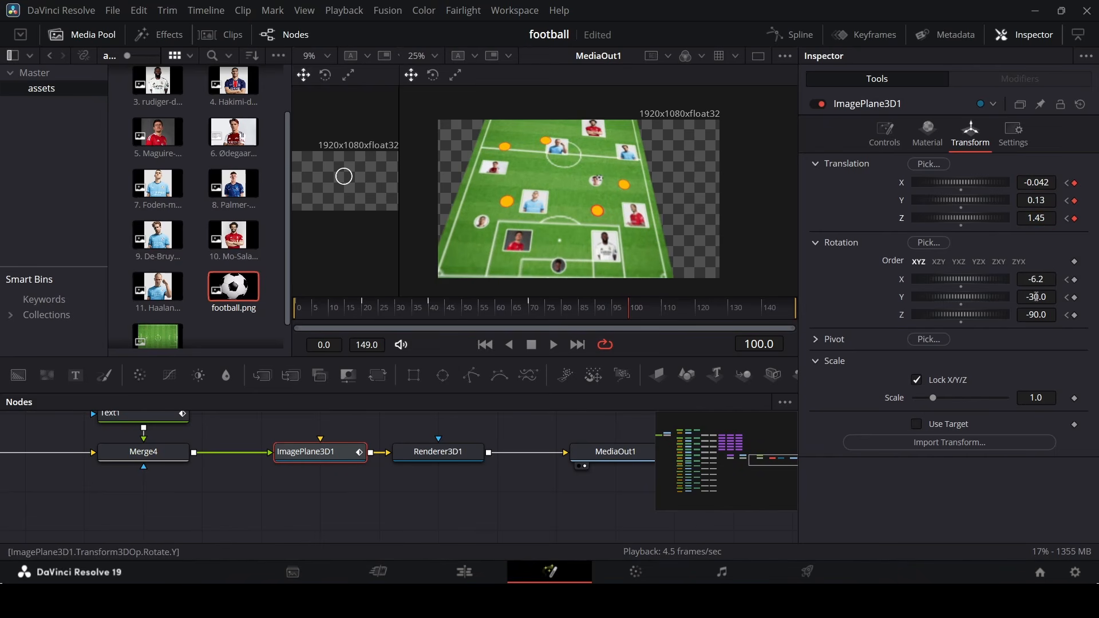
left_click_drag(1042, 296, 1035, 296)
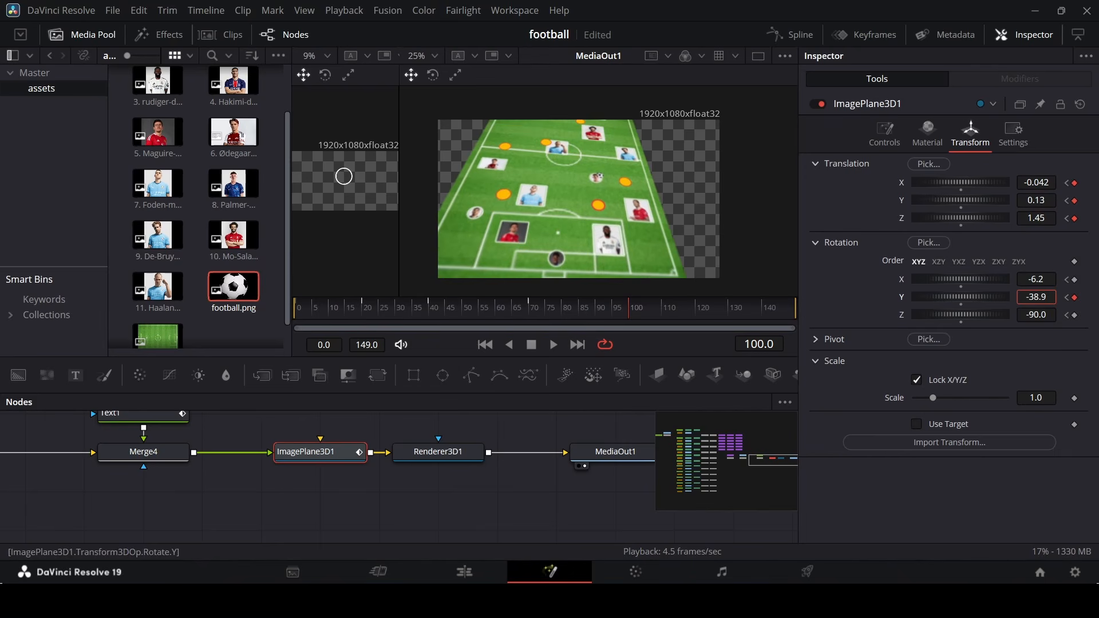
Play the animation from shortly before frame 70 to check the move up to frame 100, and reselect ImagePlane3D1.
left_click(503, 313)
key("space")
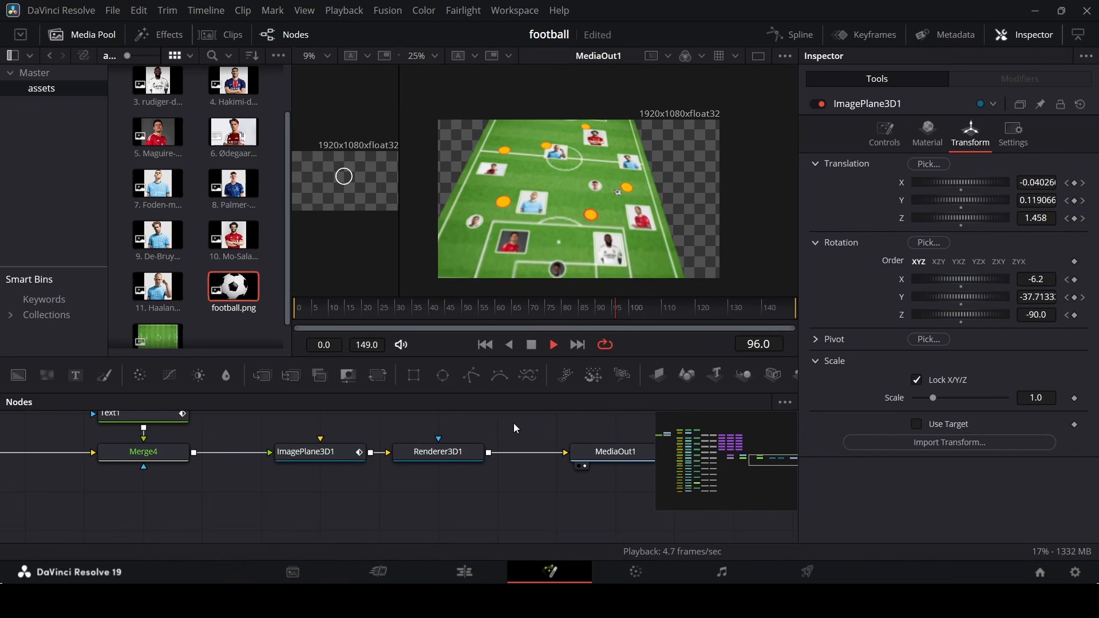
key("space")
left_click(338, 454)
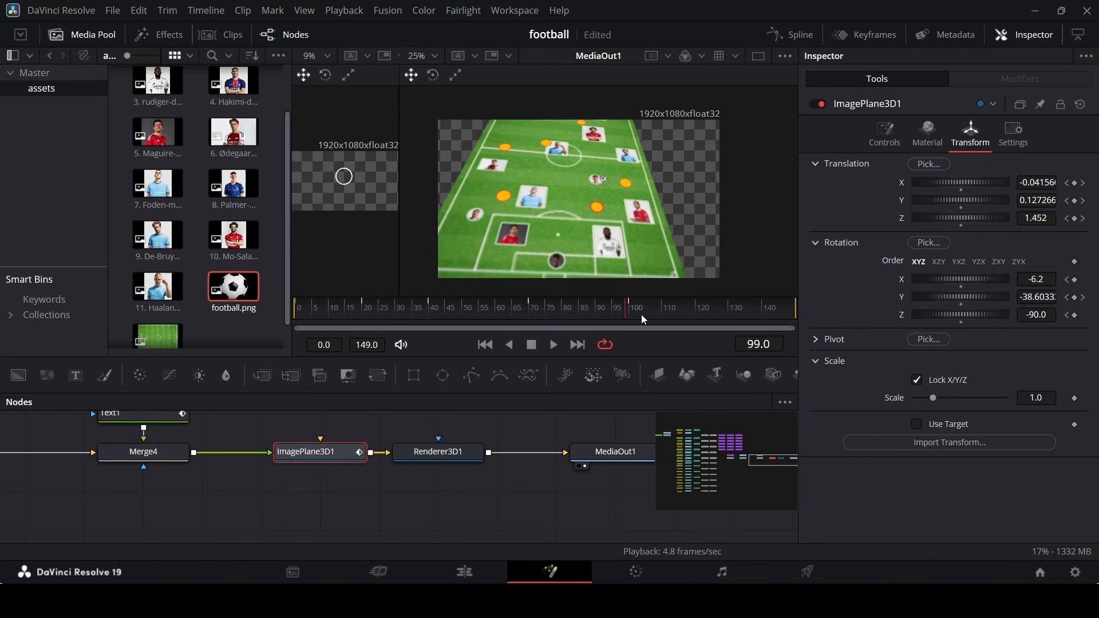
At frame 130, set ImagePlane3D1's translation to X -0.025, Y -0.107 and Z 1.66, and its rotation to X -4.2 and Y -33.9.
left_click_drag(644, 319, 723, 326)
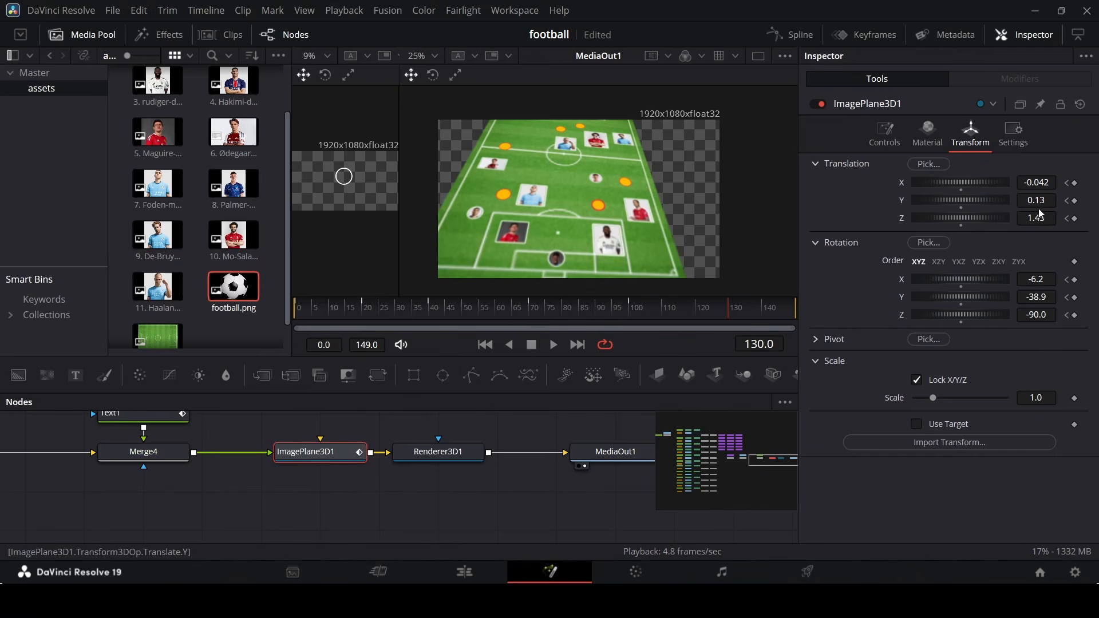
left_click_drag(1036, 200, 904, 200)
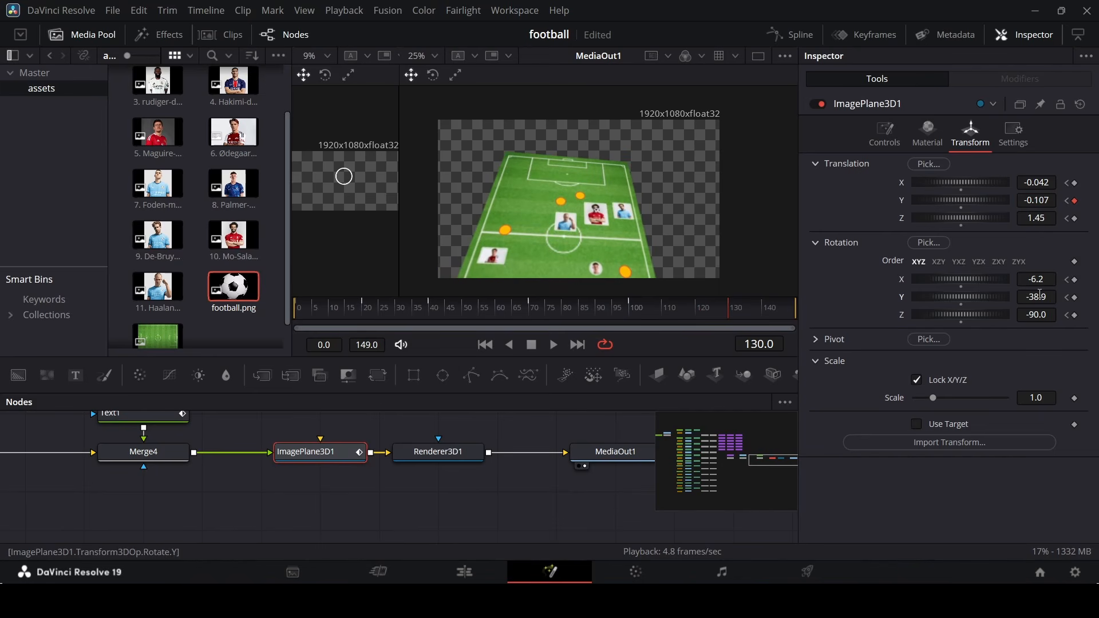
mouse_move(1040, 295)
left_mouse_down()
mouse_move(1068, 294)
mouse_move(1038, 278)
left_mouse_up()
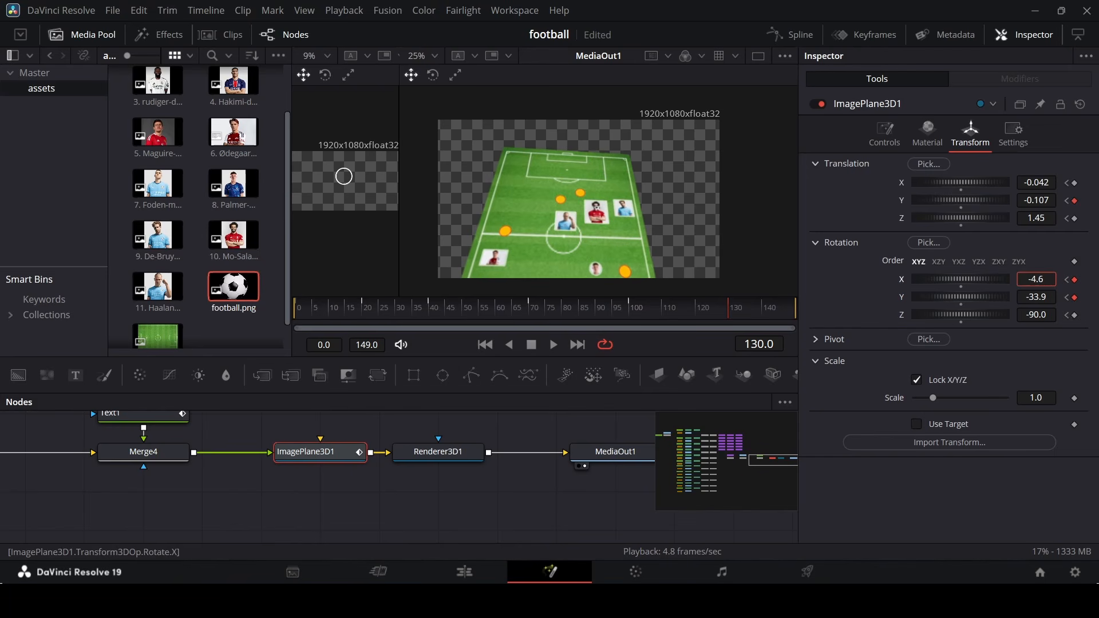
left_click_drag(1036, 182, 1051, 218)
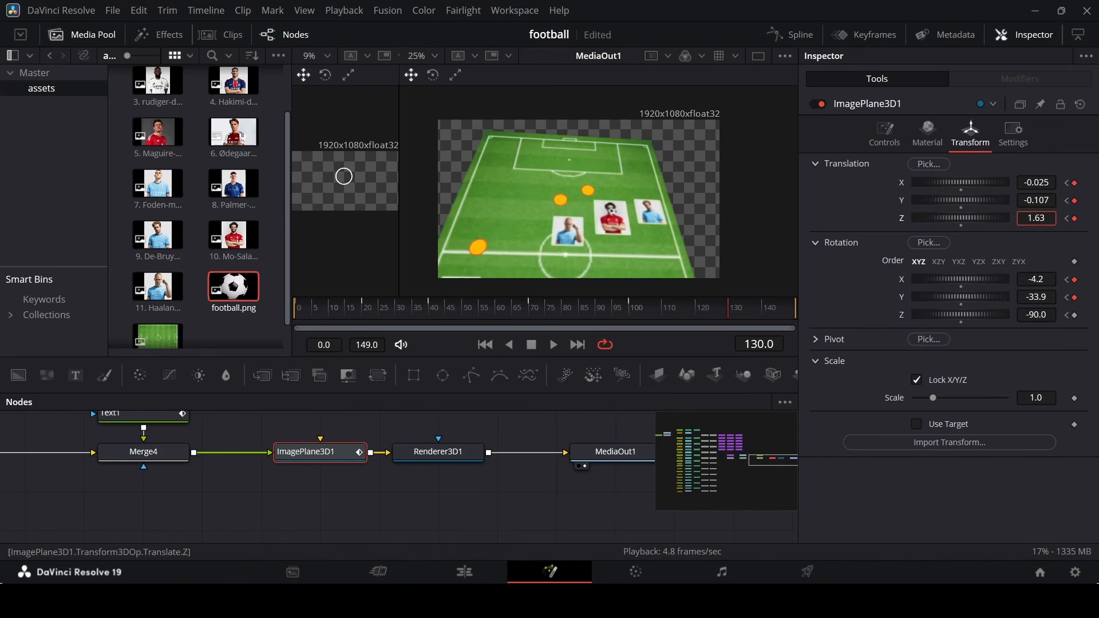
left_click(632, 309)
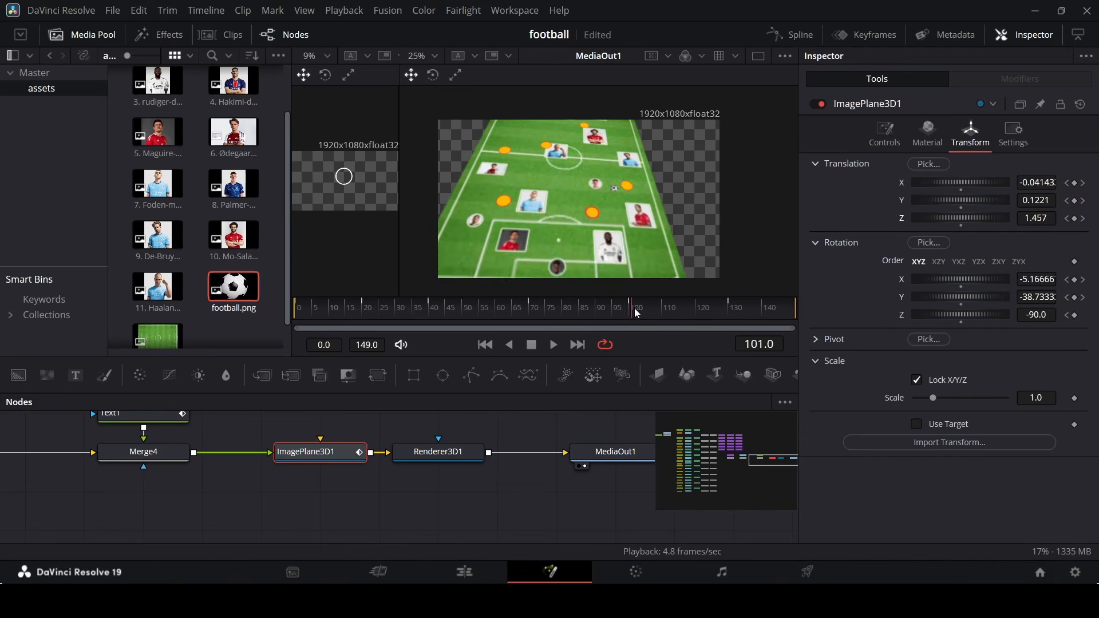
At frame 149, set ImagePlane3D1's translation to X 0.002, Y -0.139 and Z 1.79, and its Y rotation to -32.
left_click_drag(634, 308, 794, 316)
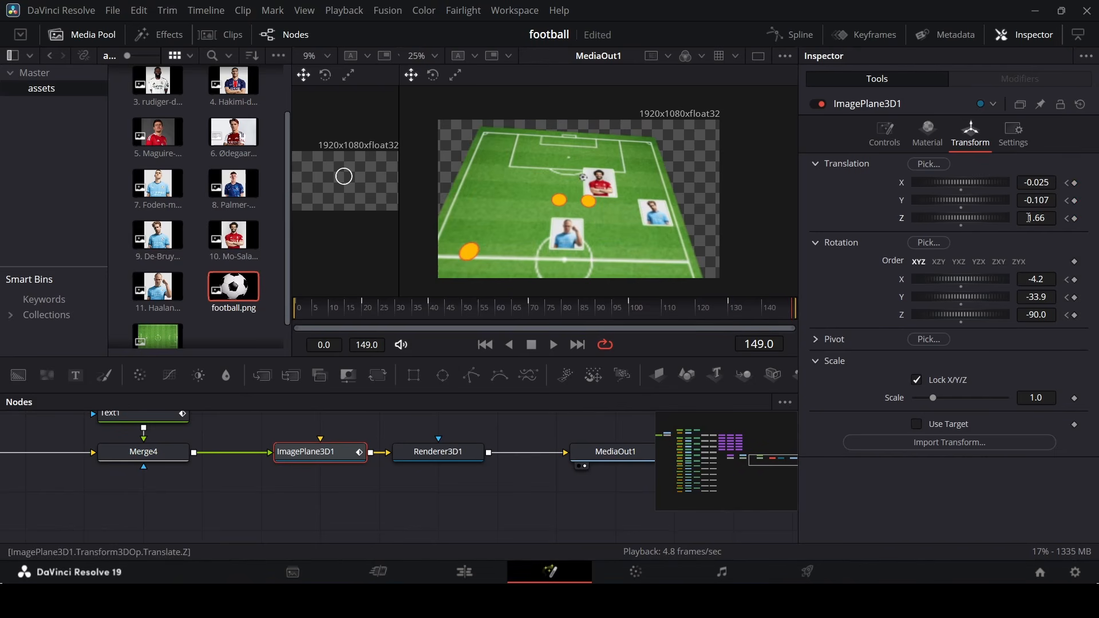
left_click_drag(1044, 198, 1052, 220)
left_click_drag(1033, 182, 1036, 182)
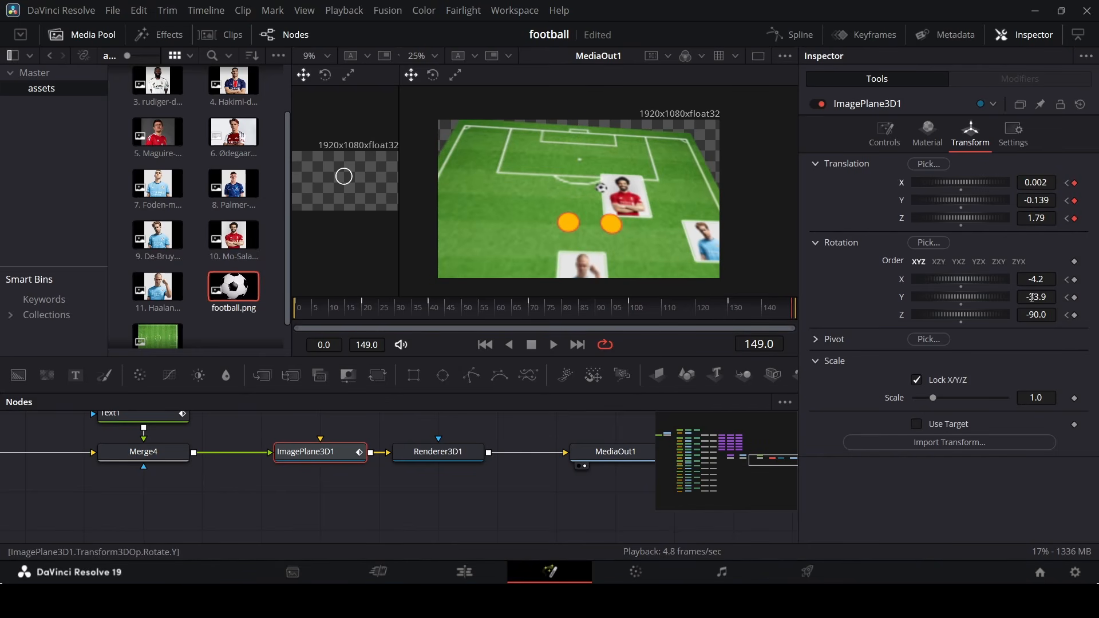
left_click_drag(1031, 297, 1035, 297)
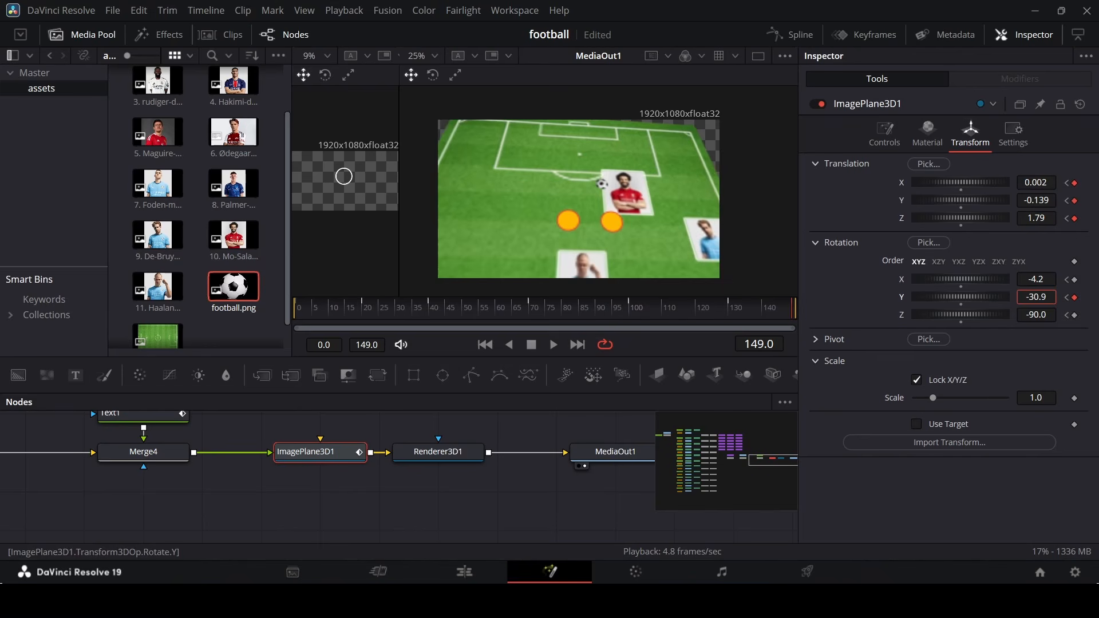
right_click(1034, 297)
left_click(867, 395)
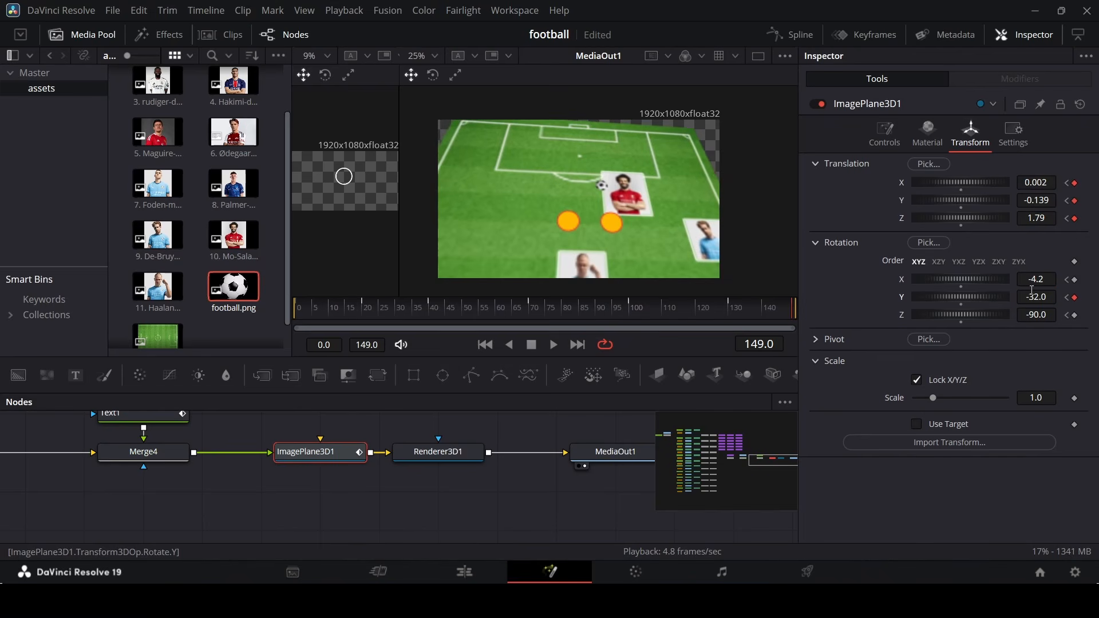
Refine the frame 149 pose to translation Y -0.156 and Z 1.68, with rotation X -0.8 and Y -10.3.
left_click_drag(1035, 297, 1032, 274)
mouse_move(1035, 218)
left_mouse_down()
mouse_move(1047, 218)
mouse_move(1027, 218)
mouse_move(1030, 200)
left_mouse_up()
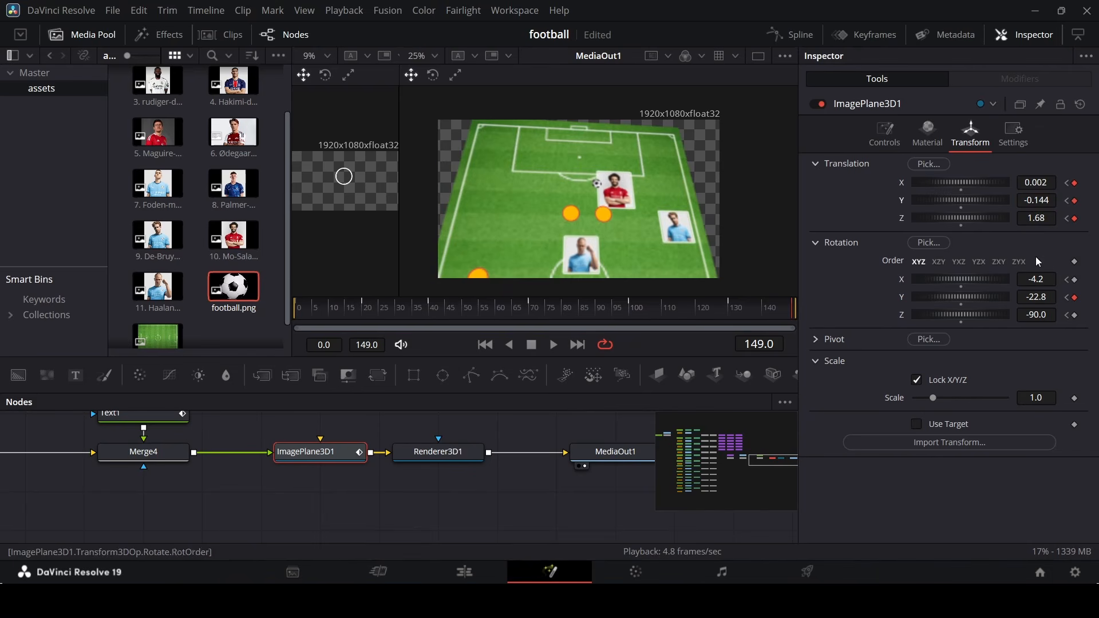
left_click_drag(1040, 297, 1053, 296)
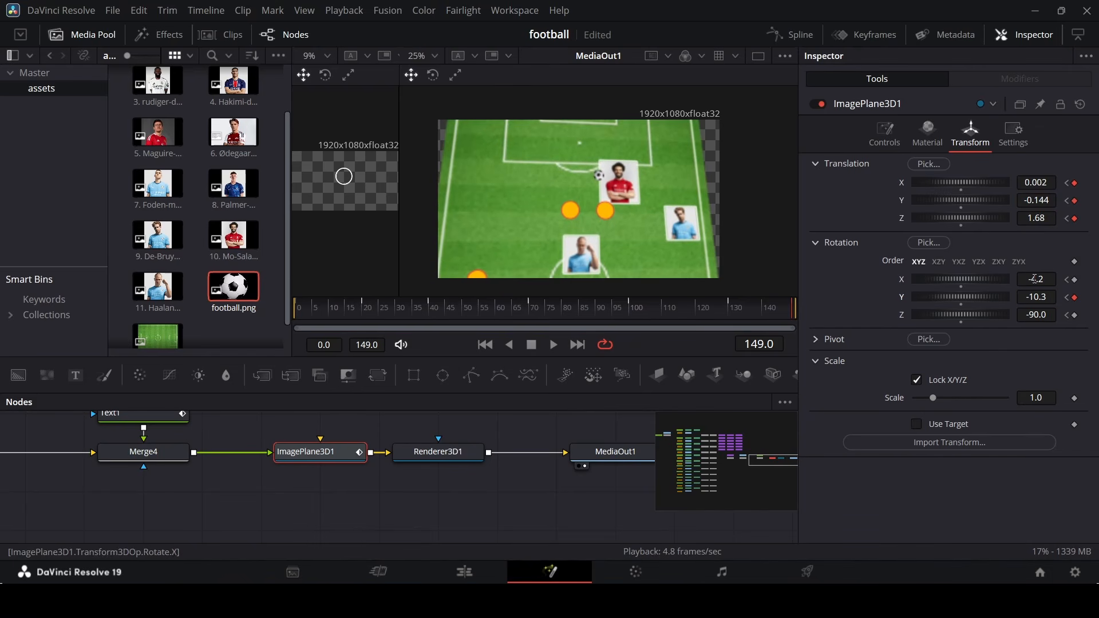
left_click_drag(1029, 200, 1026, 200)
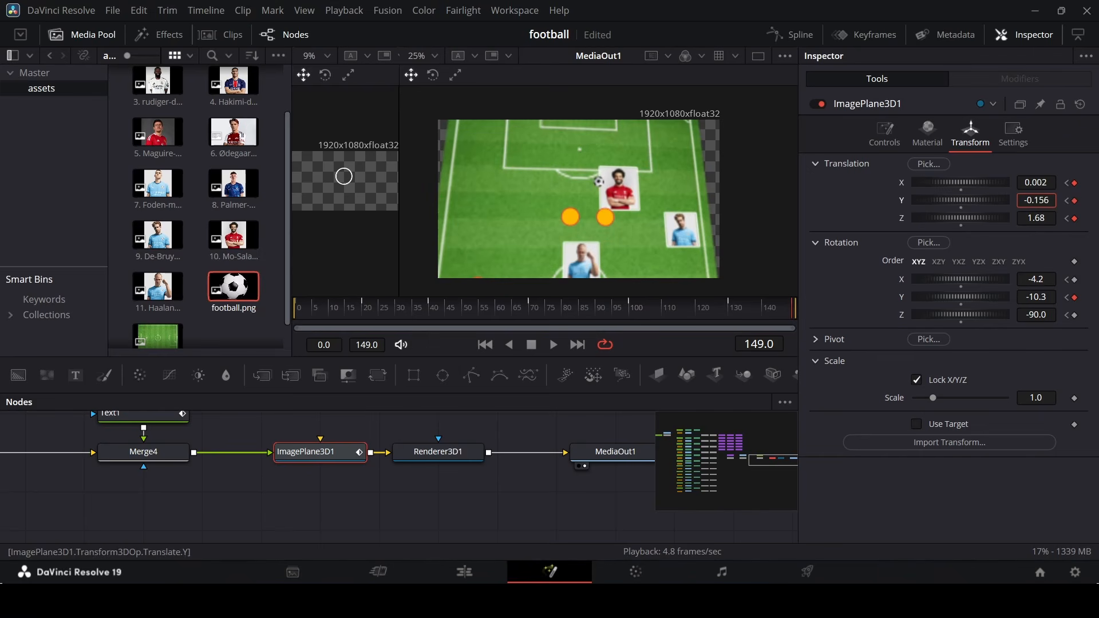
left_click_drag(1040, 279, 1050, 279)
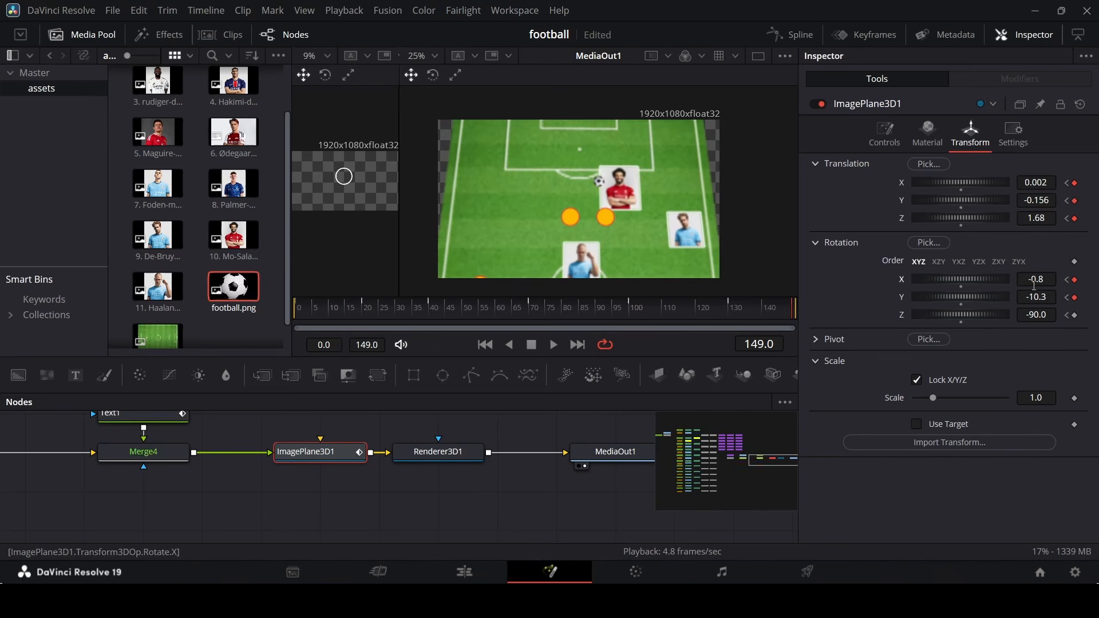
Play the completed perspective animation and raise the timeline playback resolution for a sharper preview.
left_click(489, 503)
key("space")
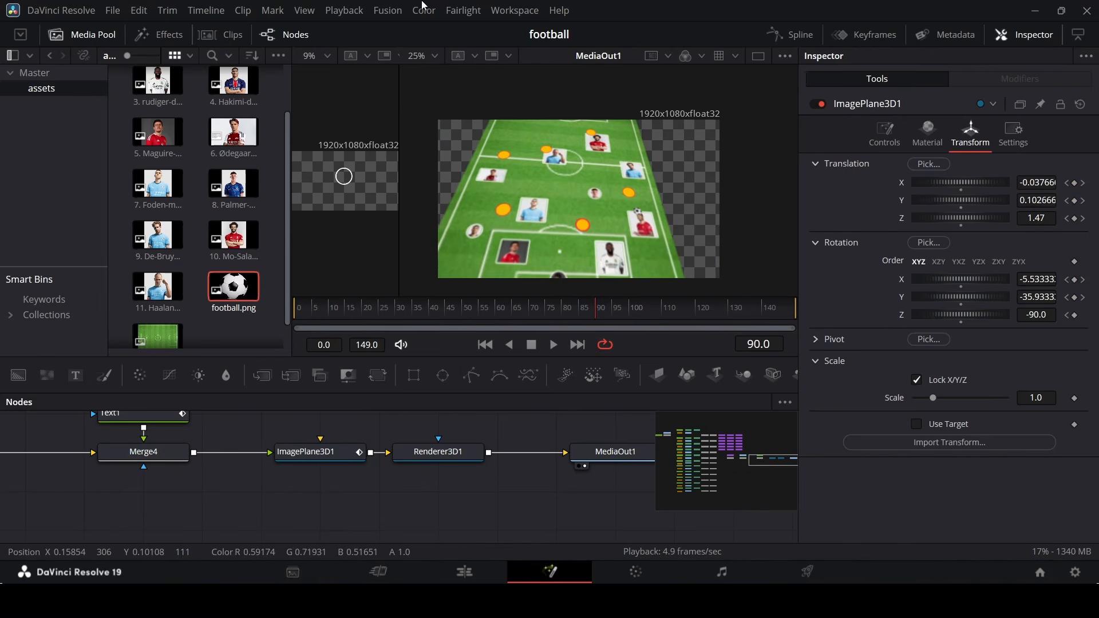
left_click(344, 10)
mouse_move(444, 60)
left_click(616, 62)
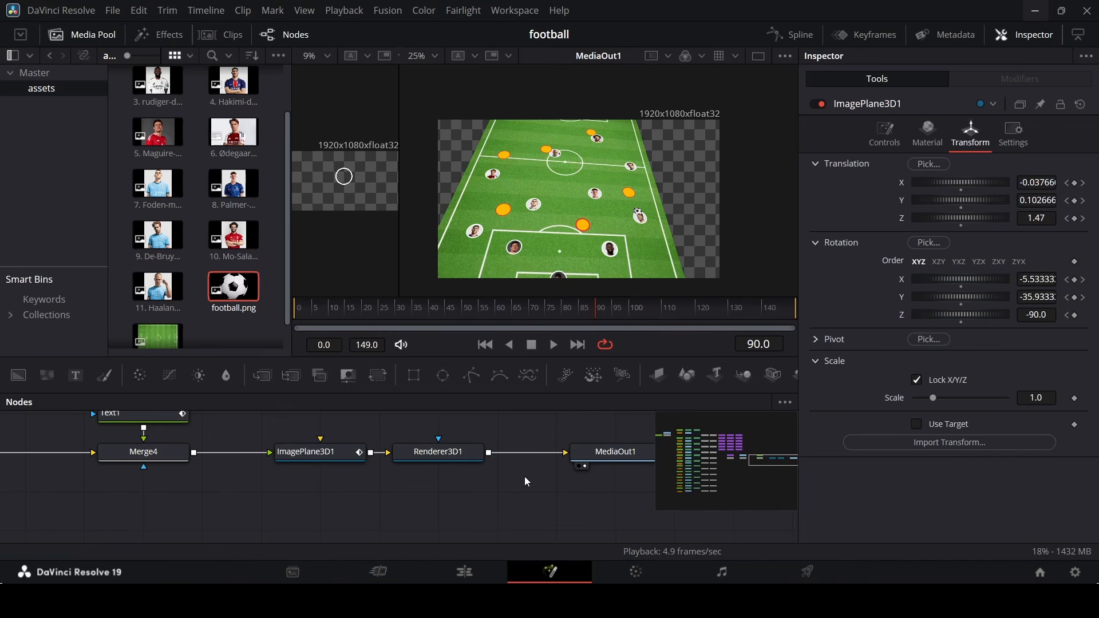
On the Edit page, move the second Fusion Composition to Video 2 and place a Solid Color copy of matching length beneath it on Video 1.
left_click(464, 572)
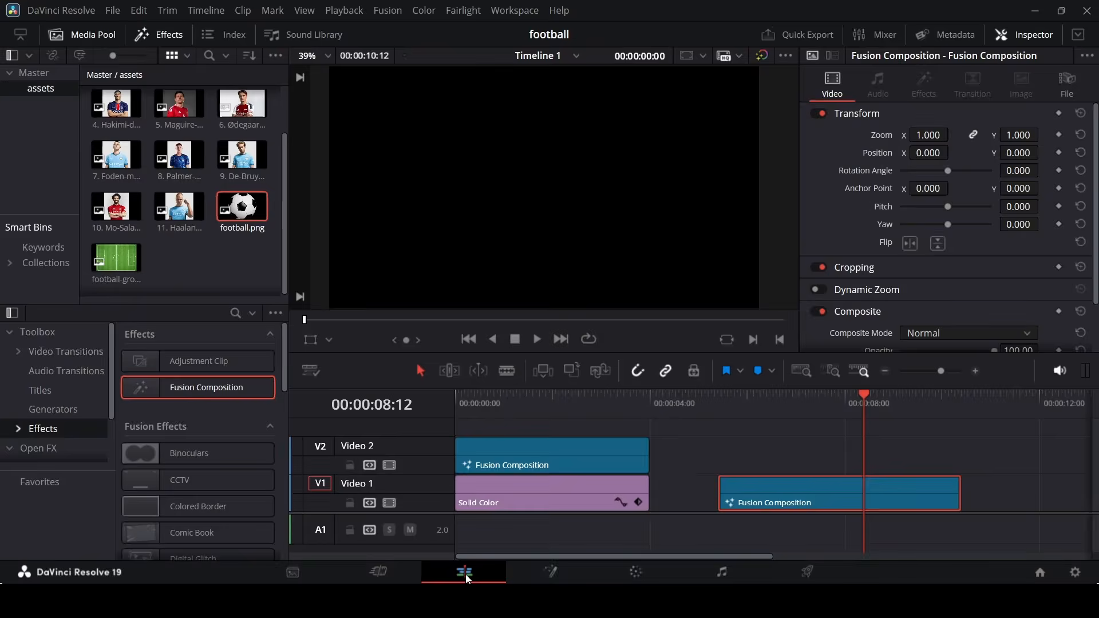
left_click_drag(761, 478, 758, 455)
left_click_drag(545, 505, 797, 493)
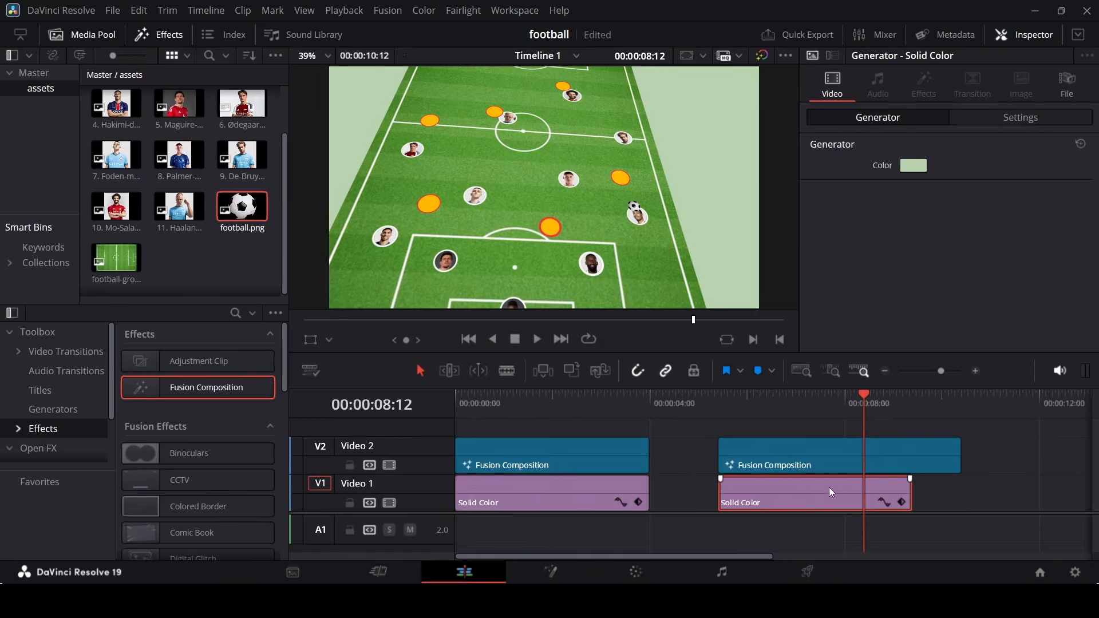
left_click_drag(904, 487, 960, 487)
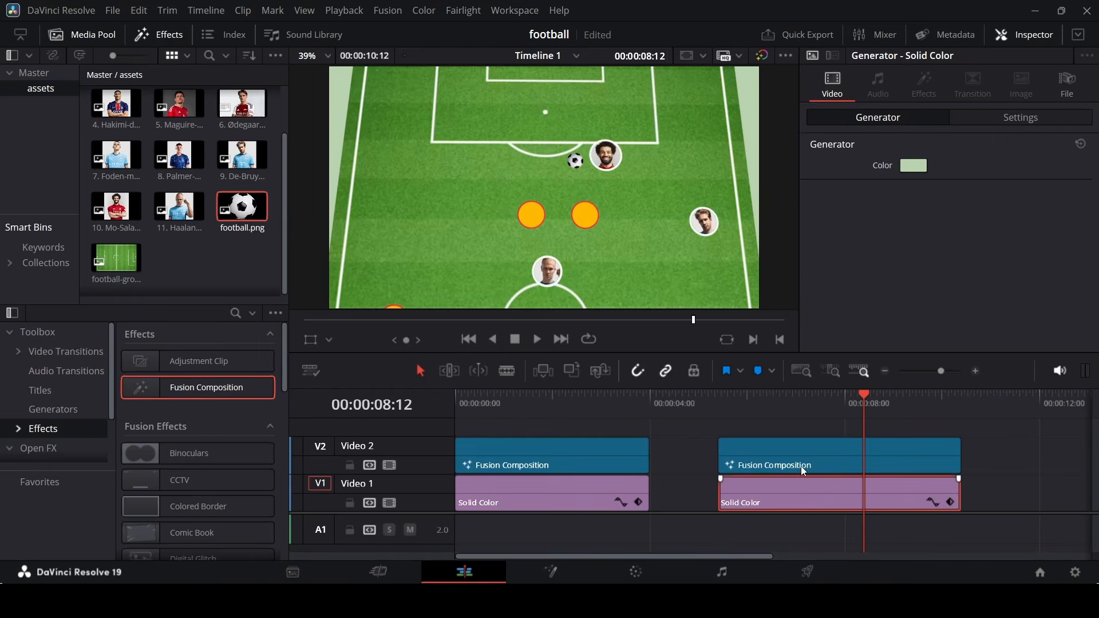
Check the HTML color code of the copied Solid Color generator and keep it at #bad3af.
left_click(915, 166)
left_click_drag(660, 411, 583, 411)
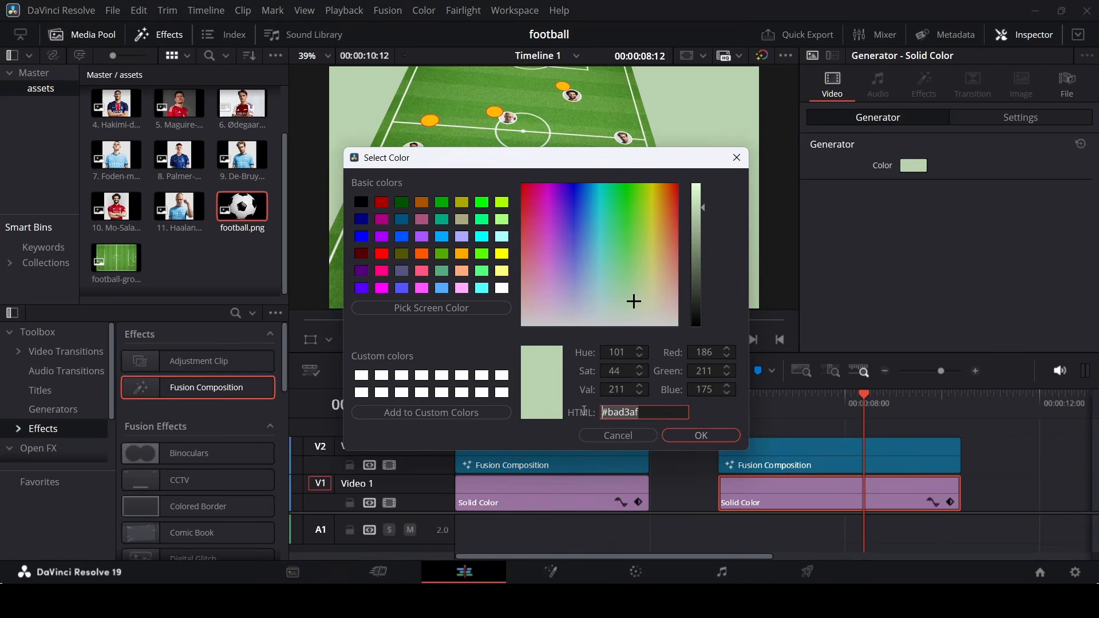
left_click(701, 436)
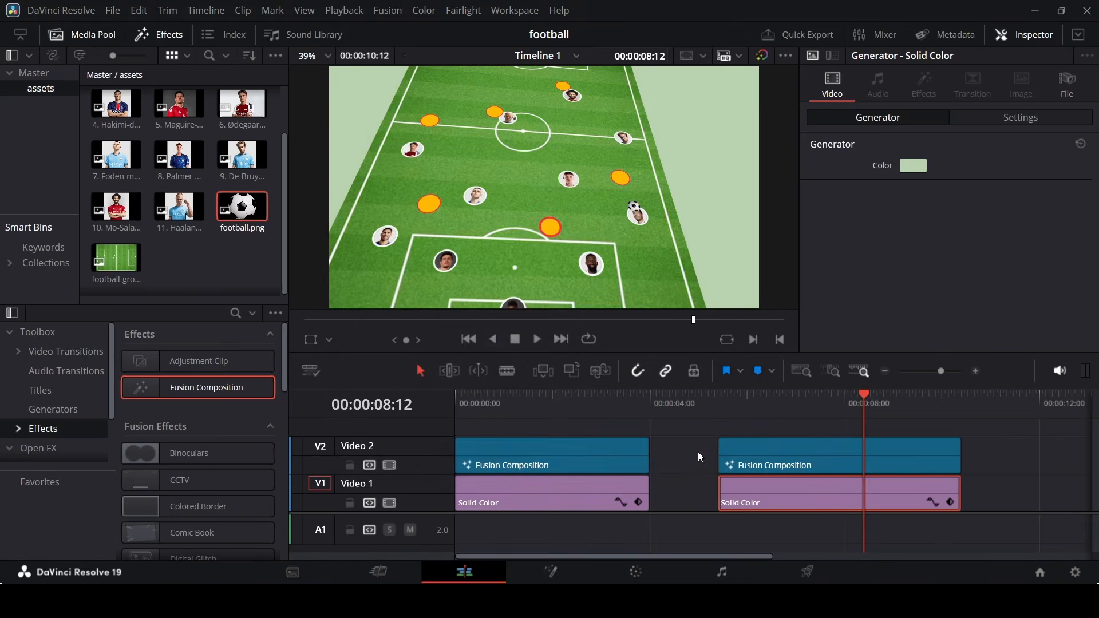
Move the playhead to the start of the second Fusion Composition at 00:00:05:12 and clear the clip selection.
left_click(716, 401)
left_click(977, 455)
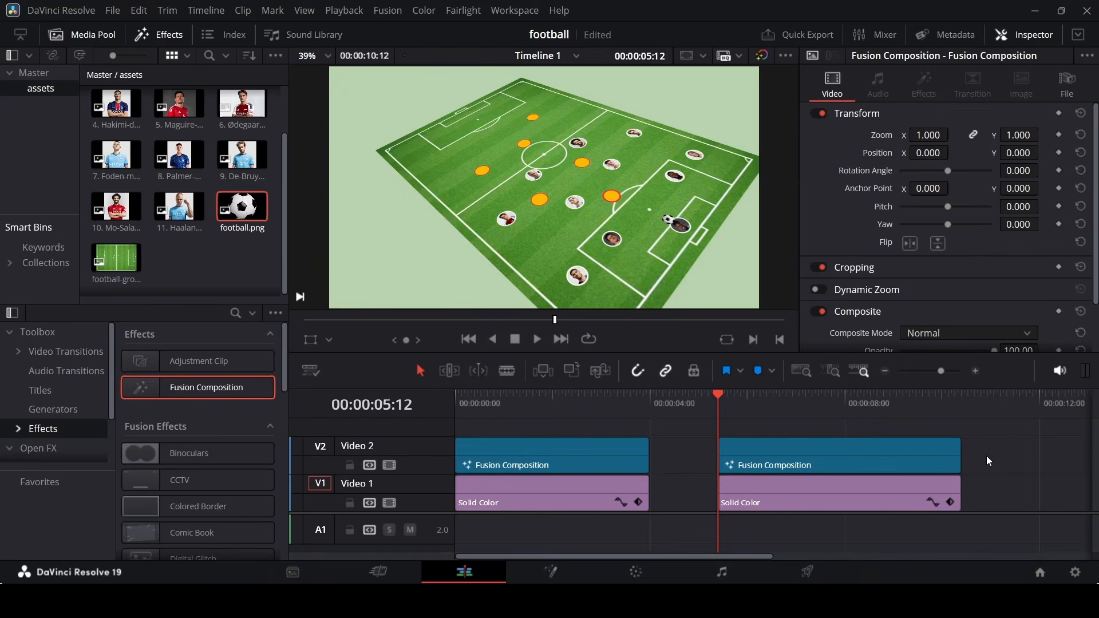